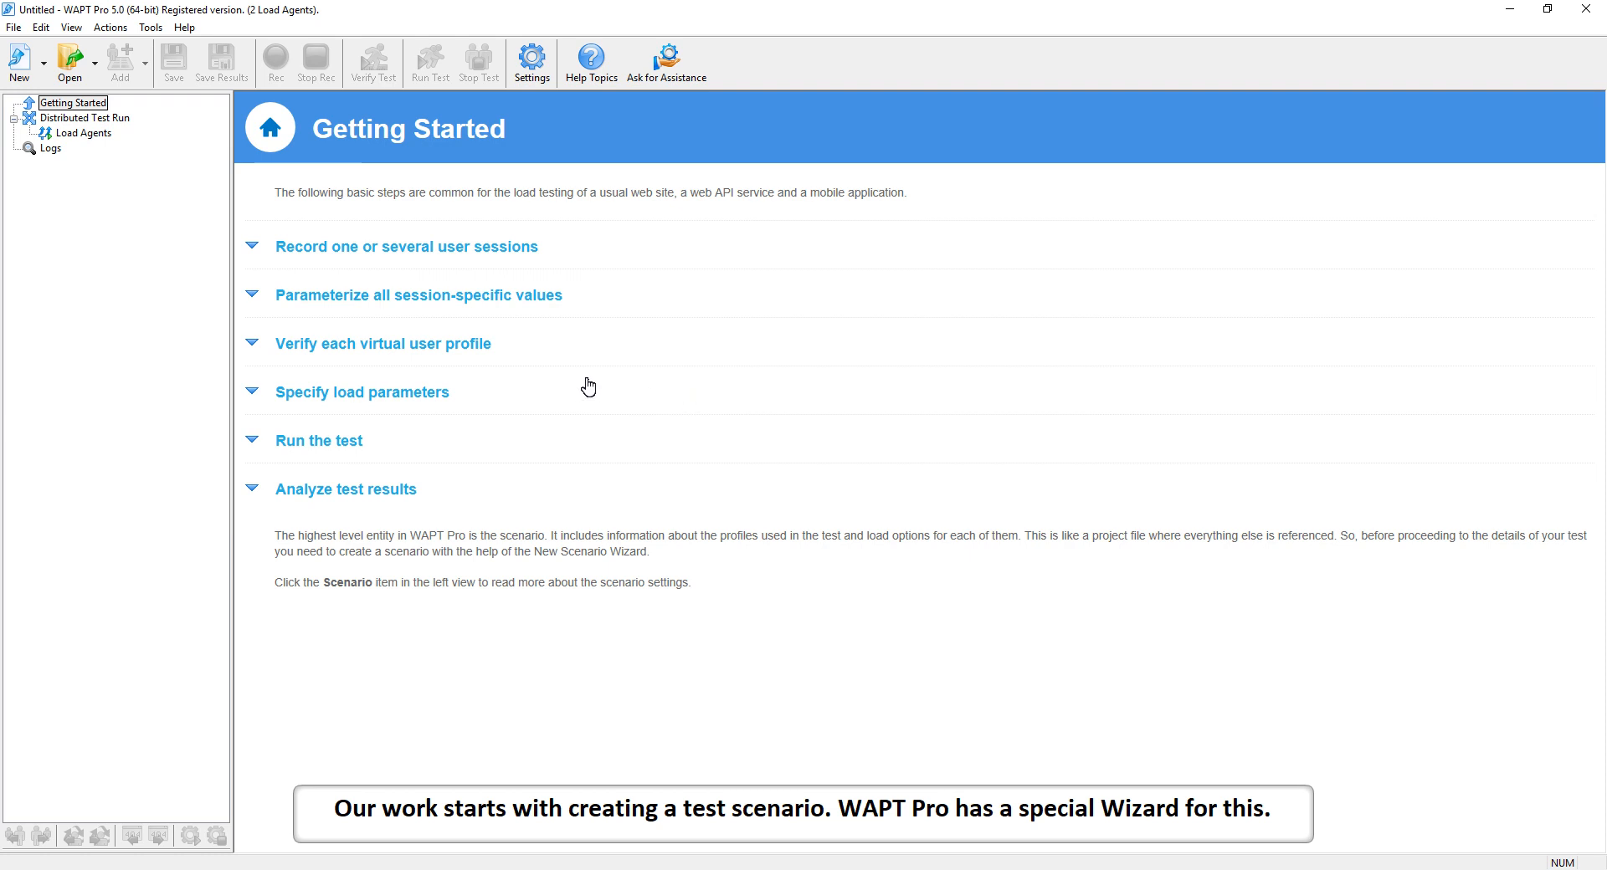
- Create a new scenario with a constant load of 5 users, a 10-minute run time and recording of a virtual user profile
left_click(18, 71)
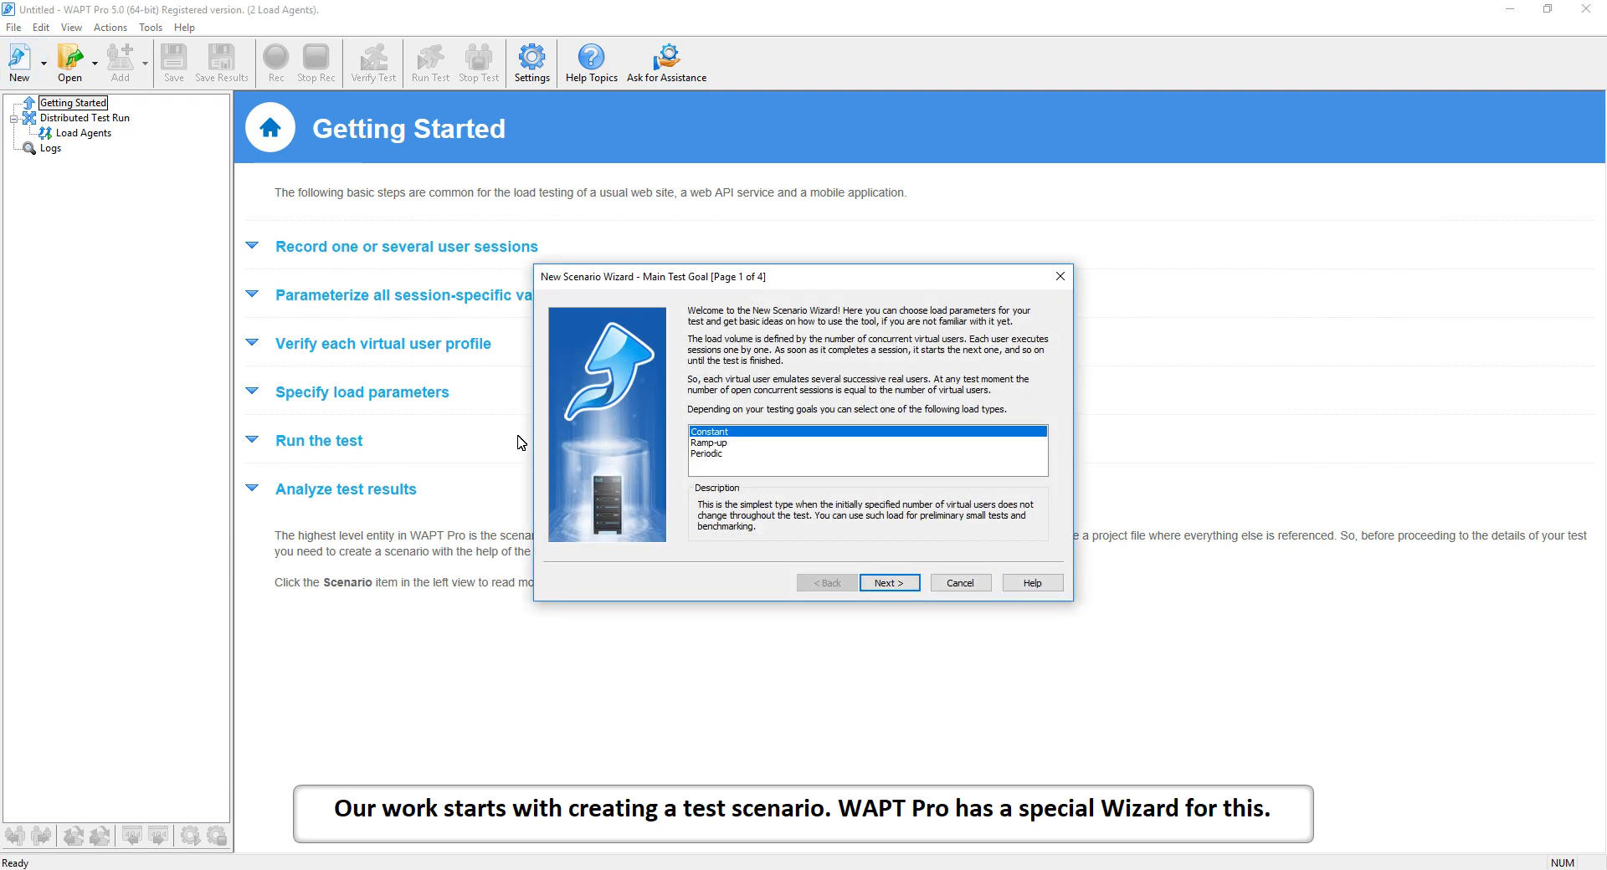
left_click(898, 582)
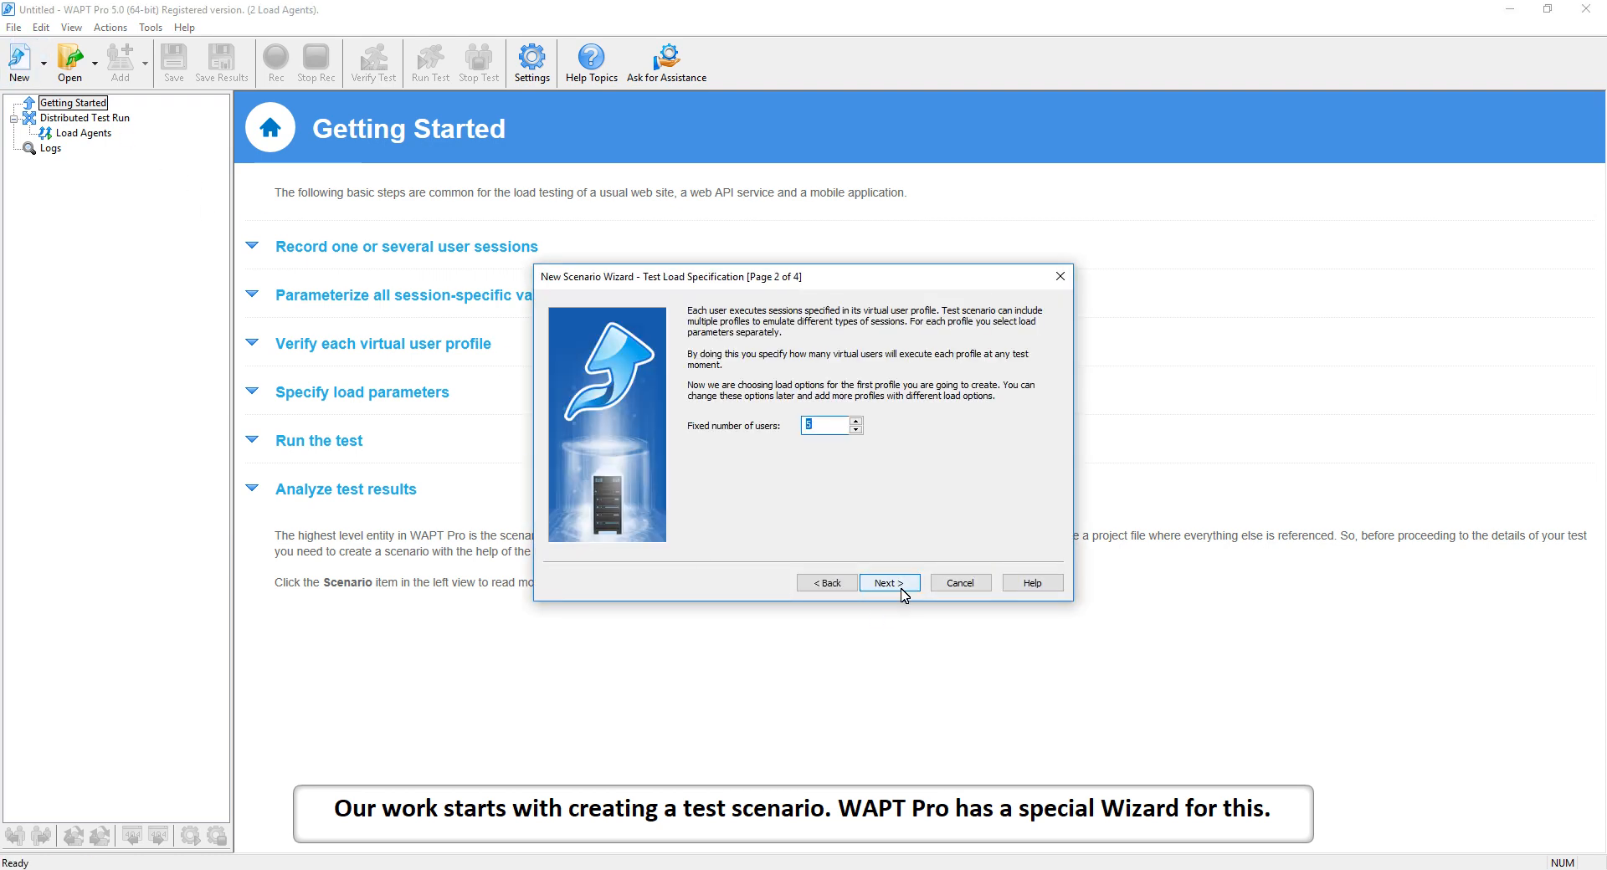
left_click(901, 590)
left_click(902, 590)
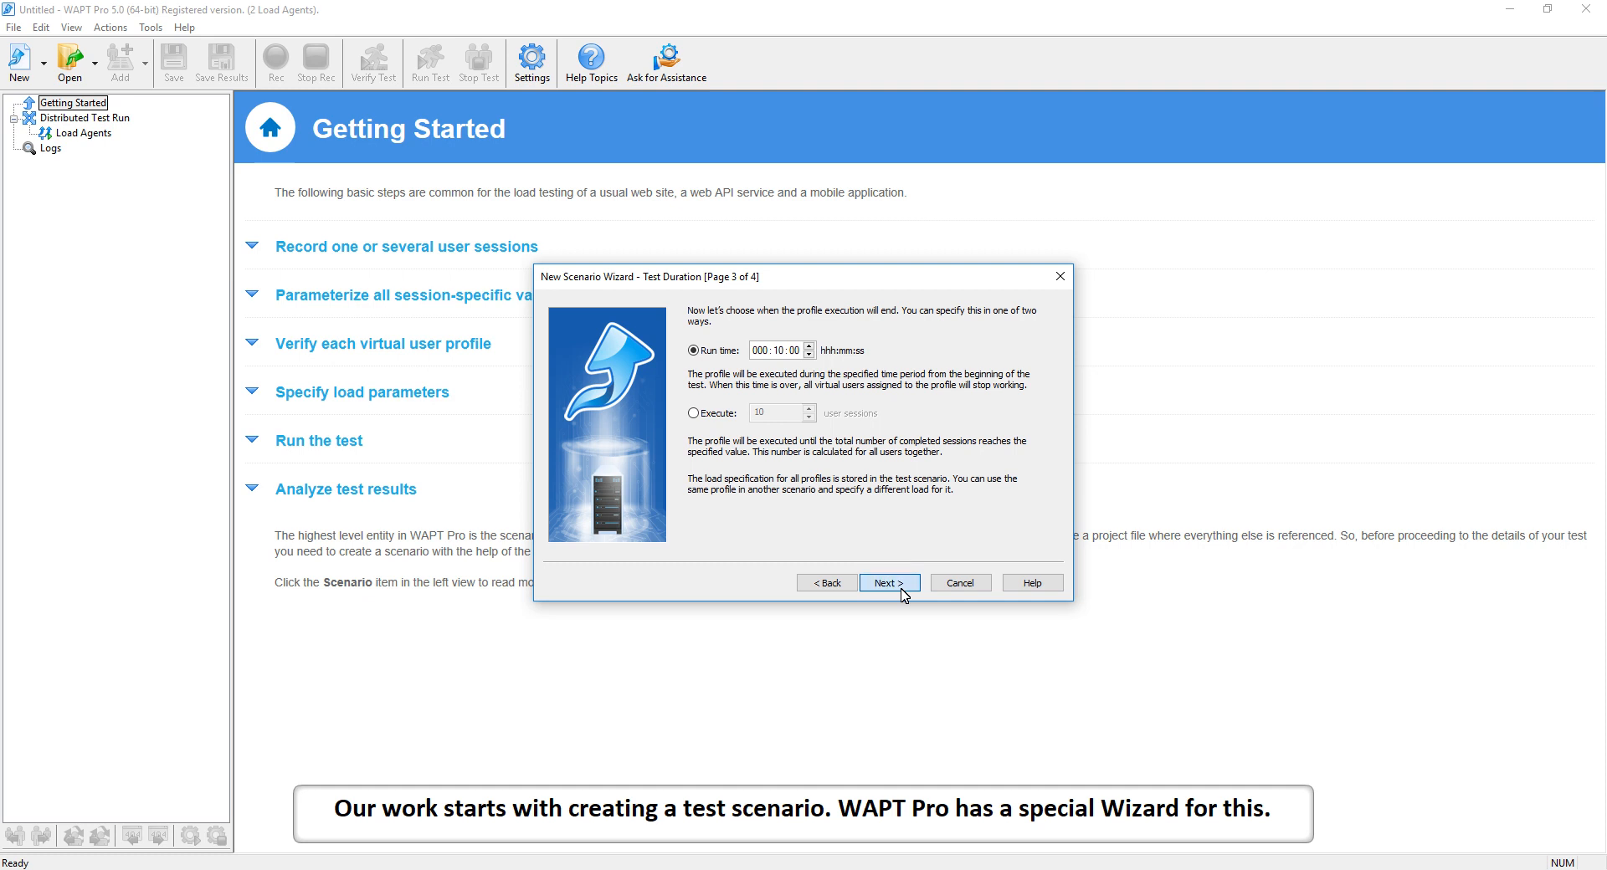
left_click(902, 590)
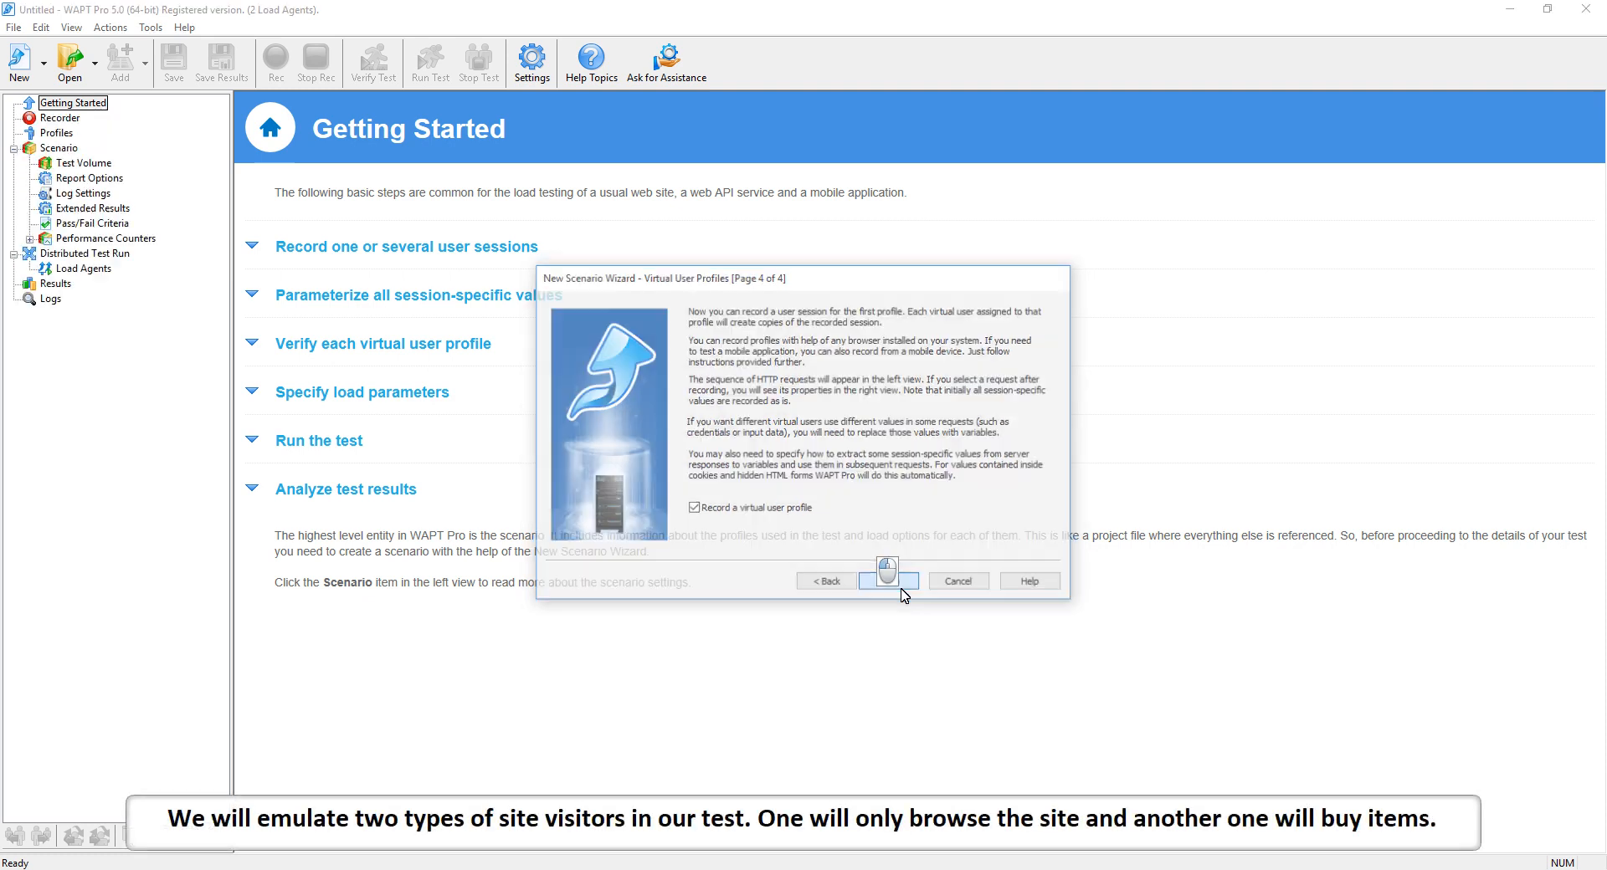
- Name the new profile "Browse catalog" and start recording the website in the embedded browser window
key("BackSpace")
key("BackSpace")
key("BackSpace")
key("BackSpace")
key("BackSpace")
key("BackSpace")
key("BackSpace")
key("BackSpace")
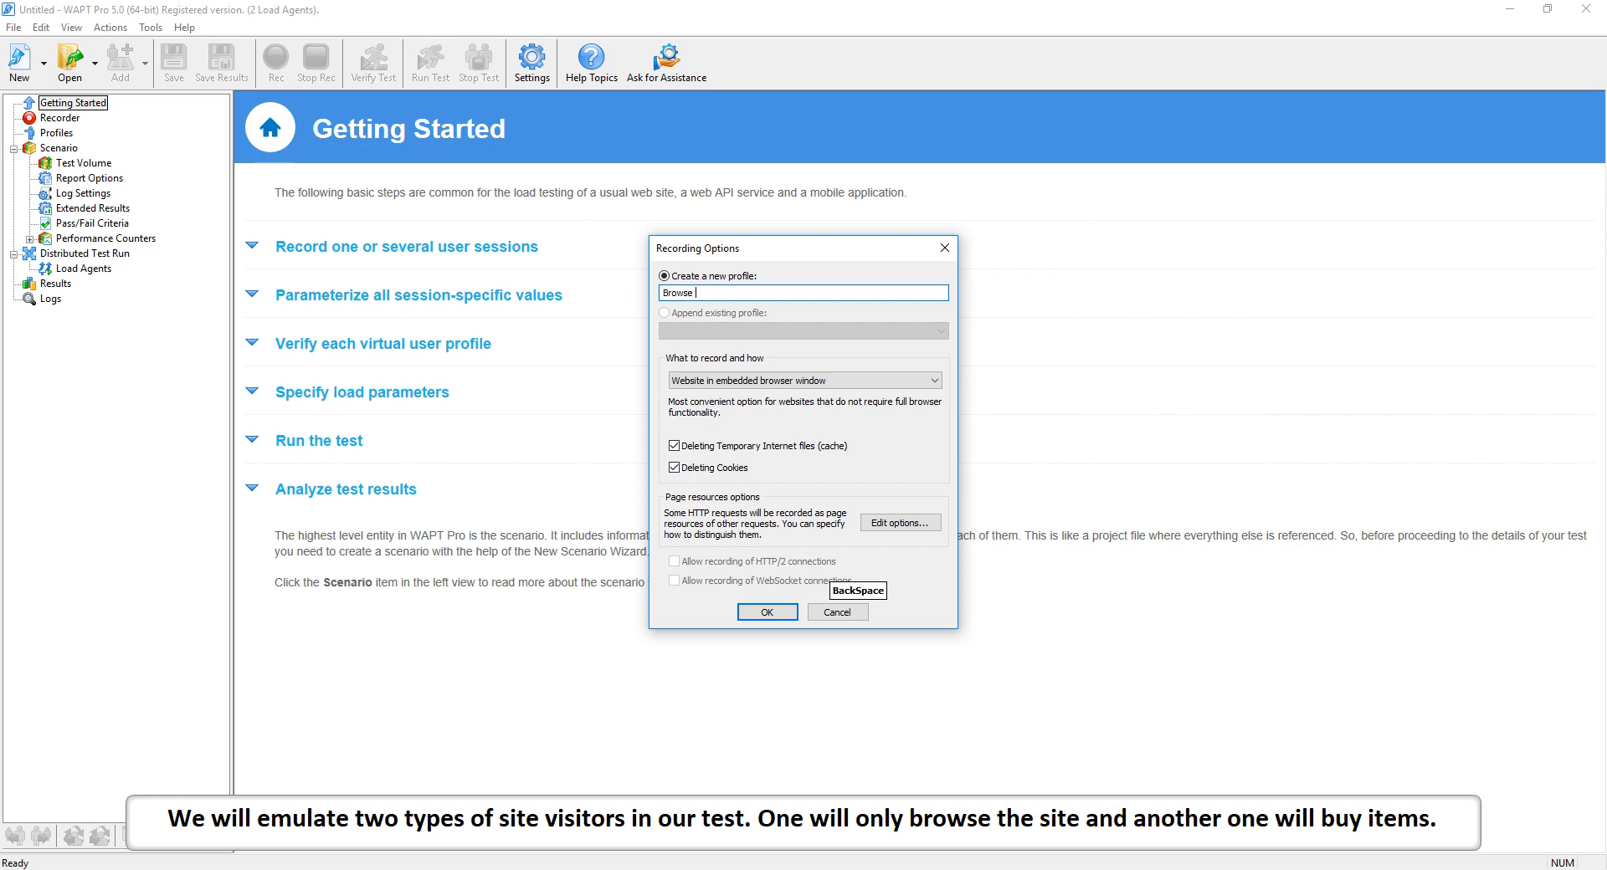
type("Browse catalog")
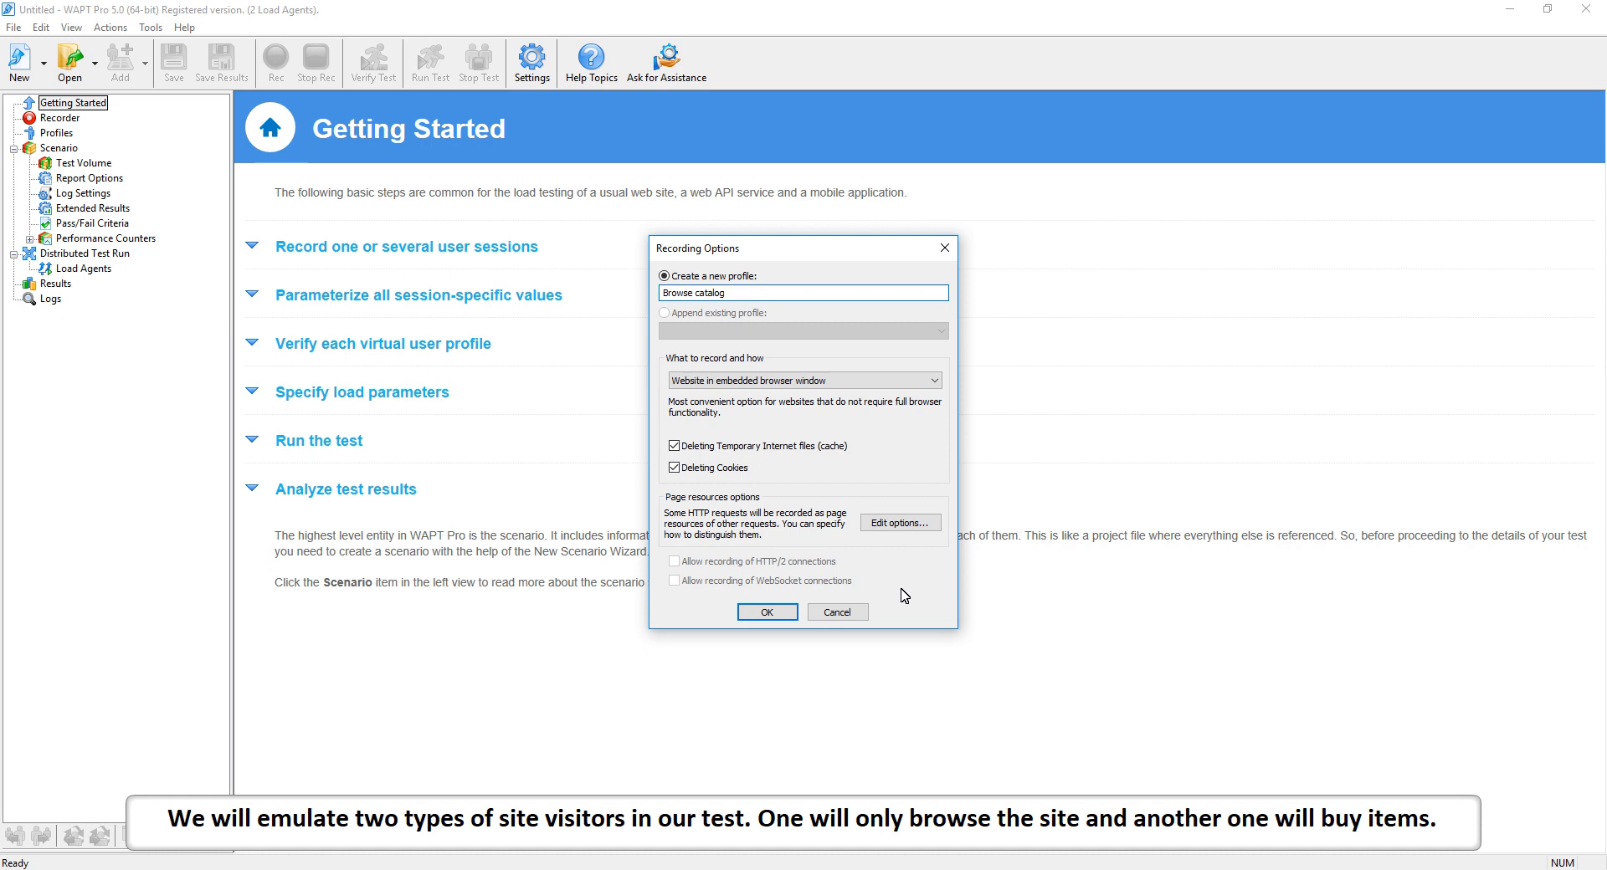
left_click(767, 612)
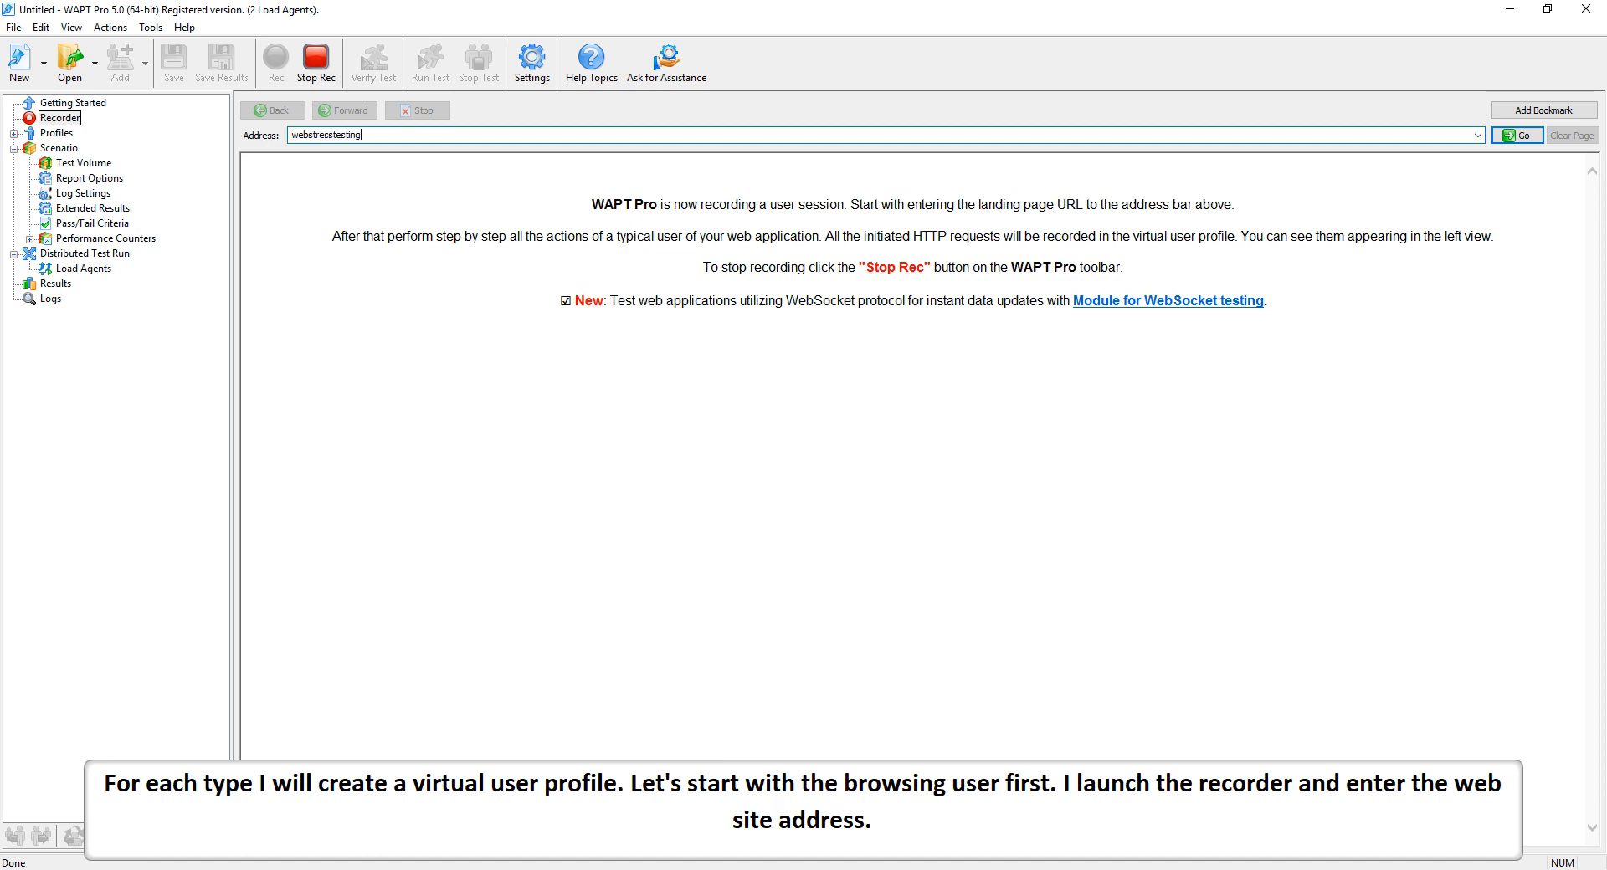
- Record a visit to webstresstesting.com covering the WAPT Pro 5.0, home and WAPT 10.0 pages, and end the recording with that site included
type("webstresstesting.com")
key("Return")
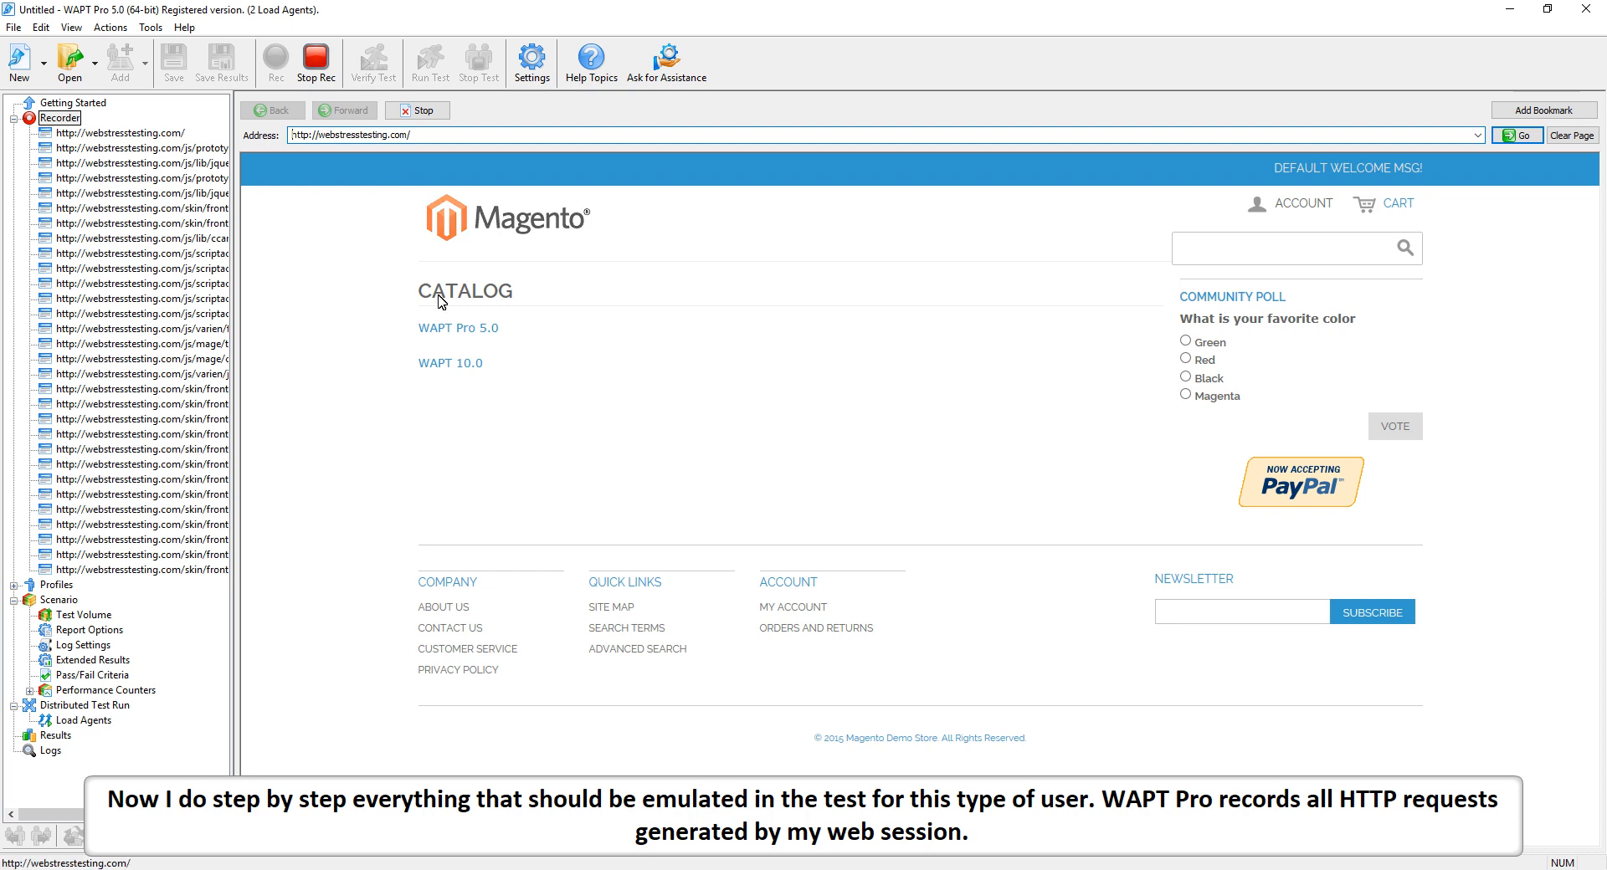
left_click(448, 337)
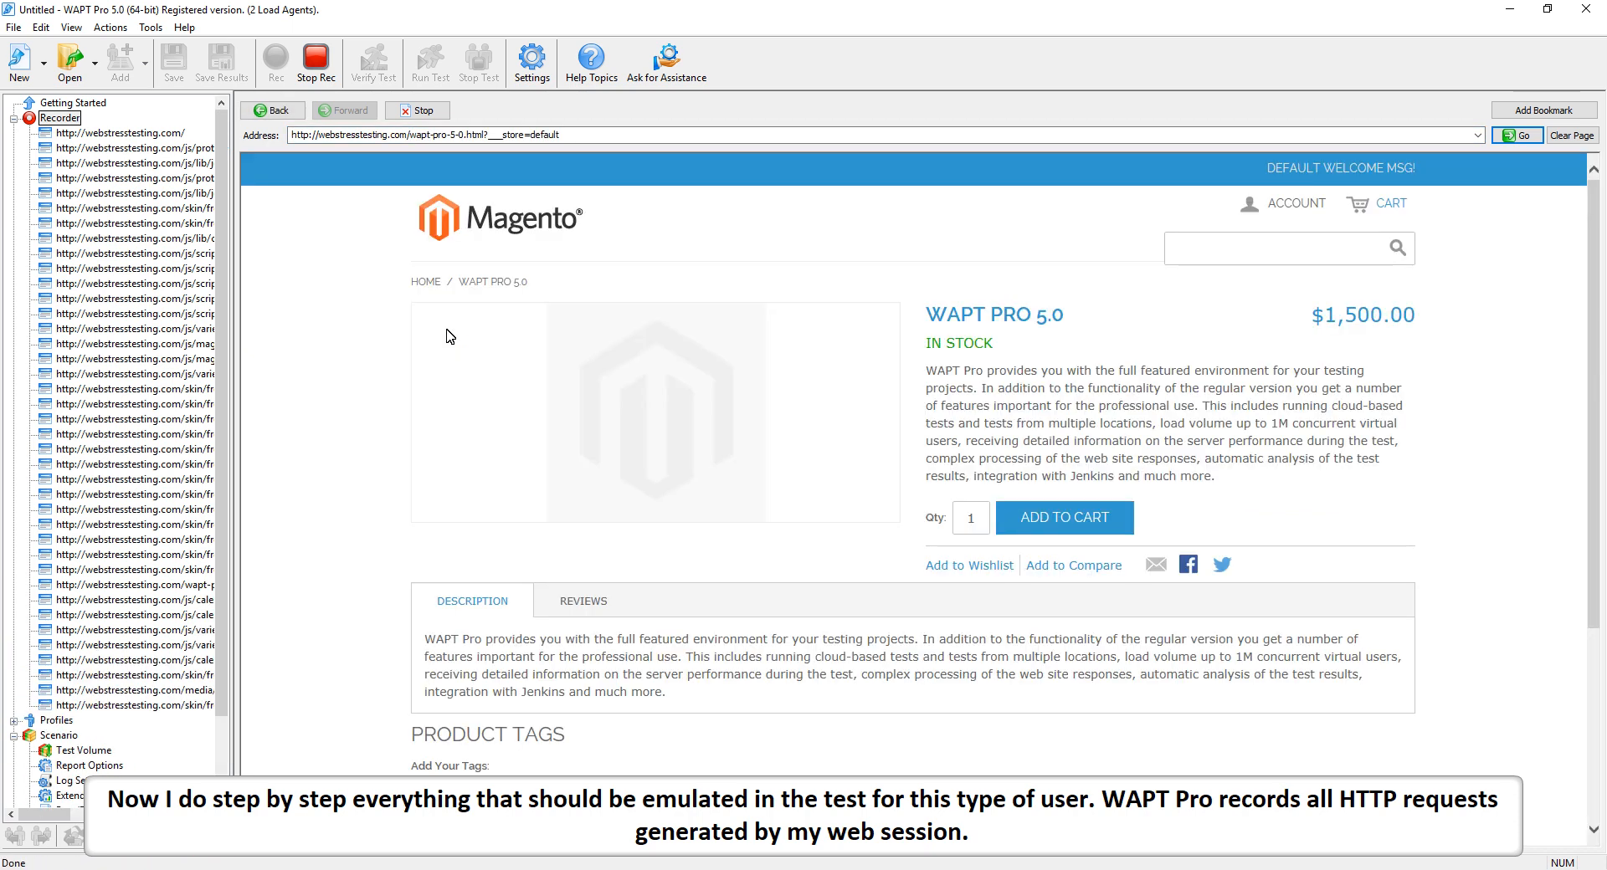
left_click(423, 285)
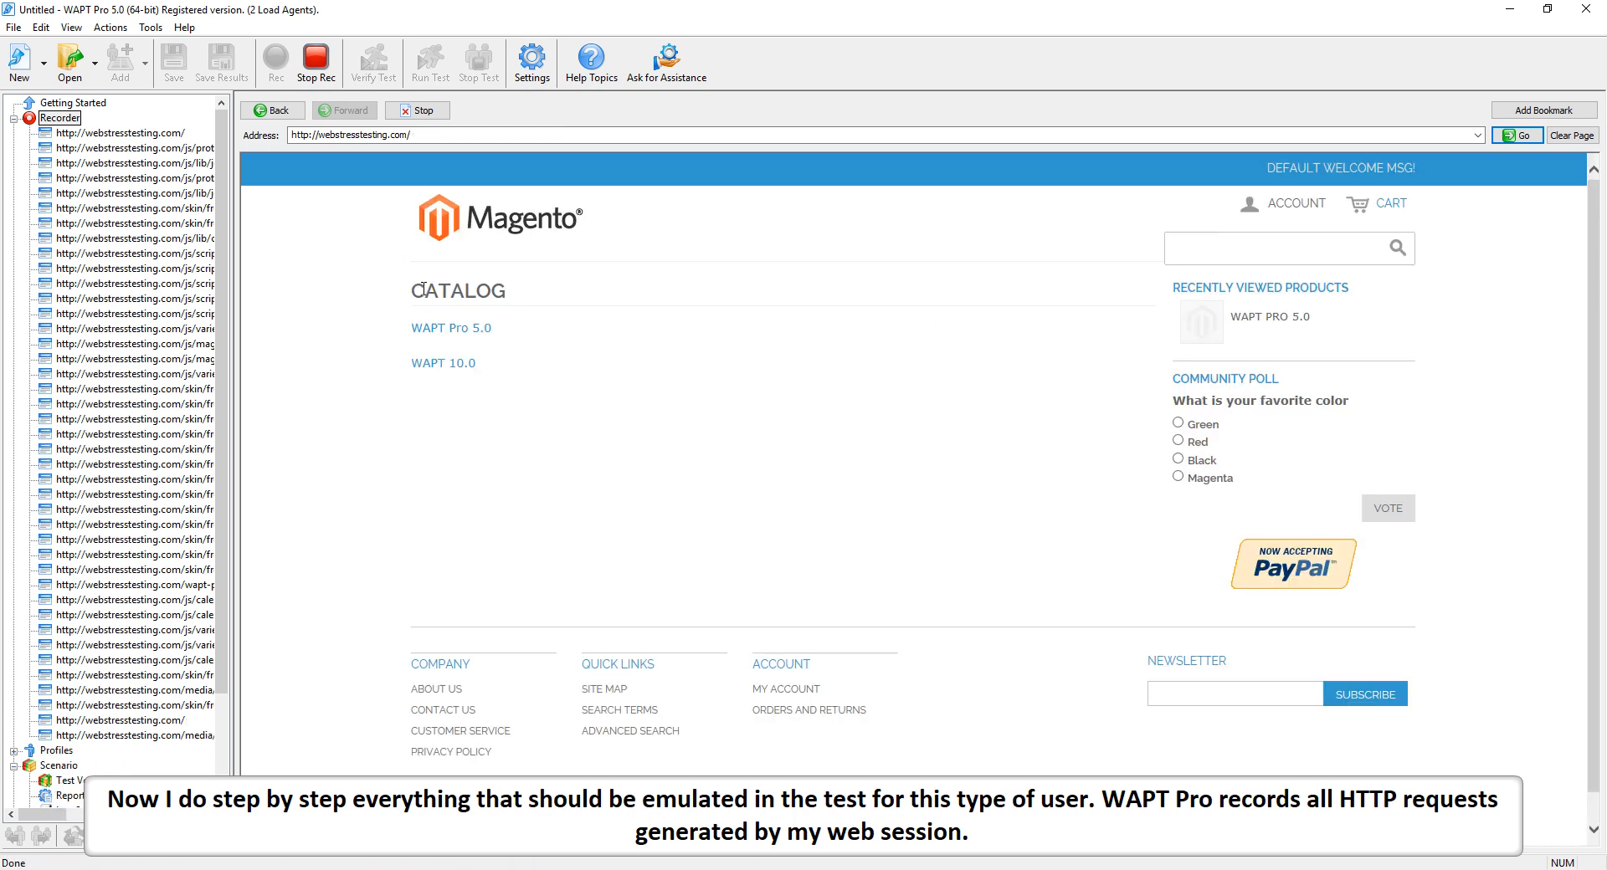
left_click(429, 362)
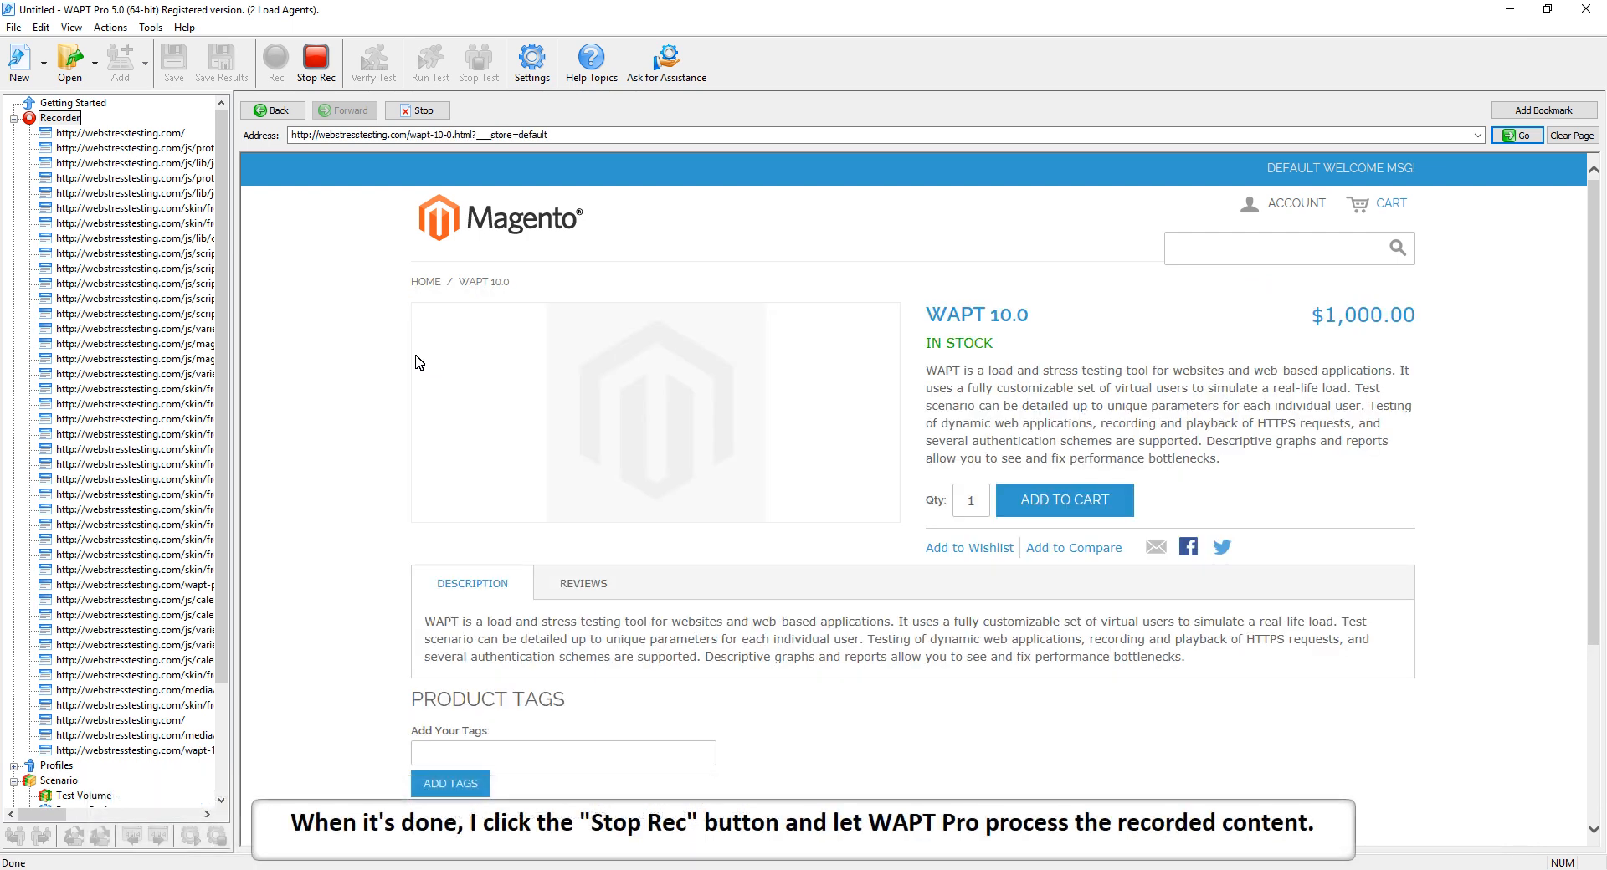
left_click(320, 78)
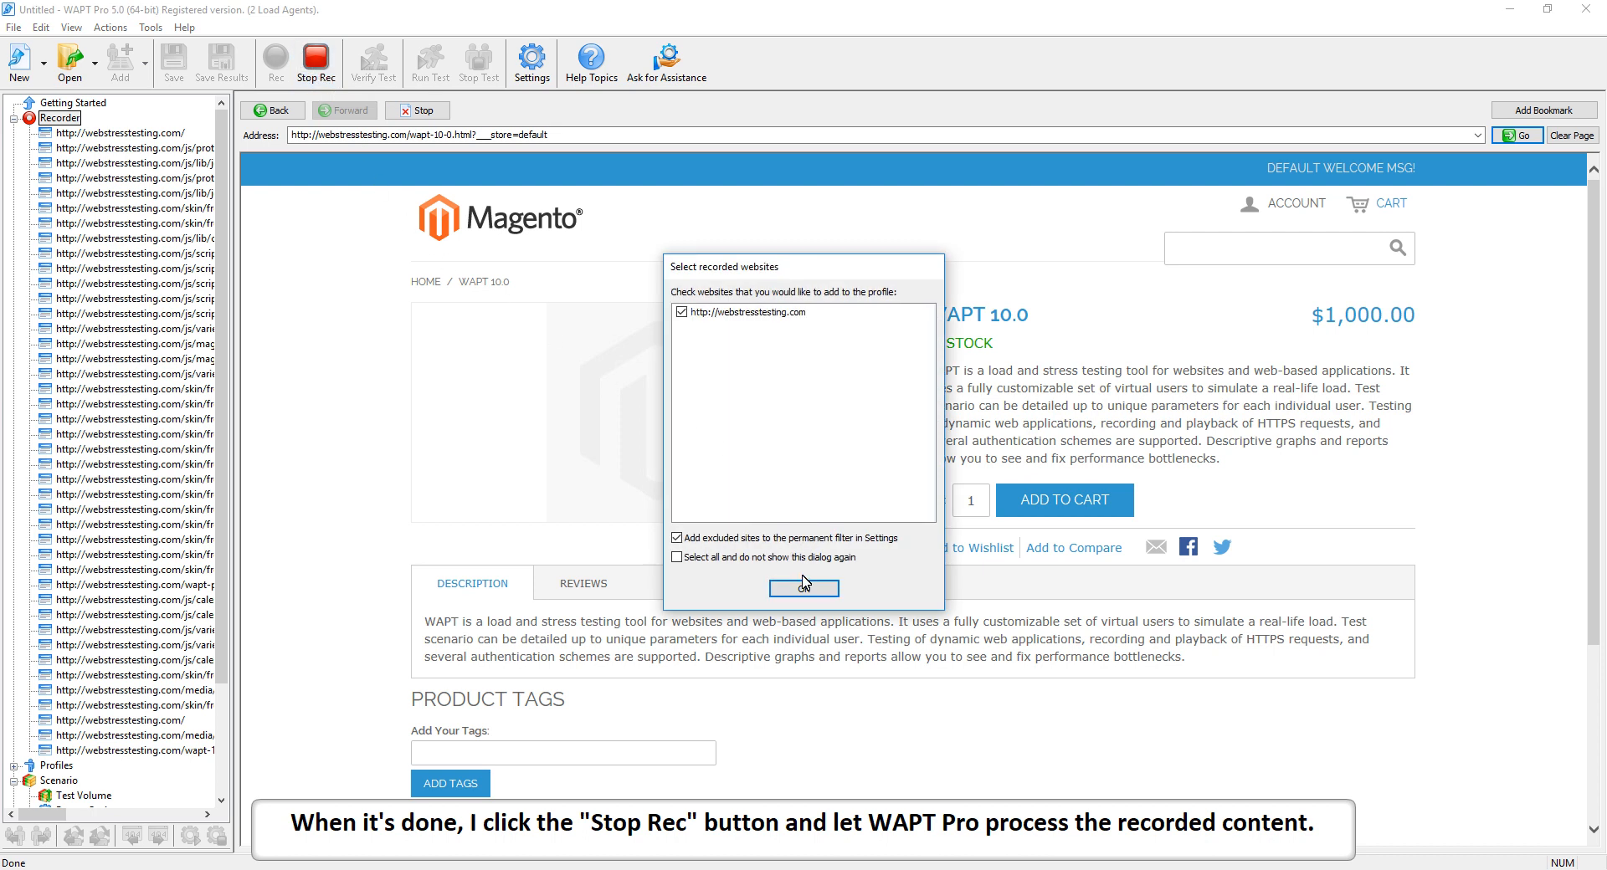
left_click(804, 590)
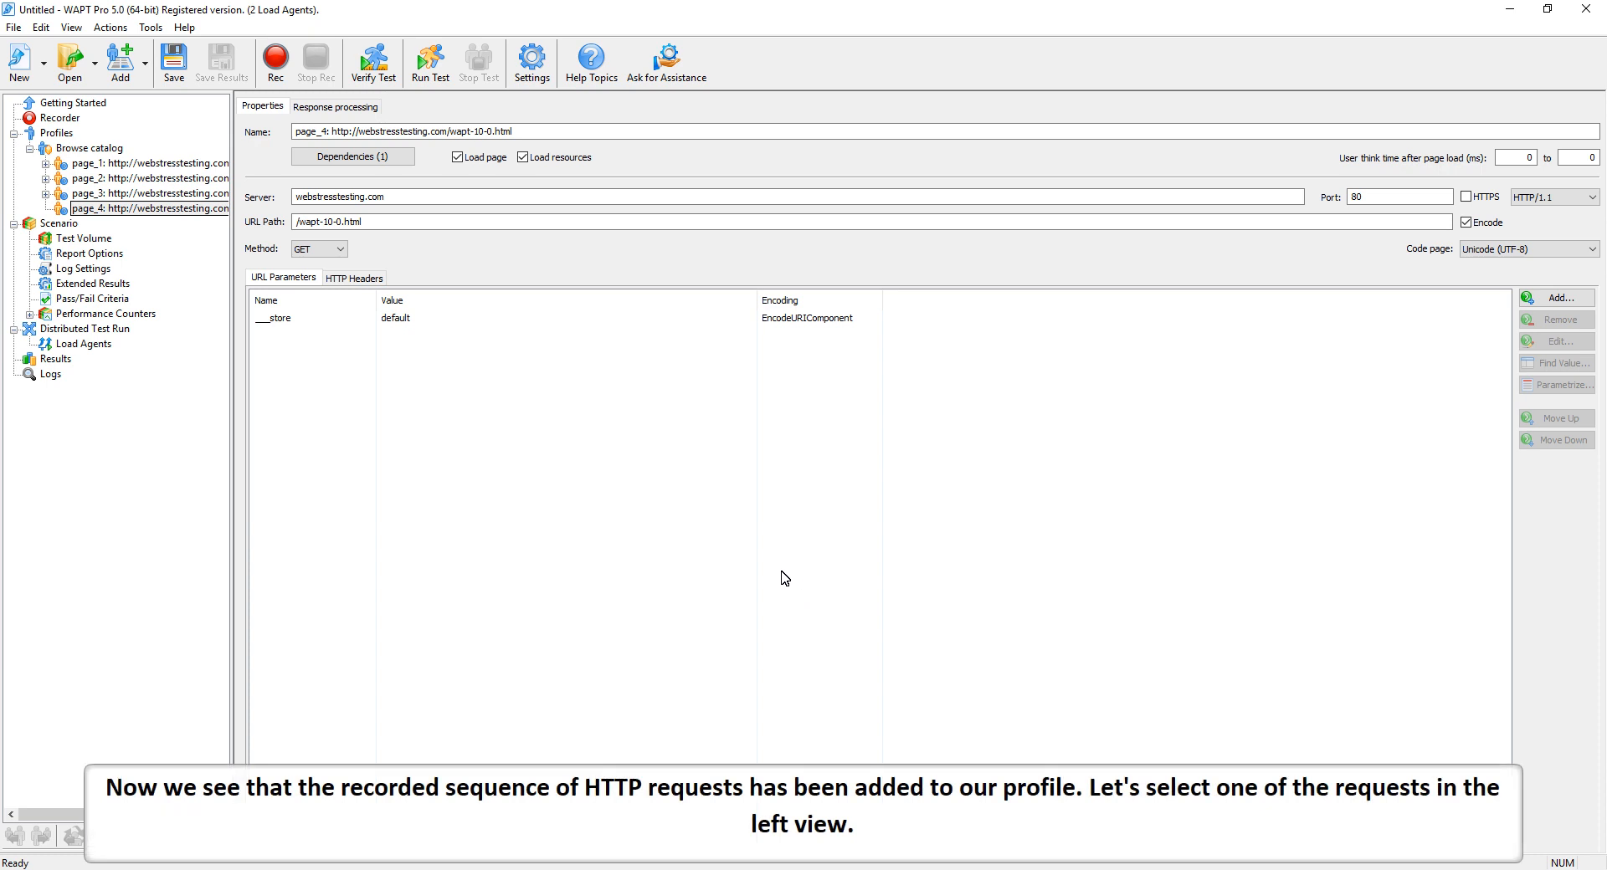
- Inspect the properties of recorded requests page_1 to page_4 and run a verification test of the Browse catalog profile, ignoring think times
left_click(115, 164)
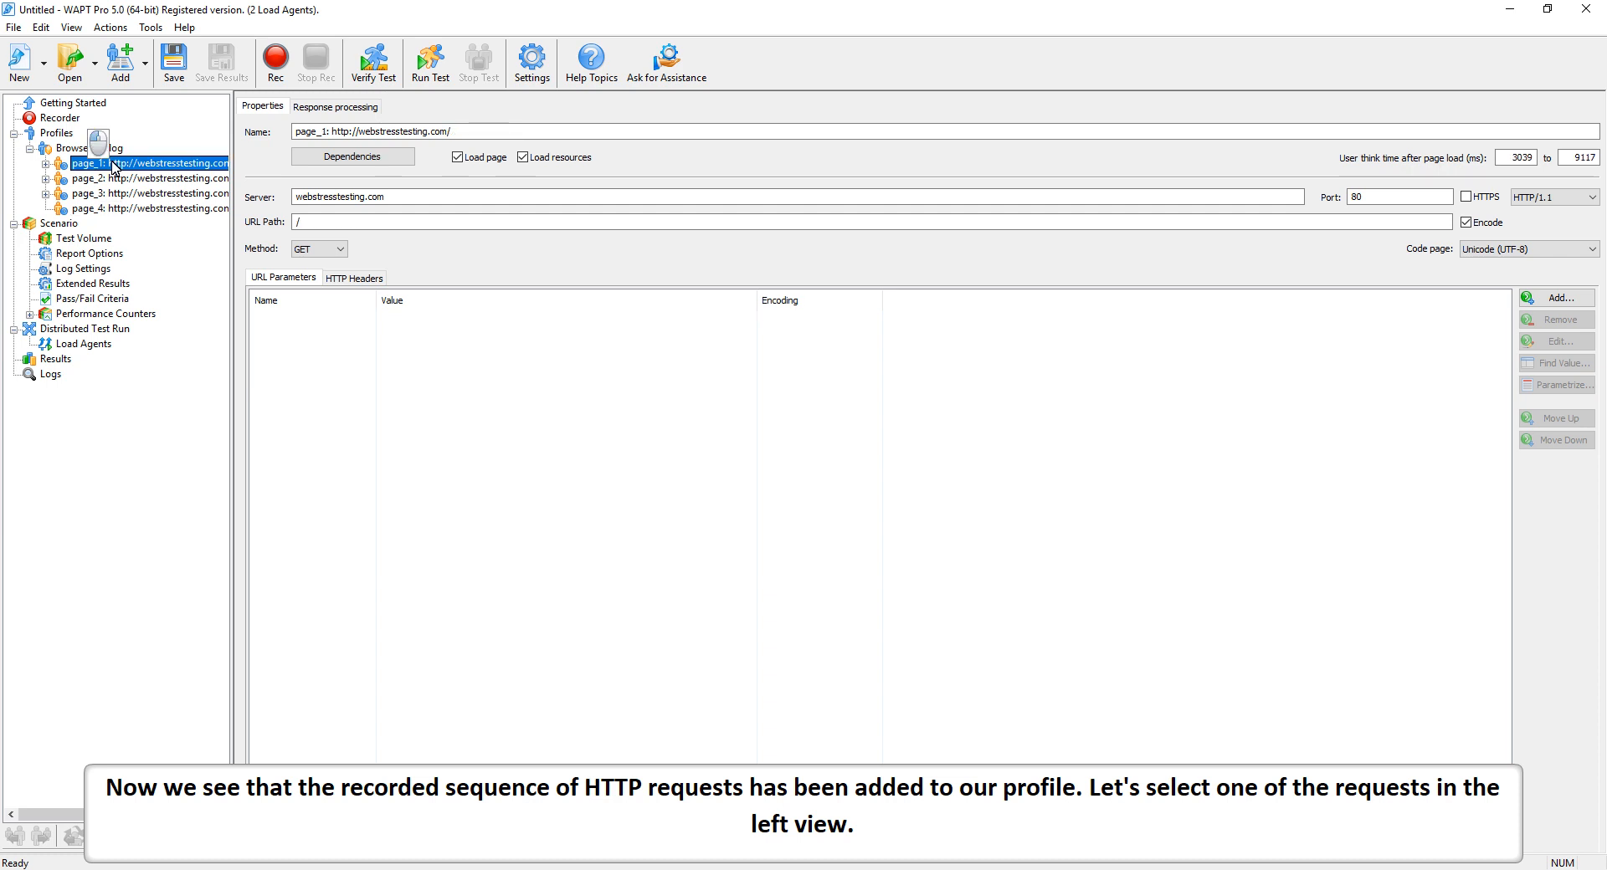
left_click(118, 178)
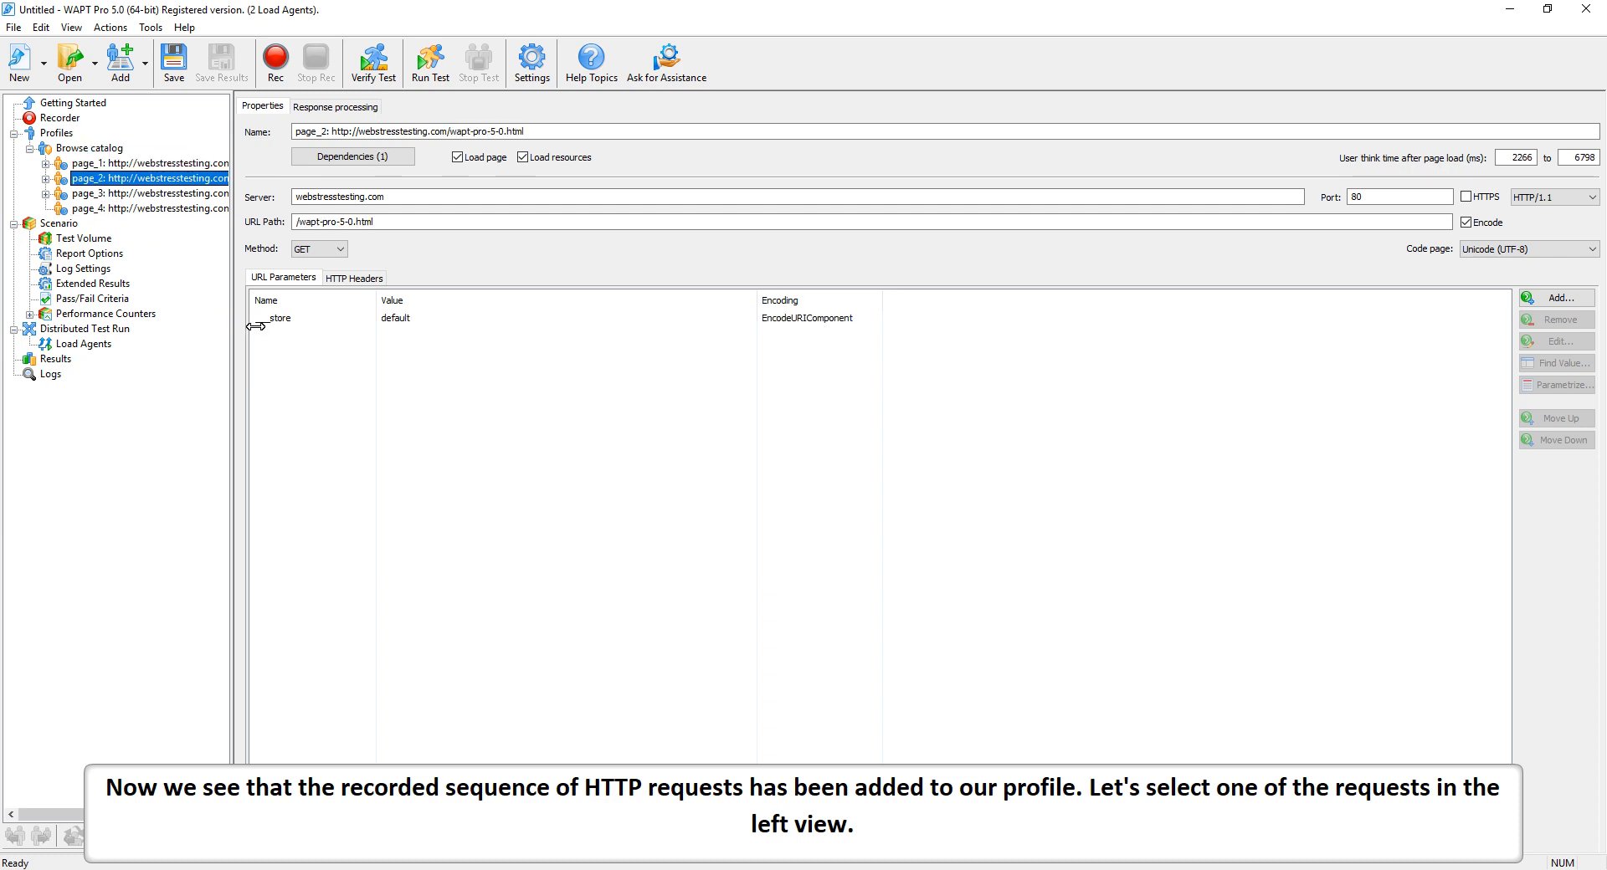
left_click(105, 194)
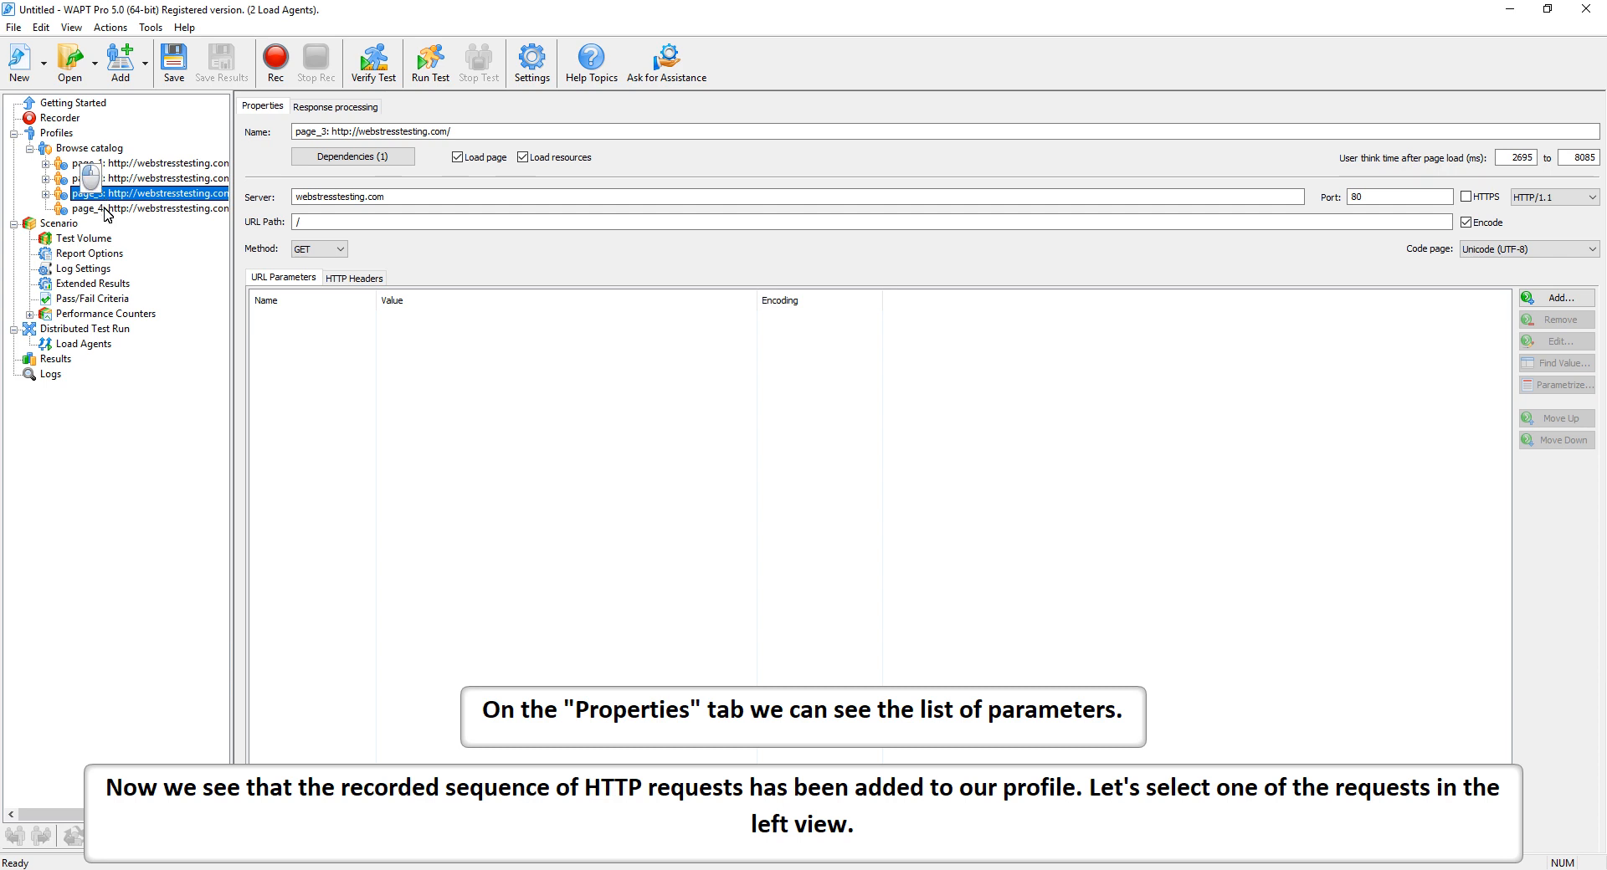
left_click(106, 209)
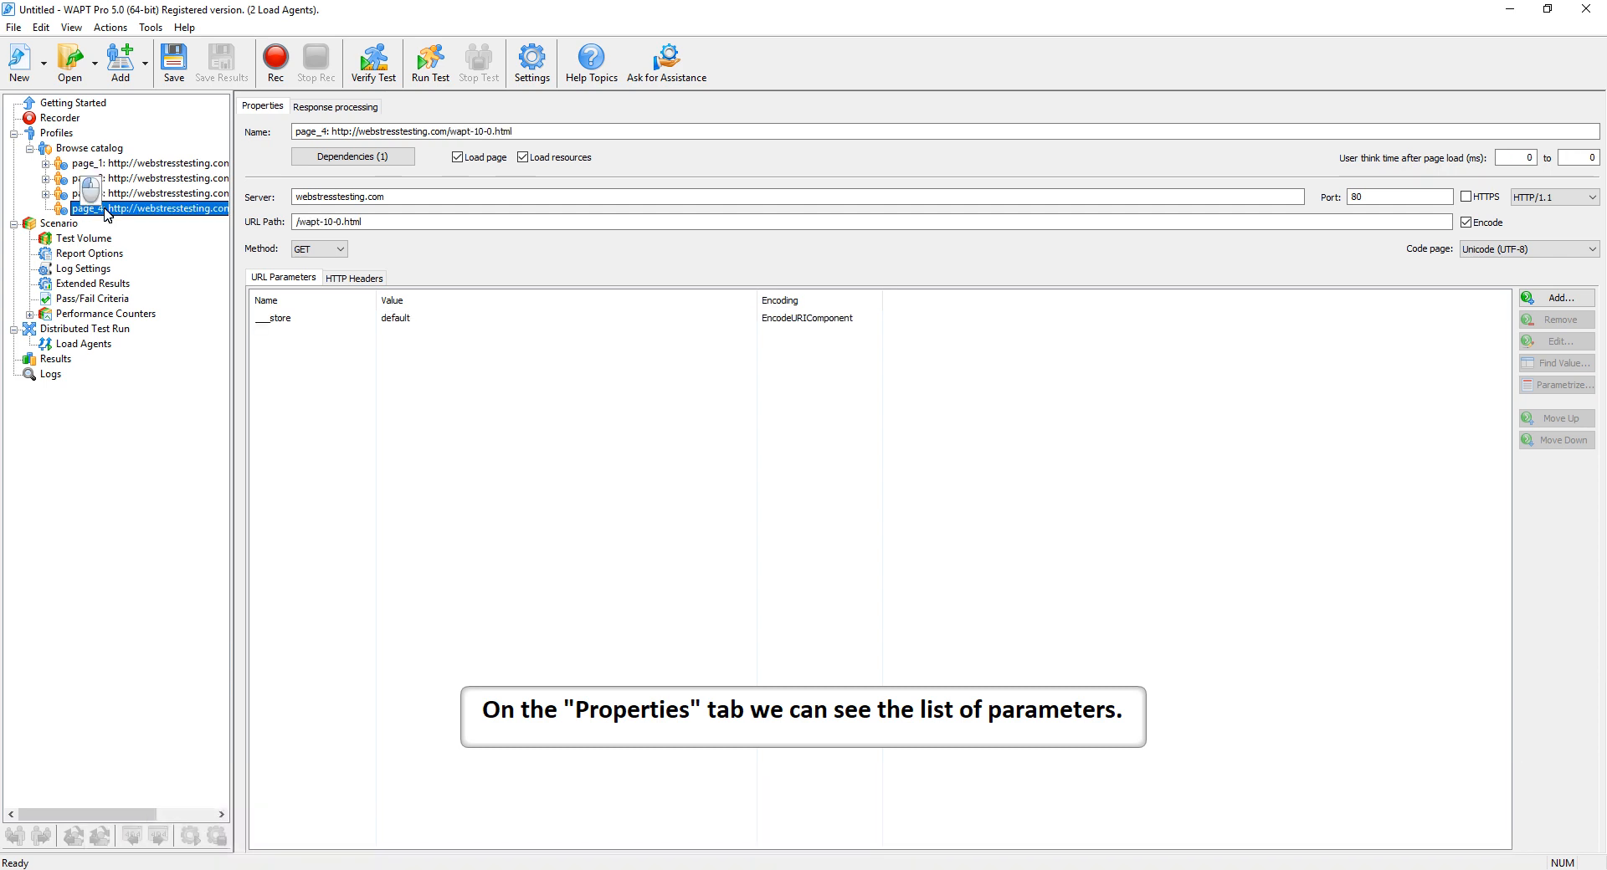
left_click(373, 74)
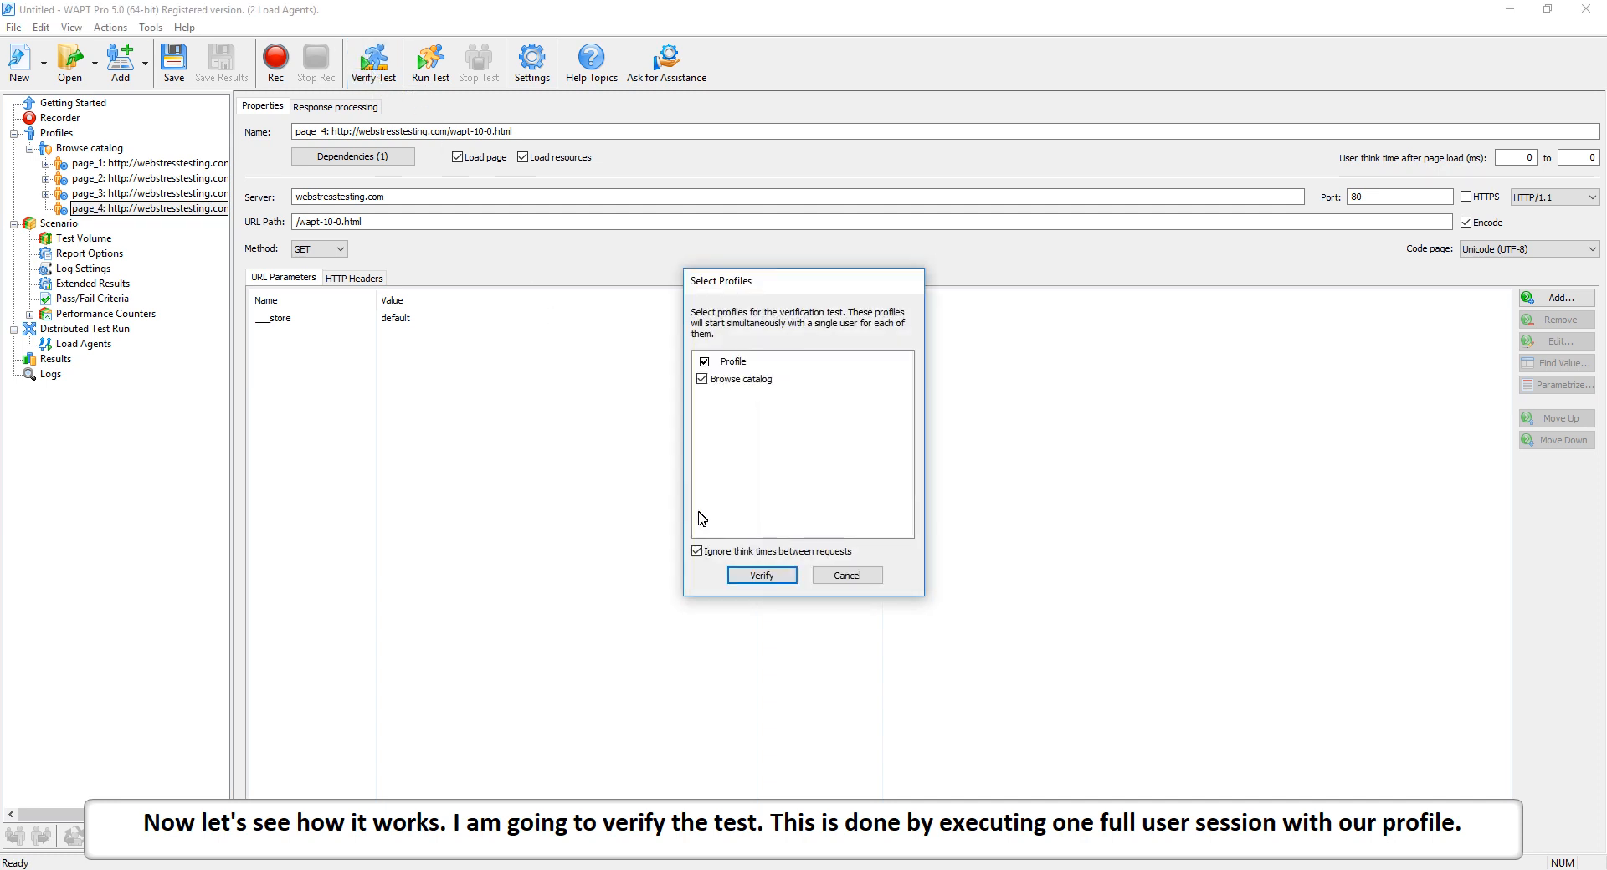
left_click(760, 576)
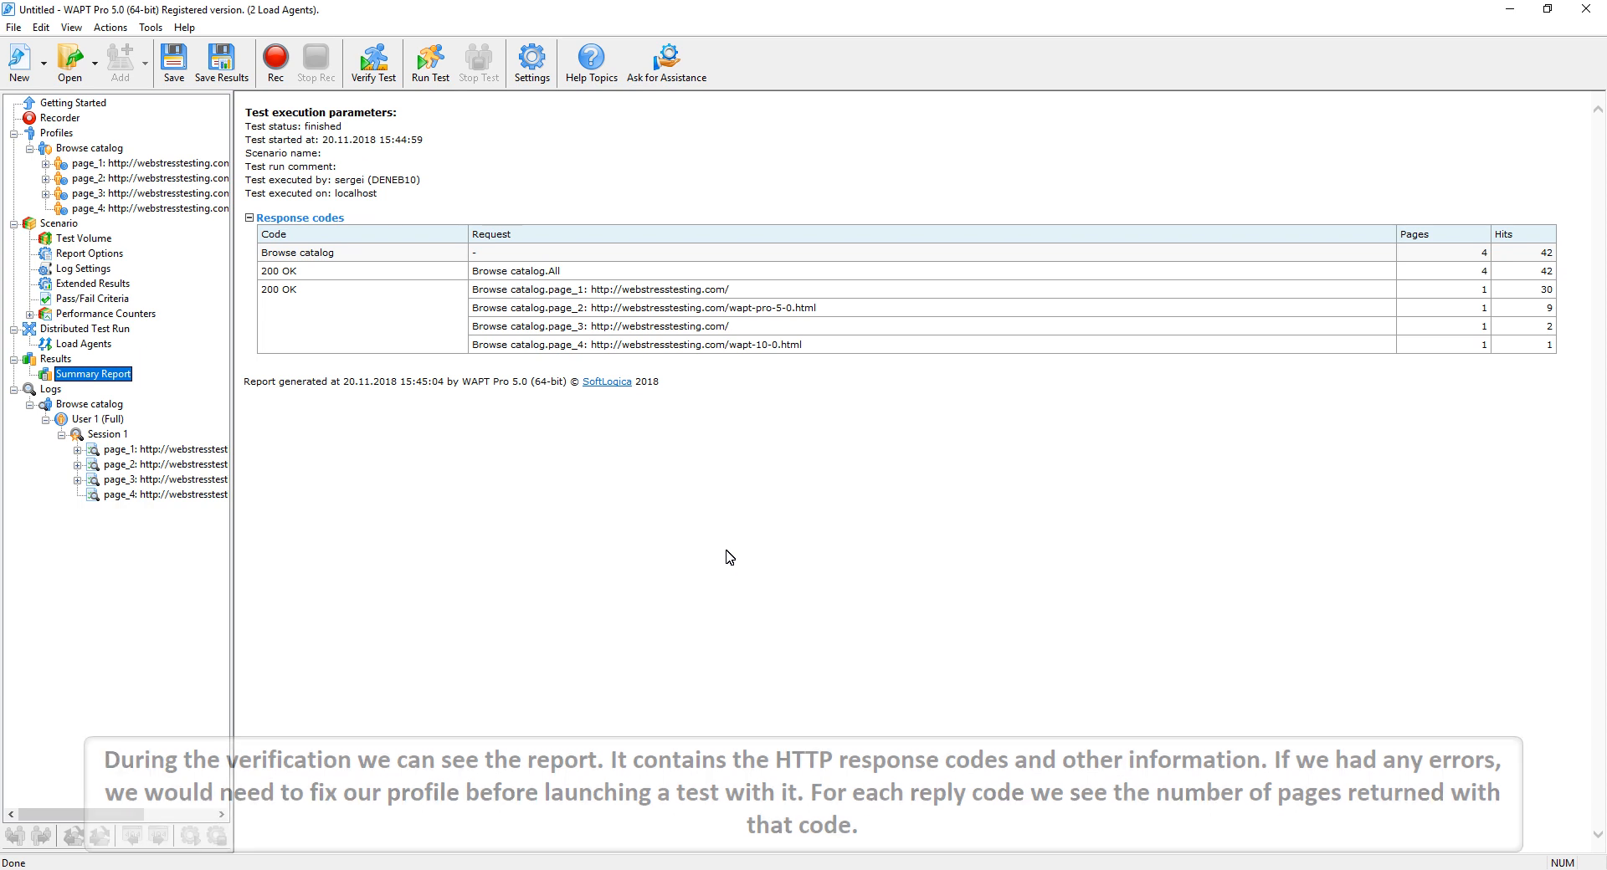
- Examine the response bodies of page_1 to page_4 in the Browse catalog session log
left_click(110, 452)
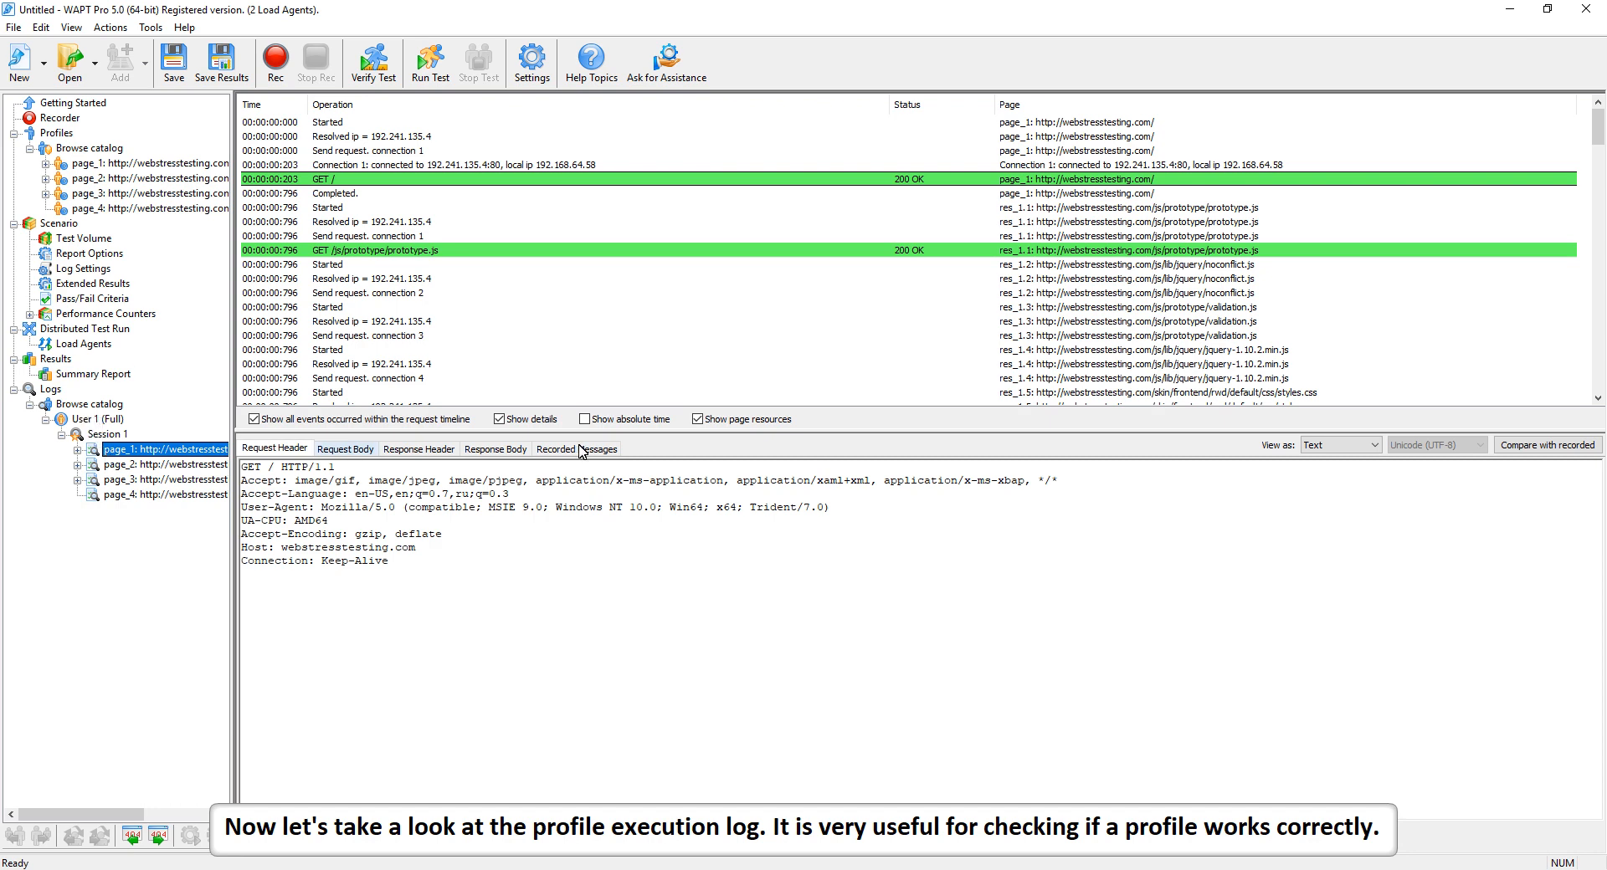
left_click(501, 449)
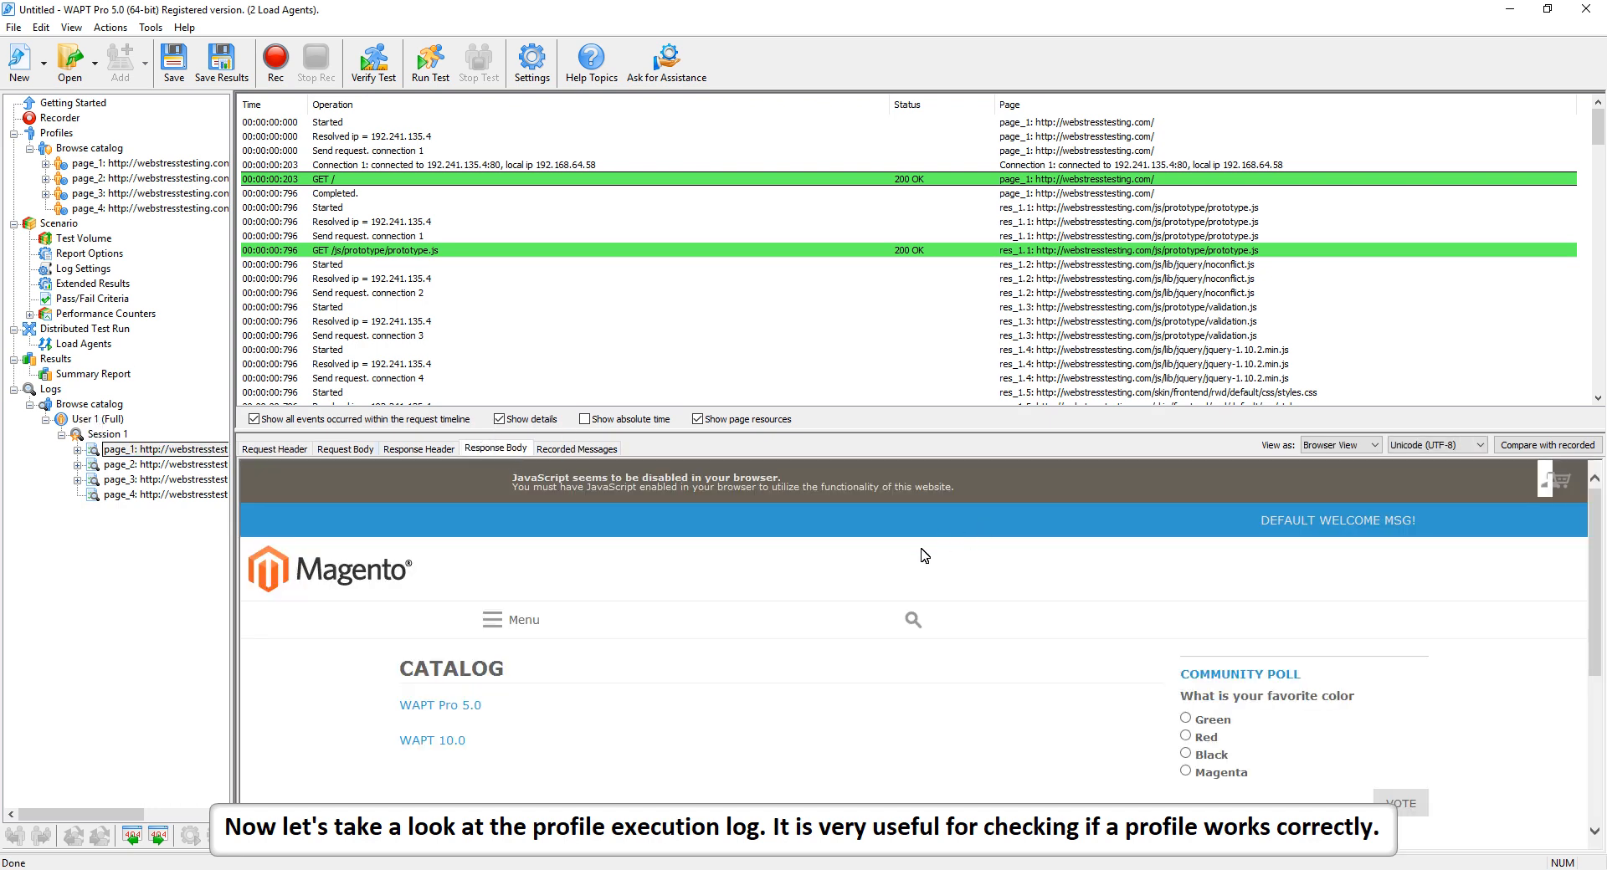
left_click(188, 465)
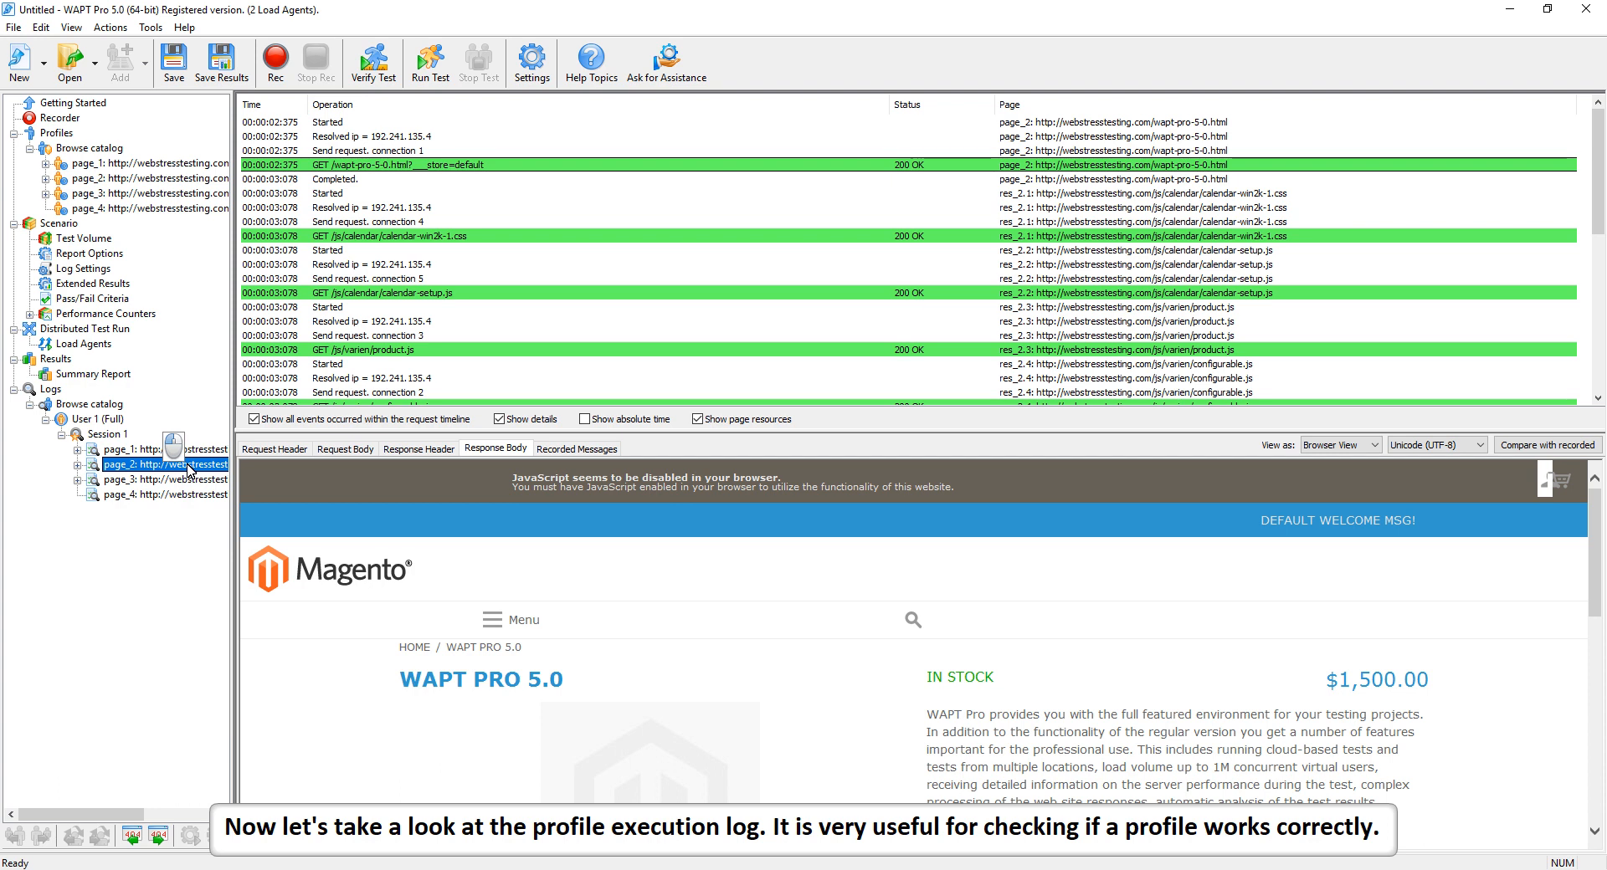
left_click(201, 481)
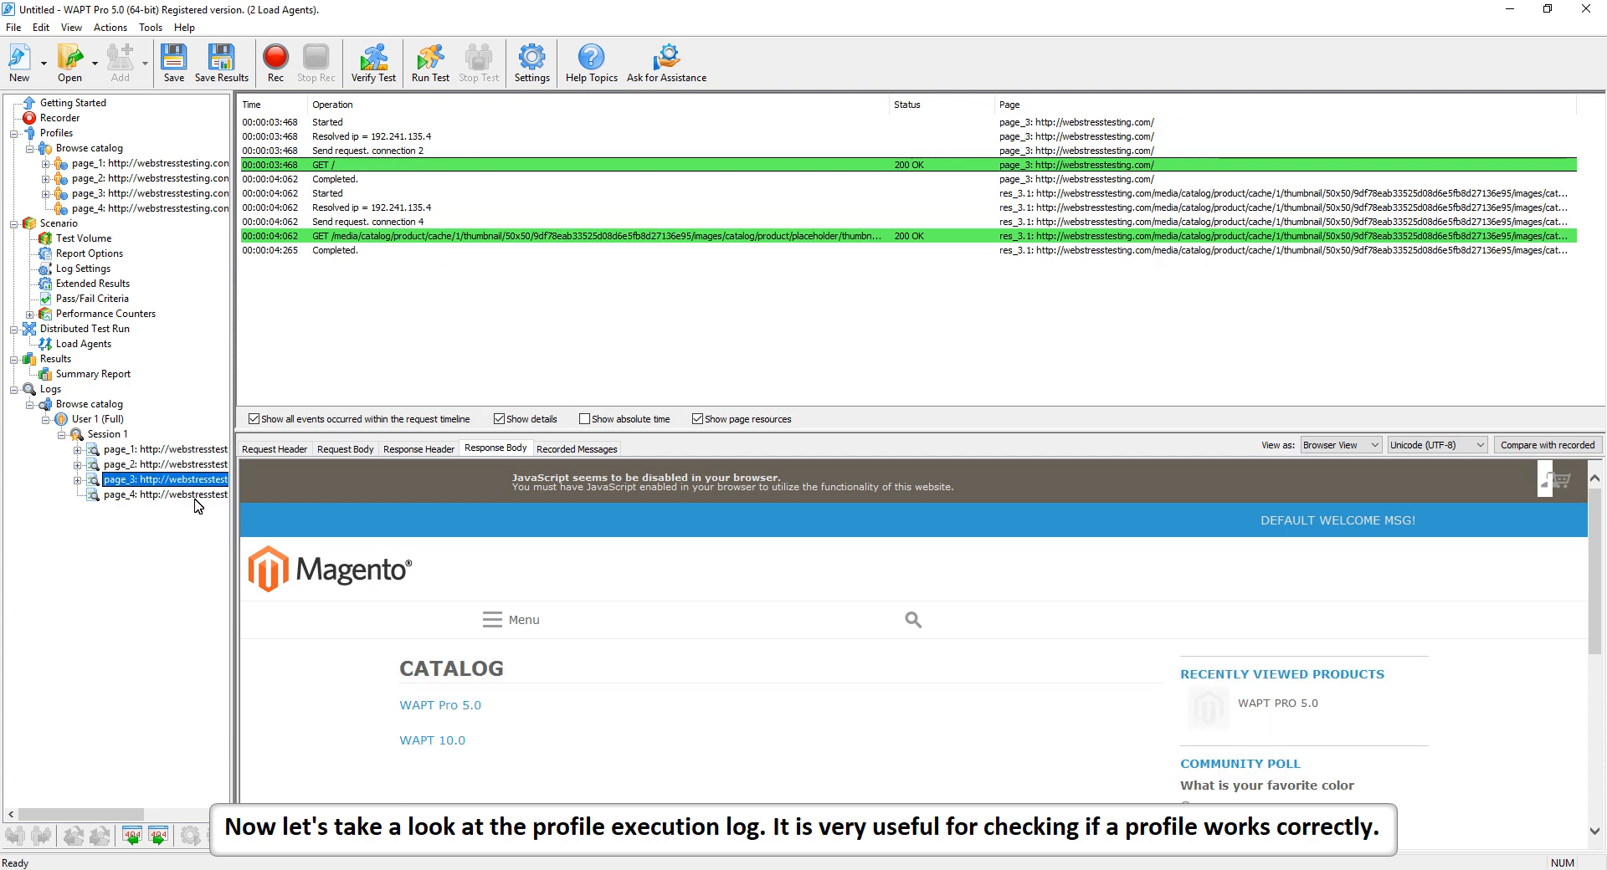
left_click(195, 497)
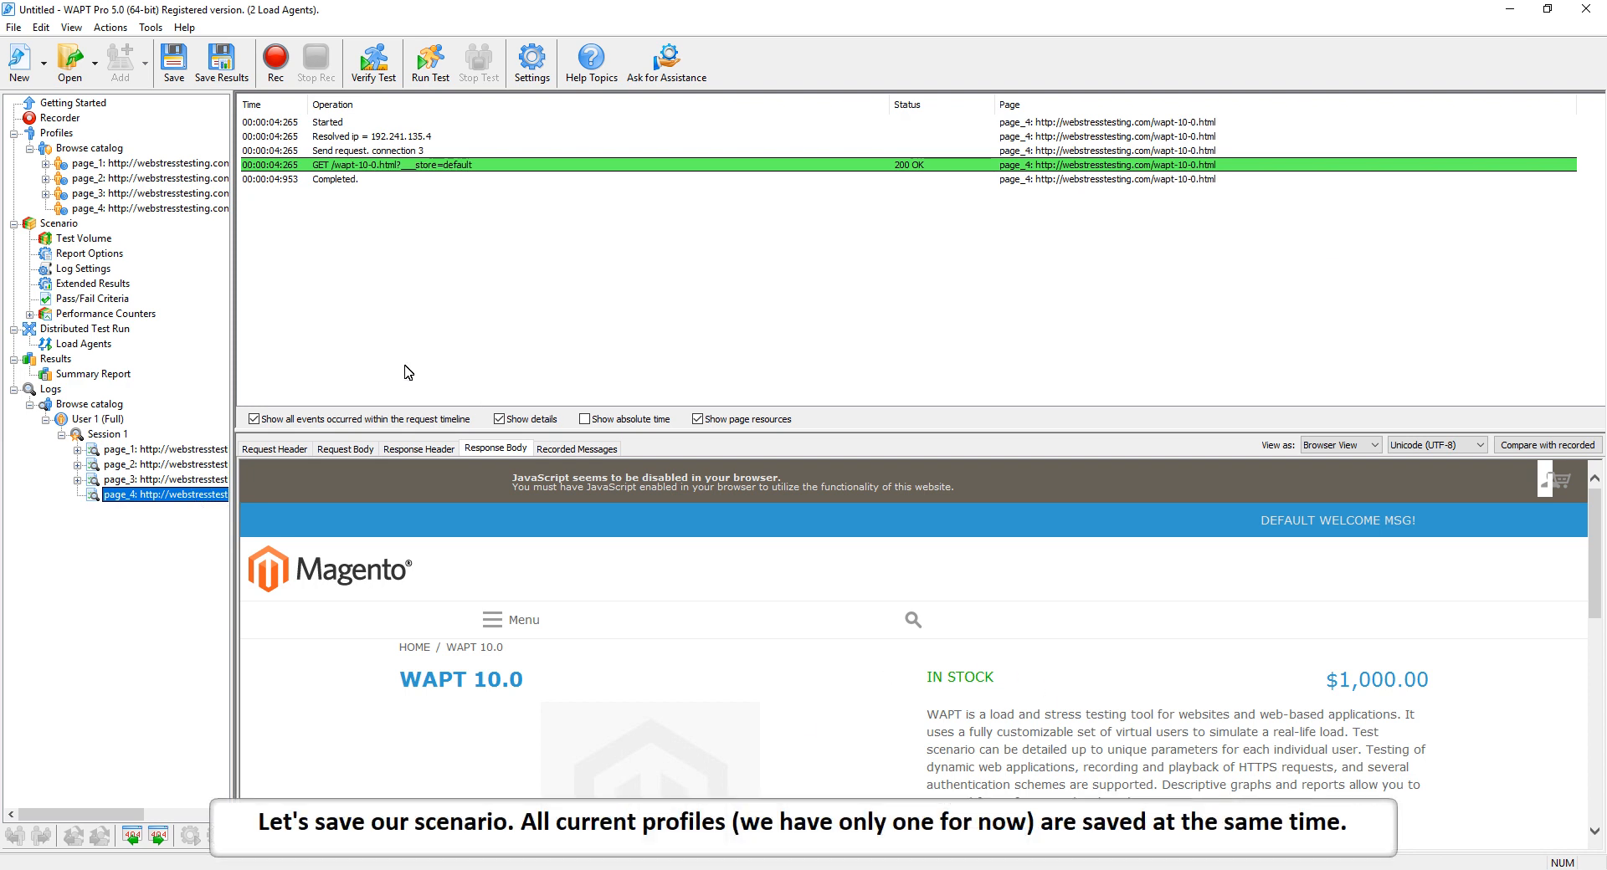
- Save the scenario as "Demo" in the Demo folder on Local Disk (C:)
left_click(173, 67)
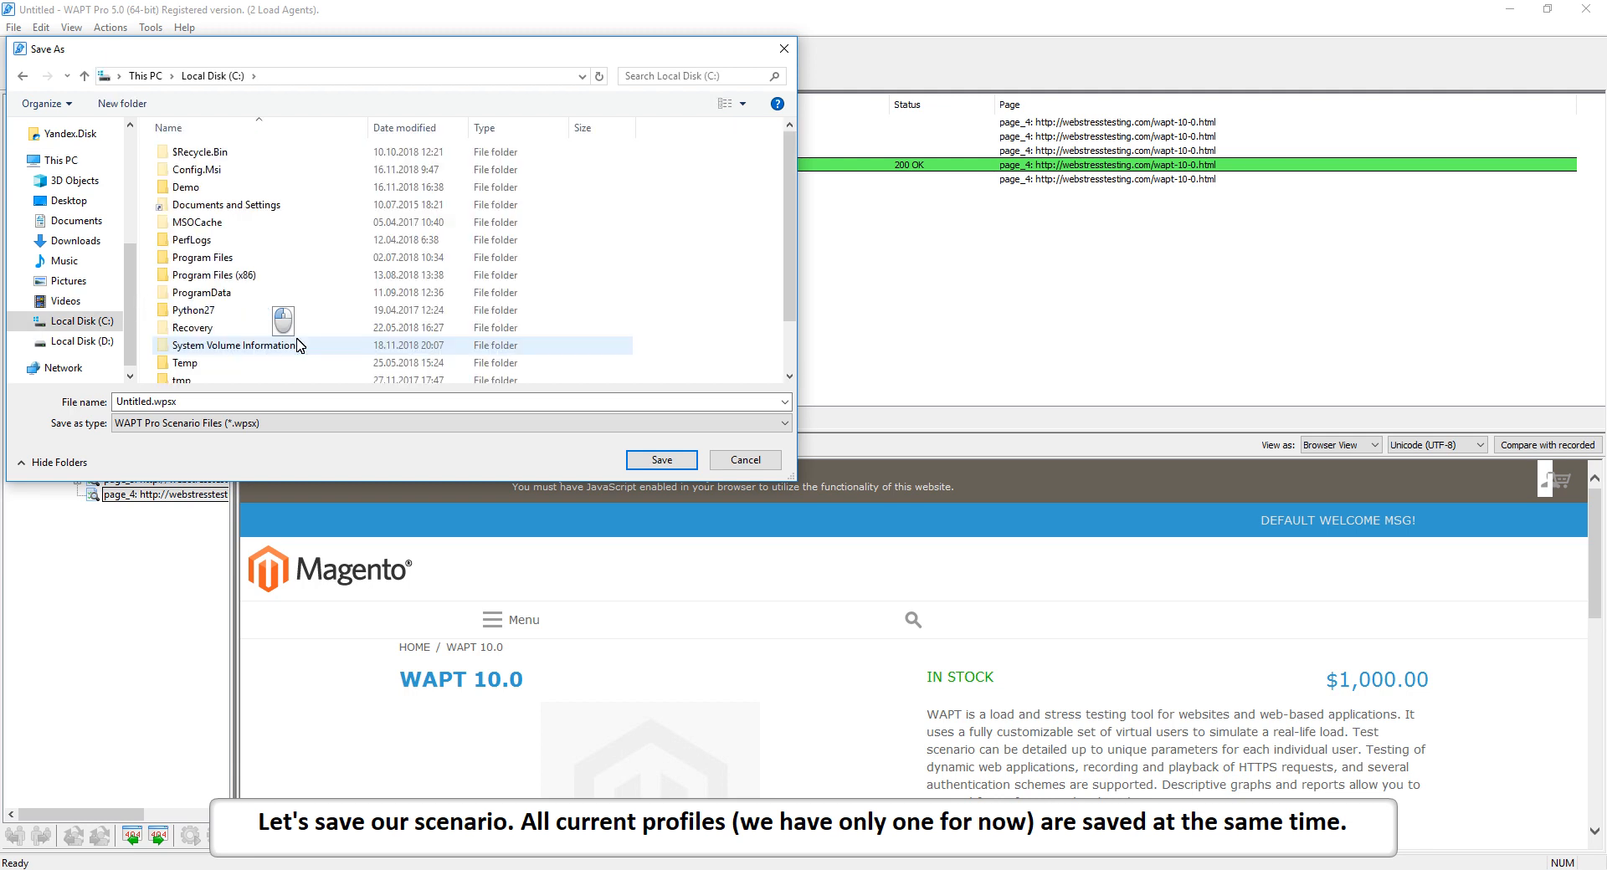
double_click(186, 187)
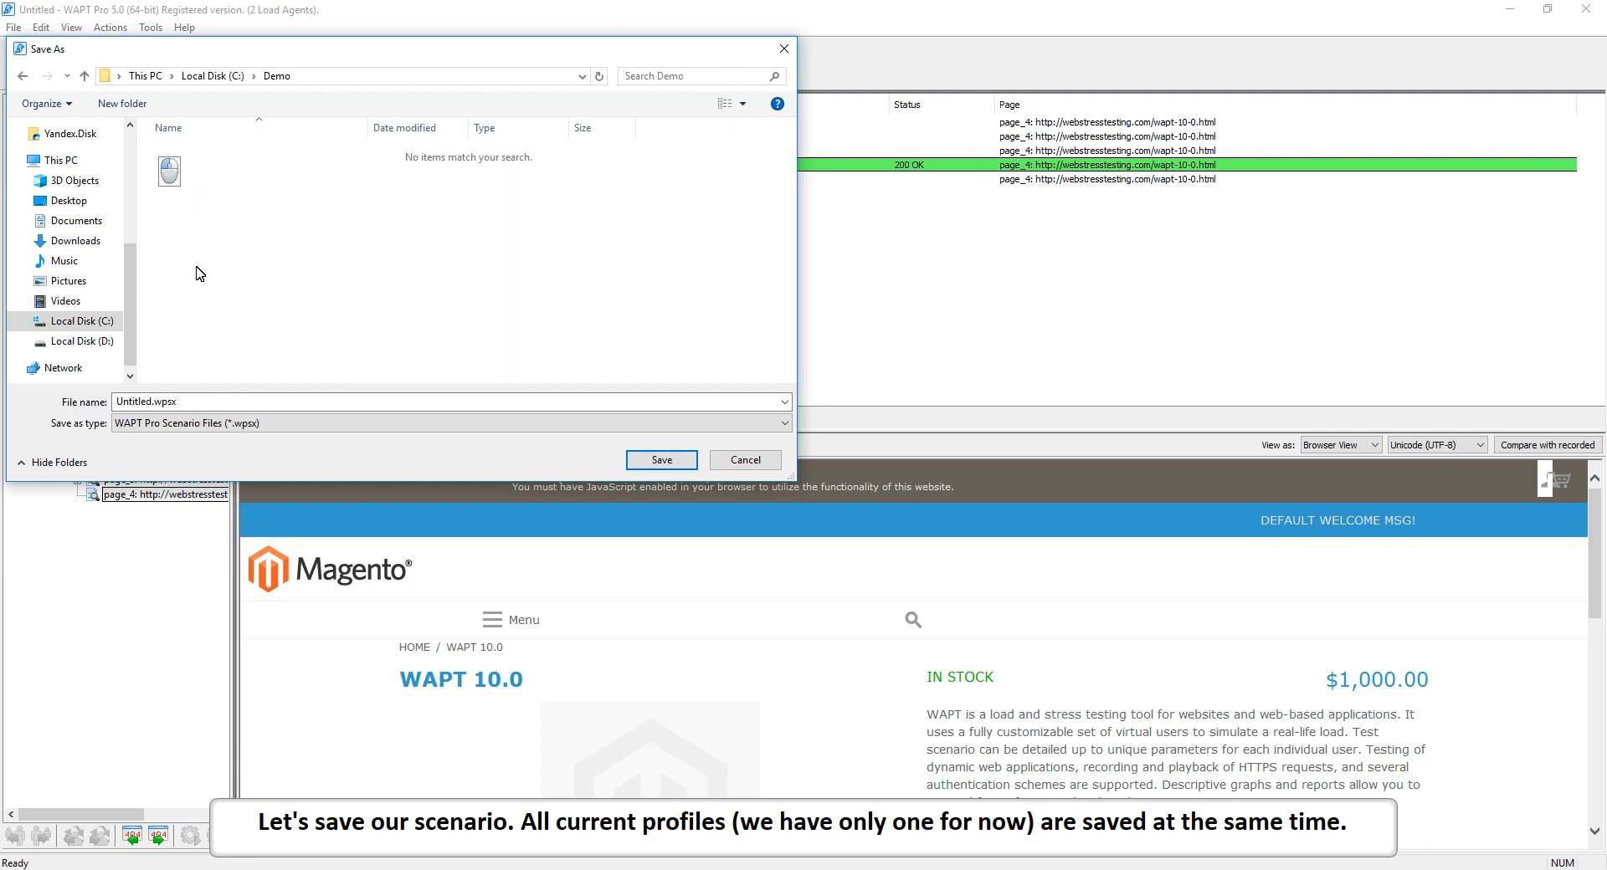
double_click(153, 401)
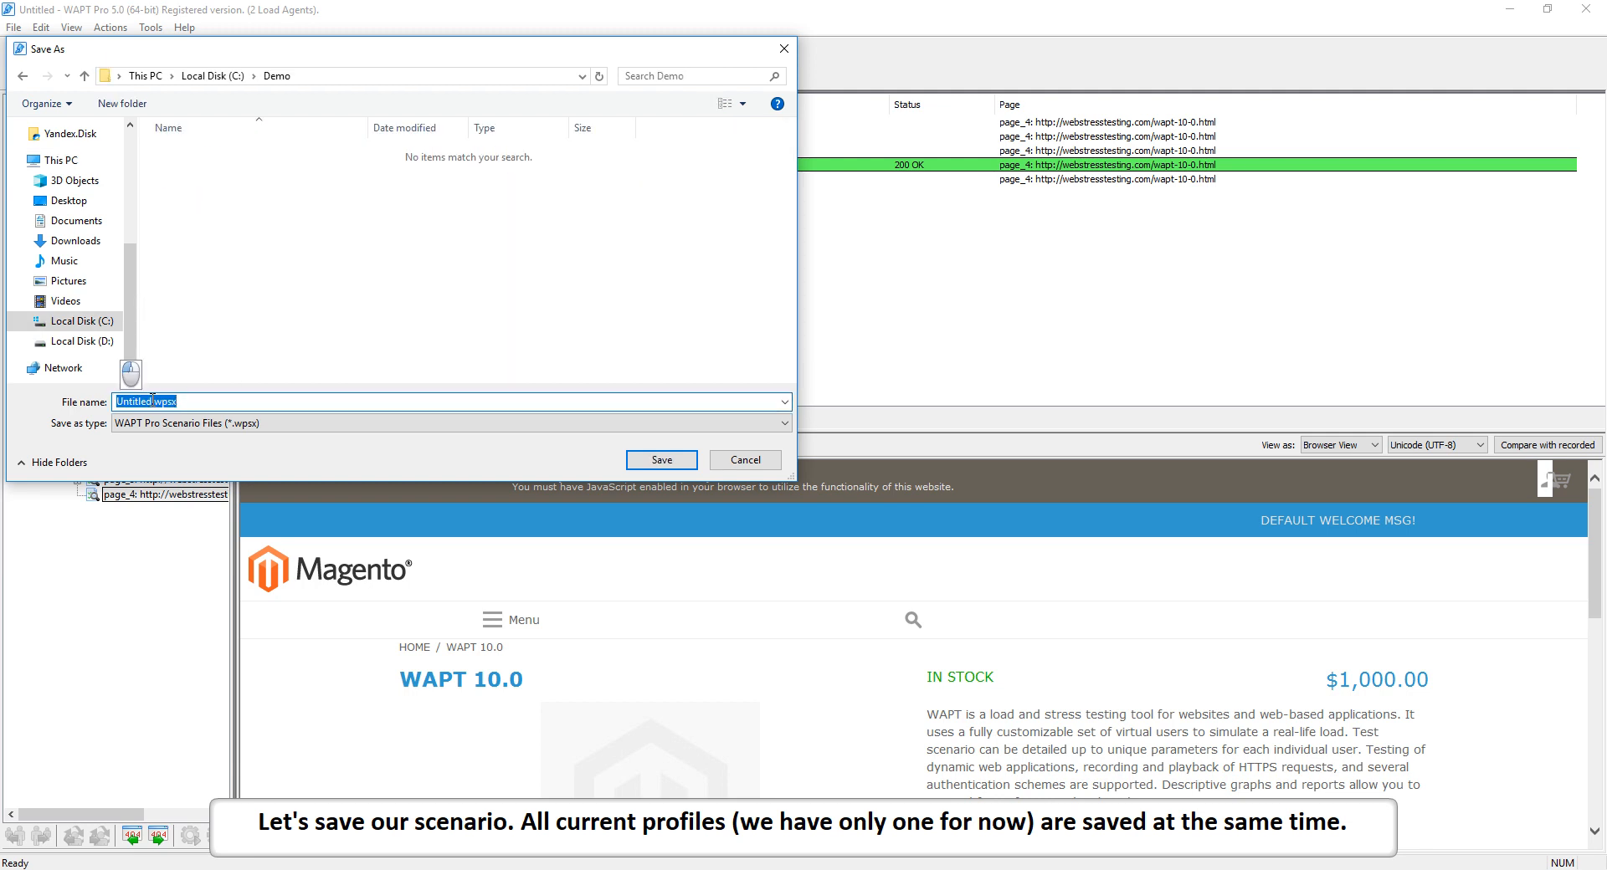
type("Demo")
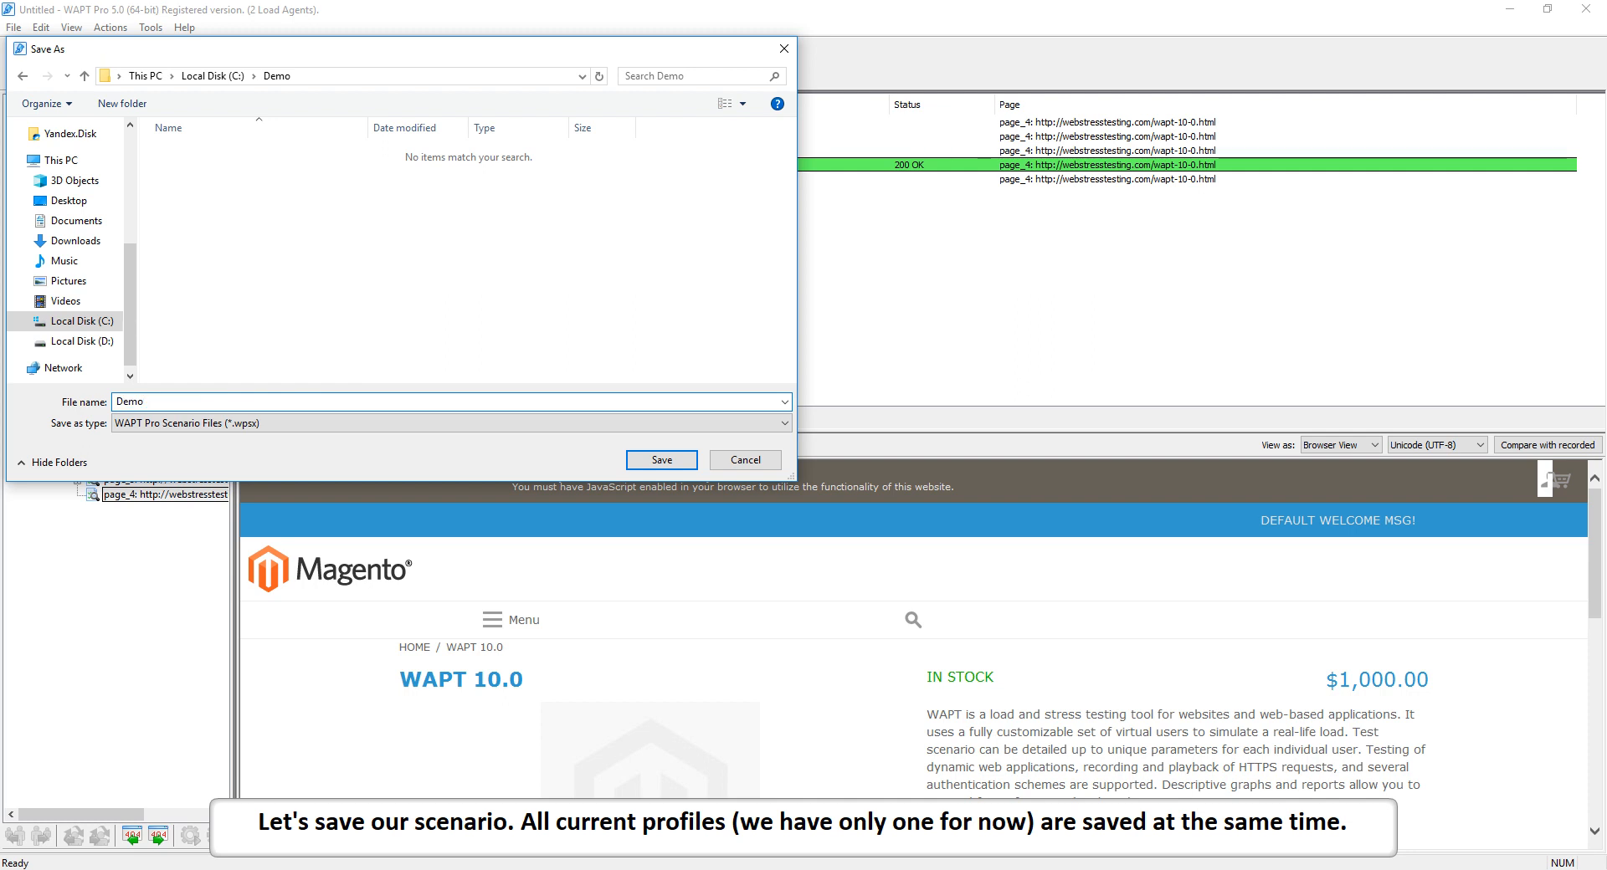
left_click(658, 460)
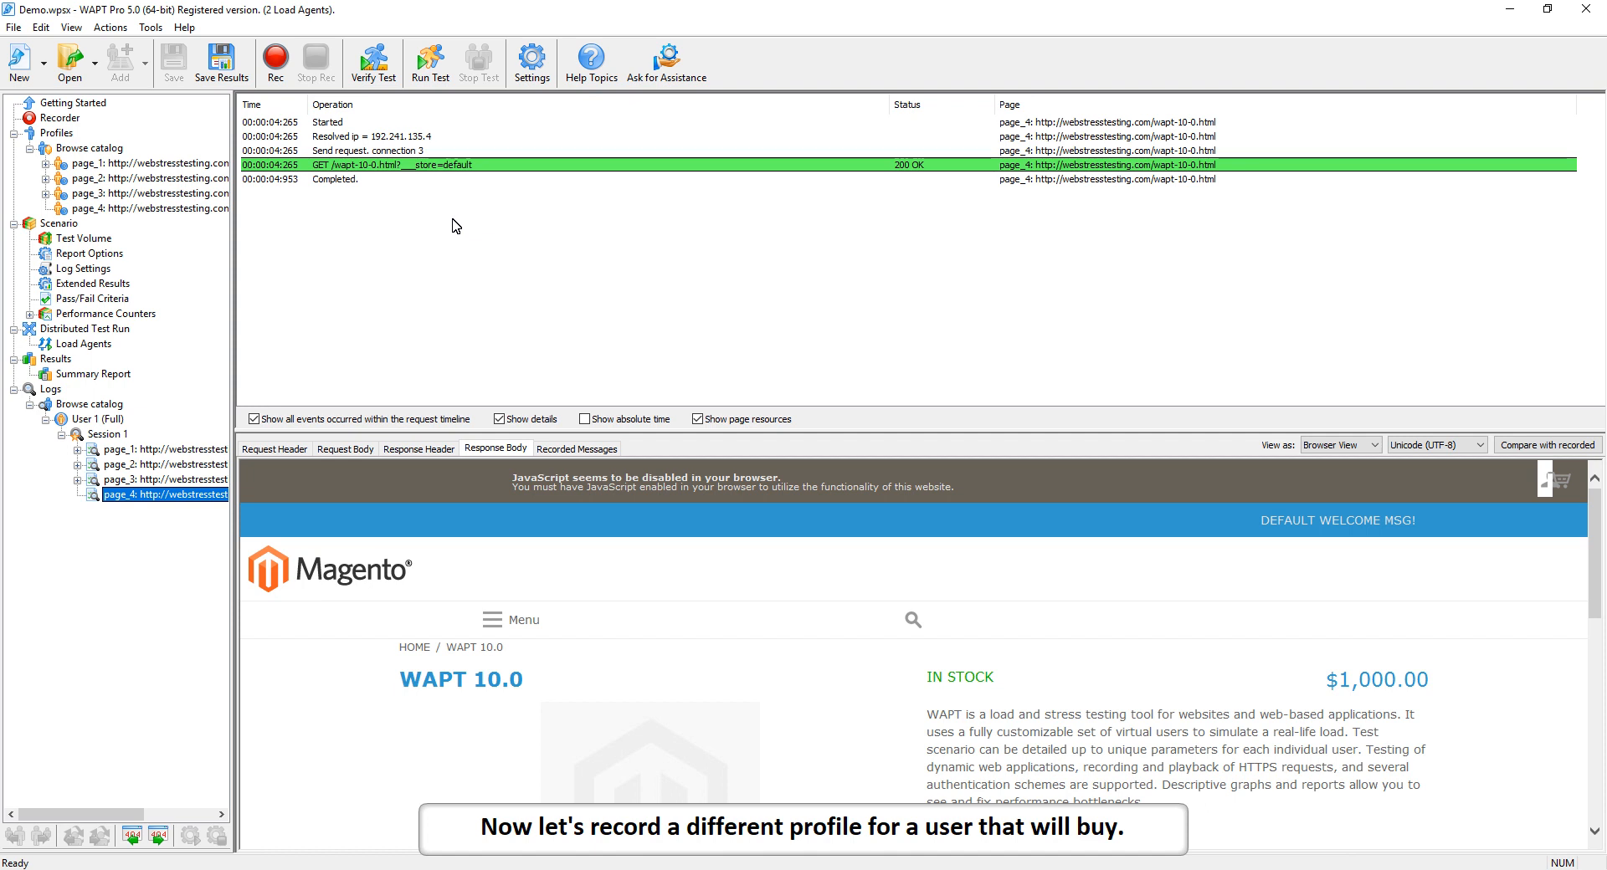
- Start recording a second new profile named "Buy" in the embedded browser window
left_click(277, 58)
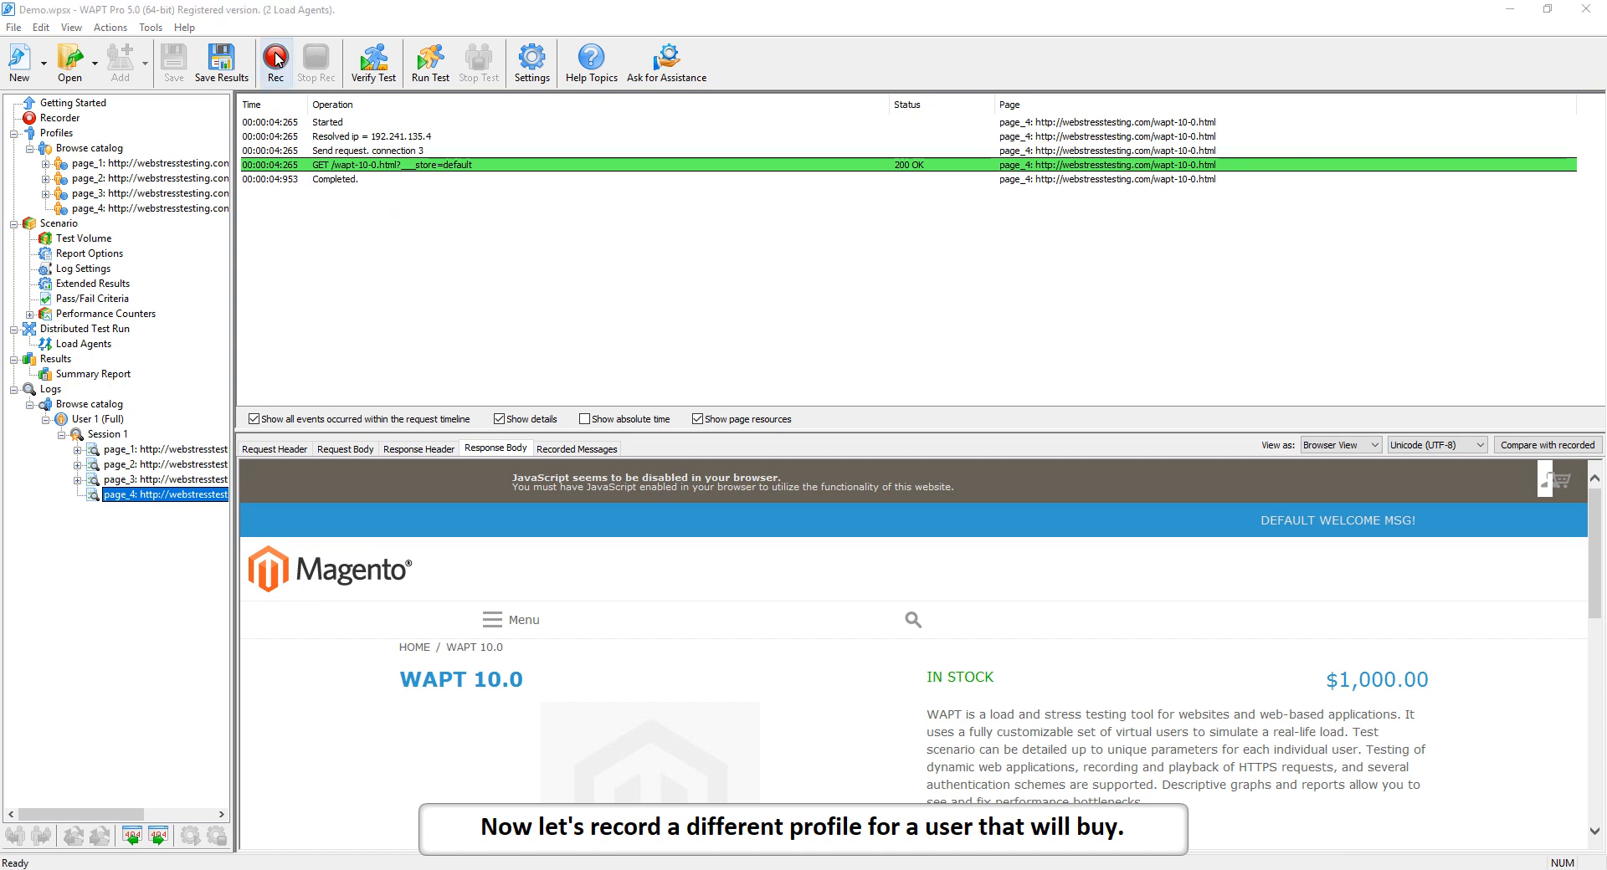
double_click(712, 293)
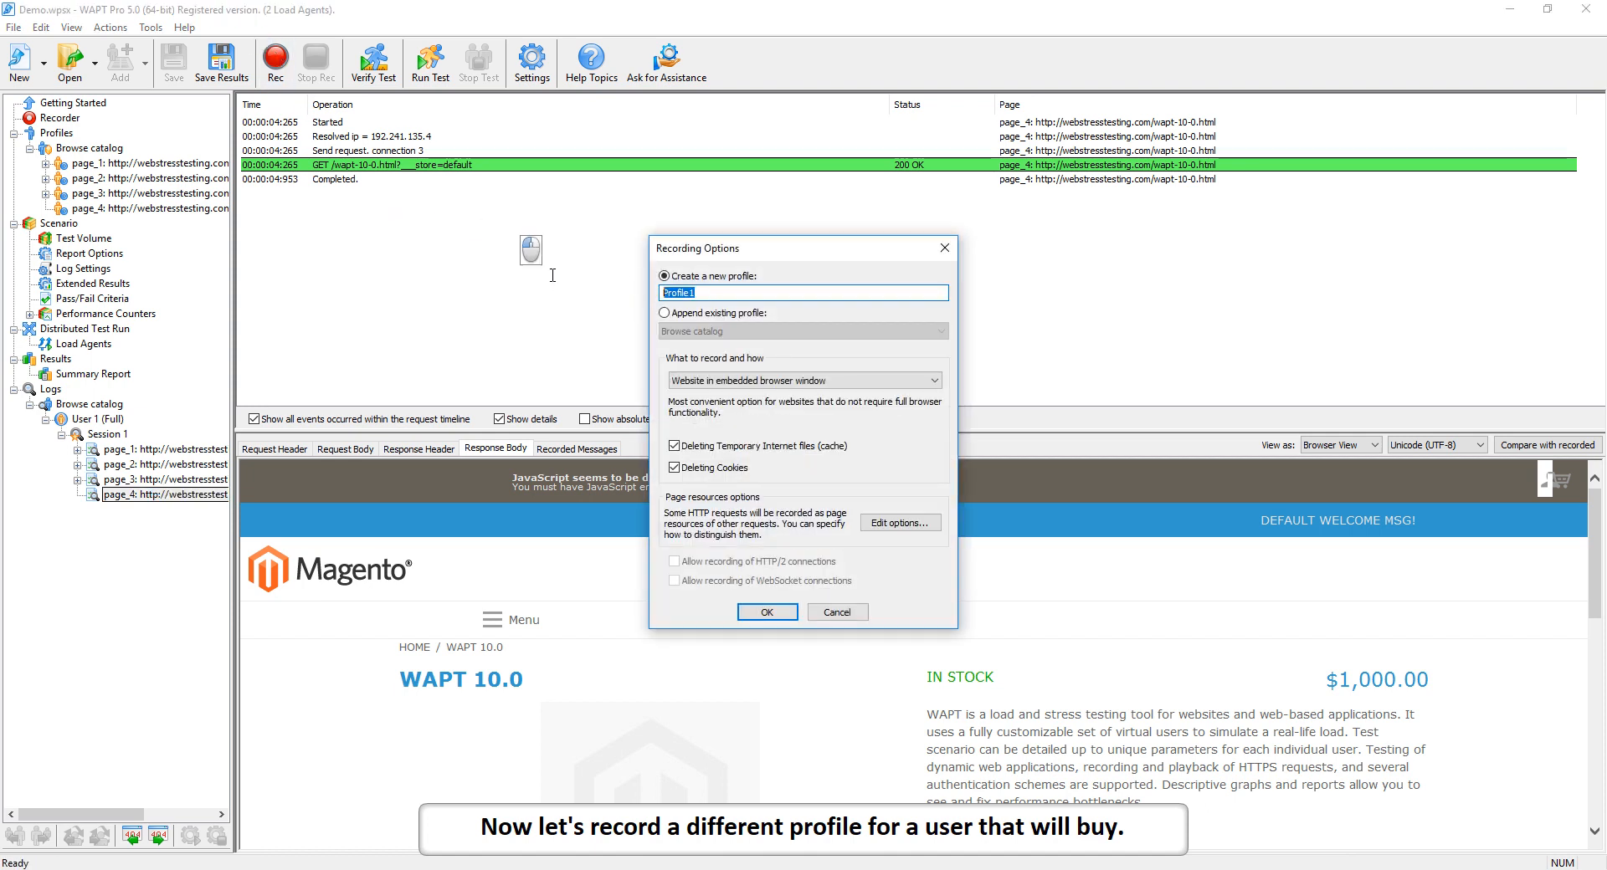
type("Buy")
left_click(767, 612)
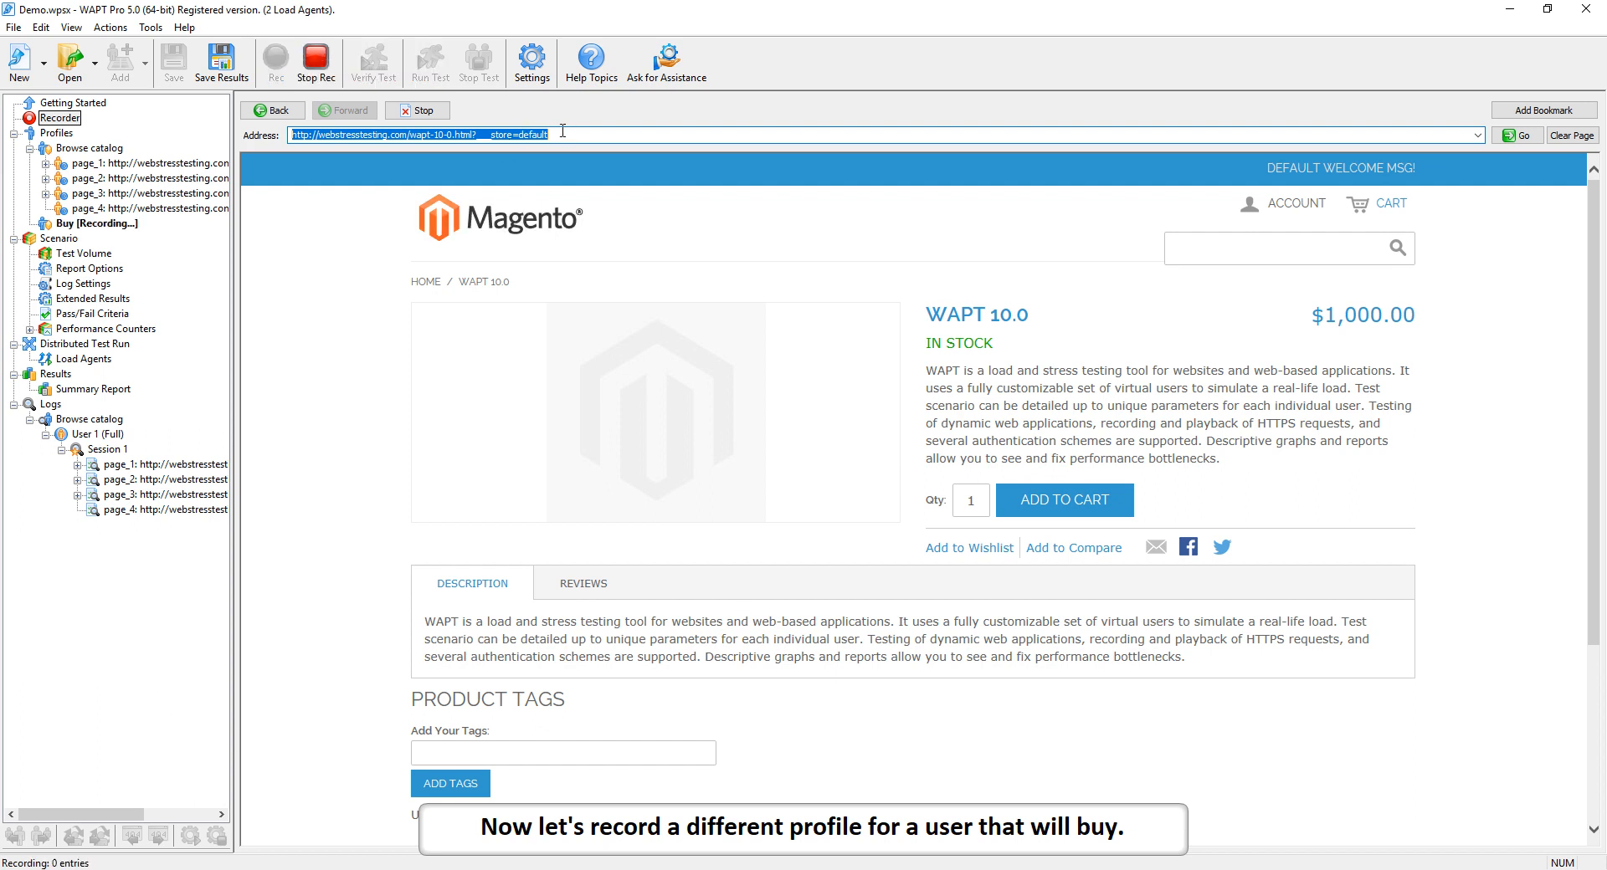
- Open webstresstesting.com in the recorder and add the WAPT Pro 5.0 product to the shopping cart
type("webstresstesting.com/")
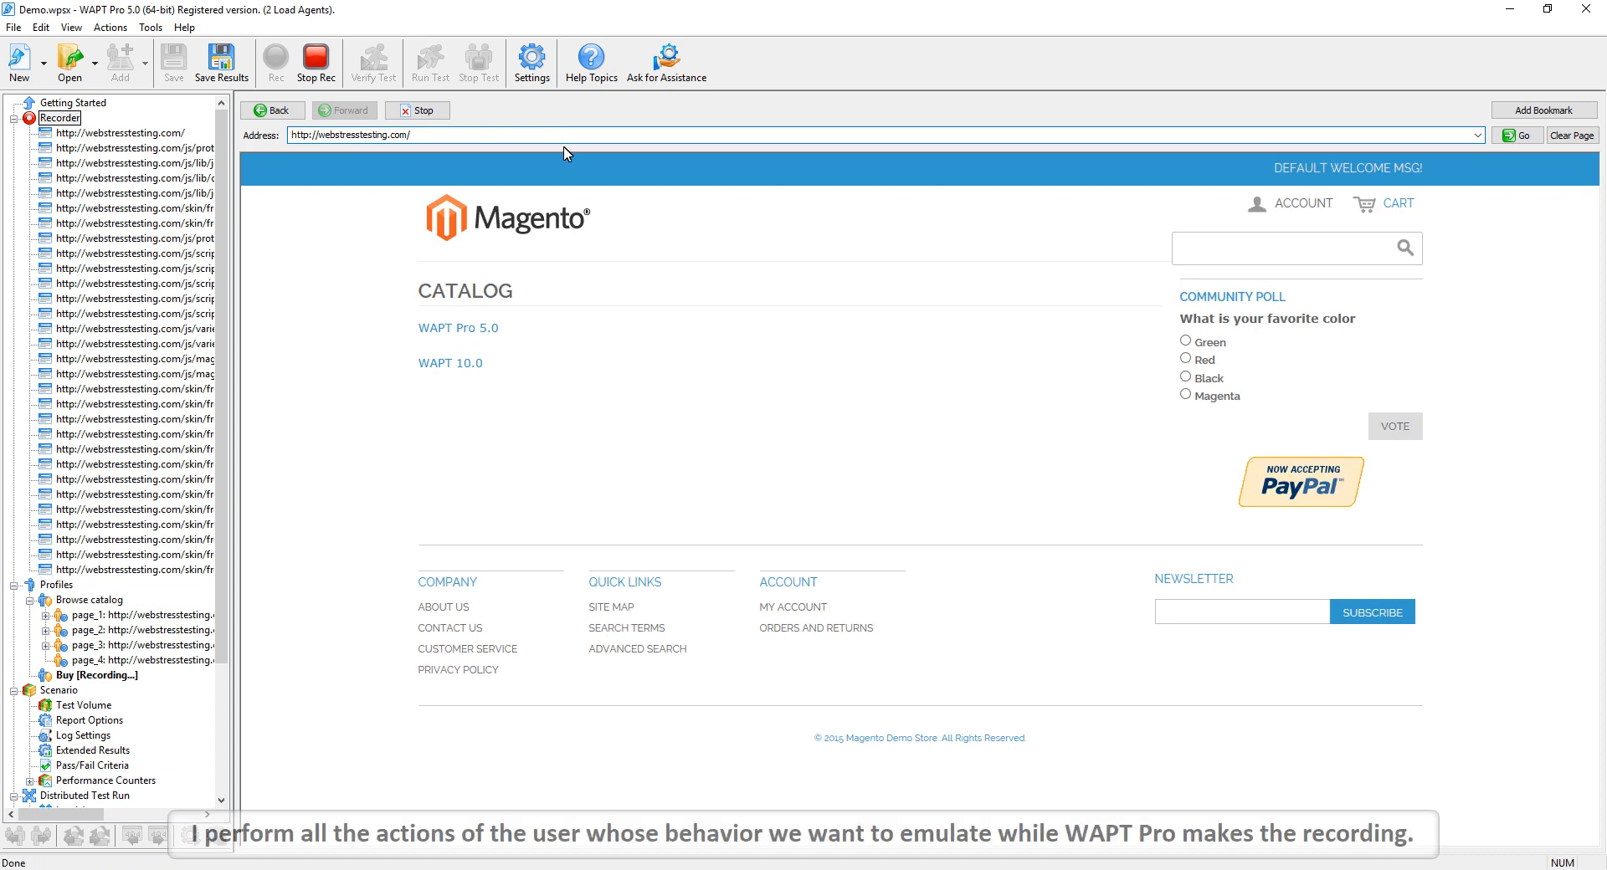
left_click(466, 334)
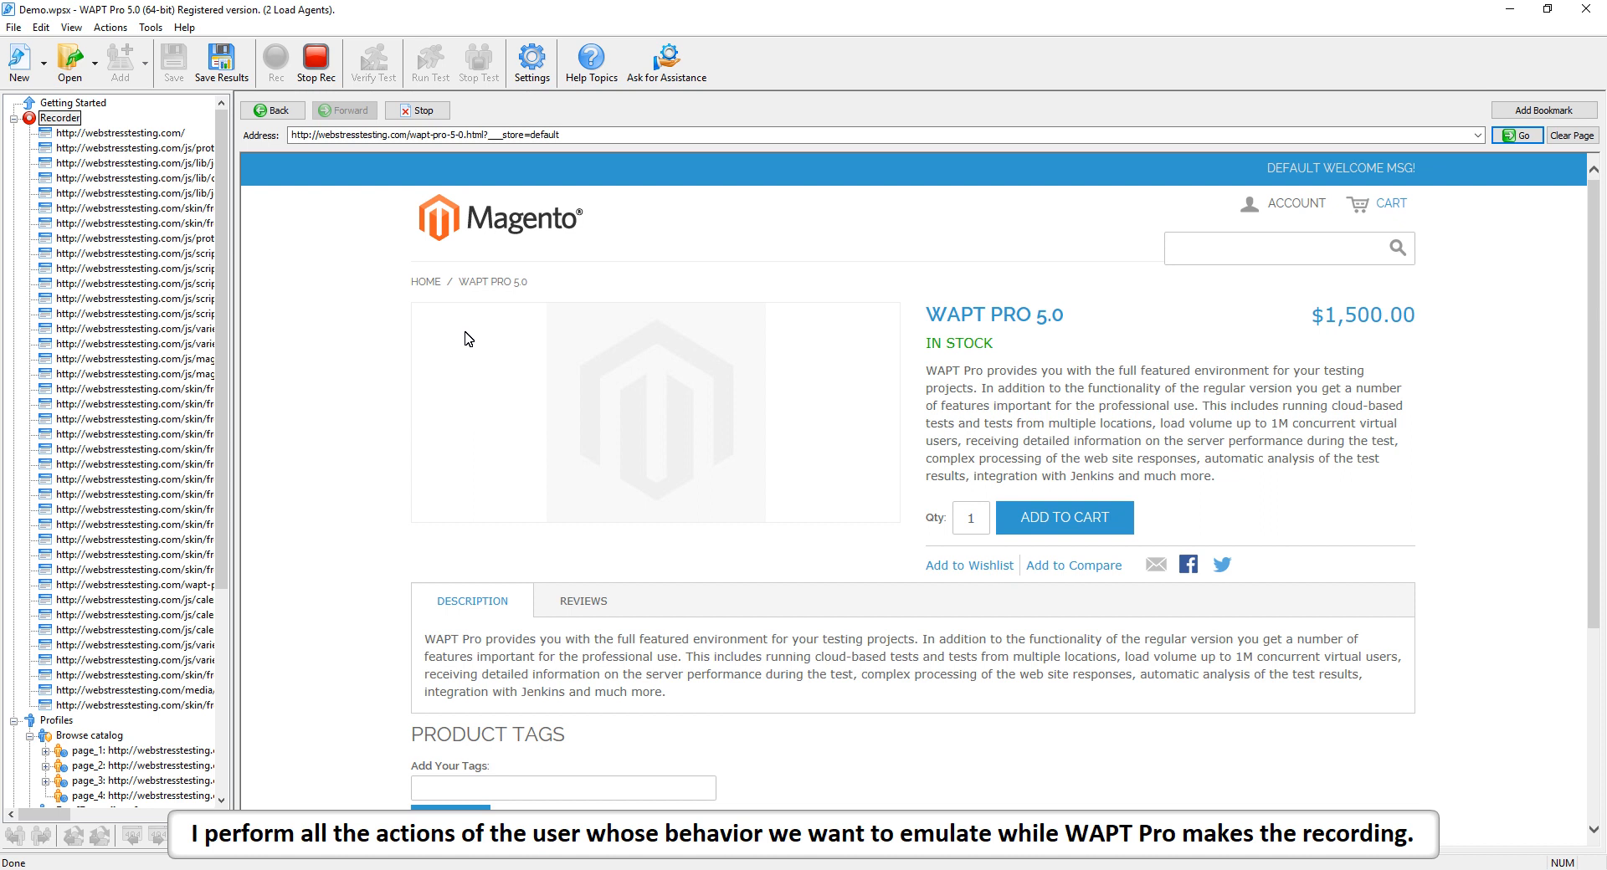
left_click(1082, 517)
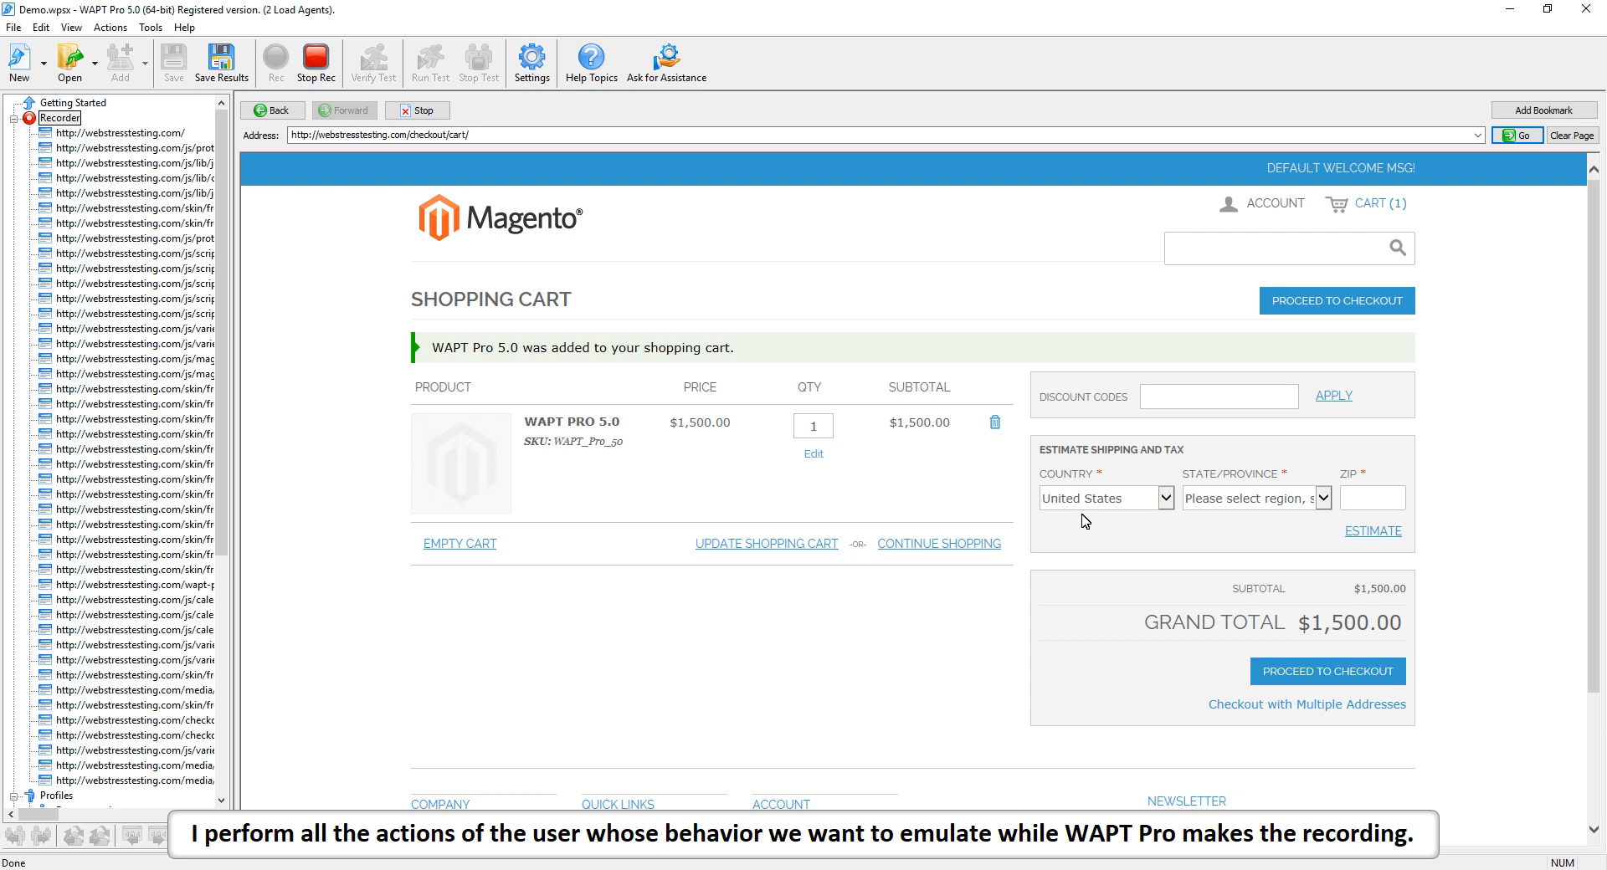
- Proceed to checkout as a guest and enter the customer's first name, last name and e-mail address in the billing information
left_click(1299, 674)
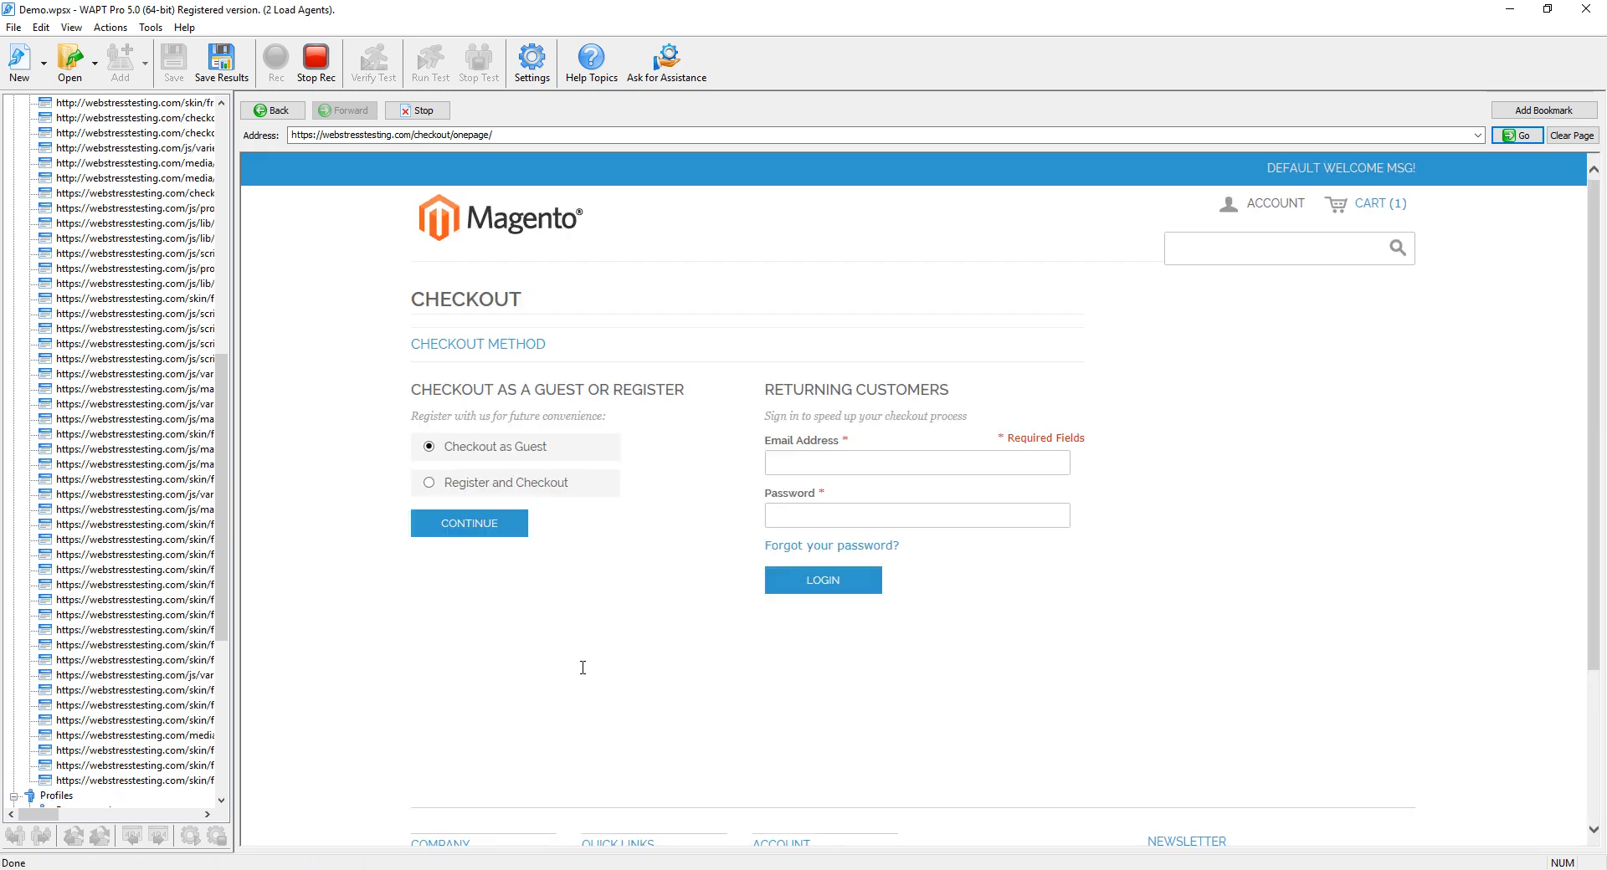
left_click(465, 525)
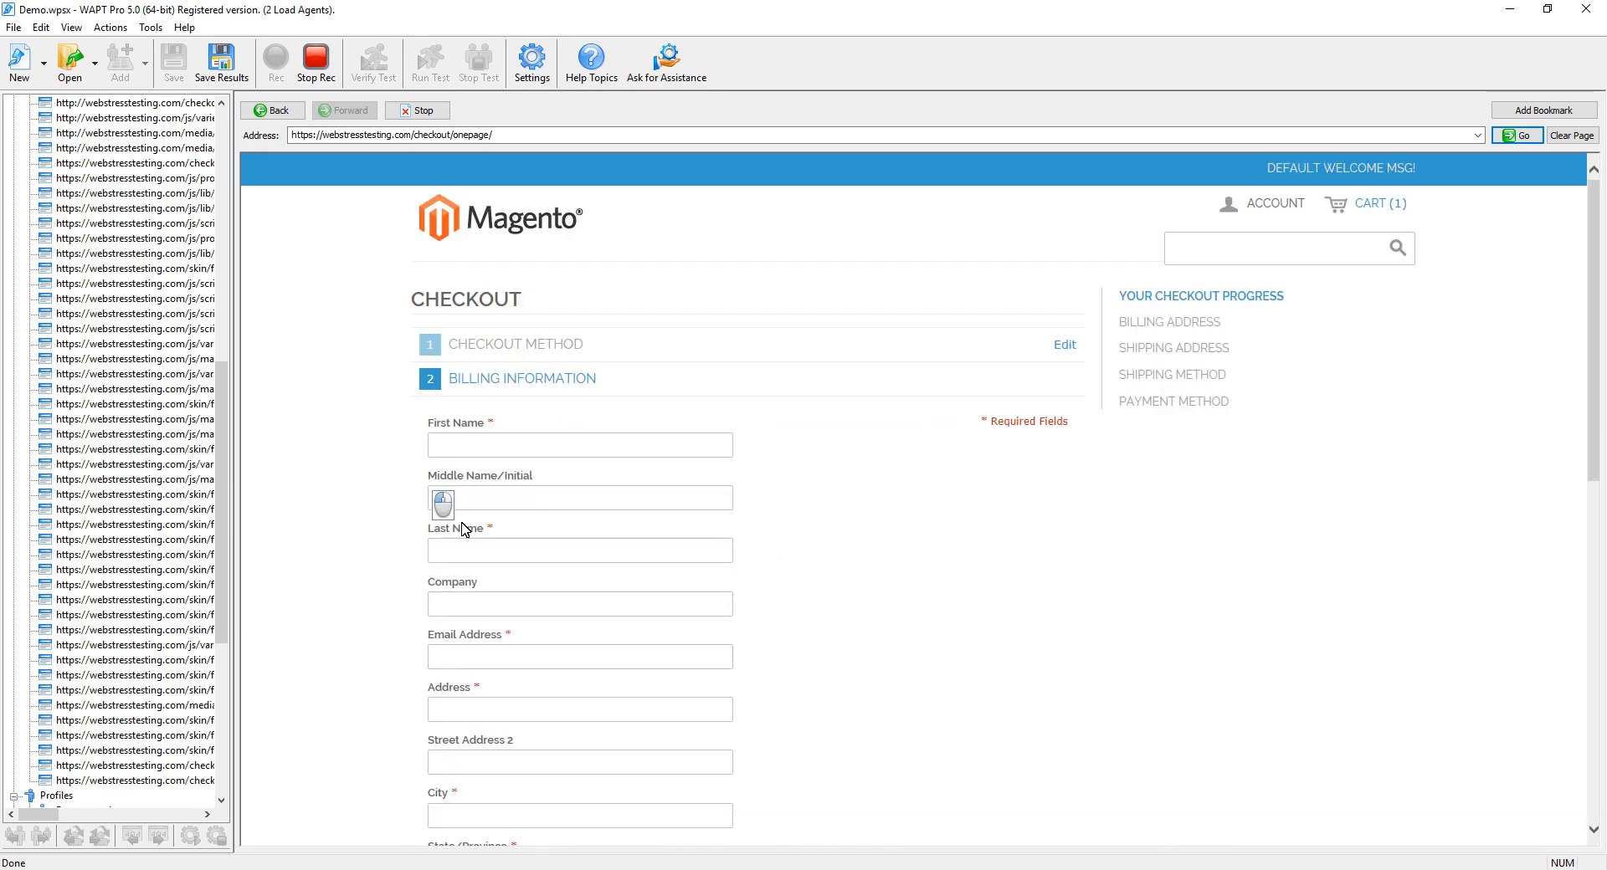
left_click(466, 446)
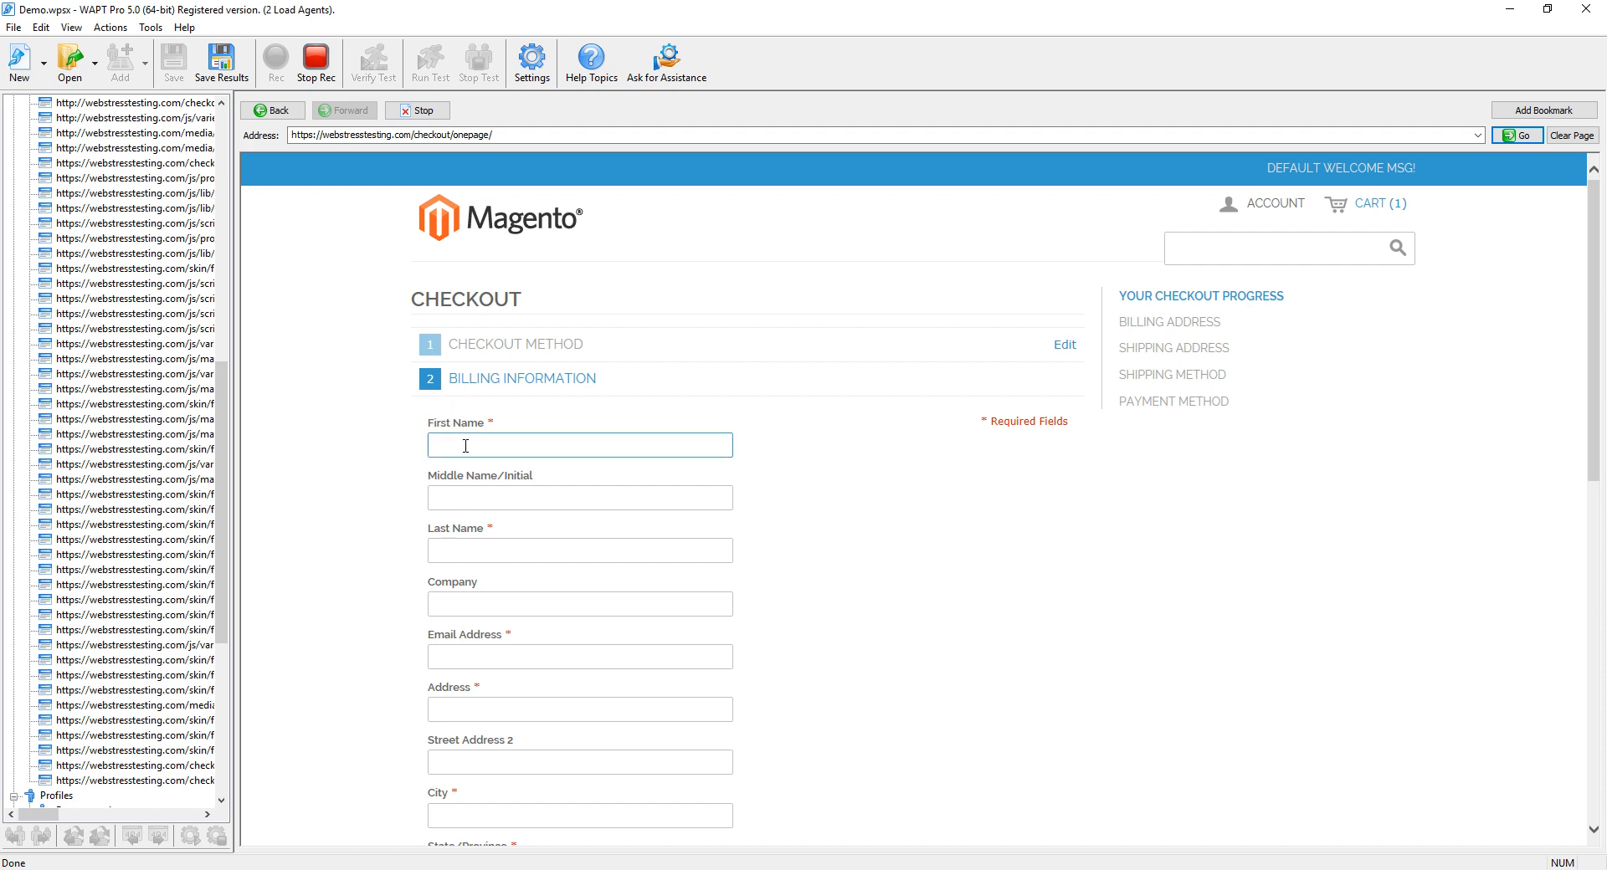
type("WAPT")
left_click(472, 548)
type("Test")
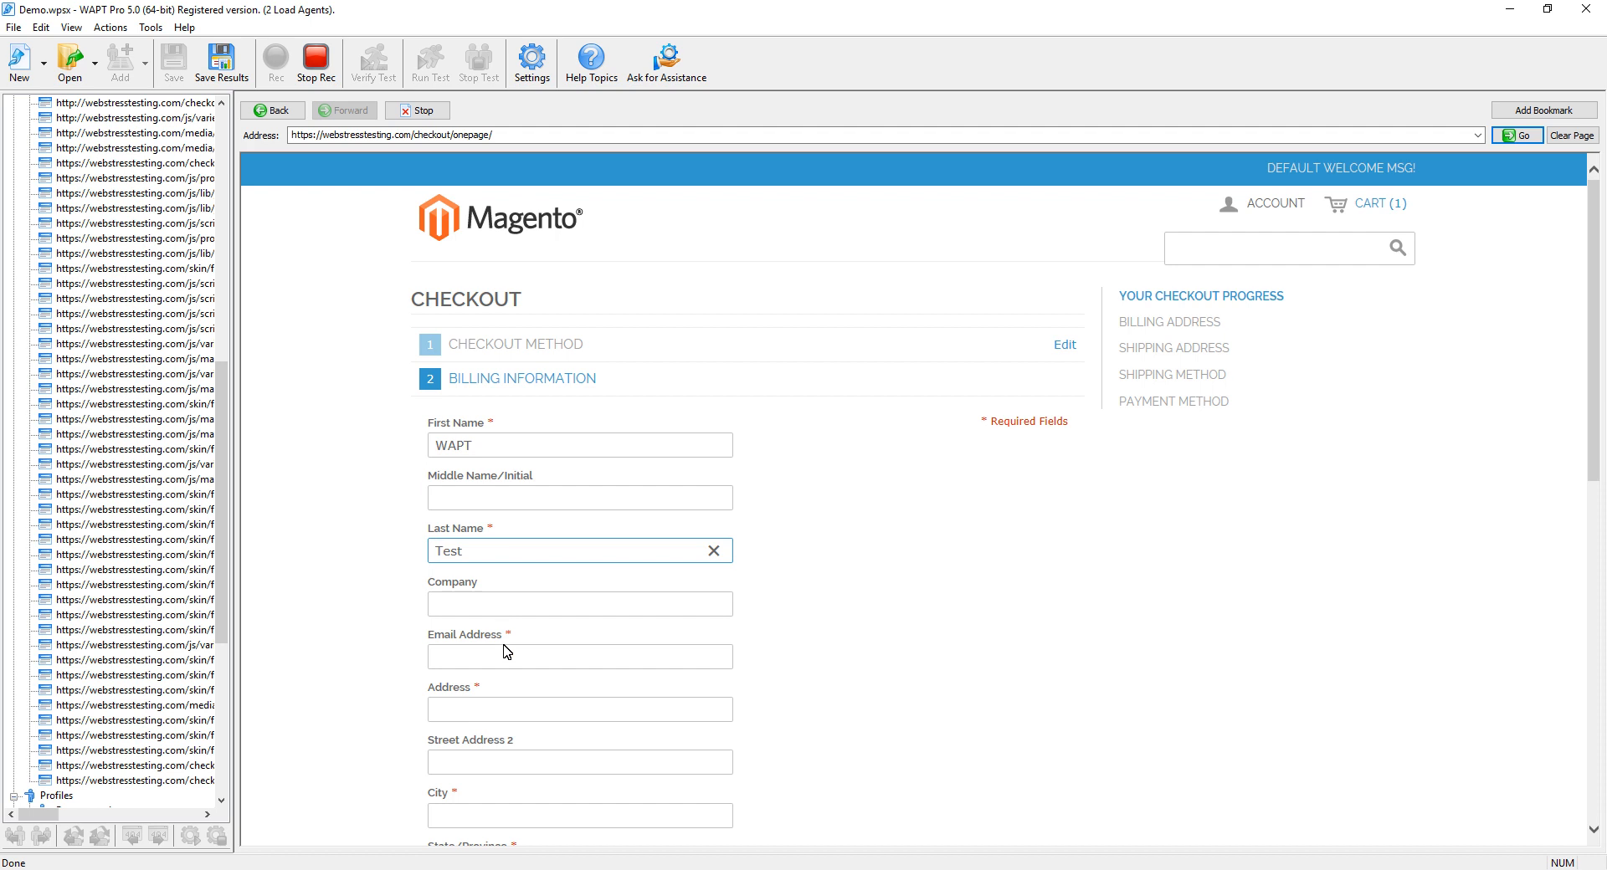
left_click(506, 660)
type("wapt@test.it")
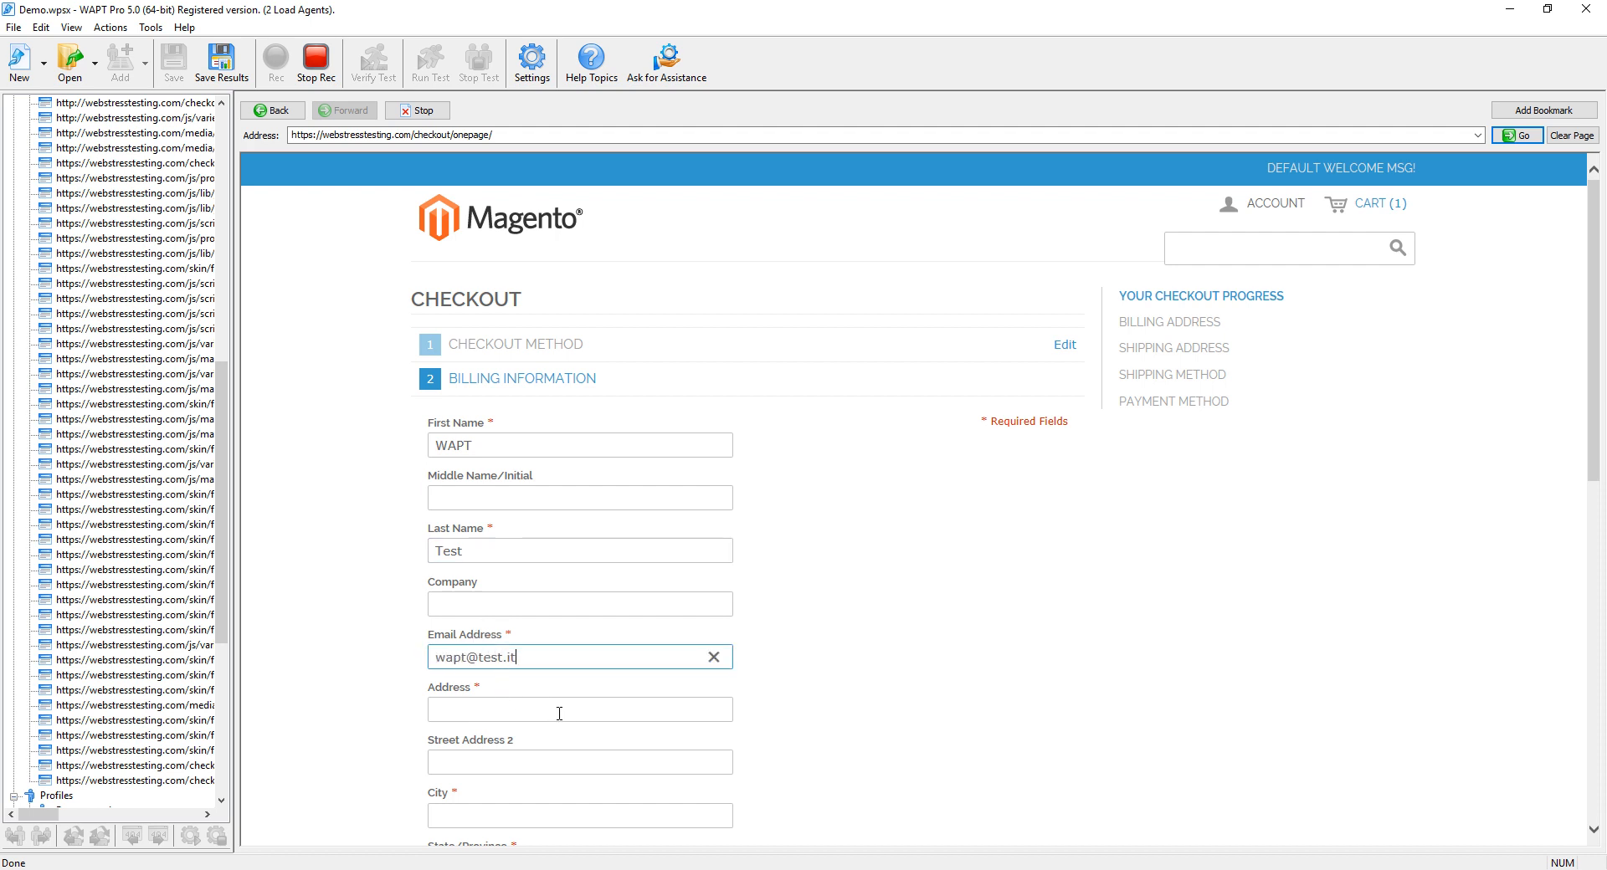
- Fill in the billing street address, city and postal code, and select Alaska as the state
left_click(519, 702)
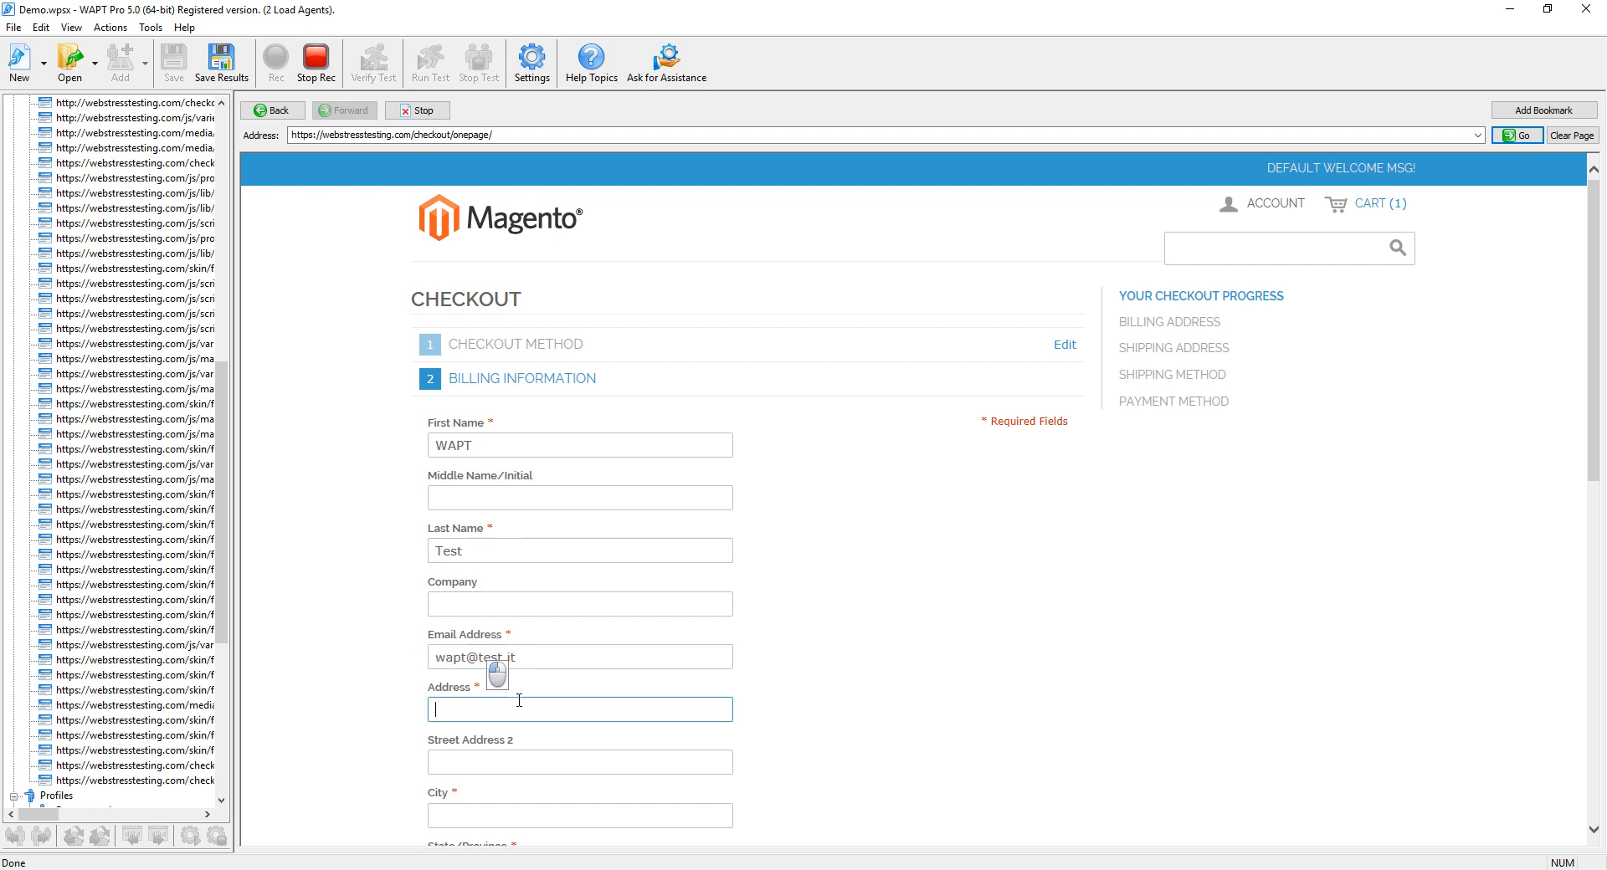
type("adress 1")
left_click(533, 816)
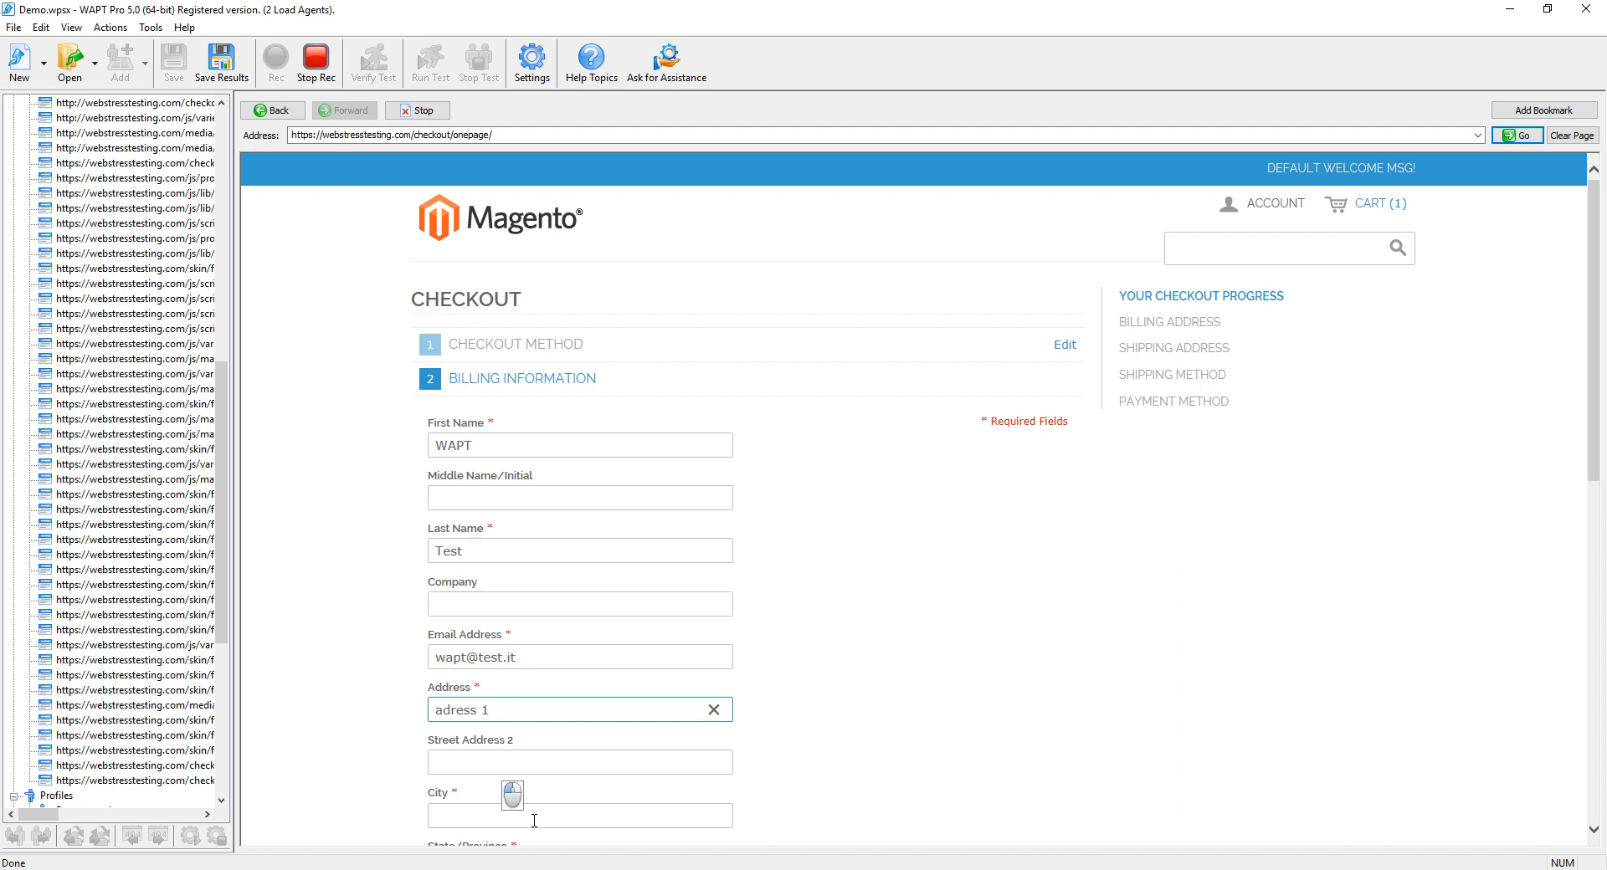
type("city")
scroll(847, 665, "down", 4)
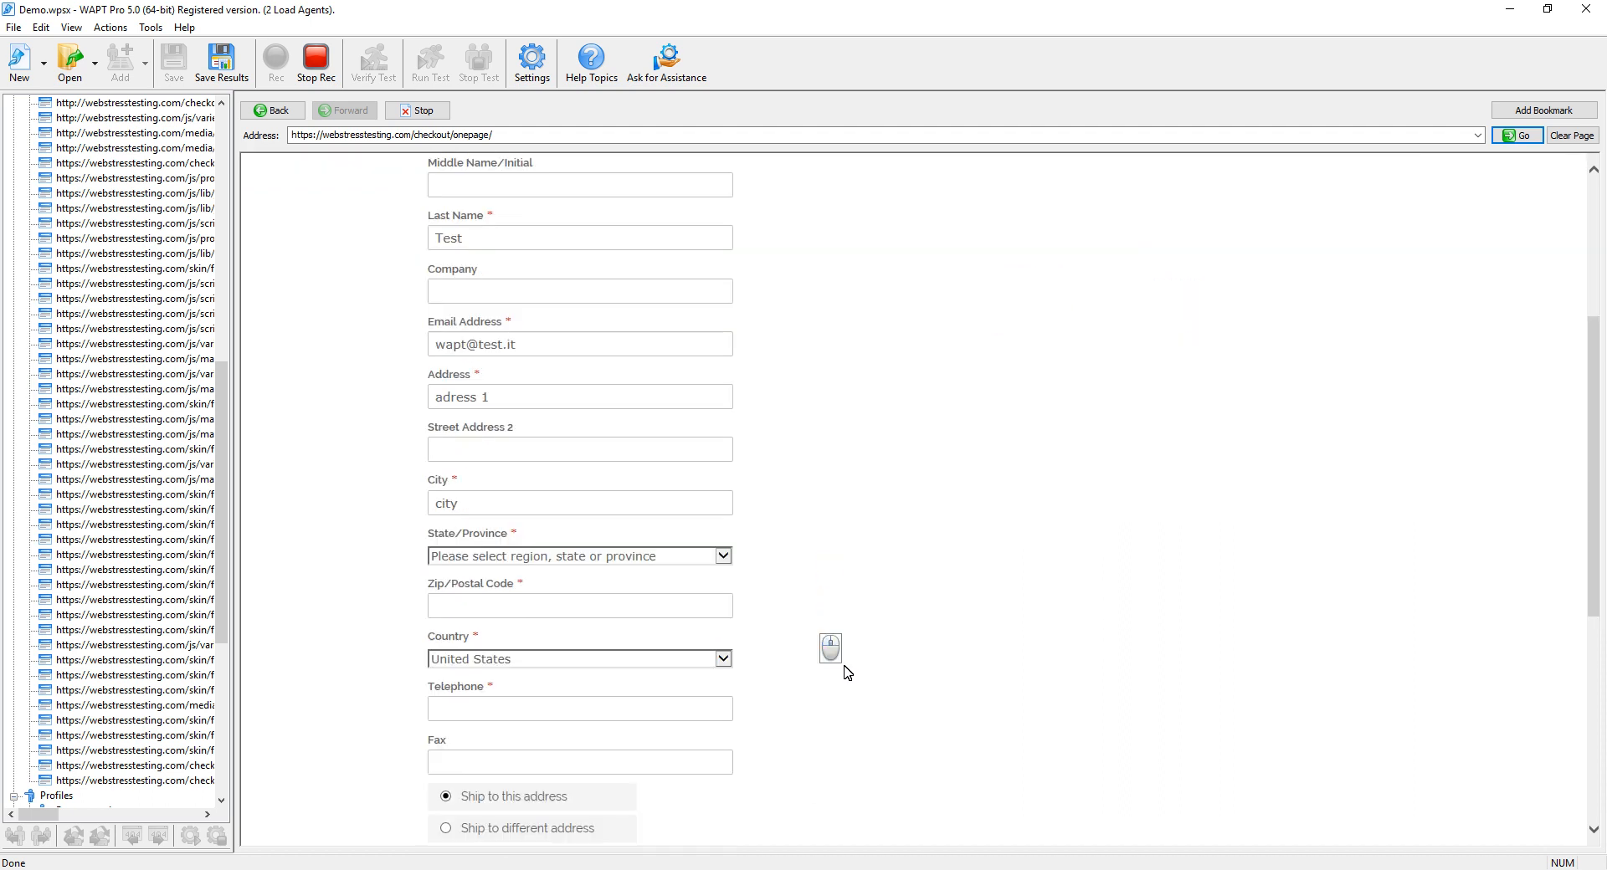
left_click(725, 557)
left_click(437, 472)
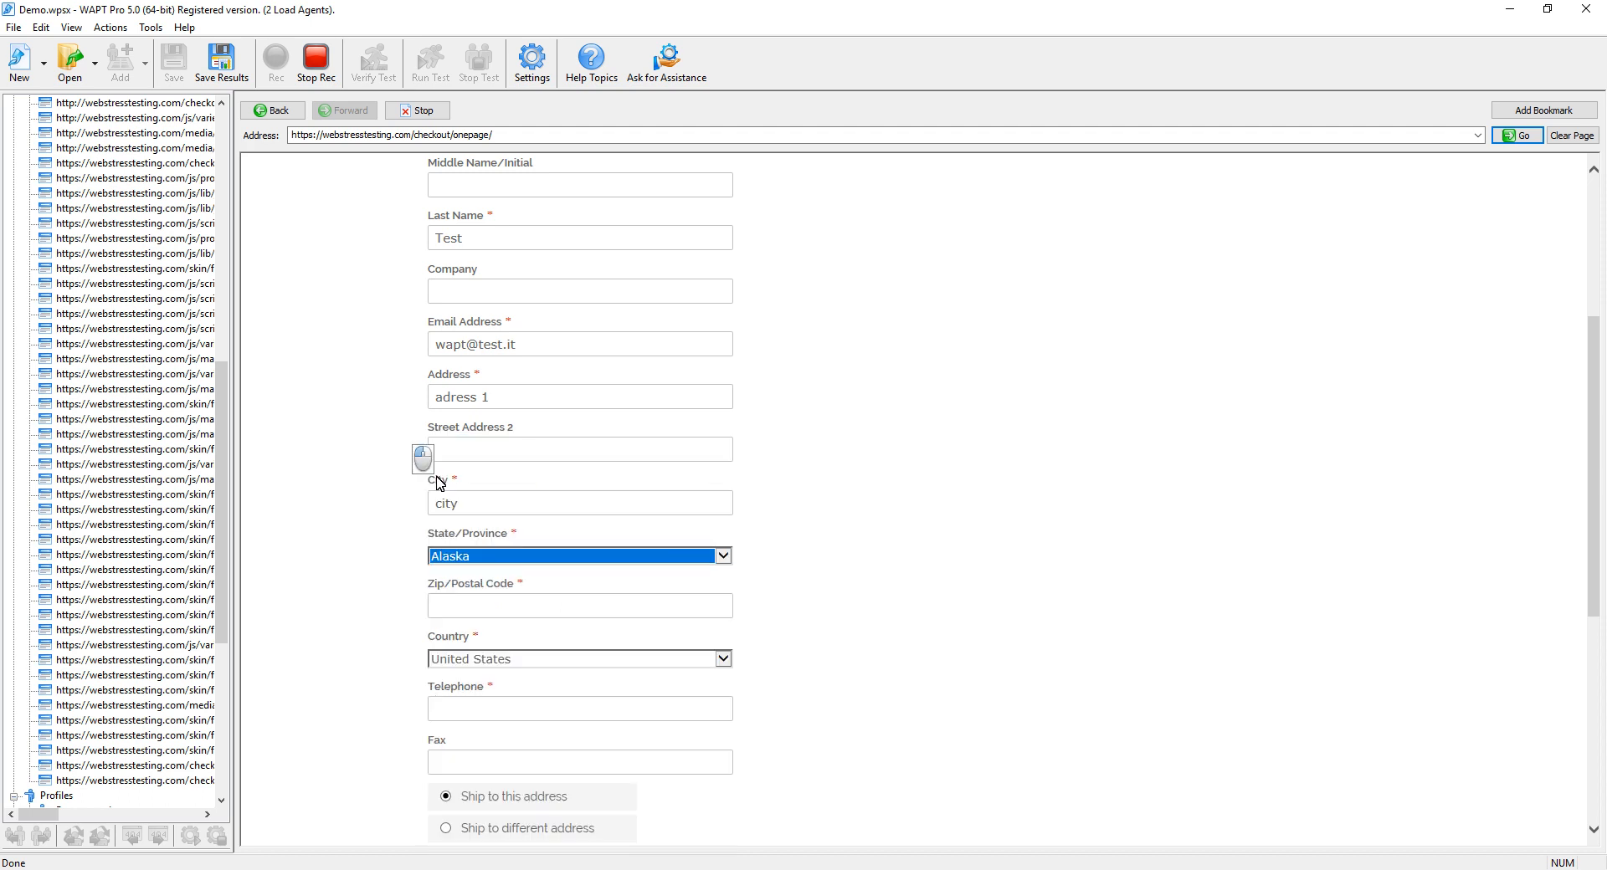
left_click(462, 615)
type("12345")
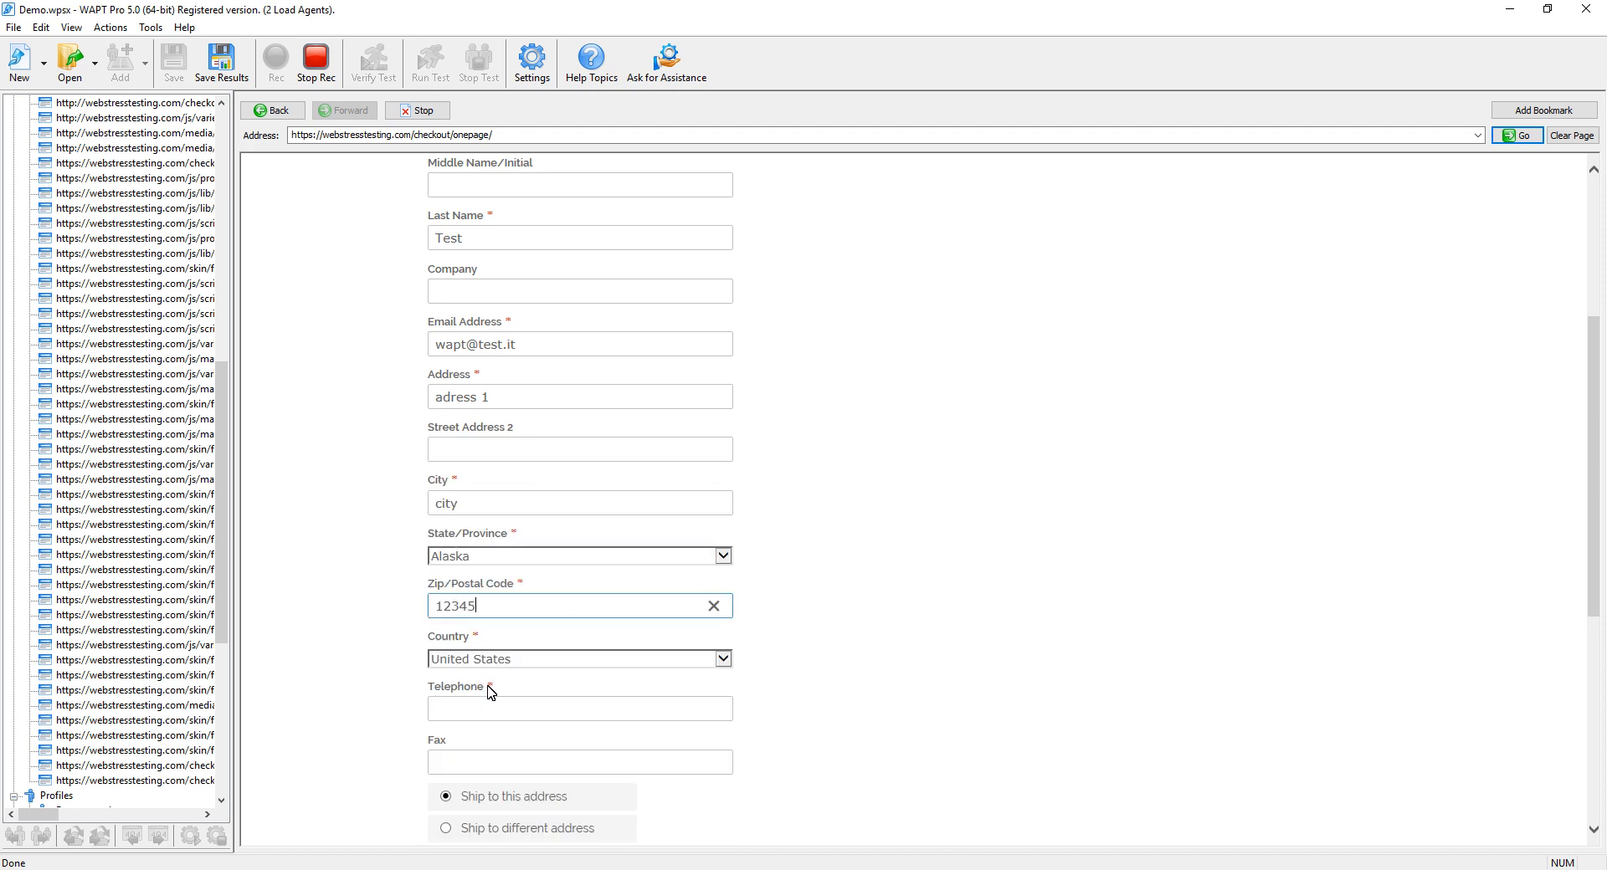
- Enter the customer's telephone number and submit the billing information with shipping to the same address
left_click(486, 707)
type("1234567")
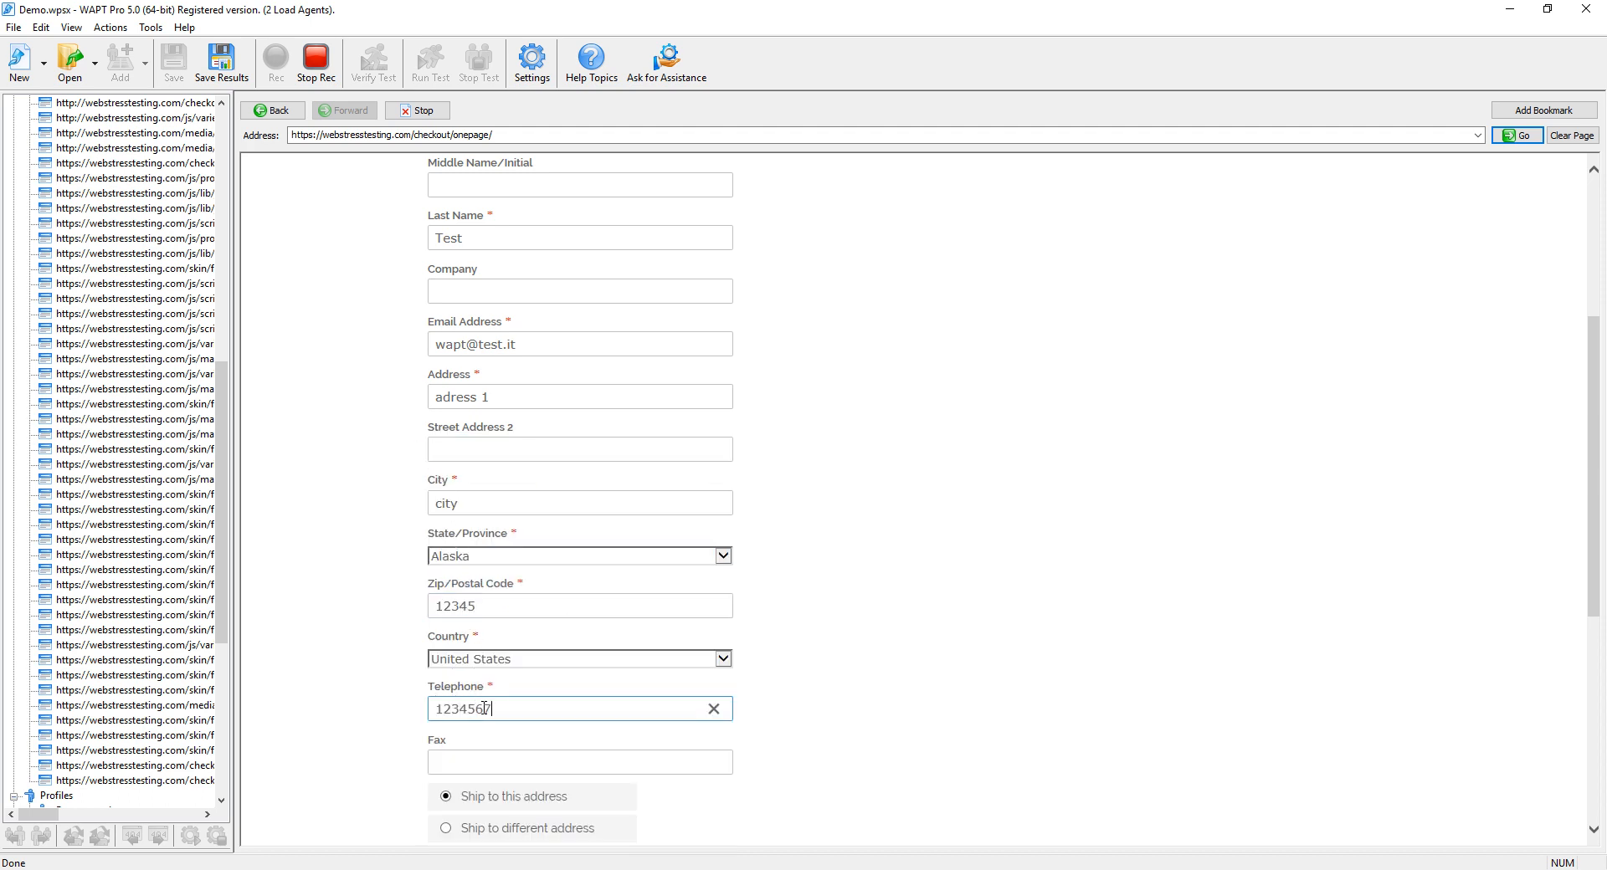
type("890")
scroll(837, 735, "down", 3)
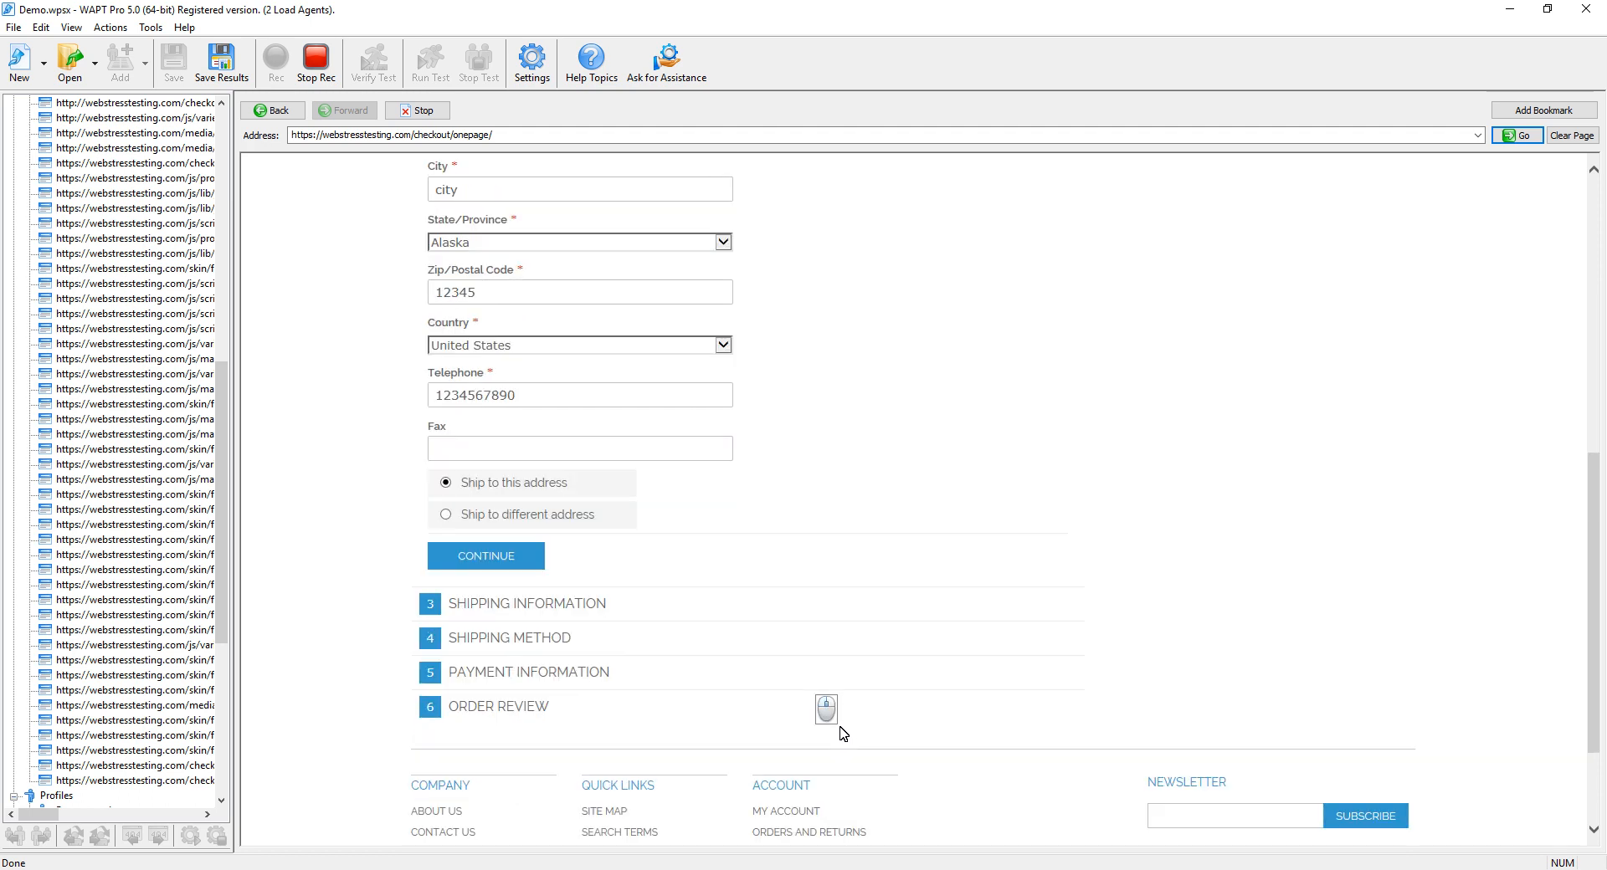
left_click(505, 560)
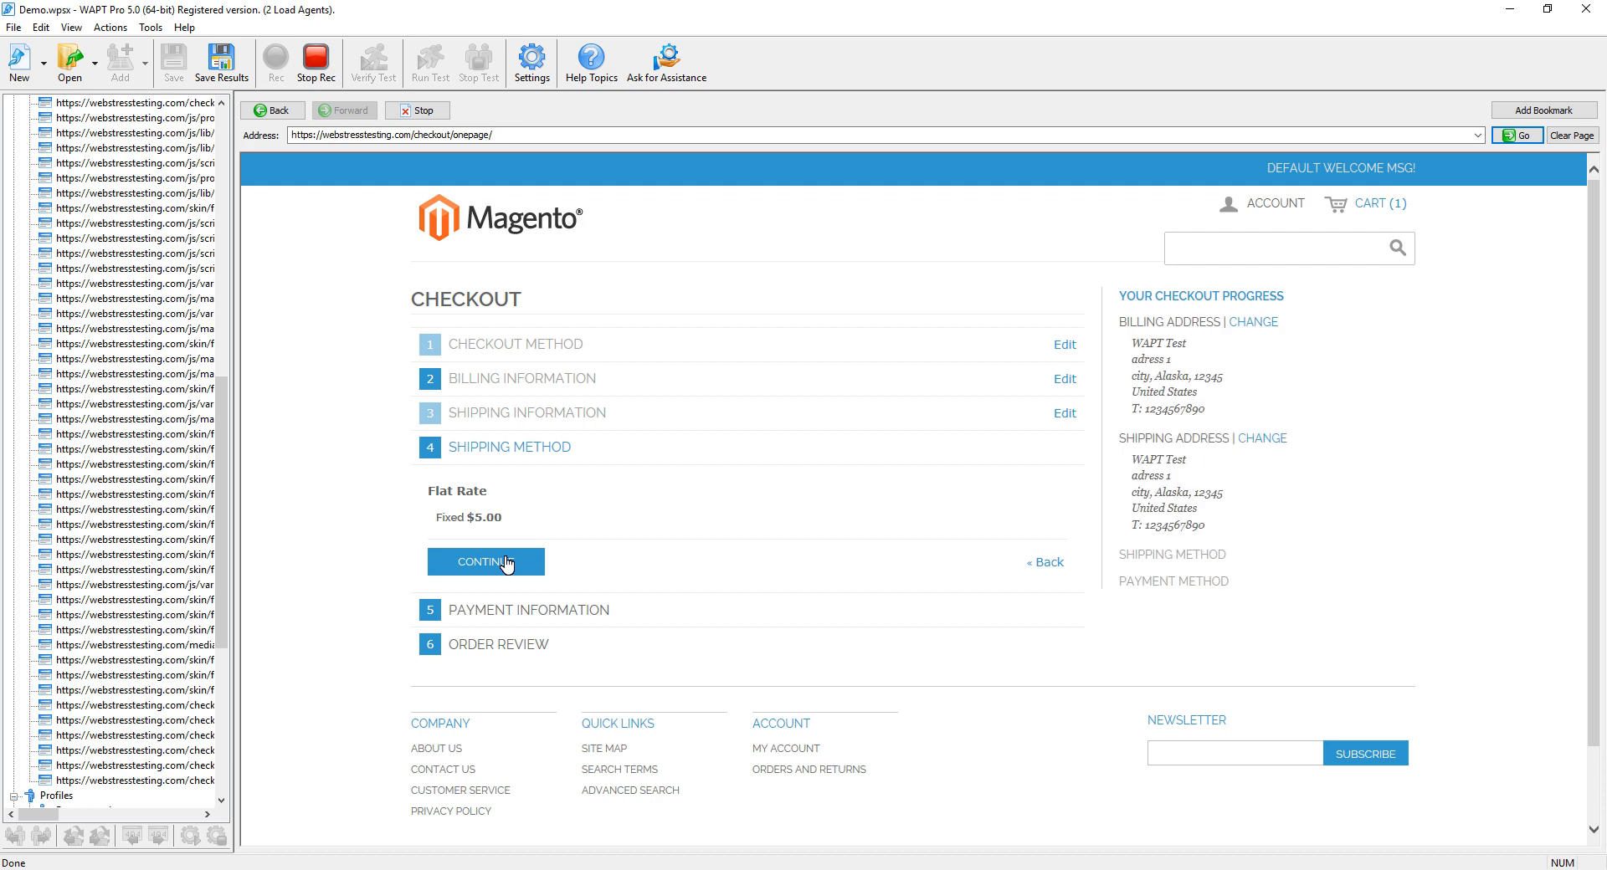
- Accept the flat rate shipping method, choose Check / Money order as payment, and place the order
left_click(506, 562)
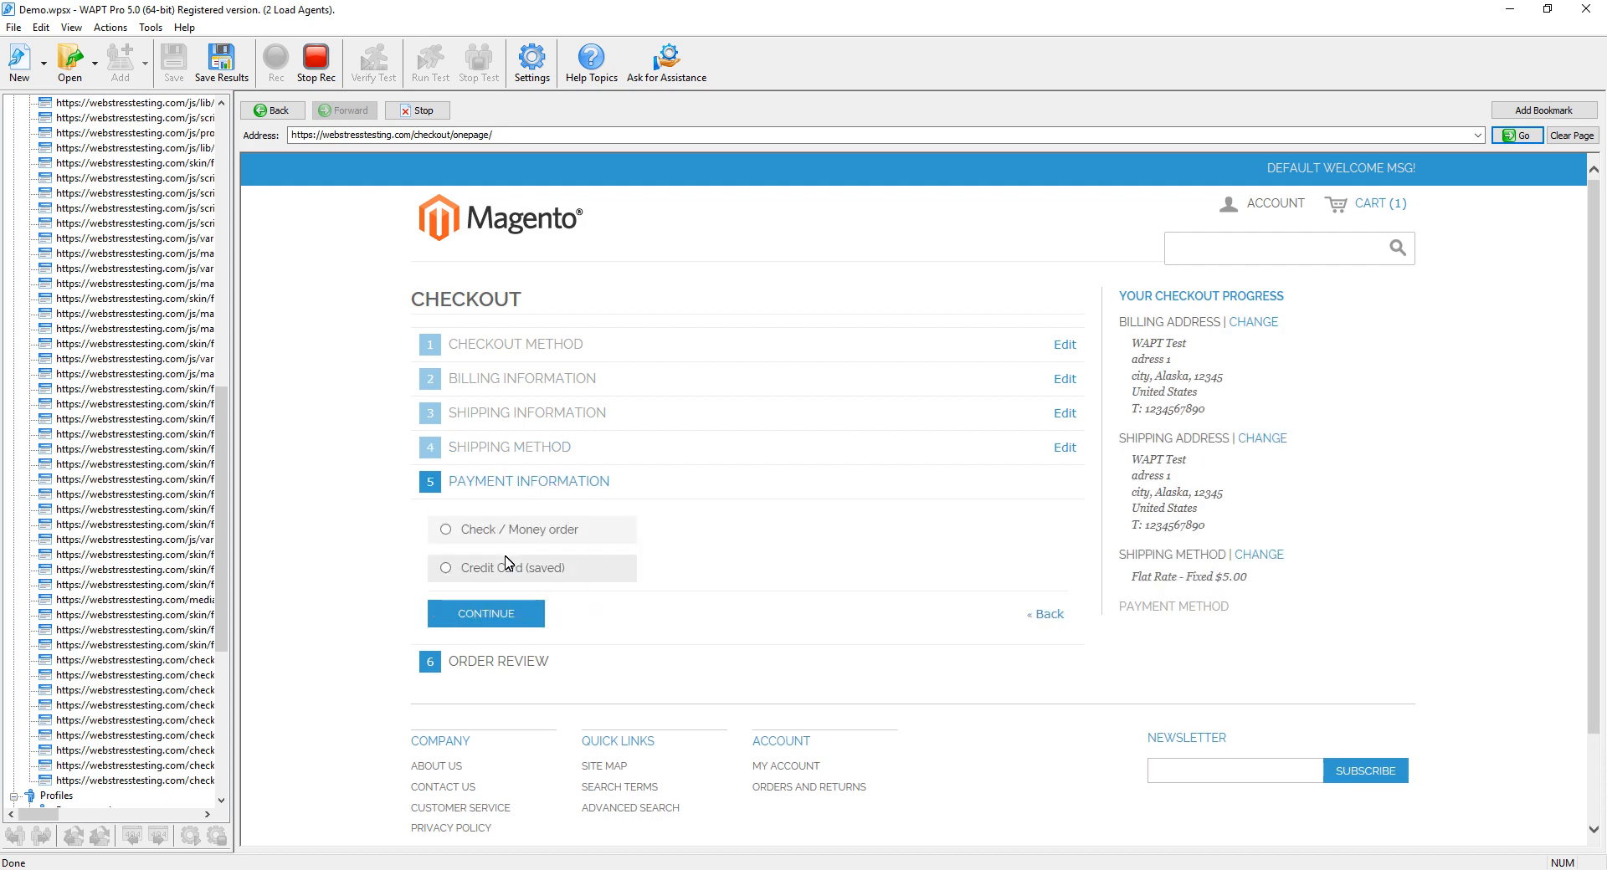
left_click(468, 534)
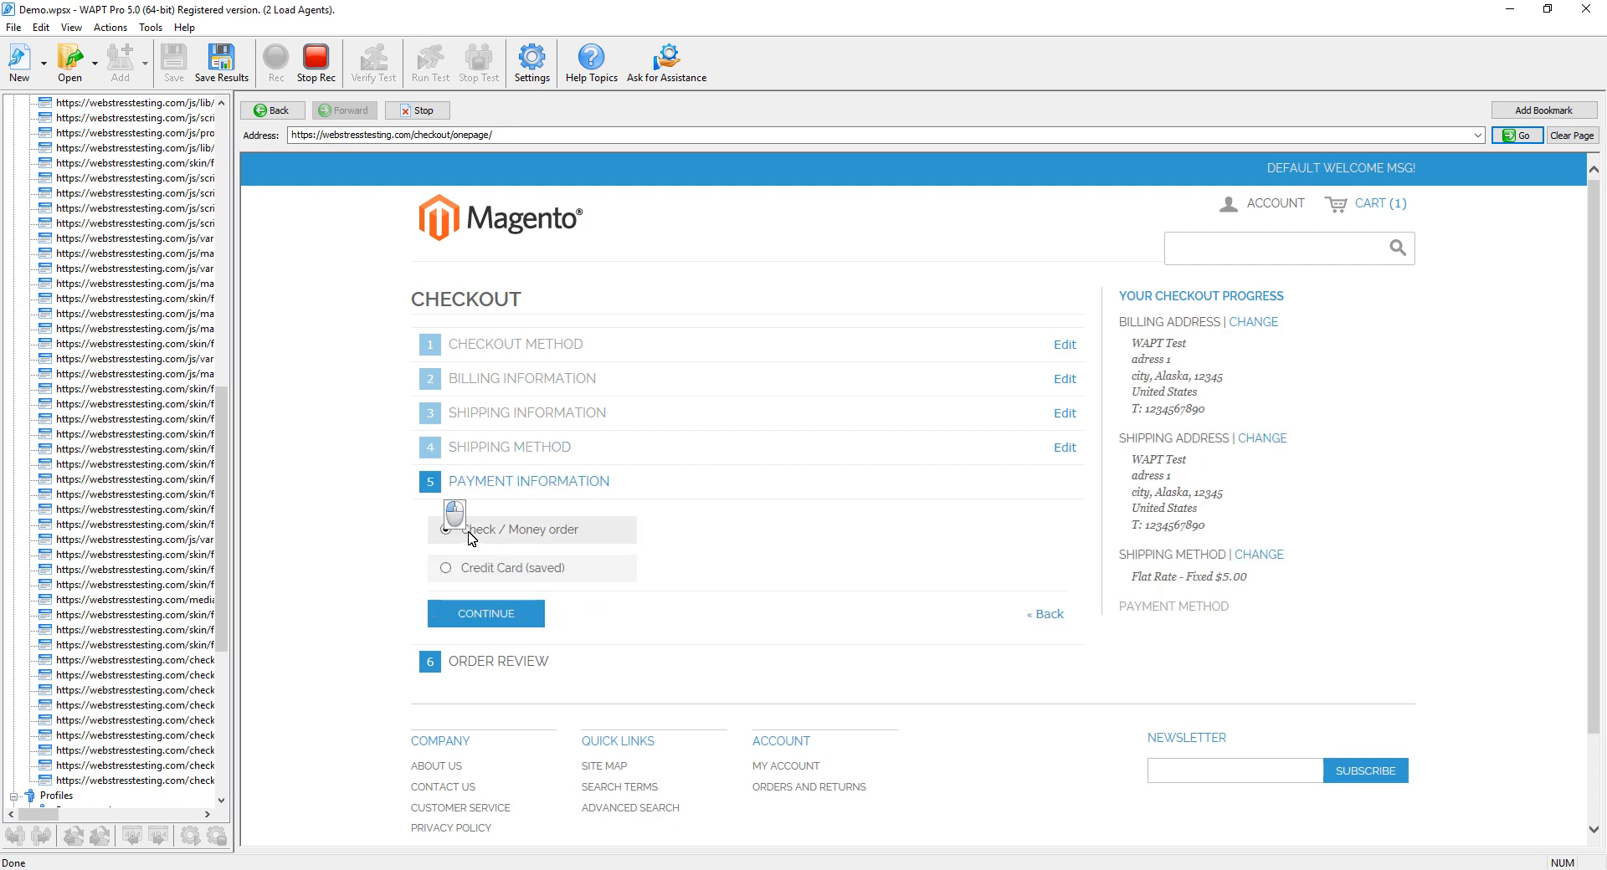
left_click(473, 609)
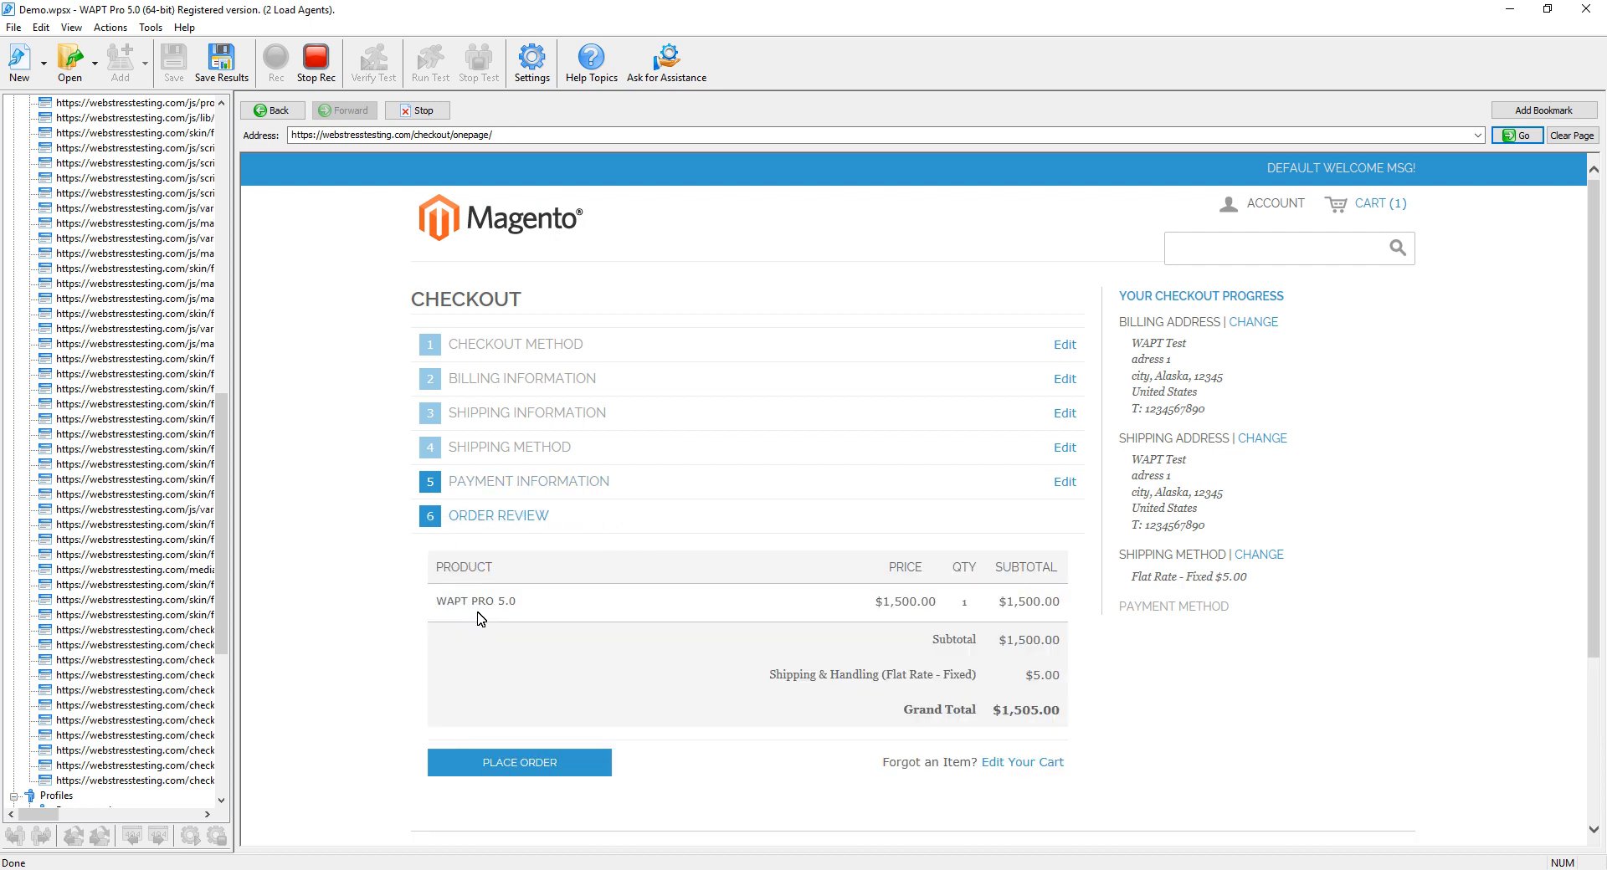
left_click(540, 765)
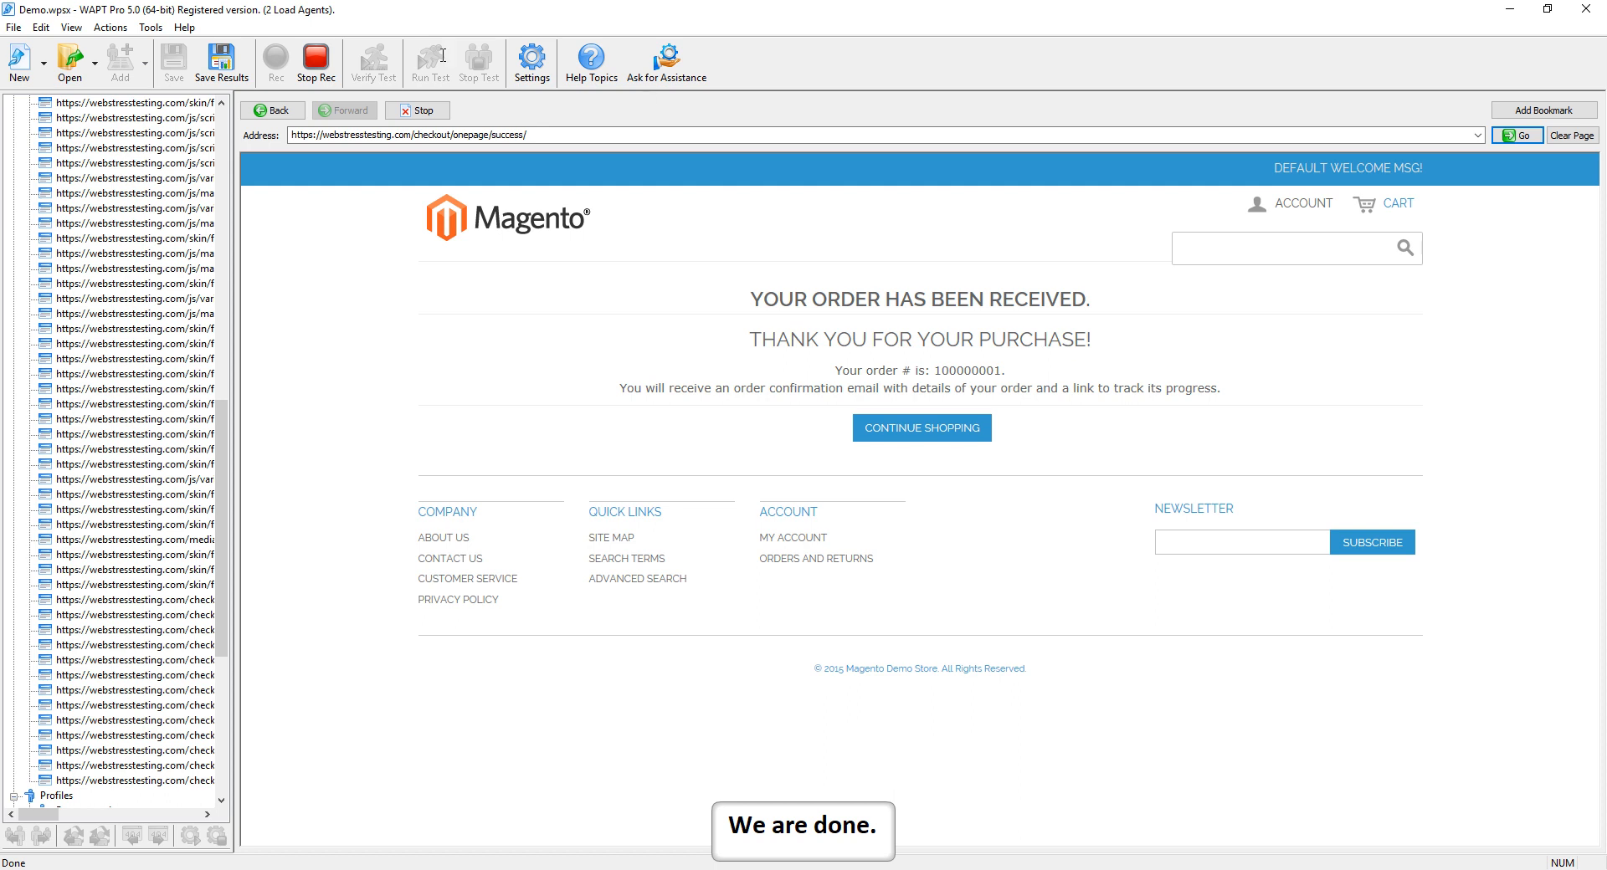
- Stop recording the Buy profile with webstresstesting.com included, and run a verification test for the Buy profile only
left_click(324, 72)
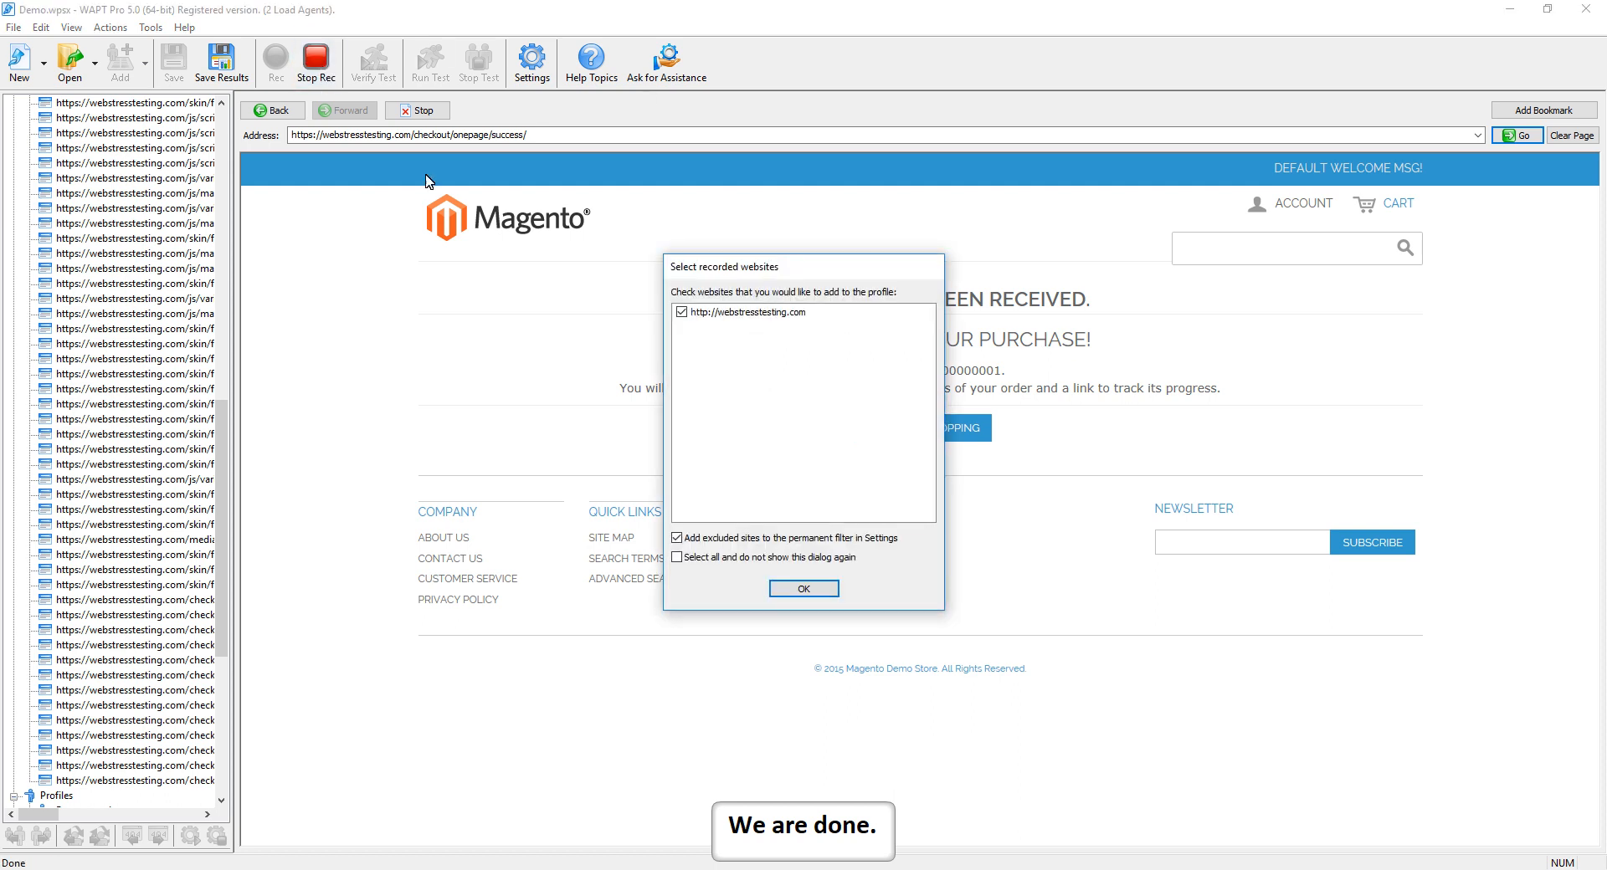
left_click(802, 590)
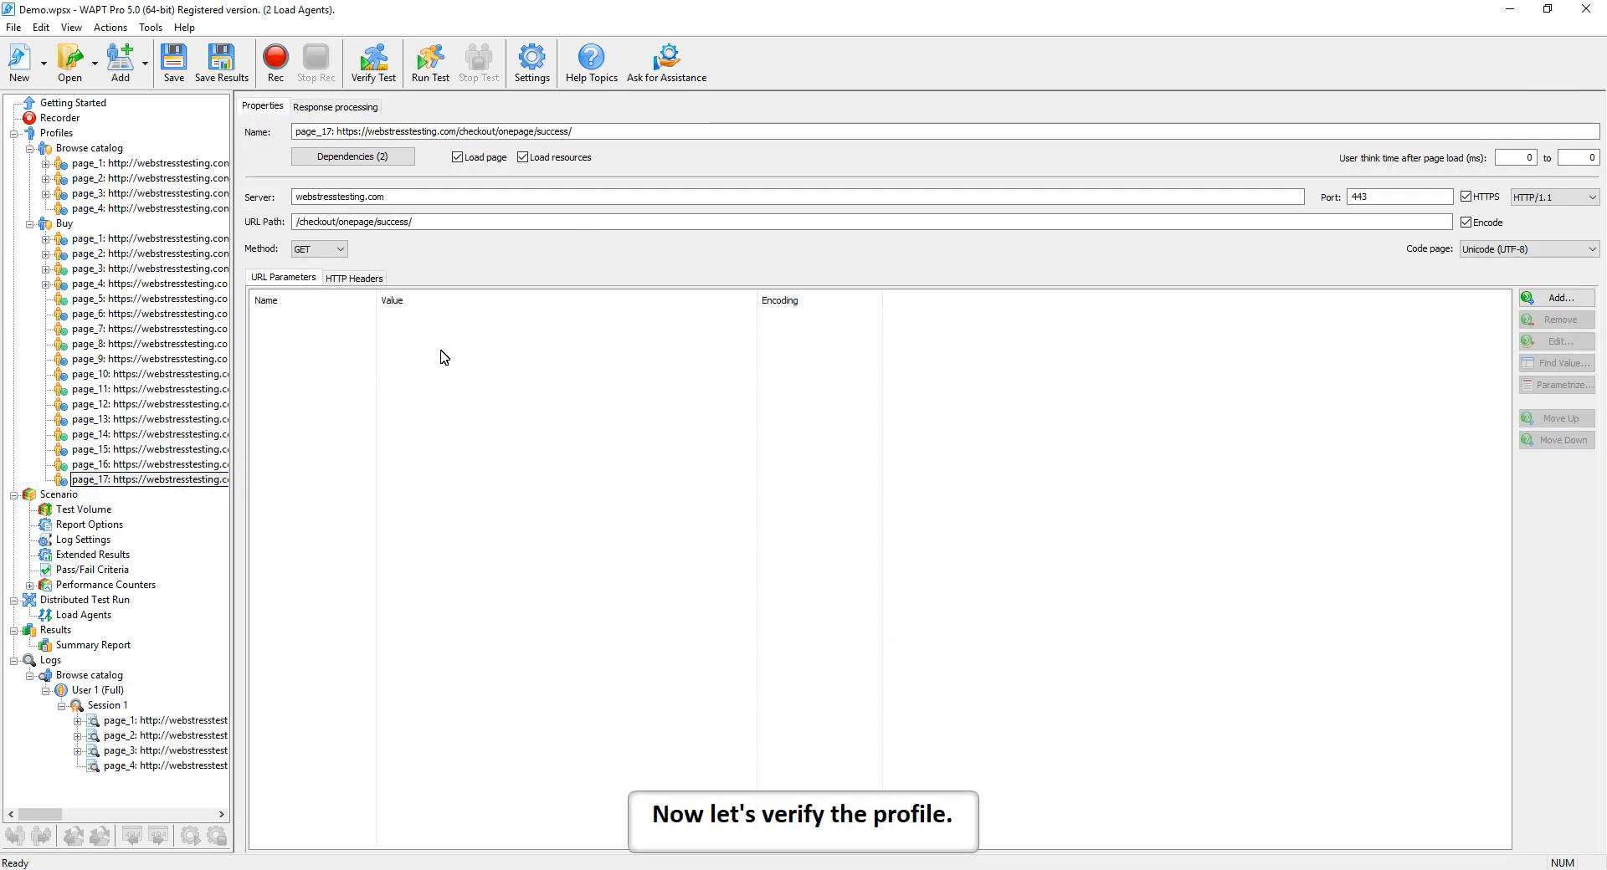
left_click(360, 65)
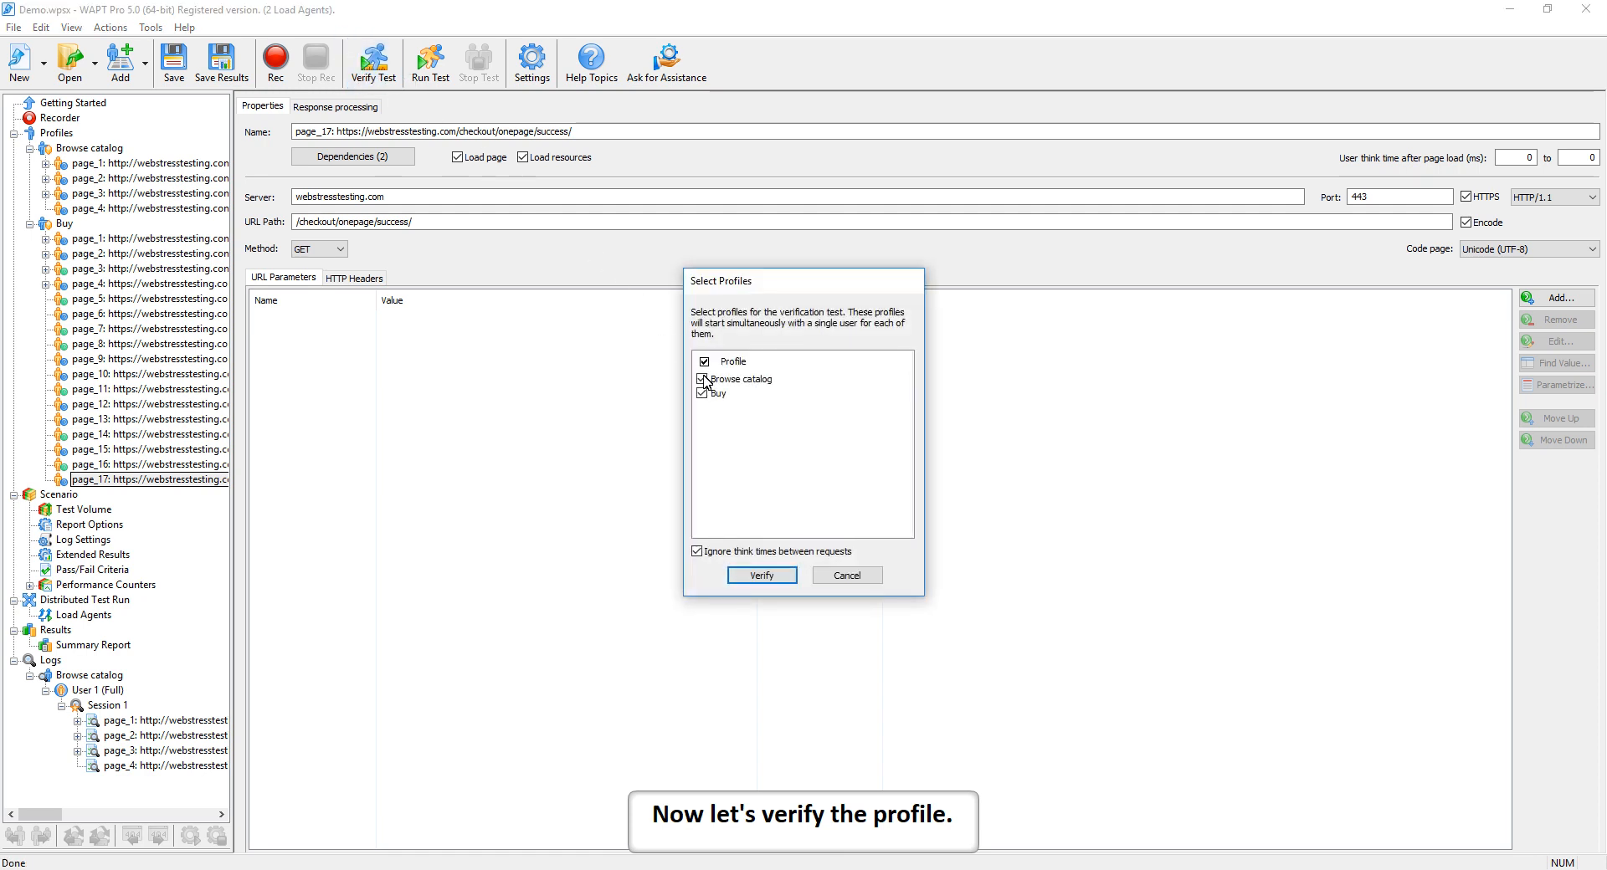
left_click(762, 578)
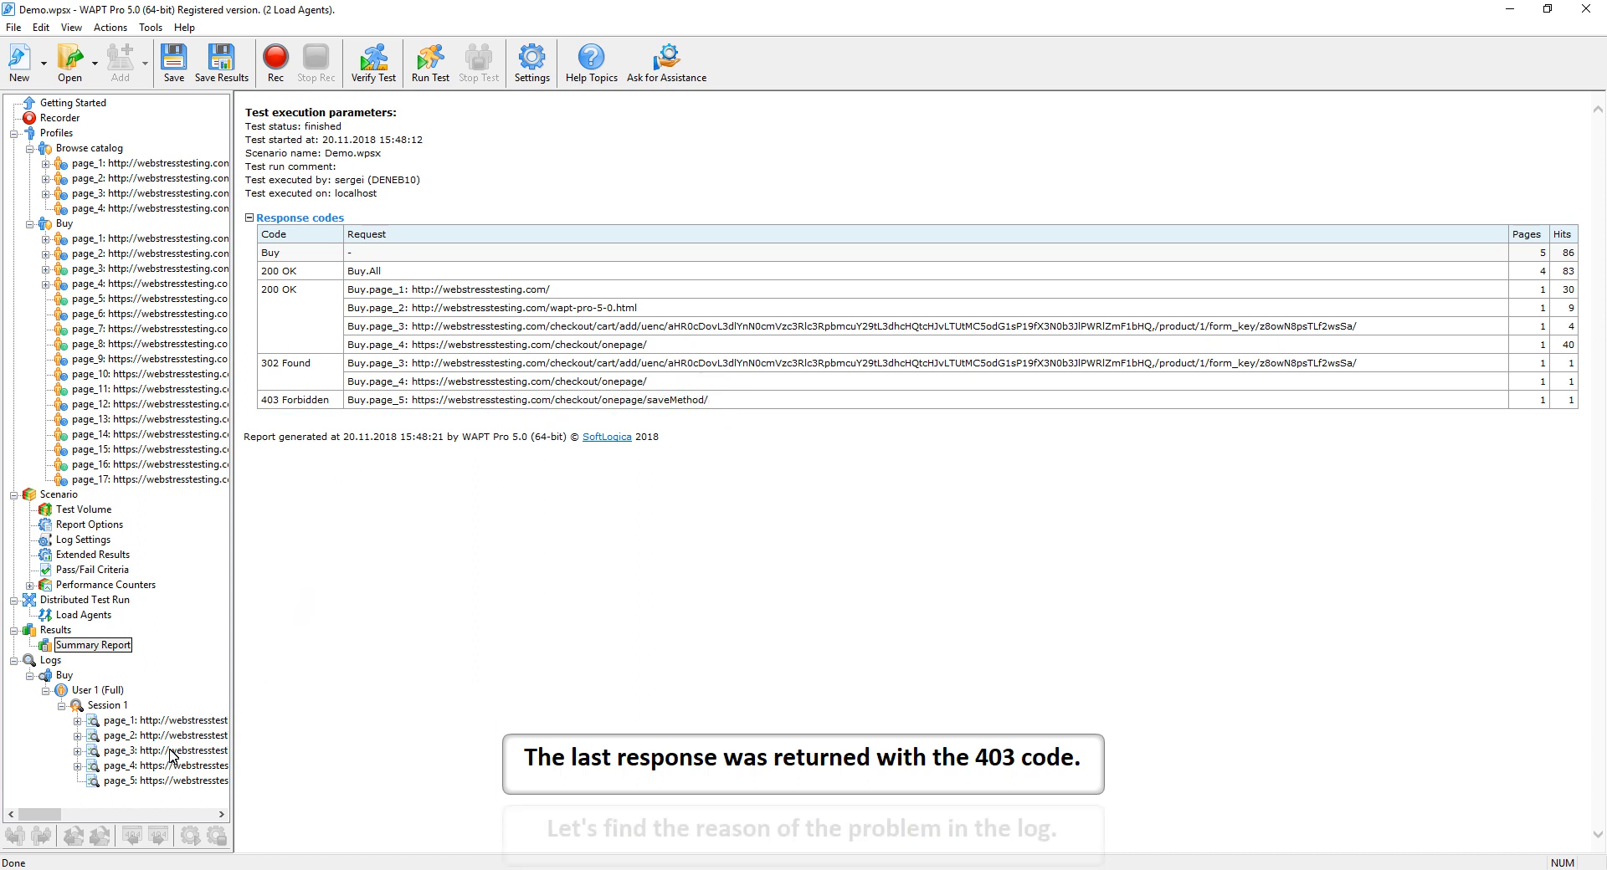
- Inspect the response header and body of the page_5 POST request in the Buy session log
left_click(125, 781)
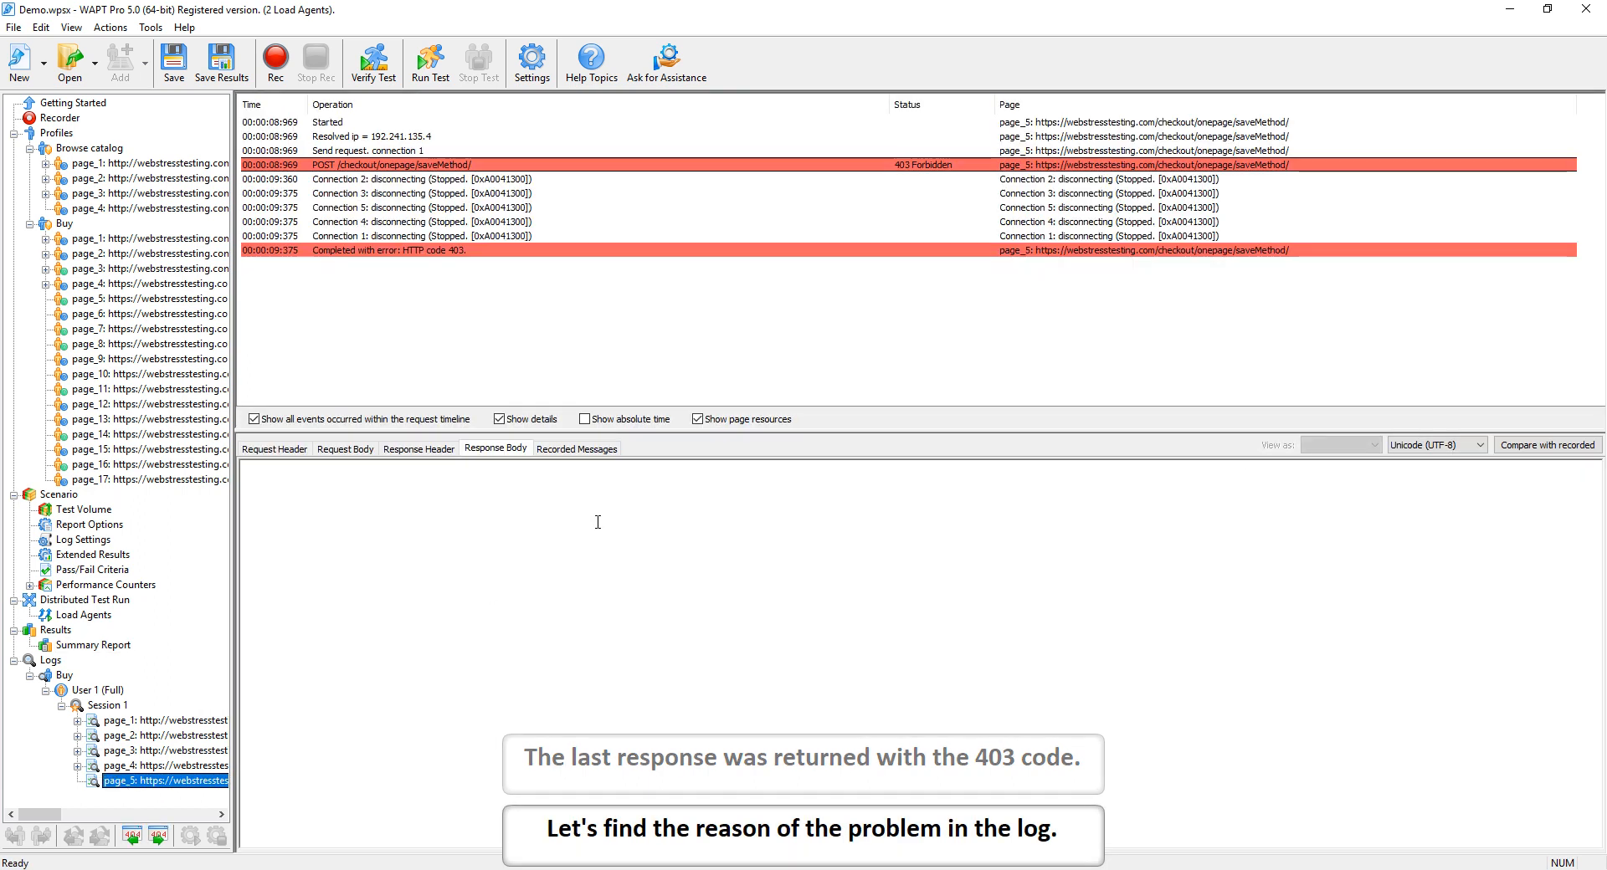
left_click(397, 165)
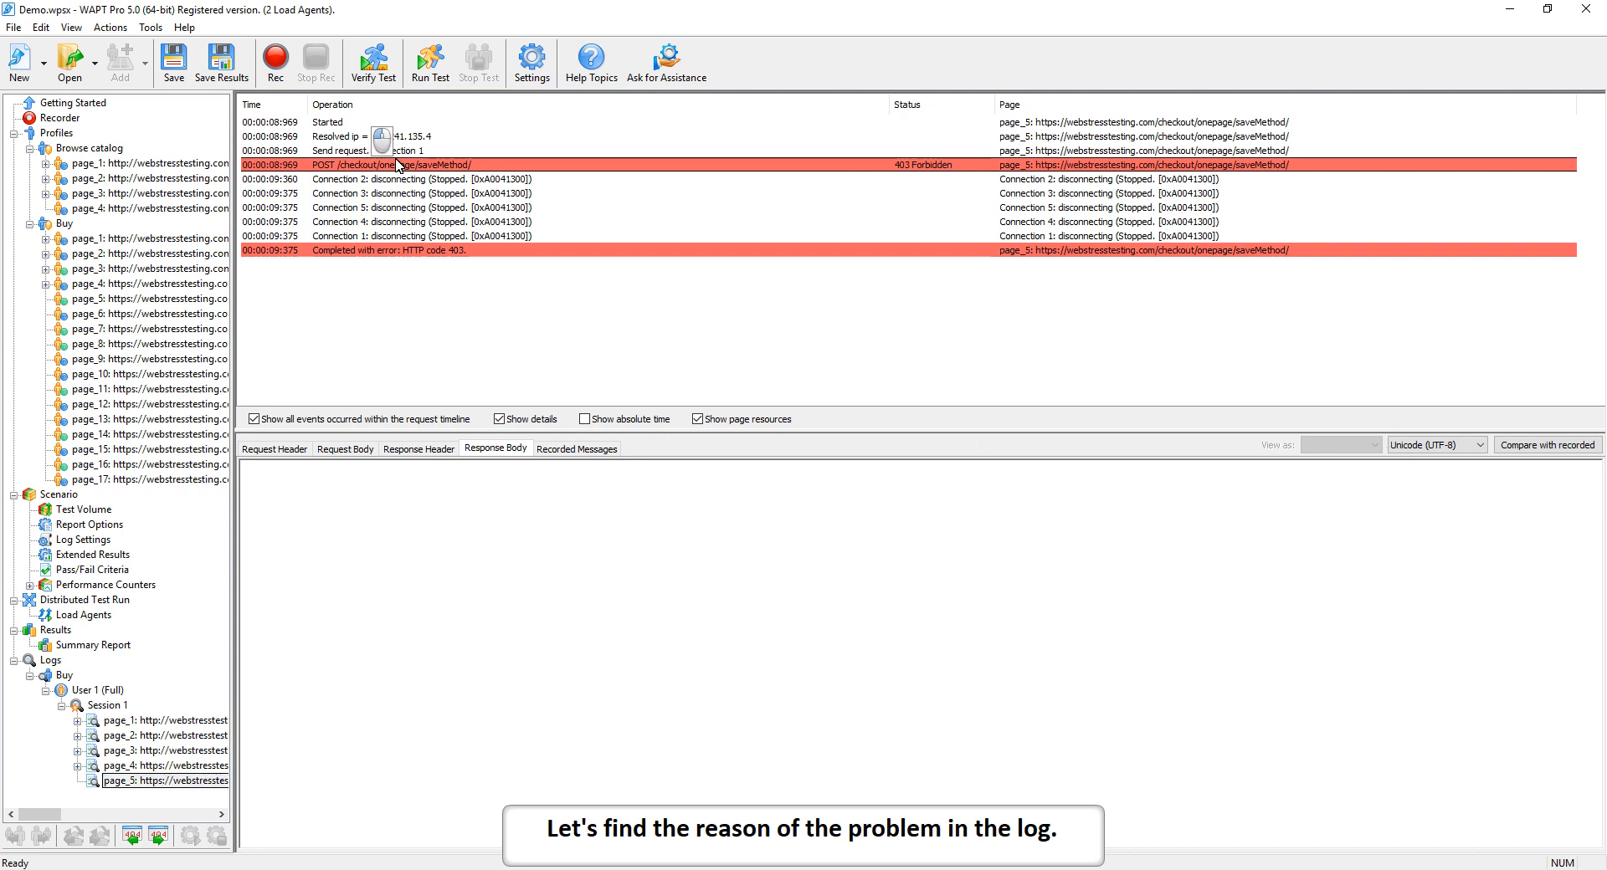
left_click(411, 452)
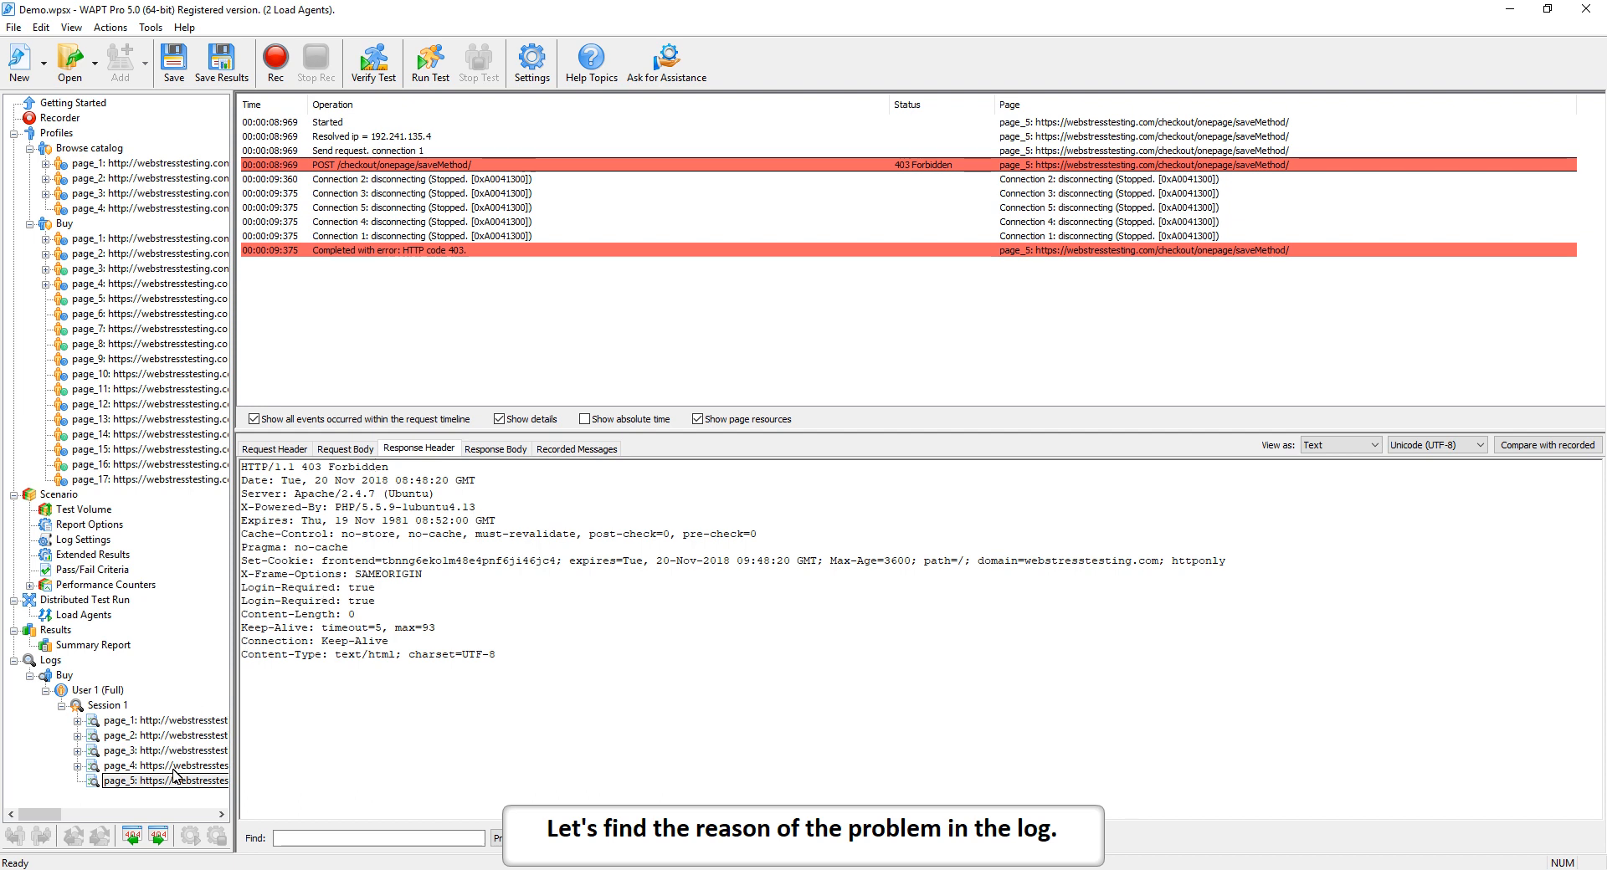
left_click(496, 450)
- Review the page_4 and page_3 response bodies in the log and the page_3 request properties in the Buy profile
left_click(159, 766)
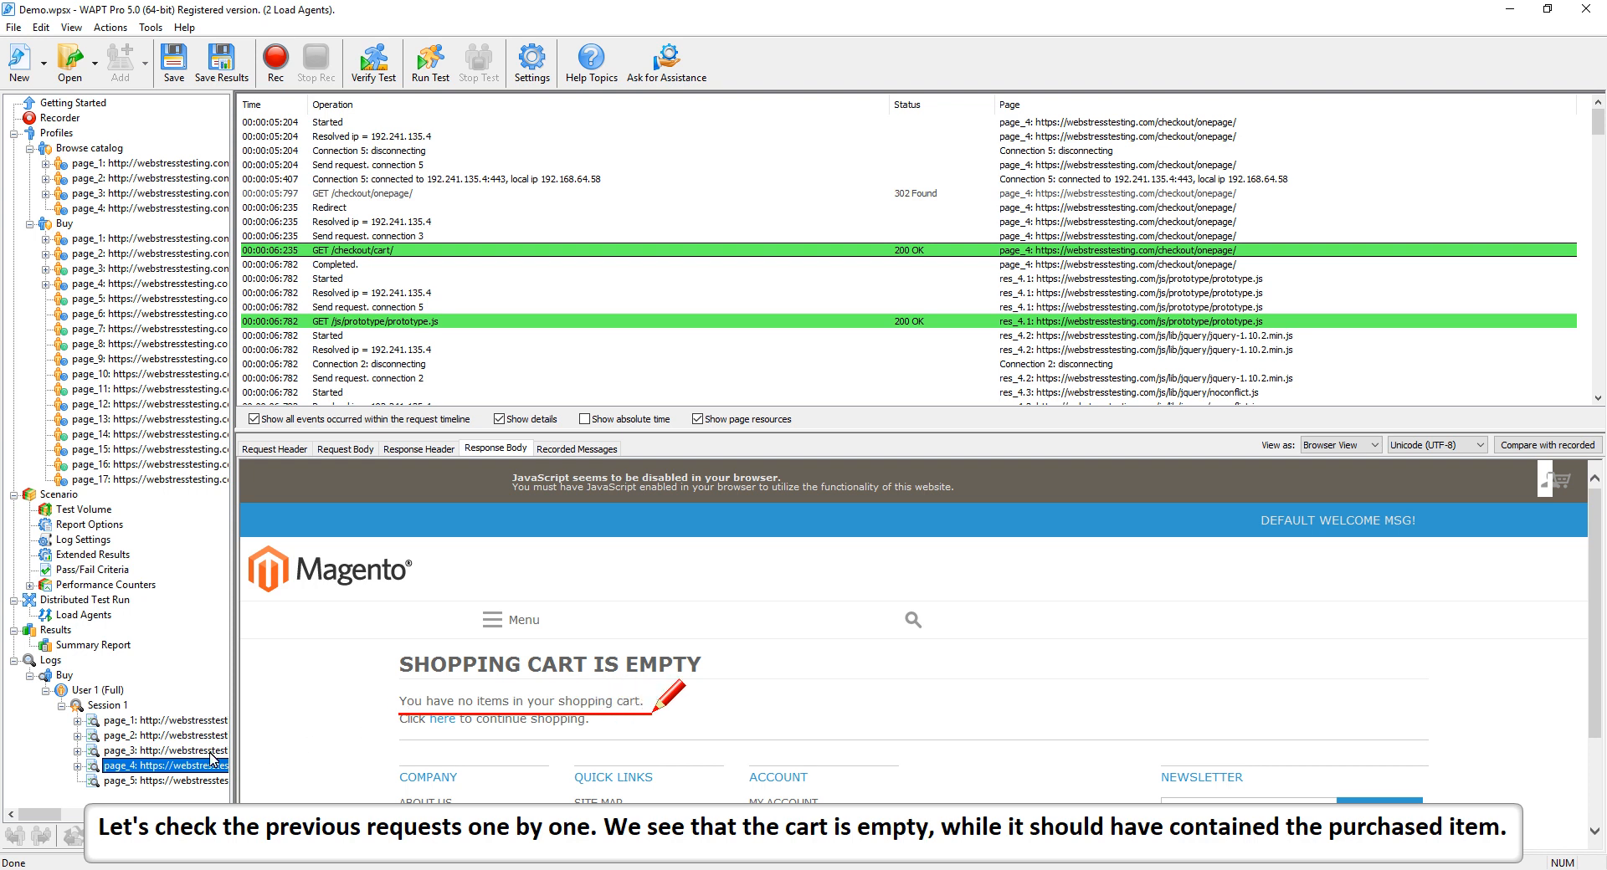
left_click(205, 751)
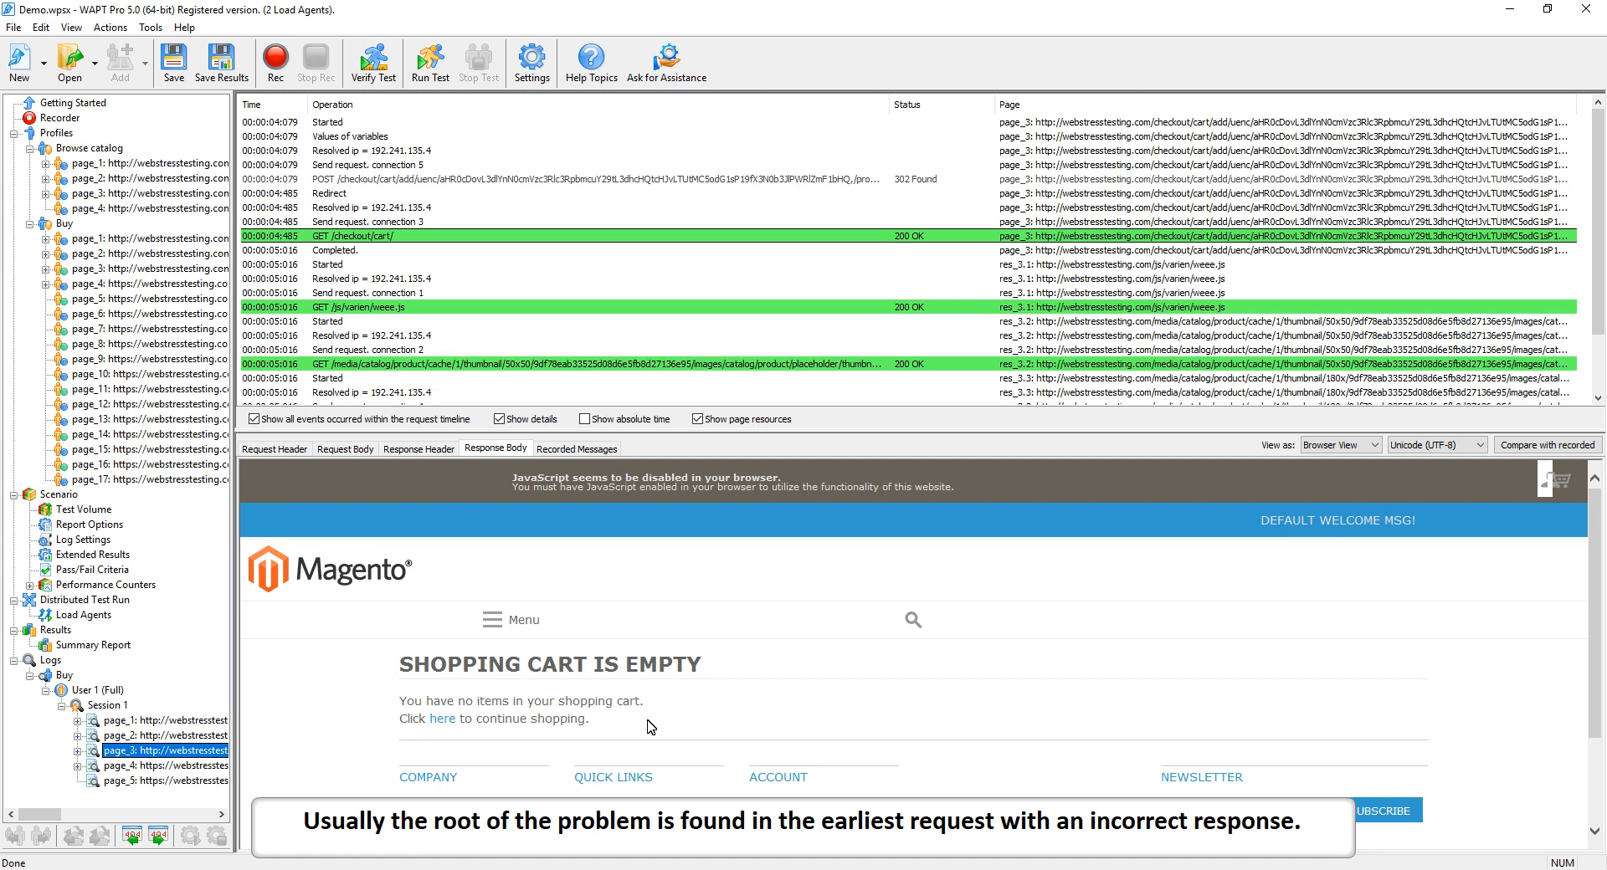
left_click(109, 269)
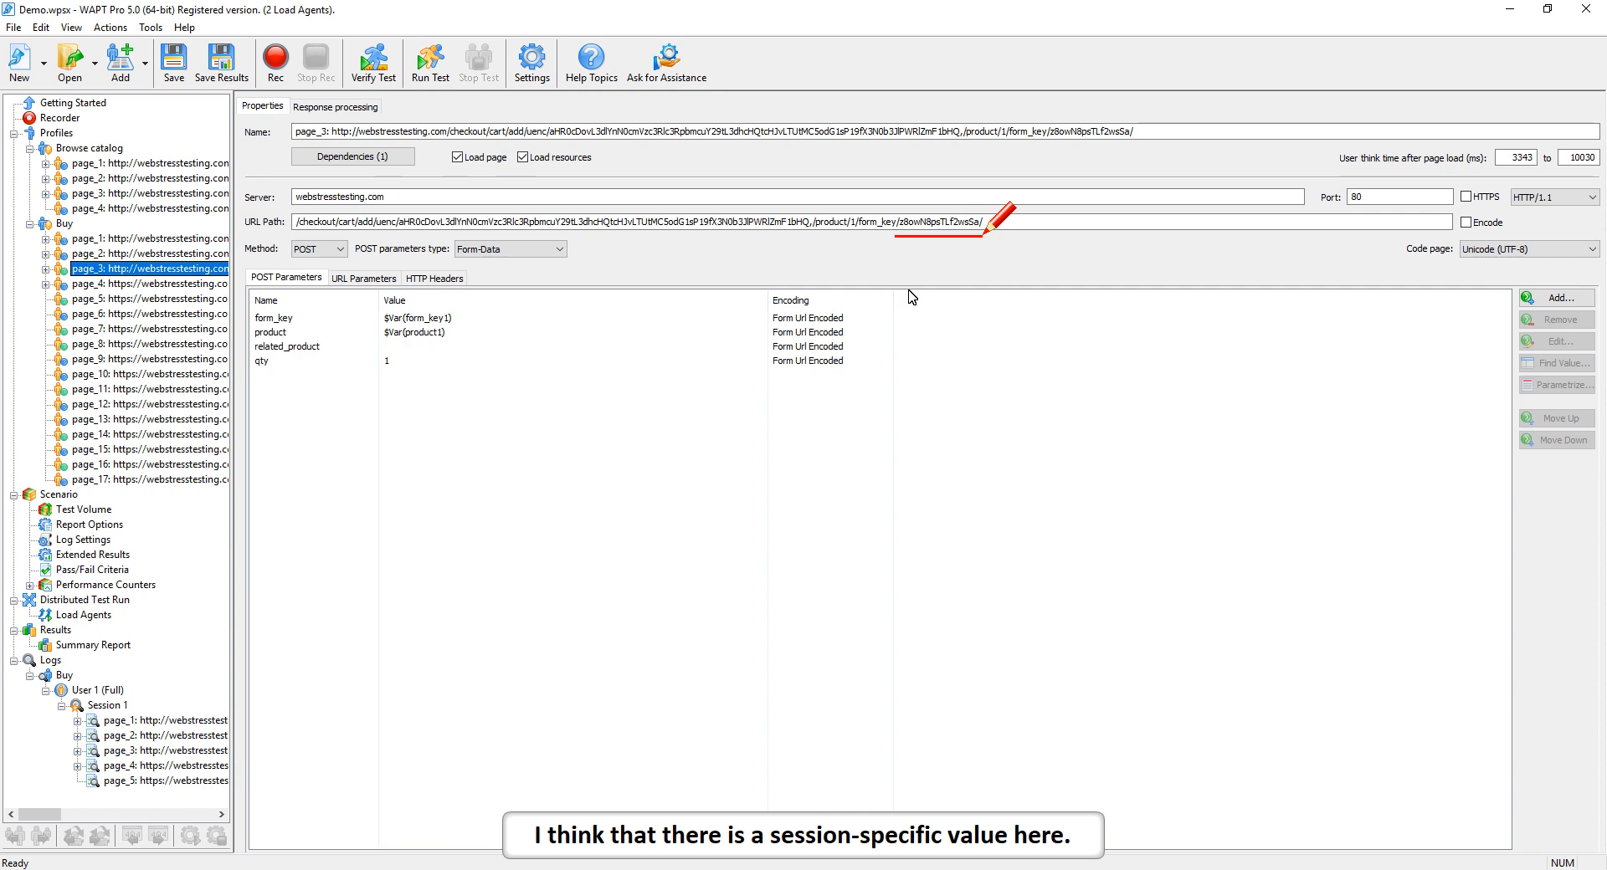
- View the page_2 response body in the Buy log as text and step through its differences from the recorded response
left_click(141, 738)
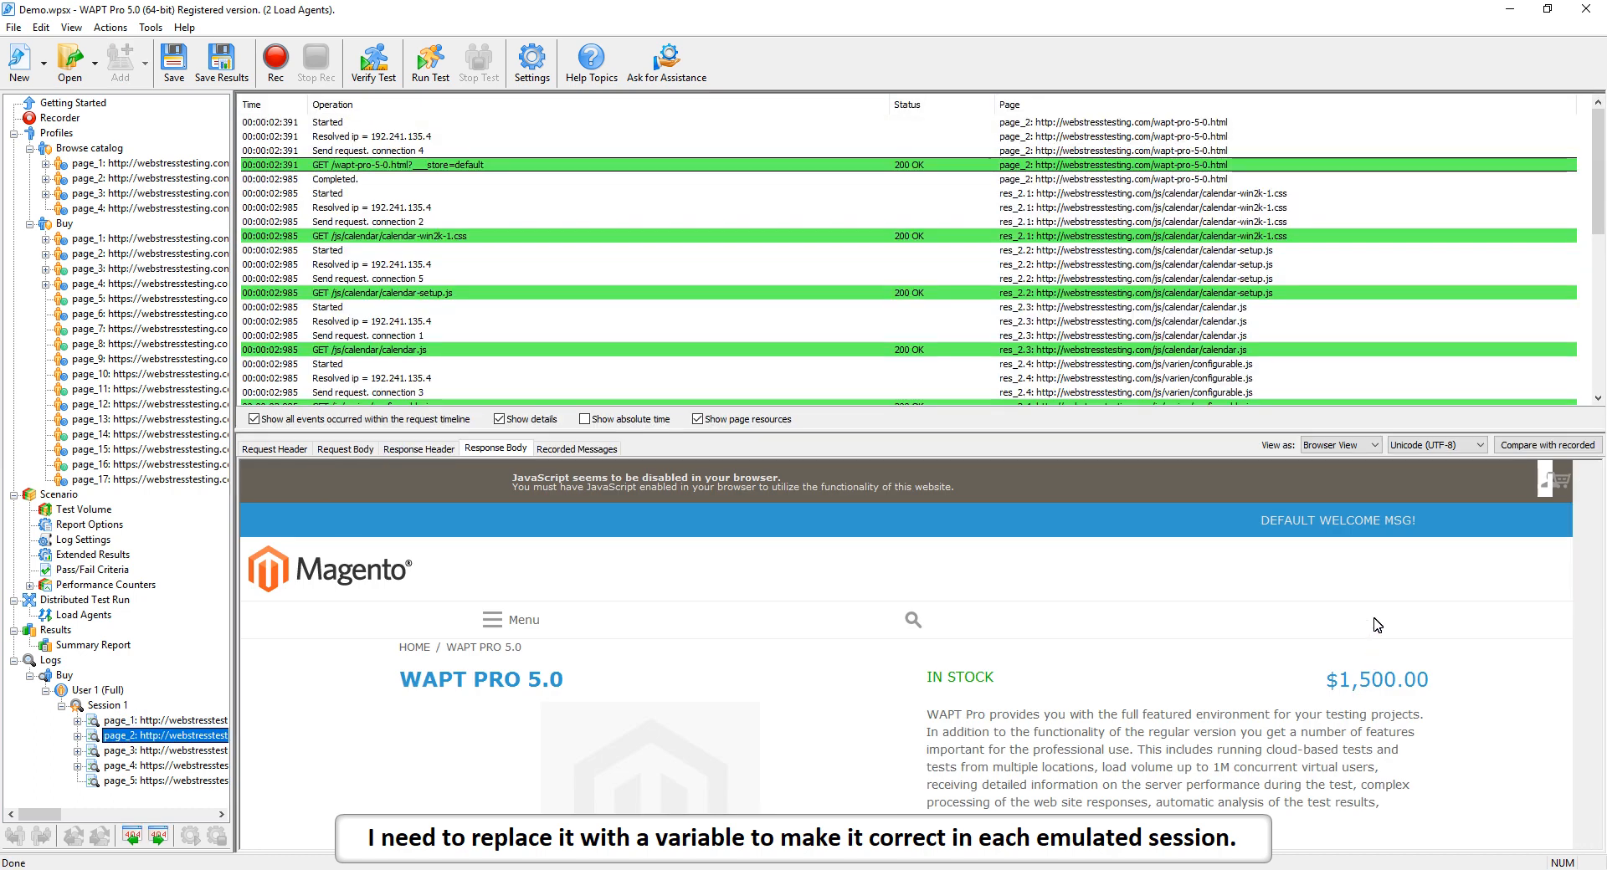
left_click(1364, 445)
left_click(1321, 474)
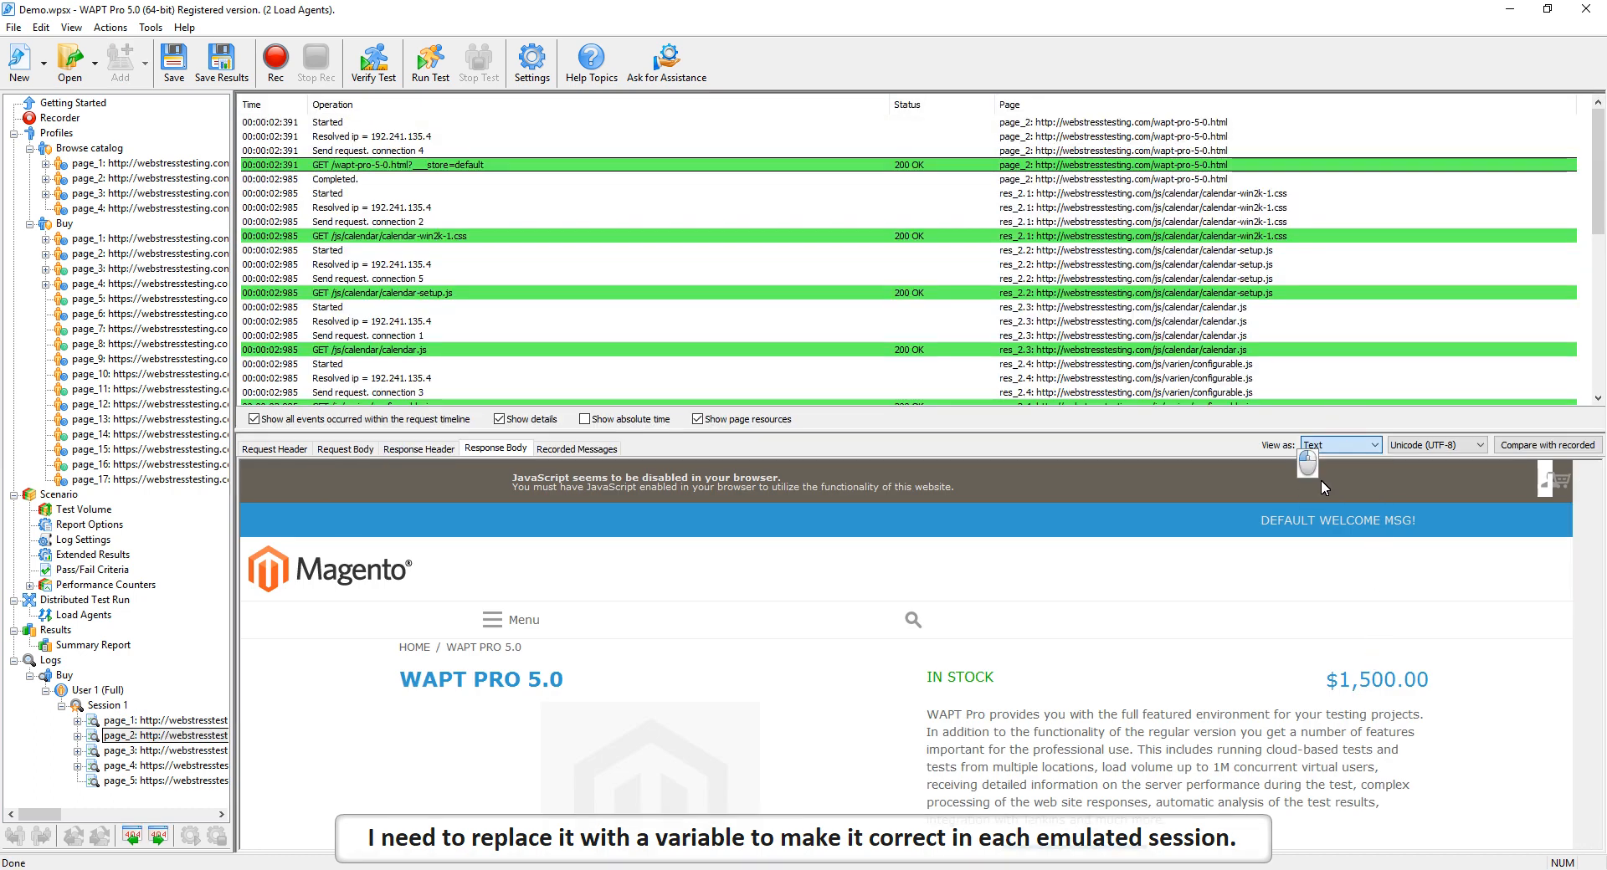
left_click(1536, 446)
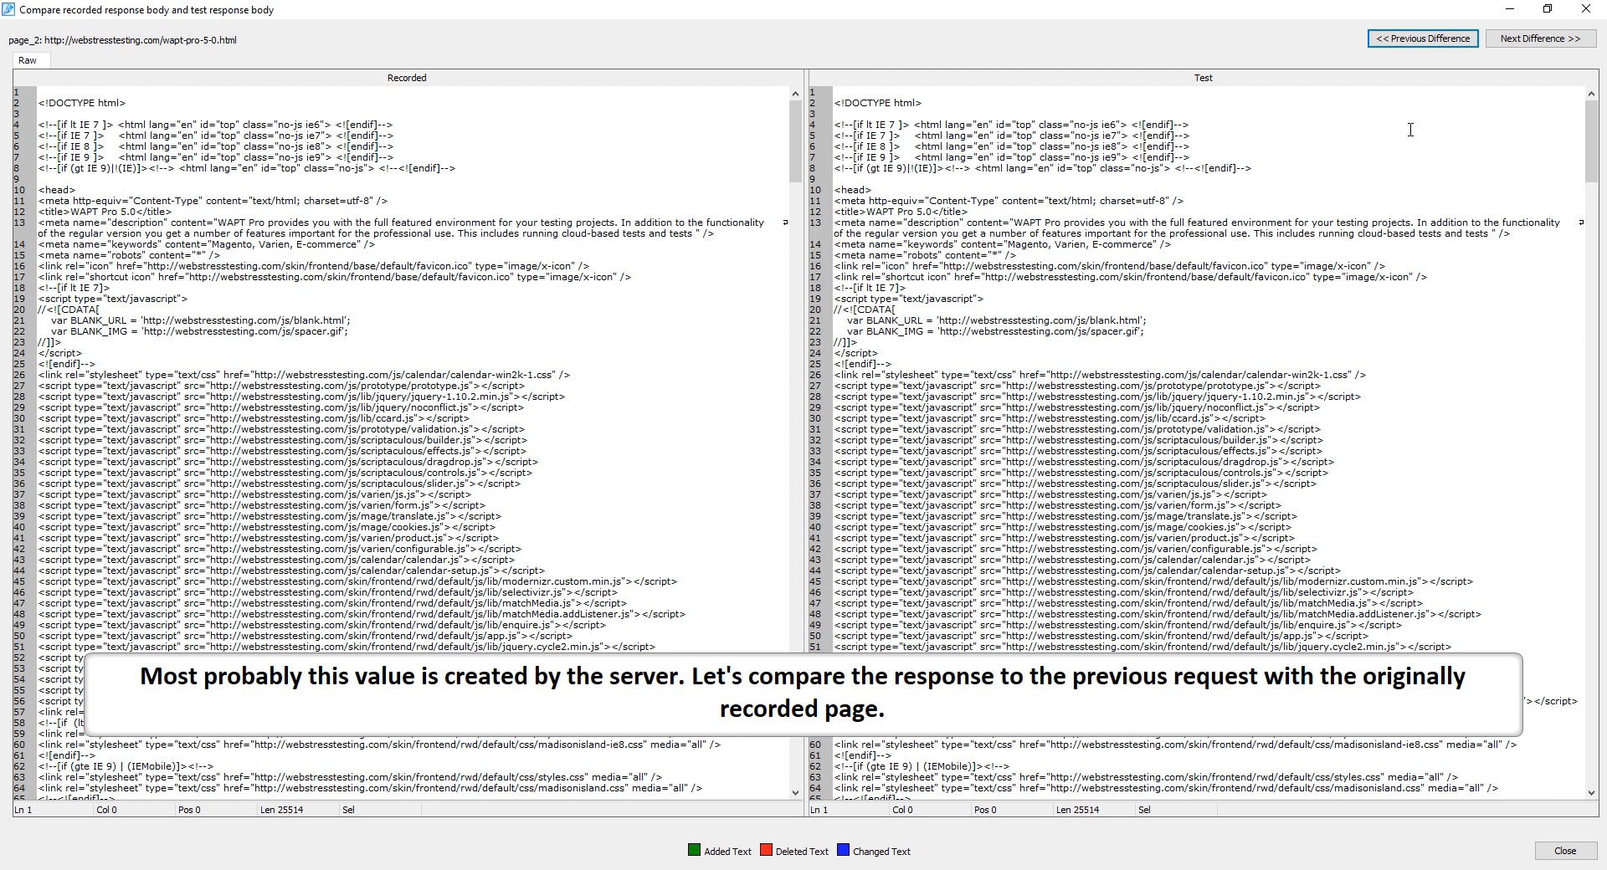
left_click(1530, 41)
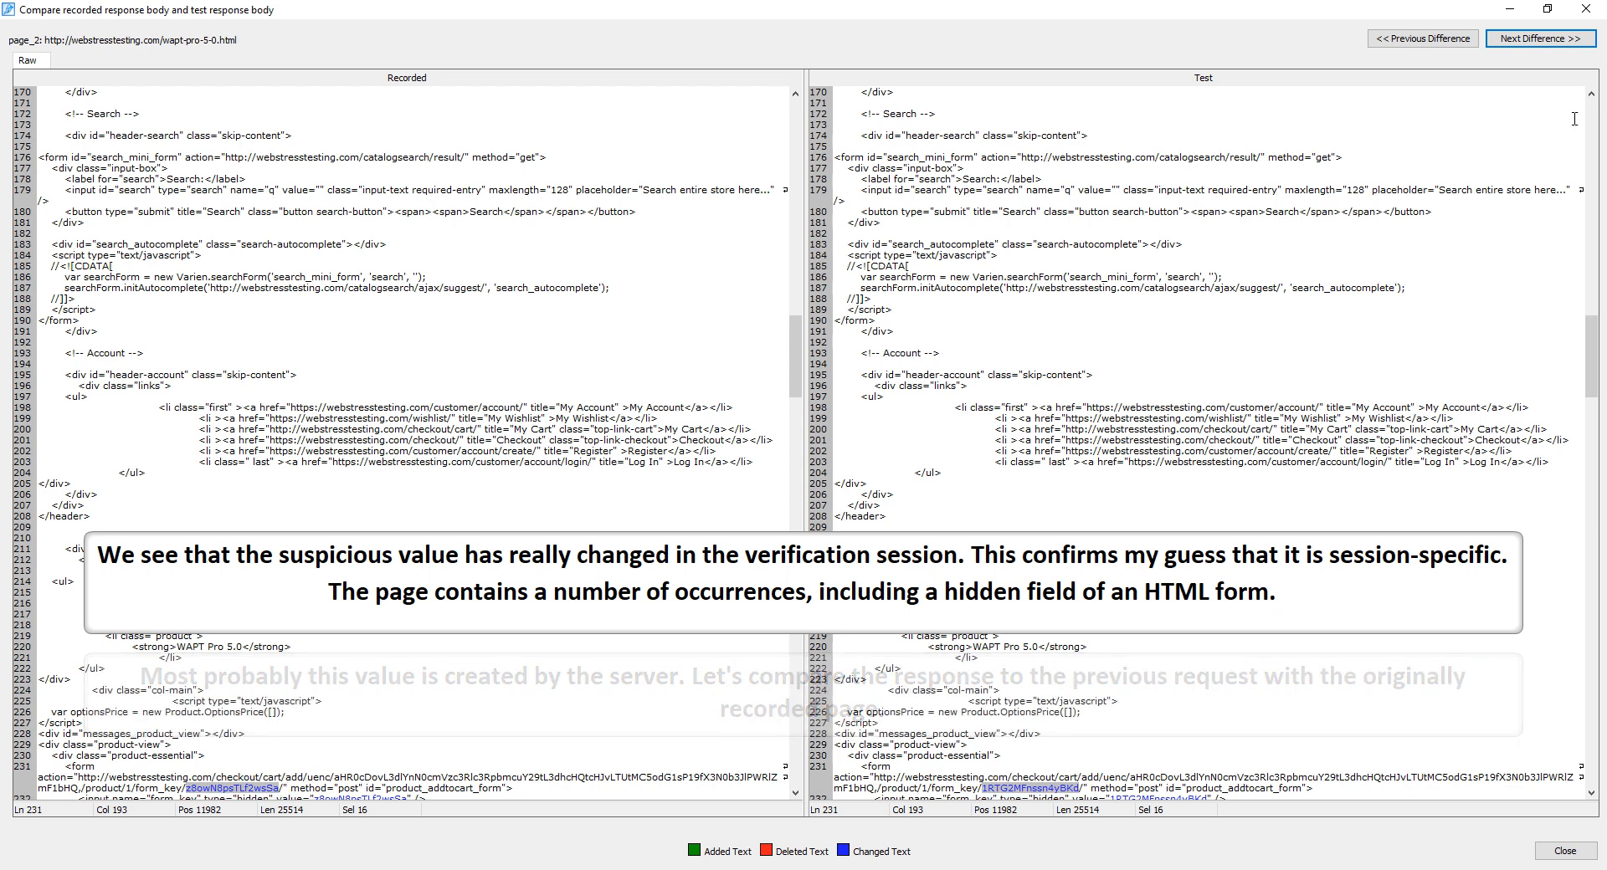
left_click(1547, 40)
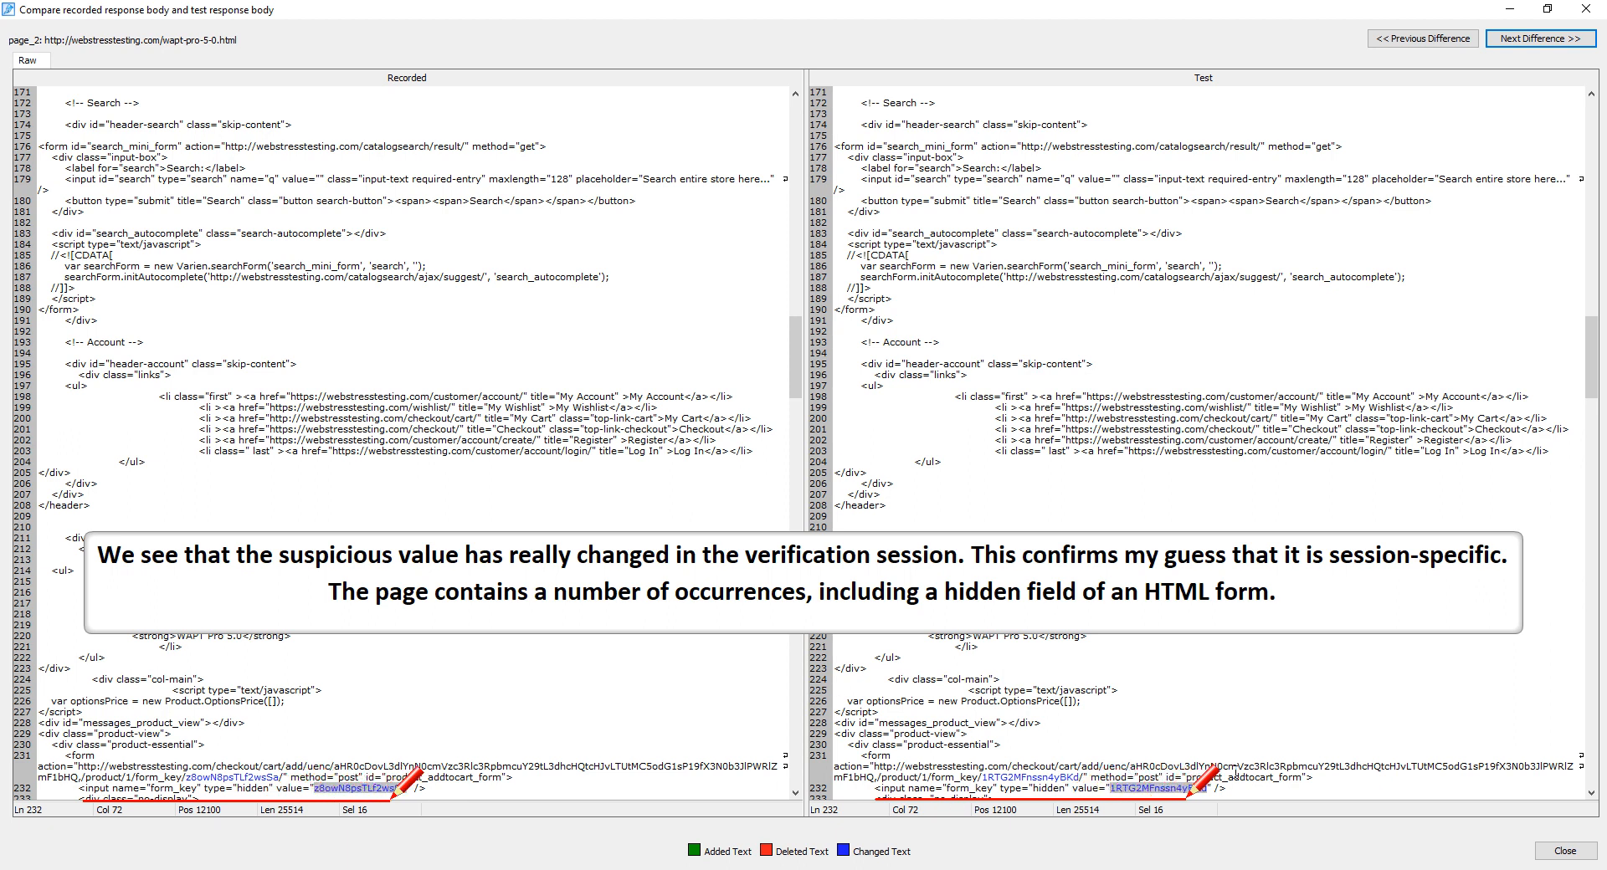
left_click(1585, 8)
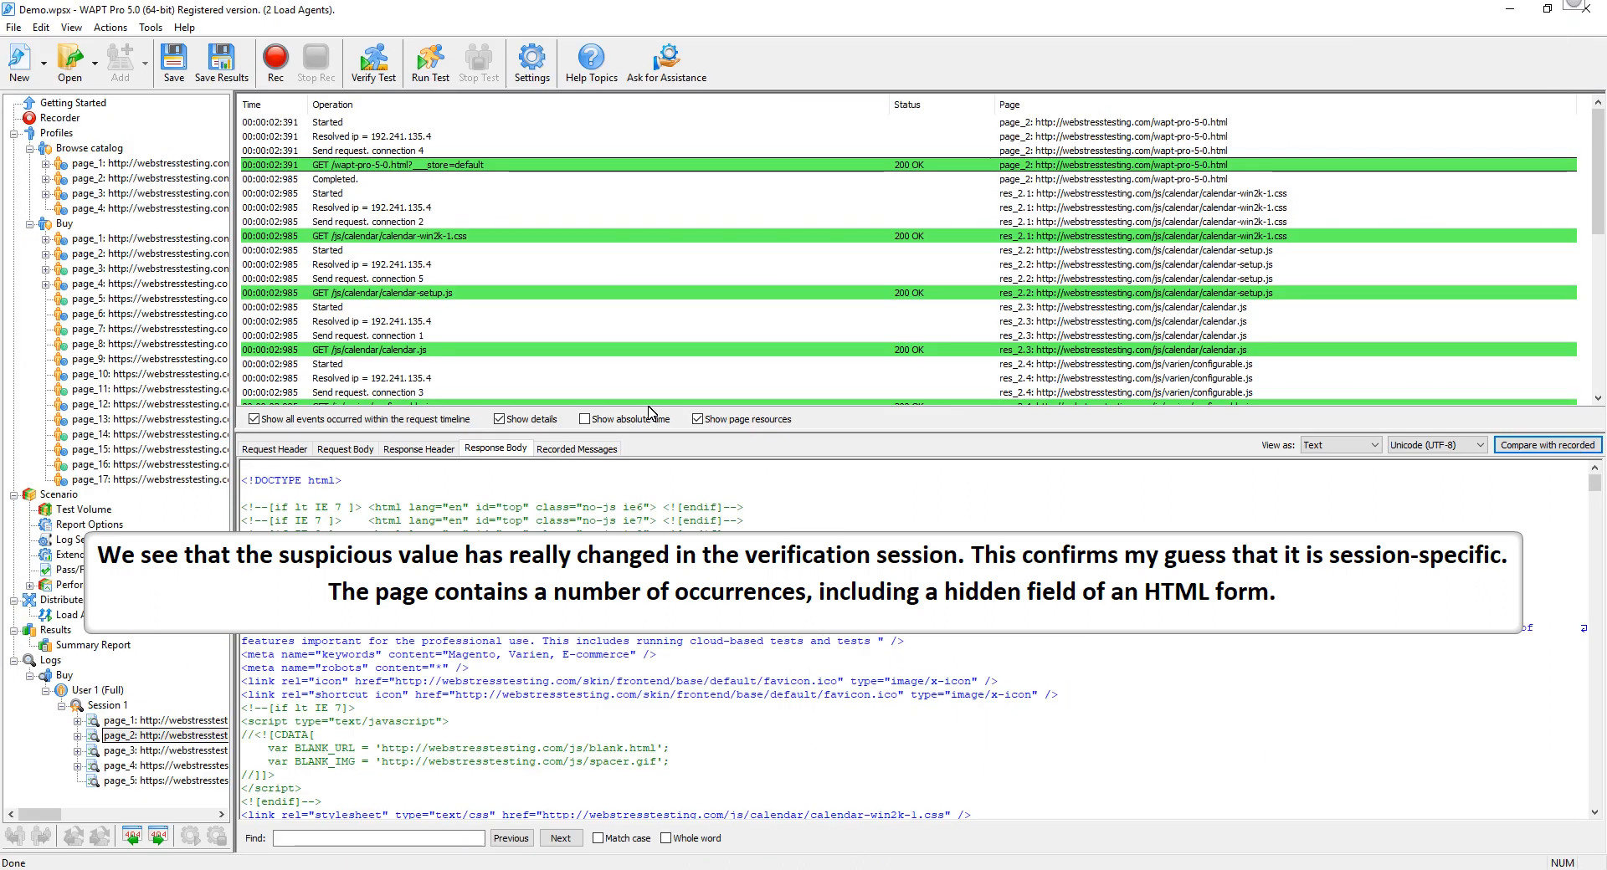
- Inspect the response processing variables of page_2 in the Buy profile and test the form_key1 variable's formula
left_click(126, 254)
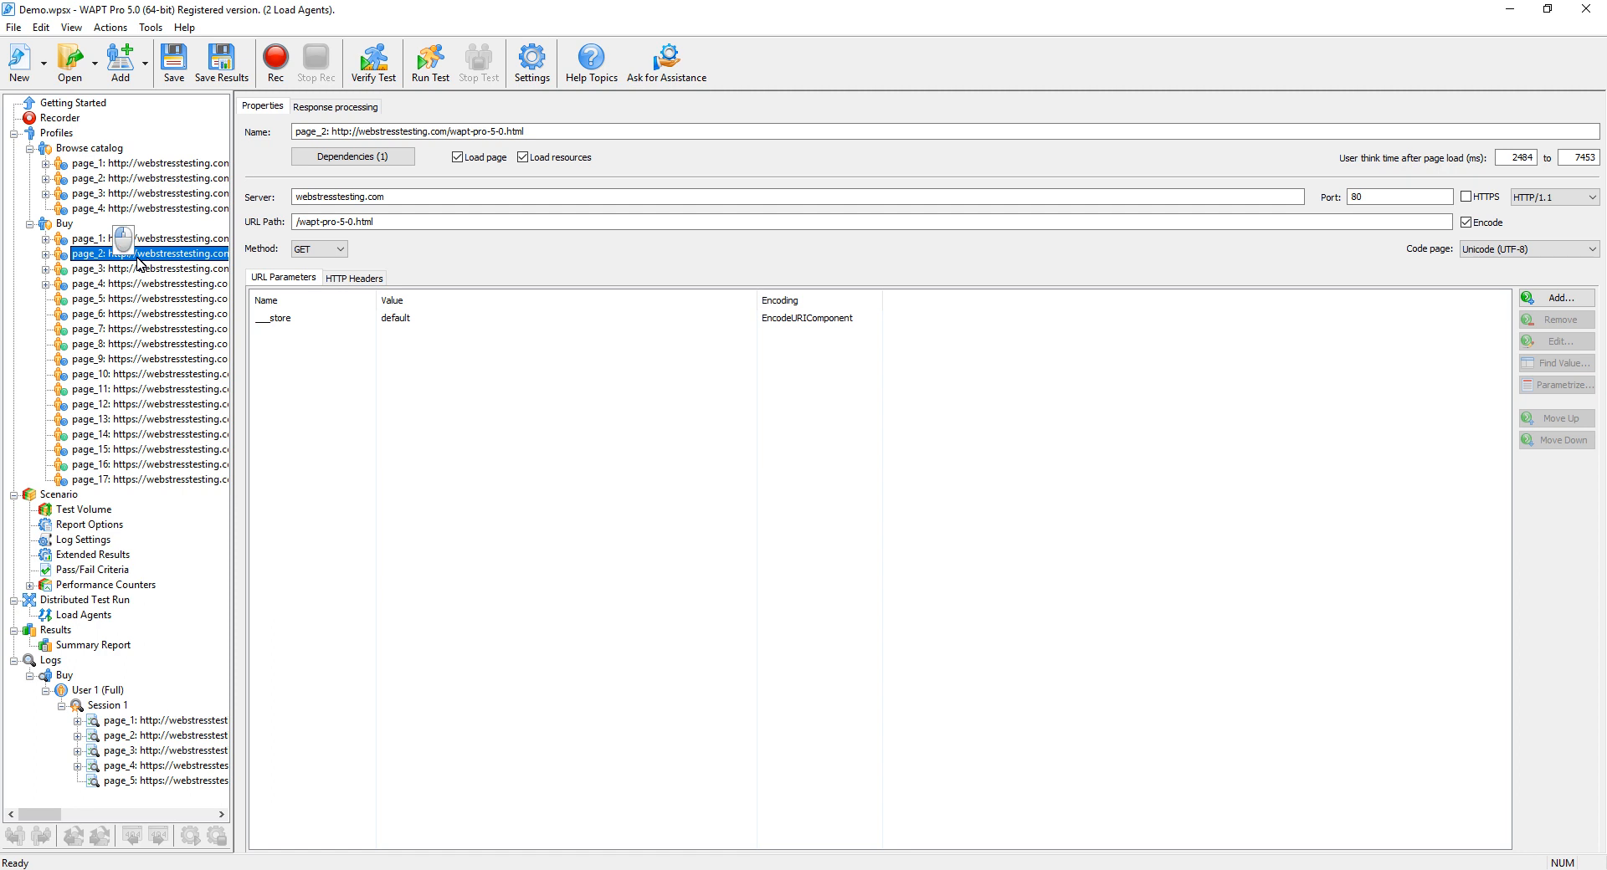
left_click(340, 107)
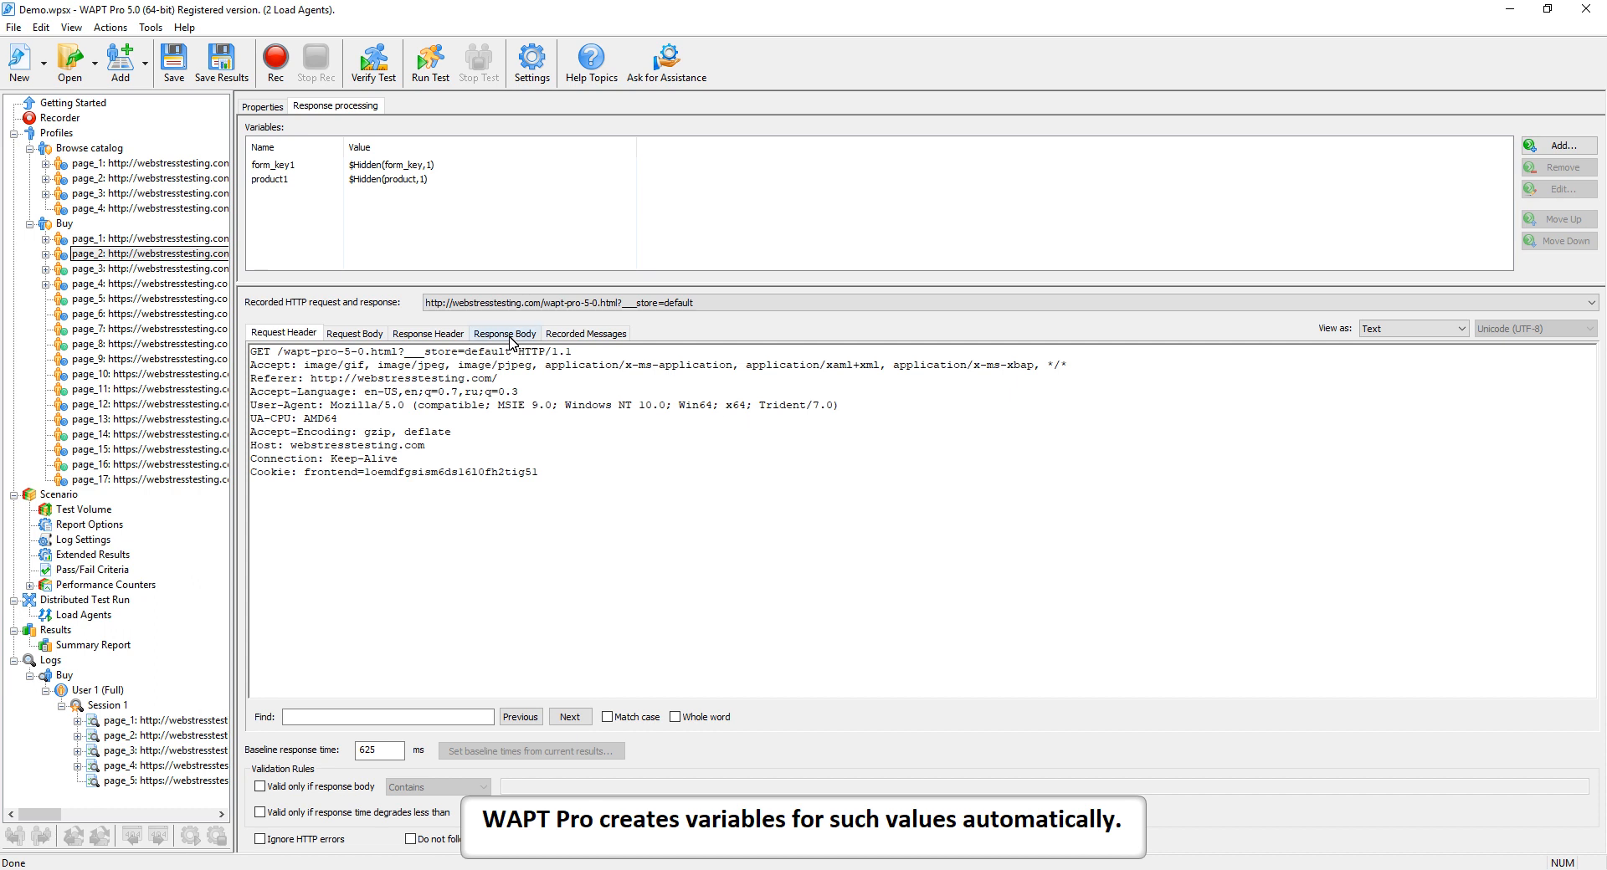
left_click(273, 165)
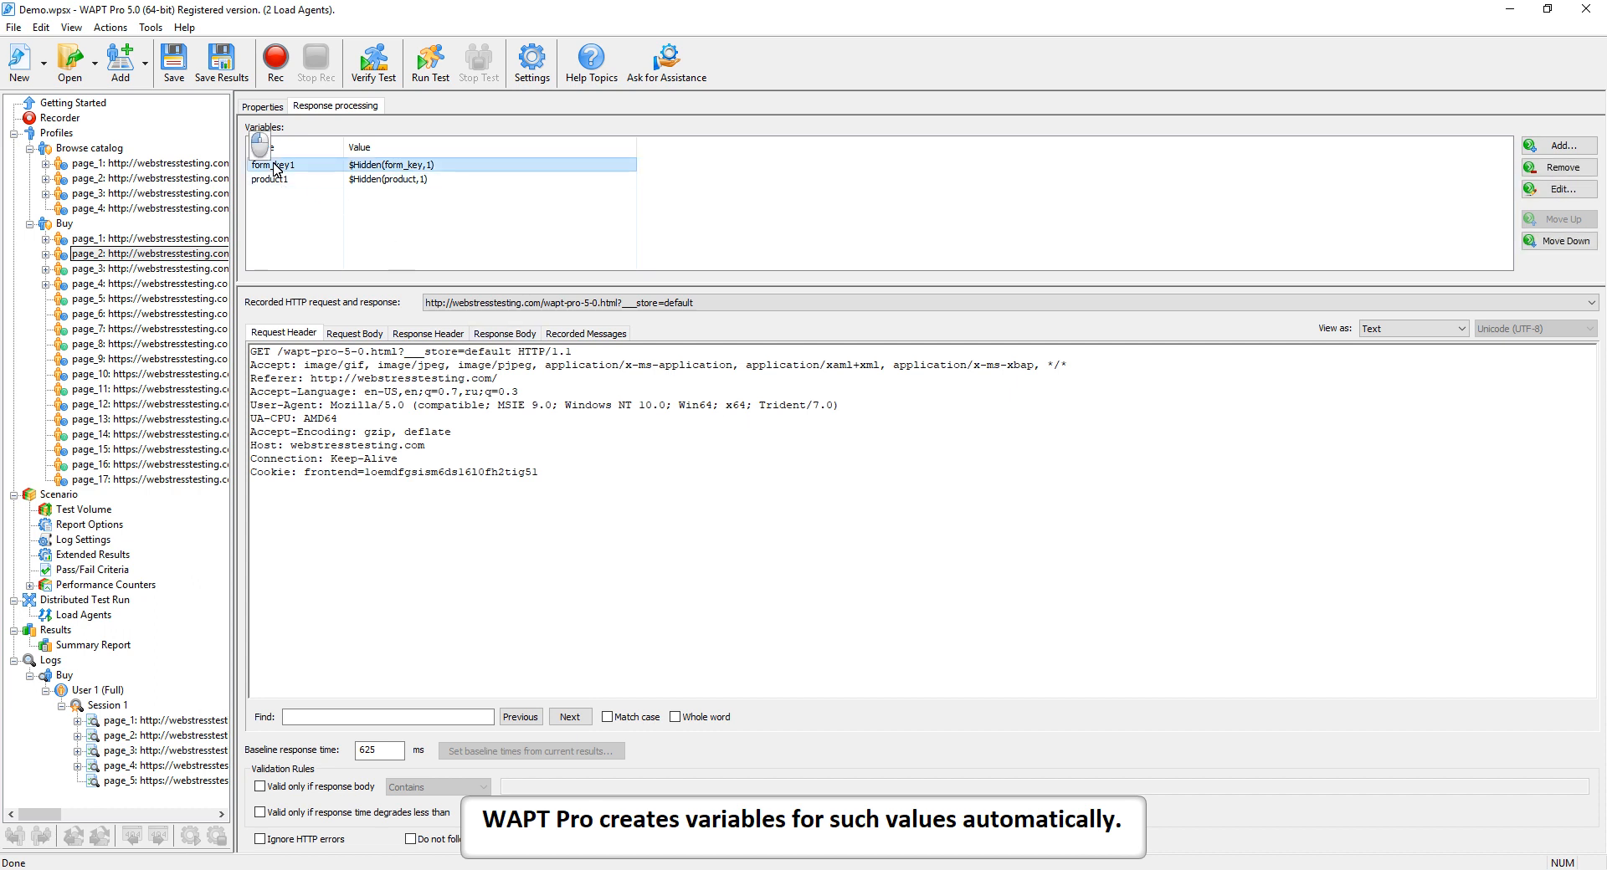
double_click(274, 165)
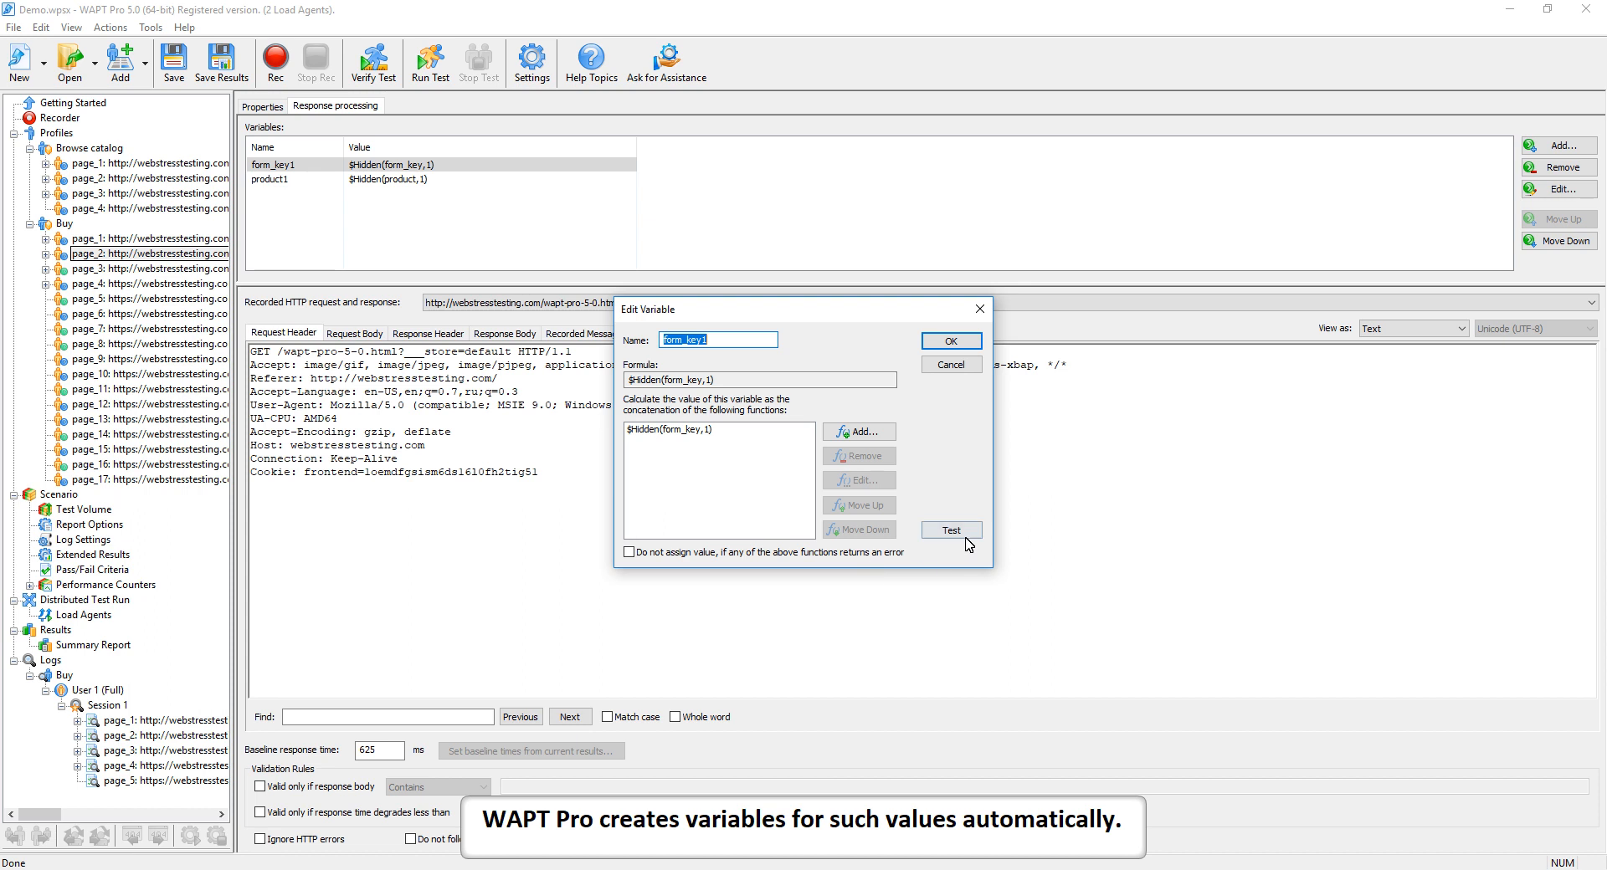
left_click(971, 536)
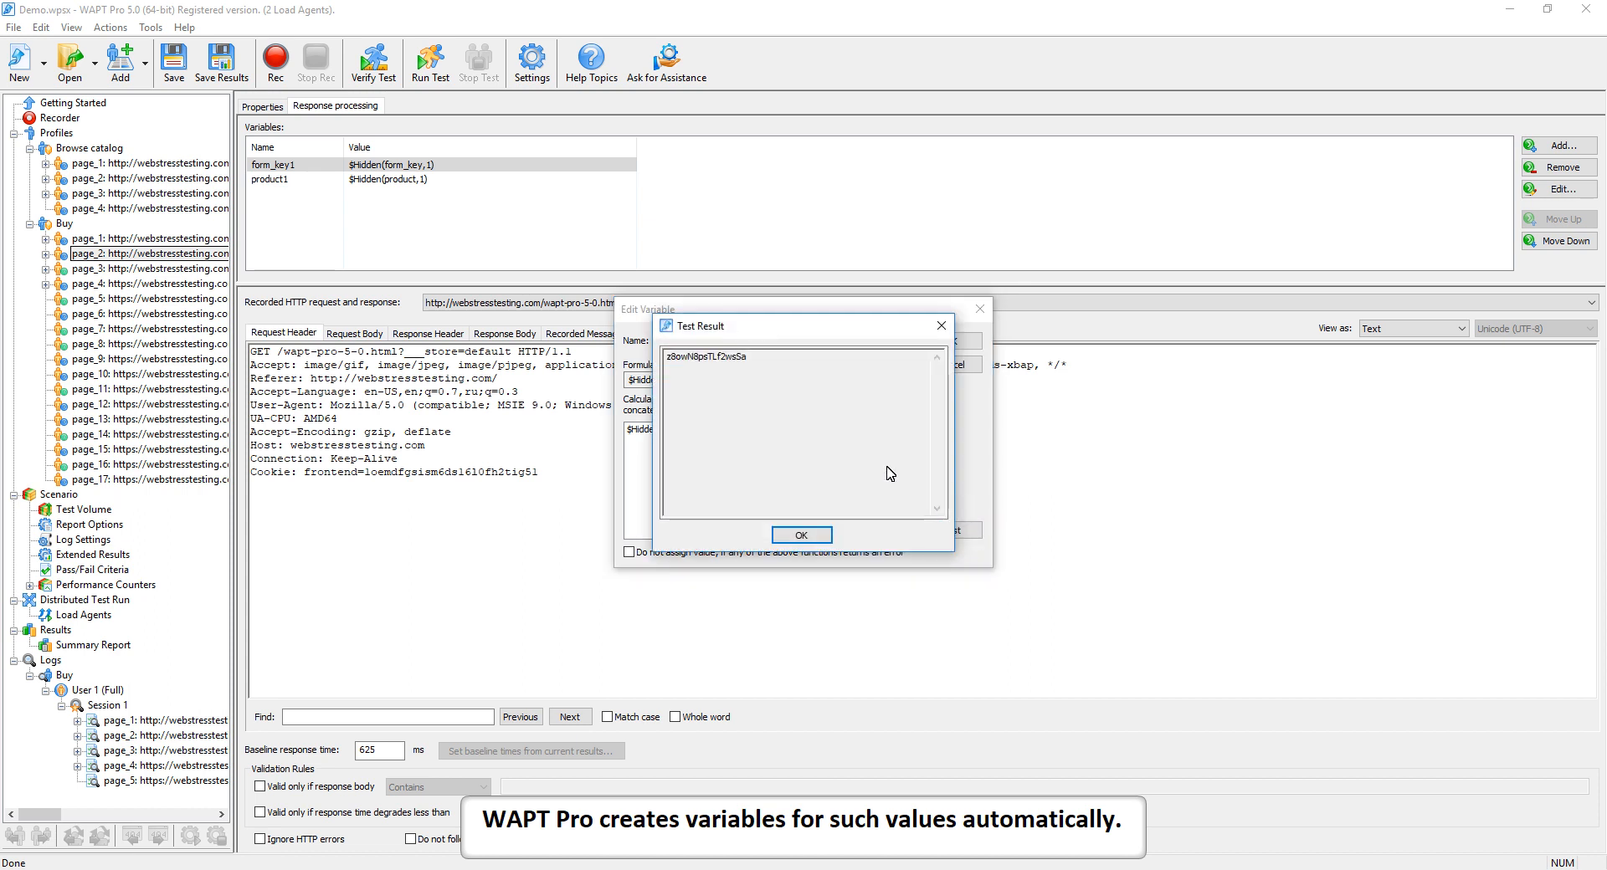
left_click(802, 535)
left_click(980, 308)
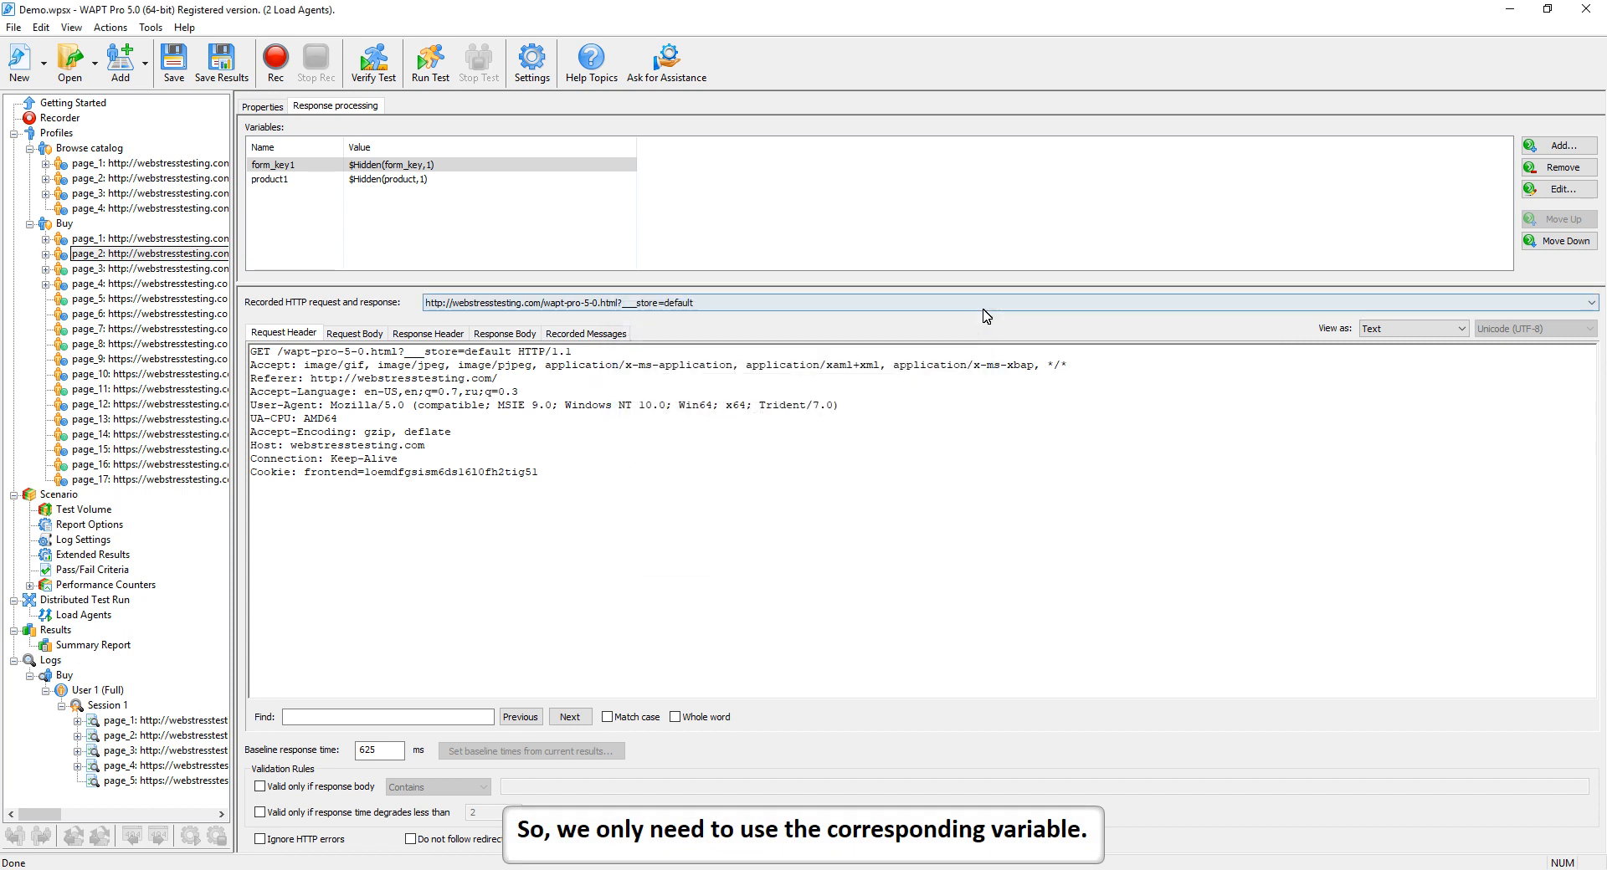
- Copy the hard-coded form key in the URL path of page_3 in the Buy profile, and replace it there with $Var(form_key1)
left_click(201, 269)
left_click(261, 106)
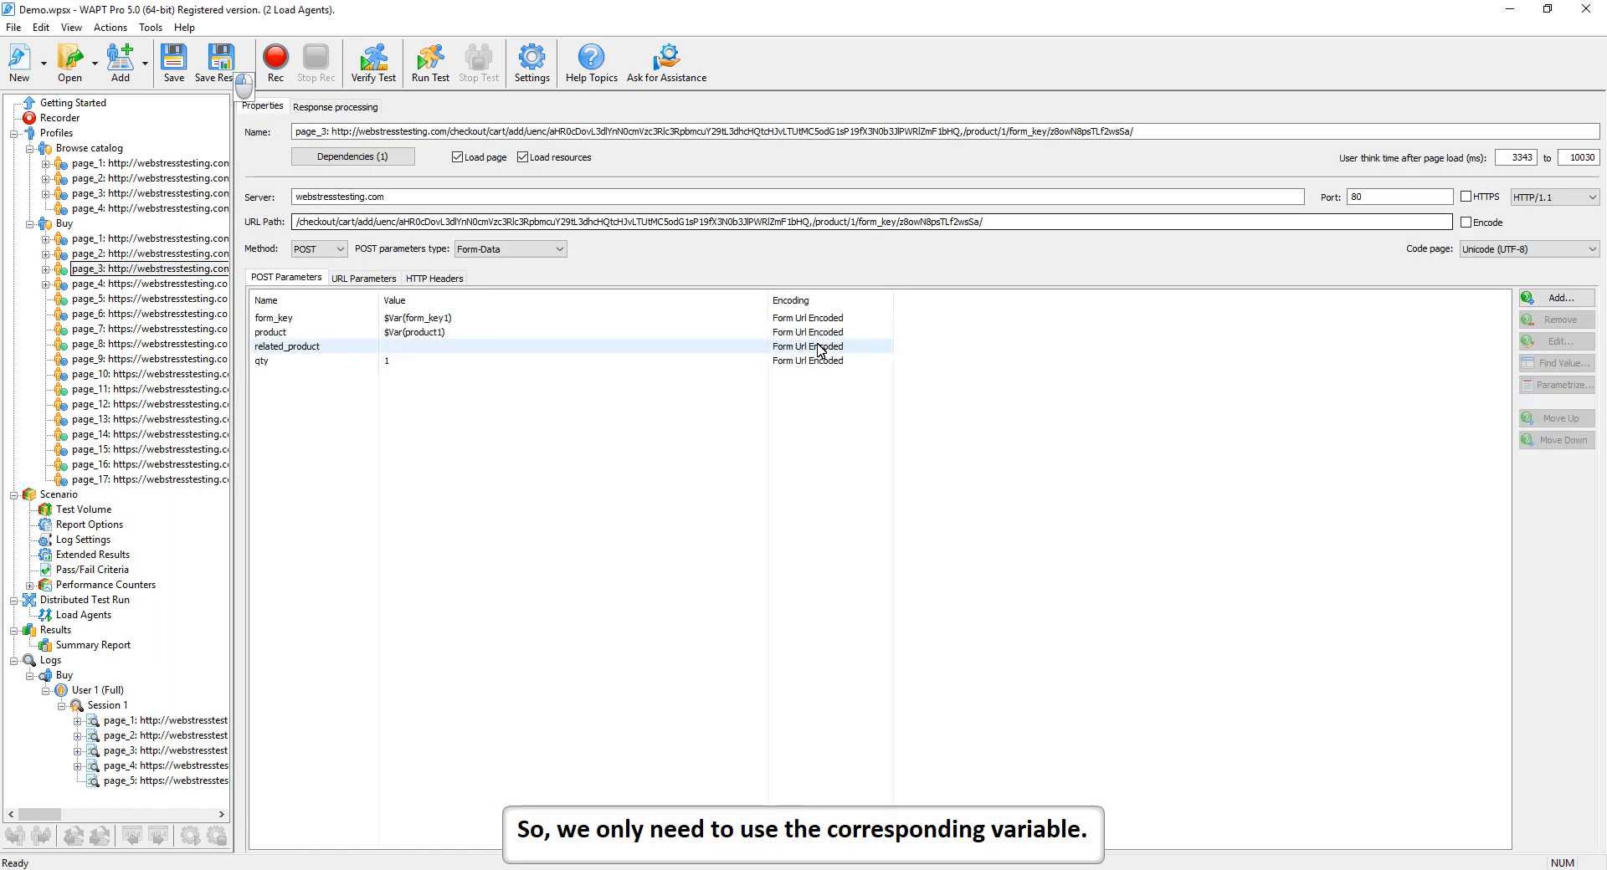
left_click(906, 222)
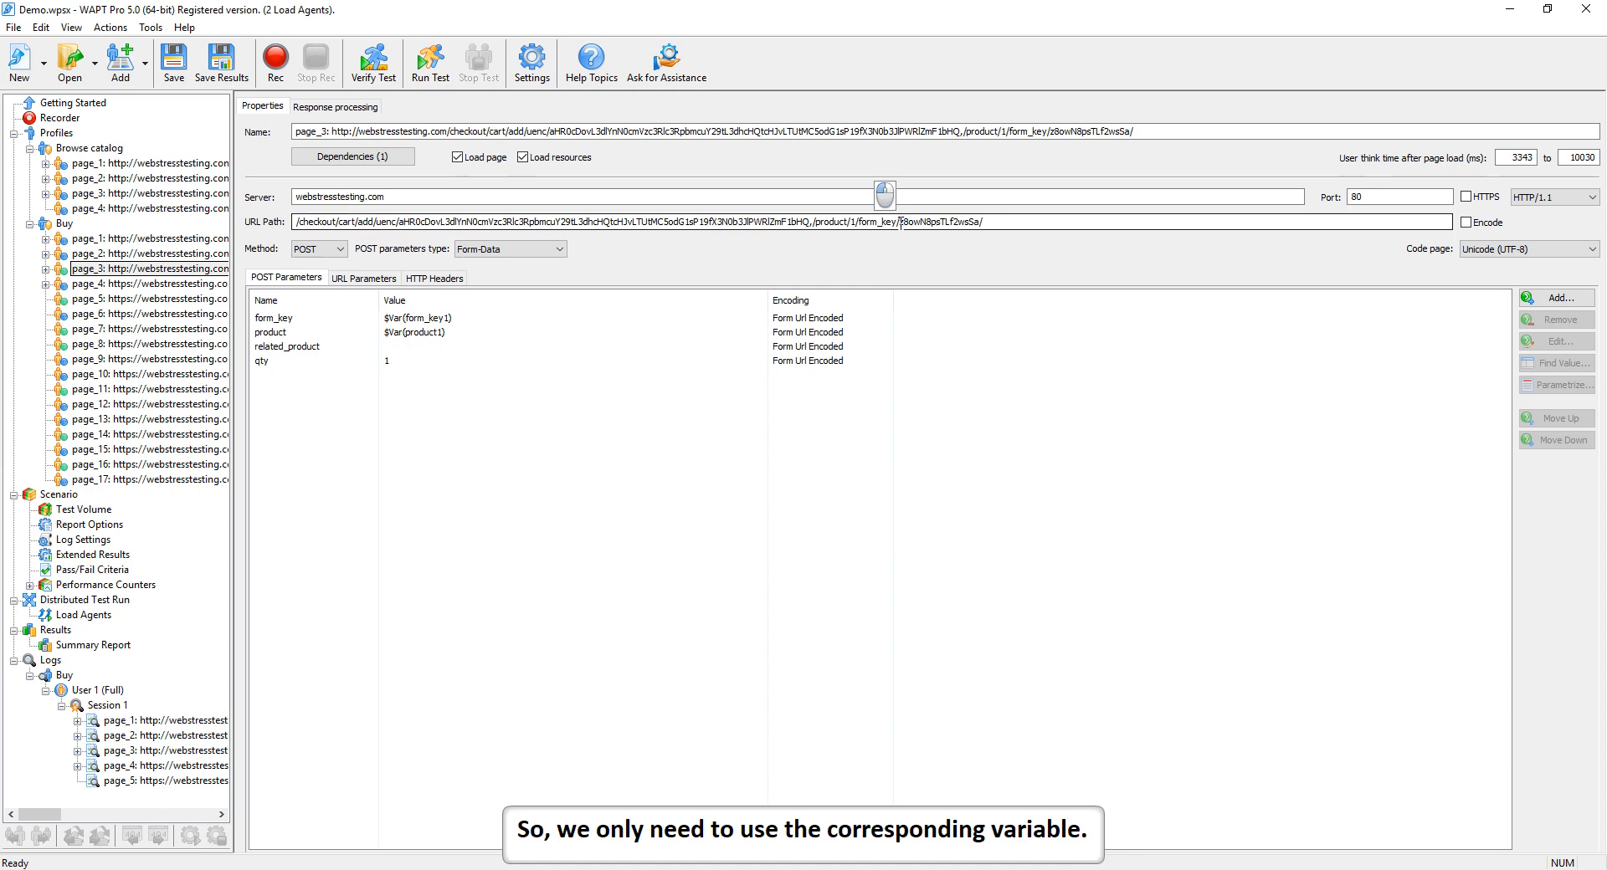
left_click_drag(900, 221, 973, 222)
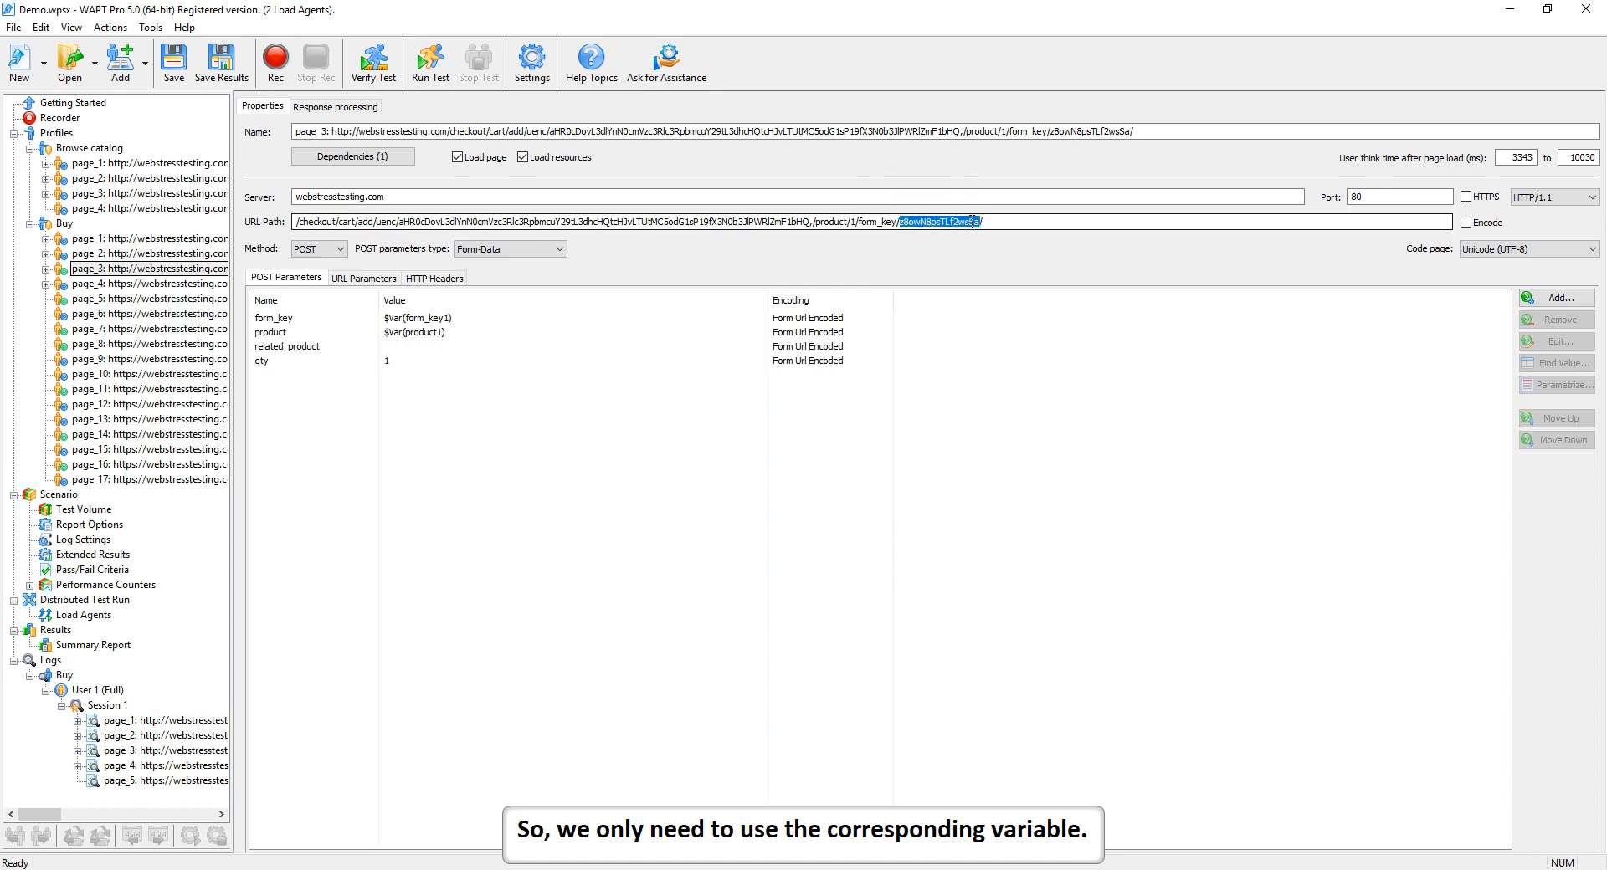
right_click(974, 222)
left_click(798, 277)
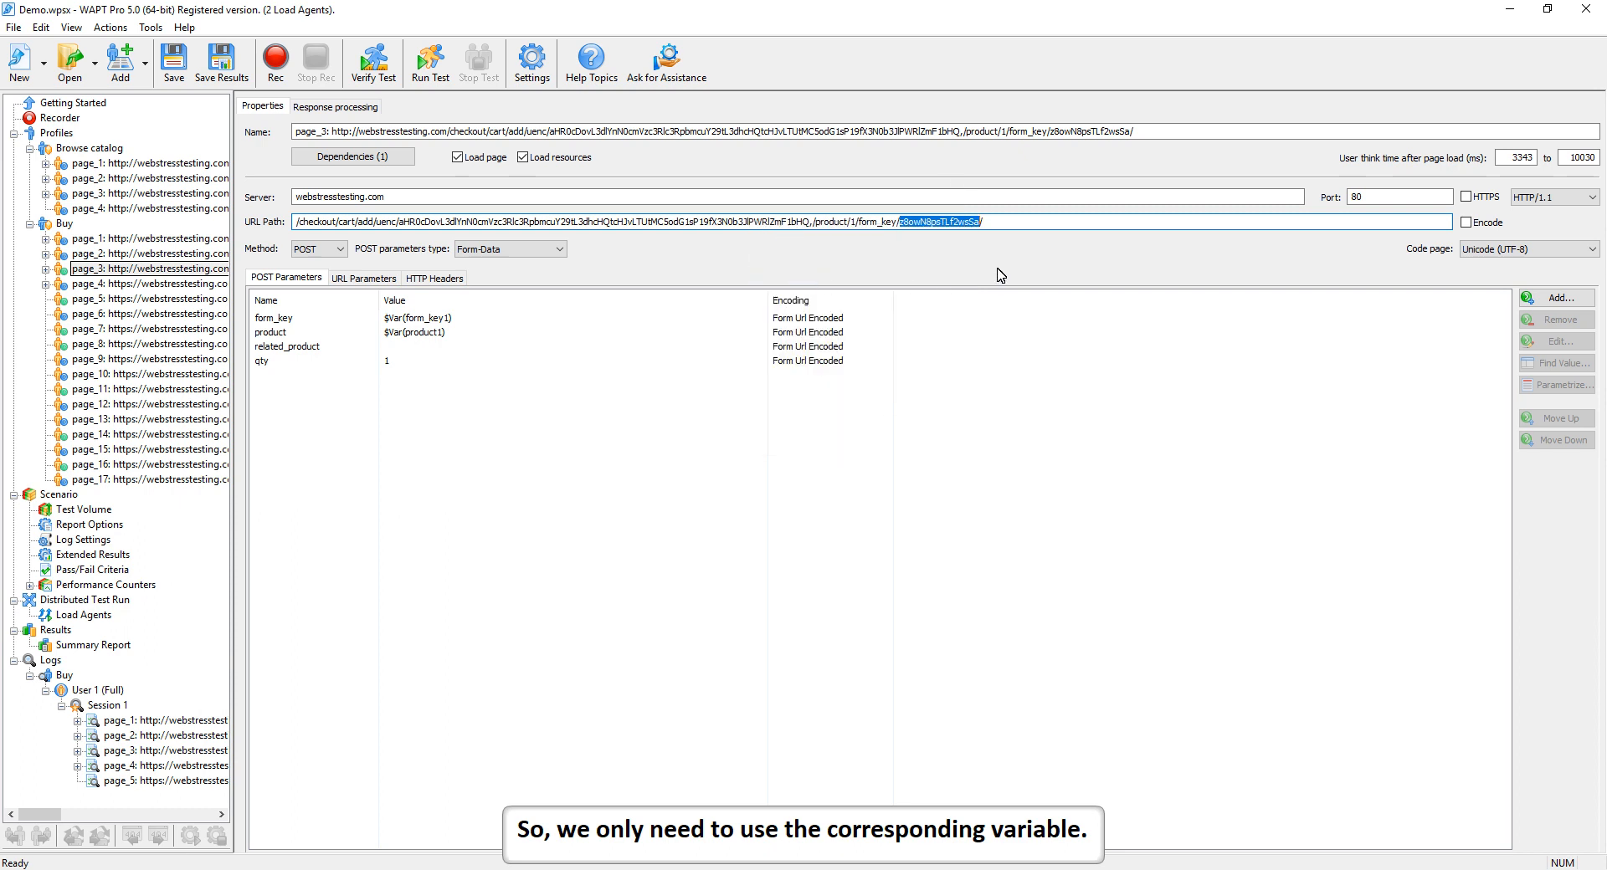
type("$")
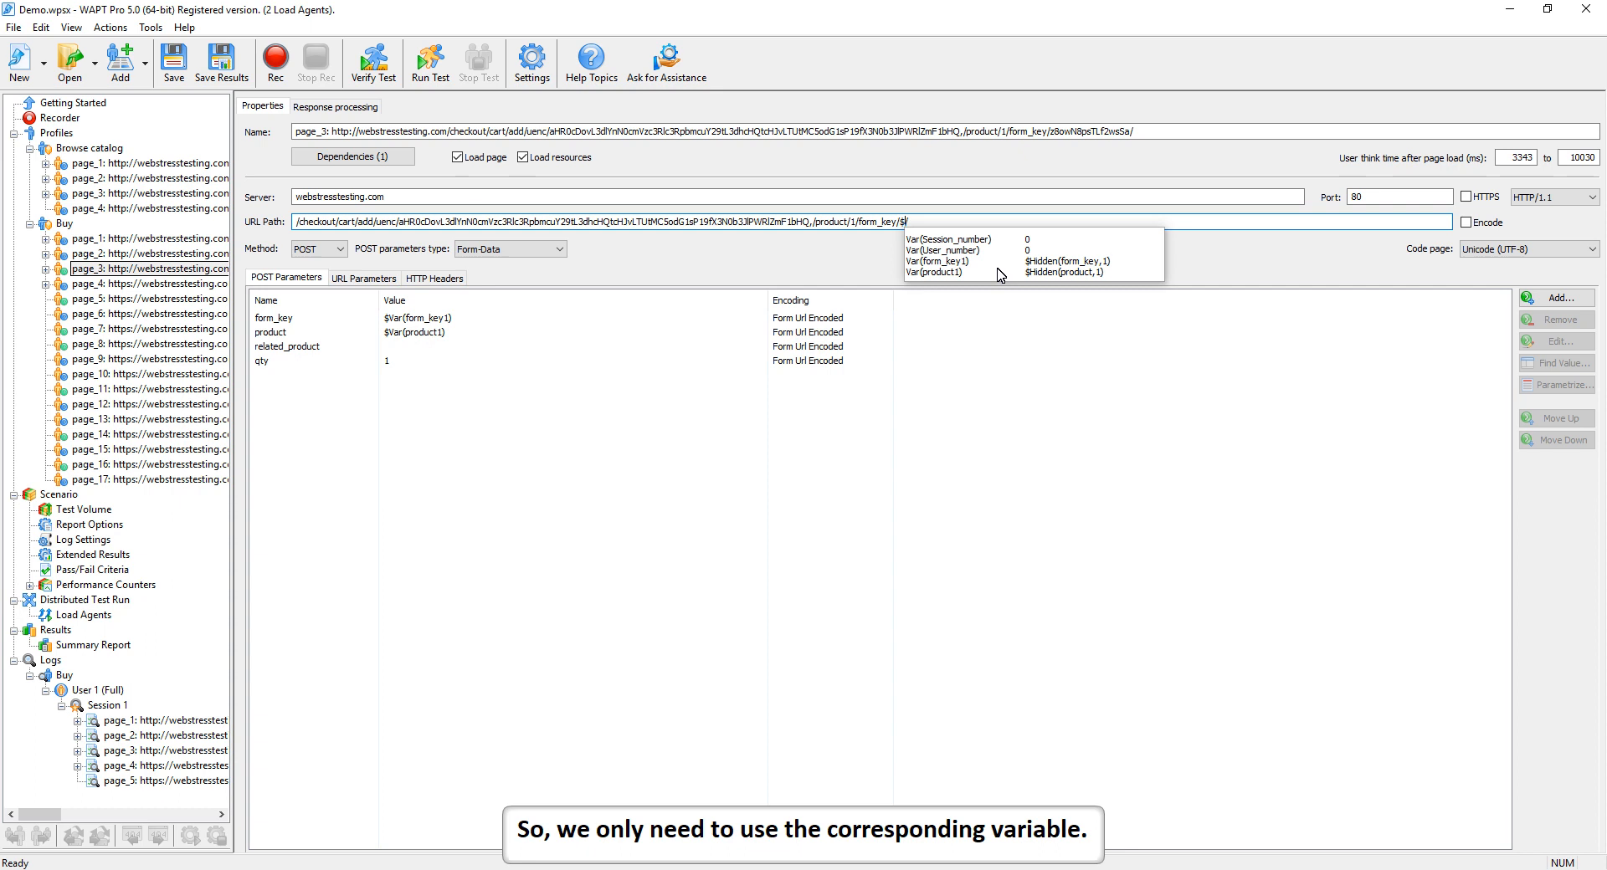
left_click(956, 262)
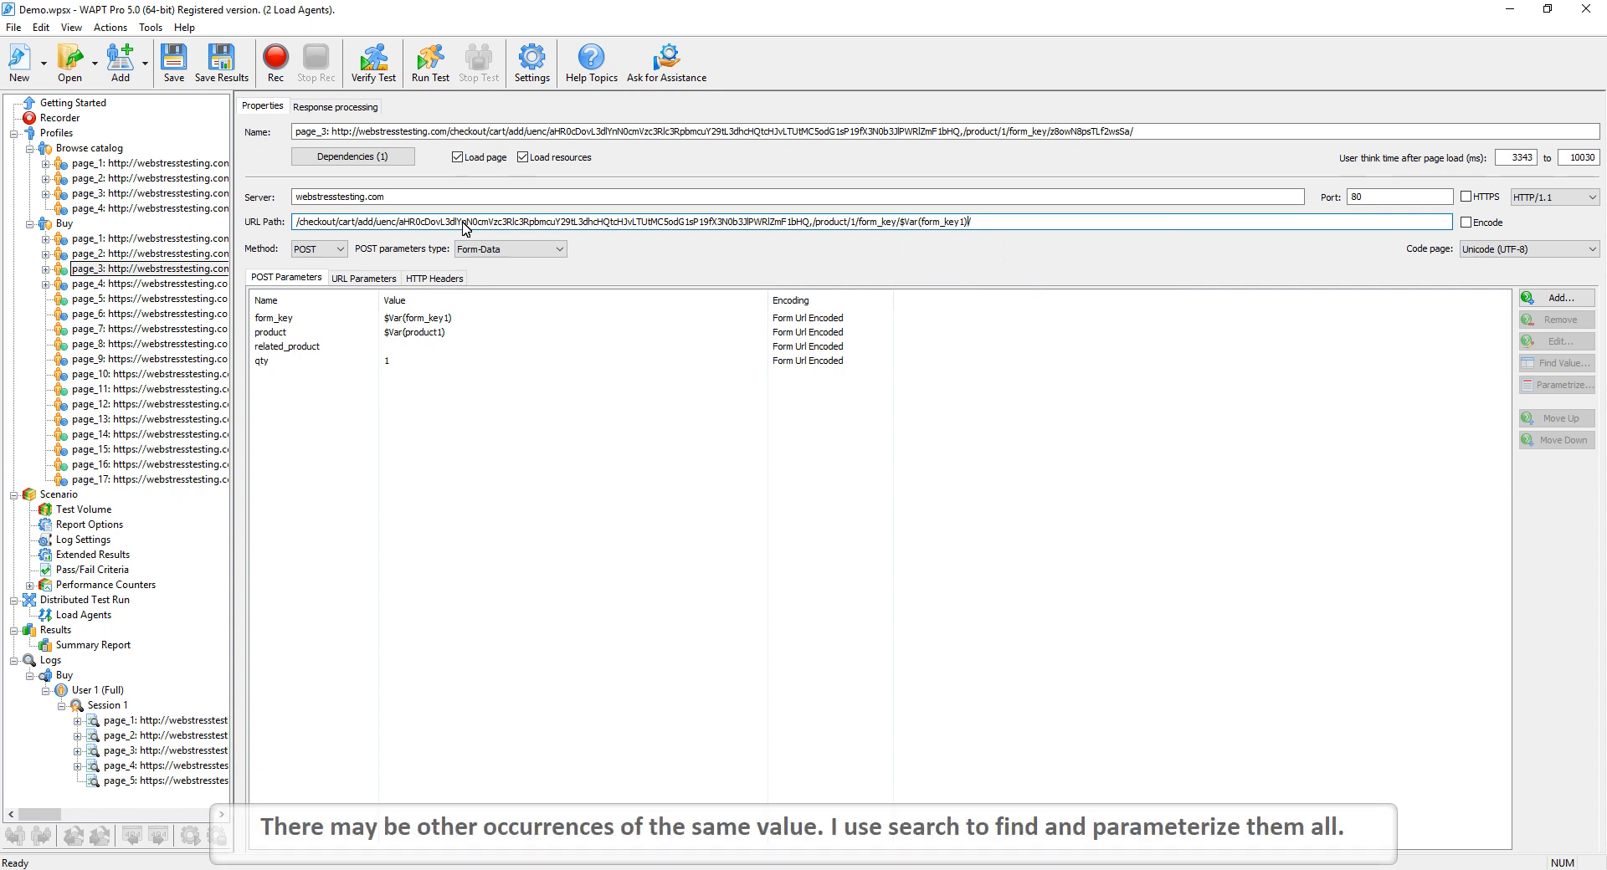
- Find all occurrences of the copied form key token in the current profile, excluding request names, recorded data and other places
left_click(40, 26)
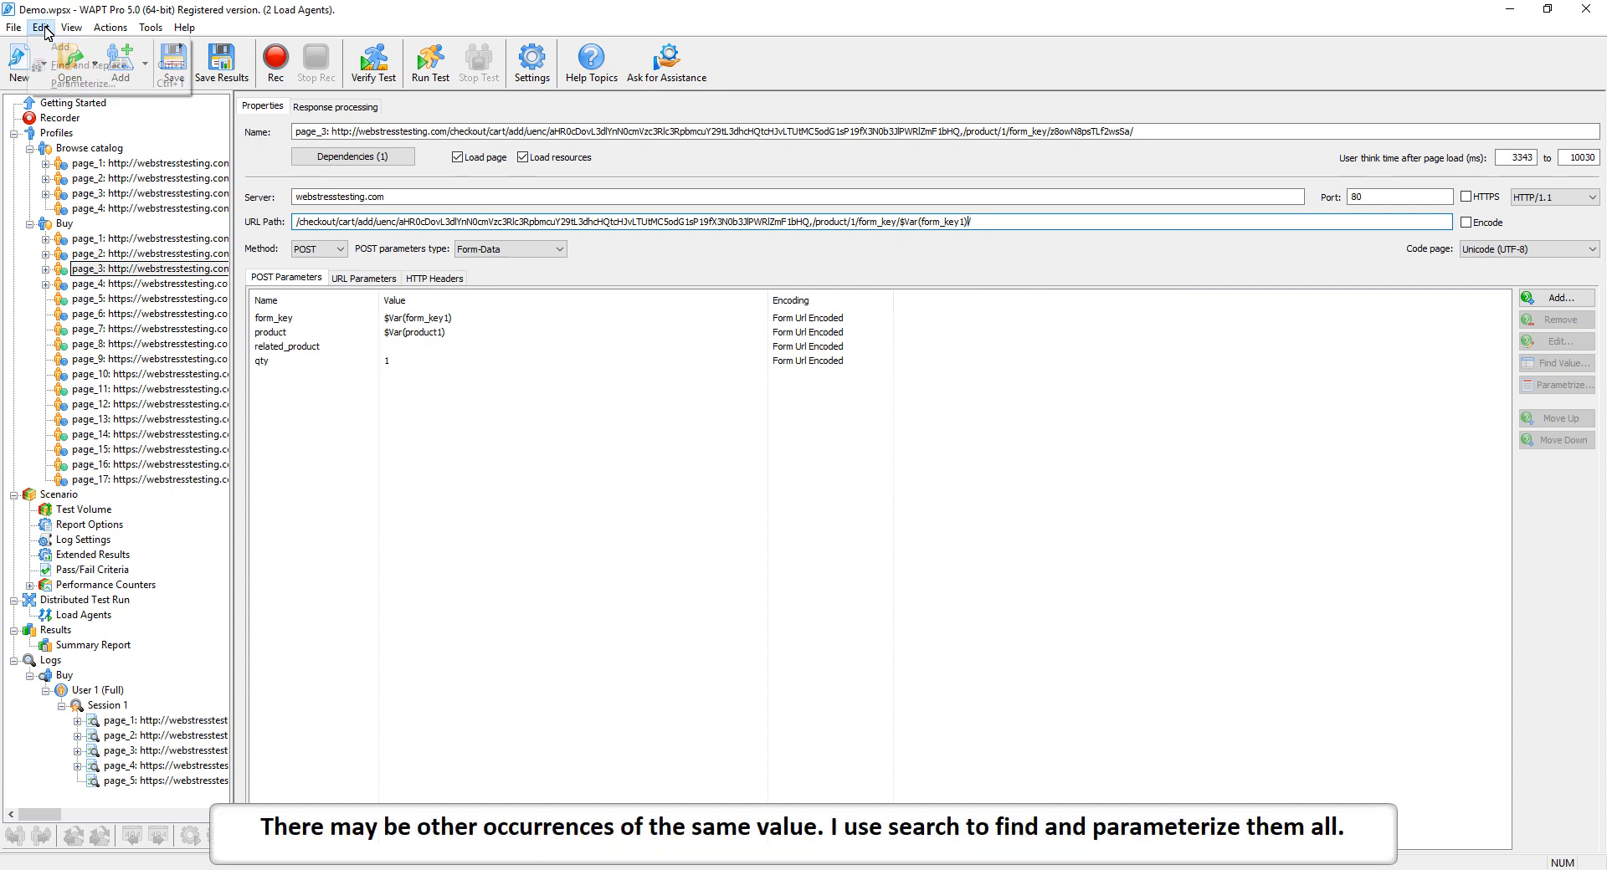
left_click(56, 65)
key("ctrl+v")
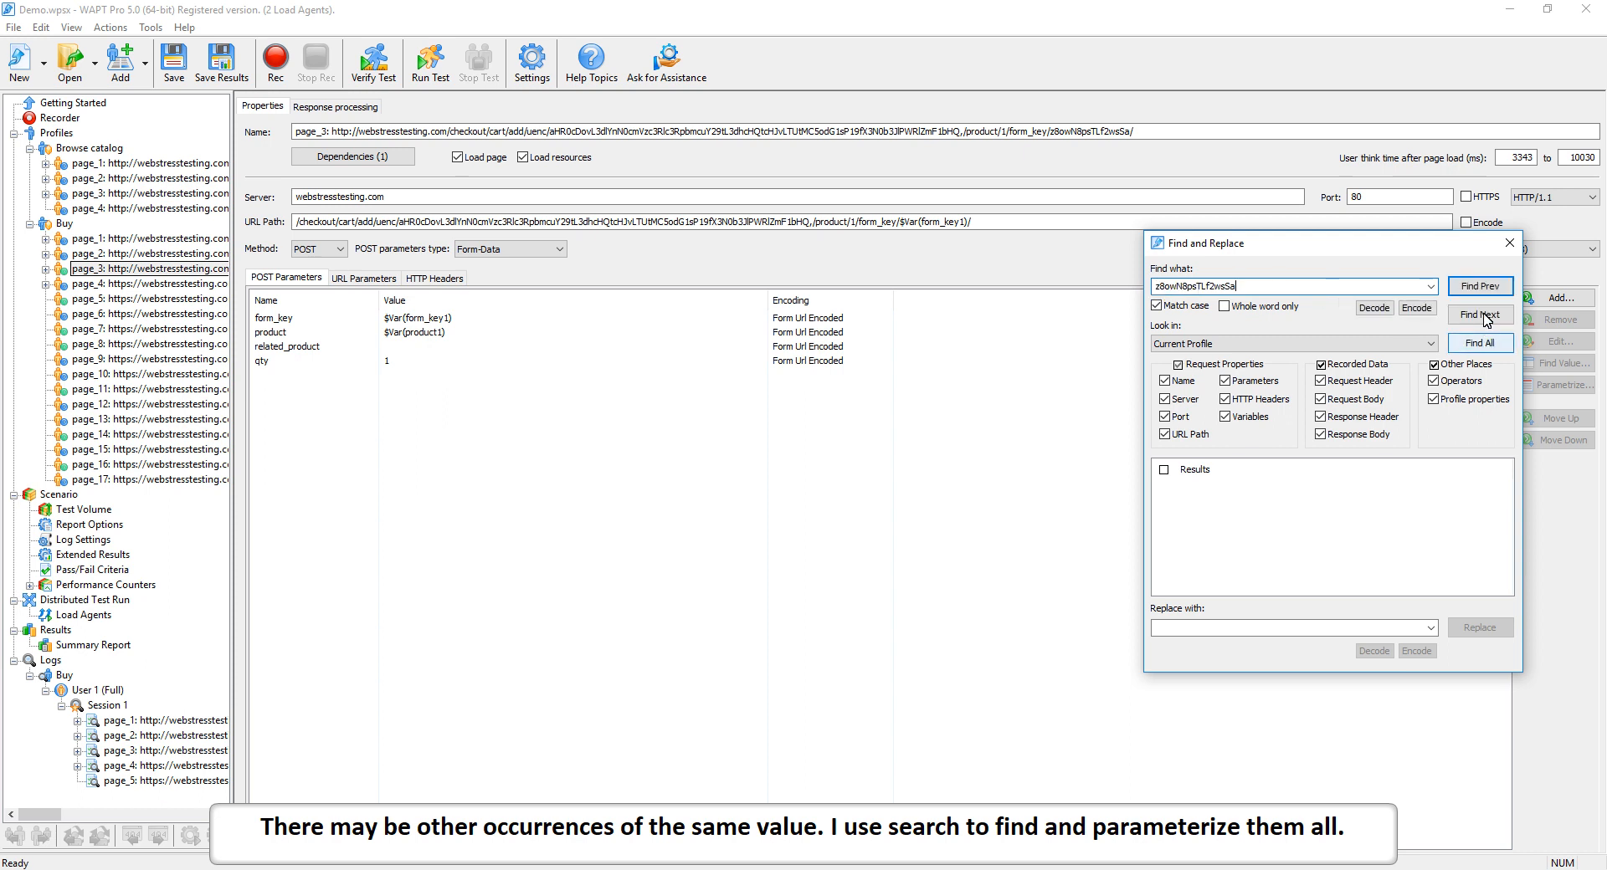
left_click(1482, 343)
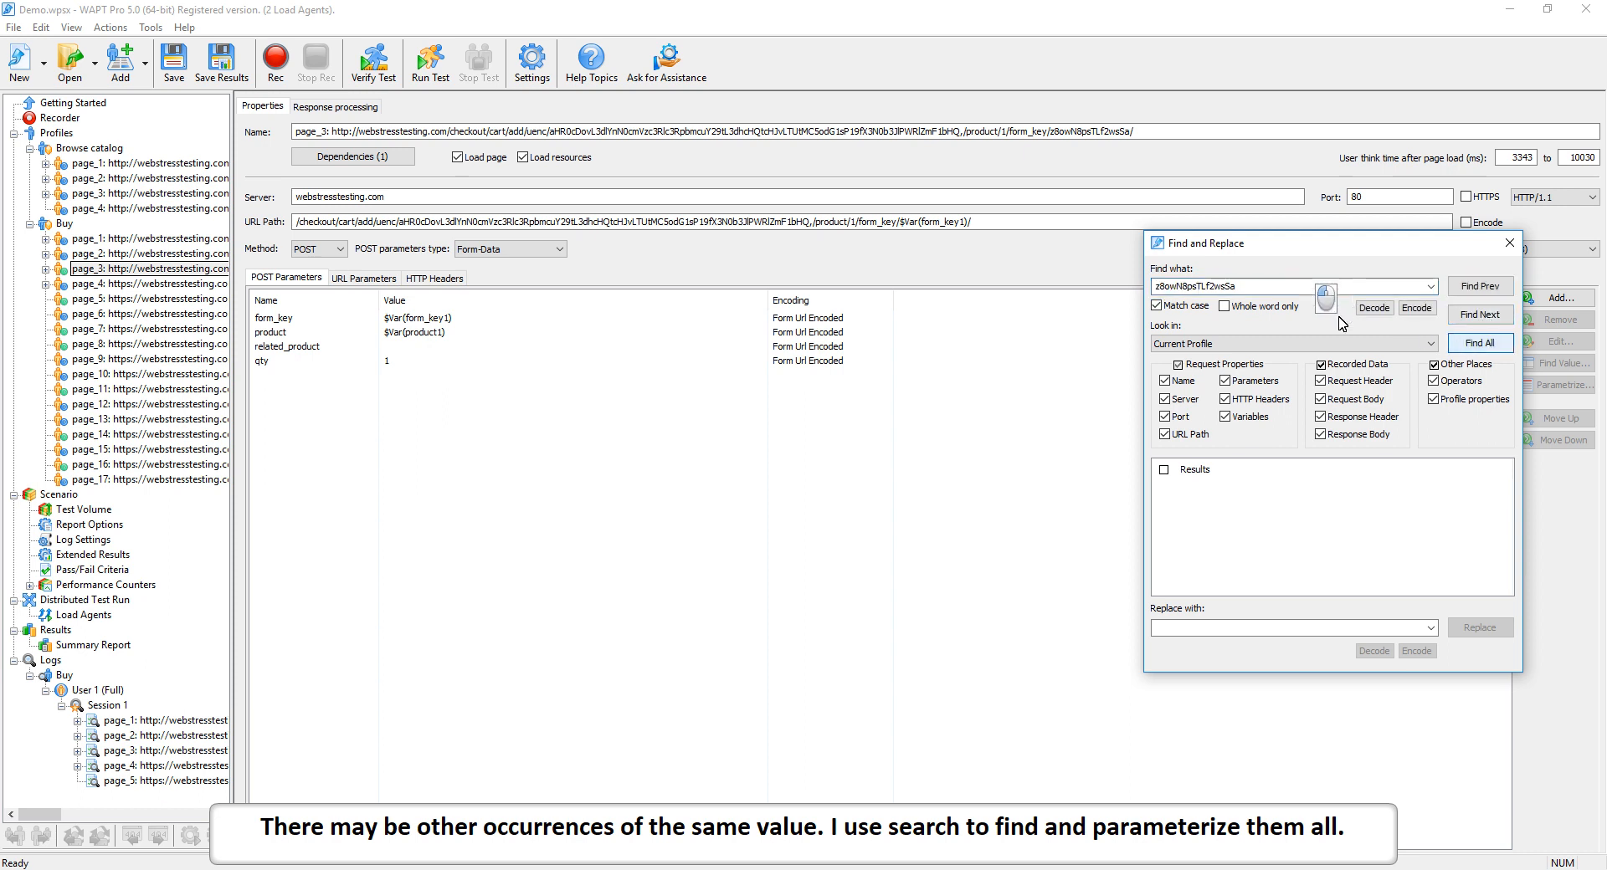
left_click(1322, 364)
left_click(1434, 365)
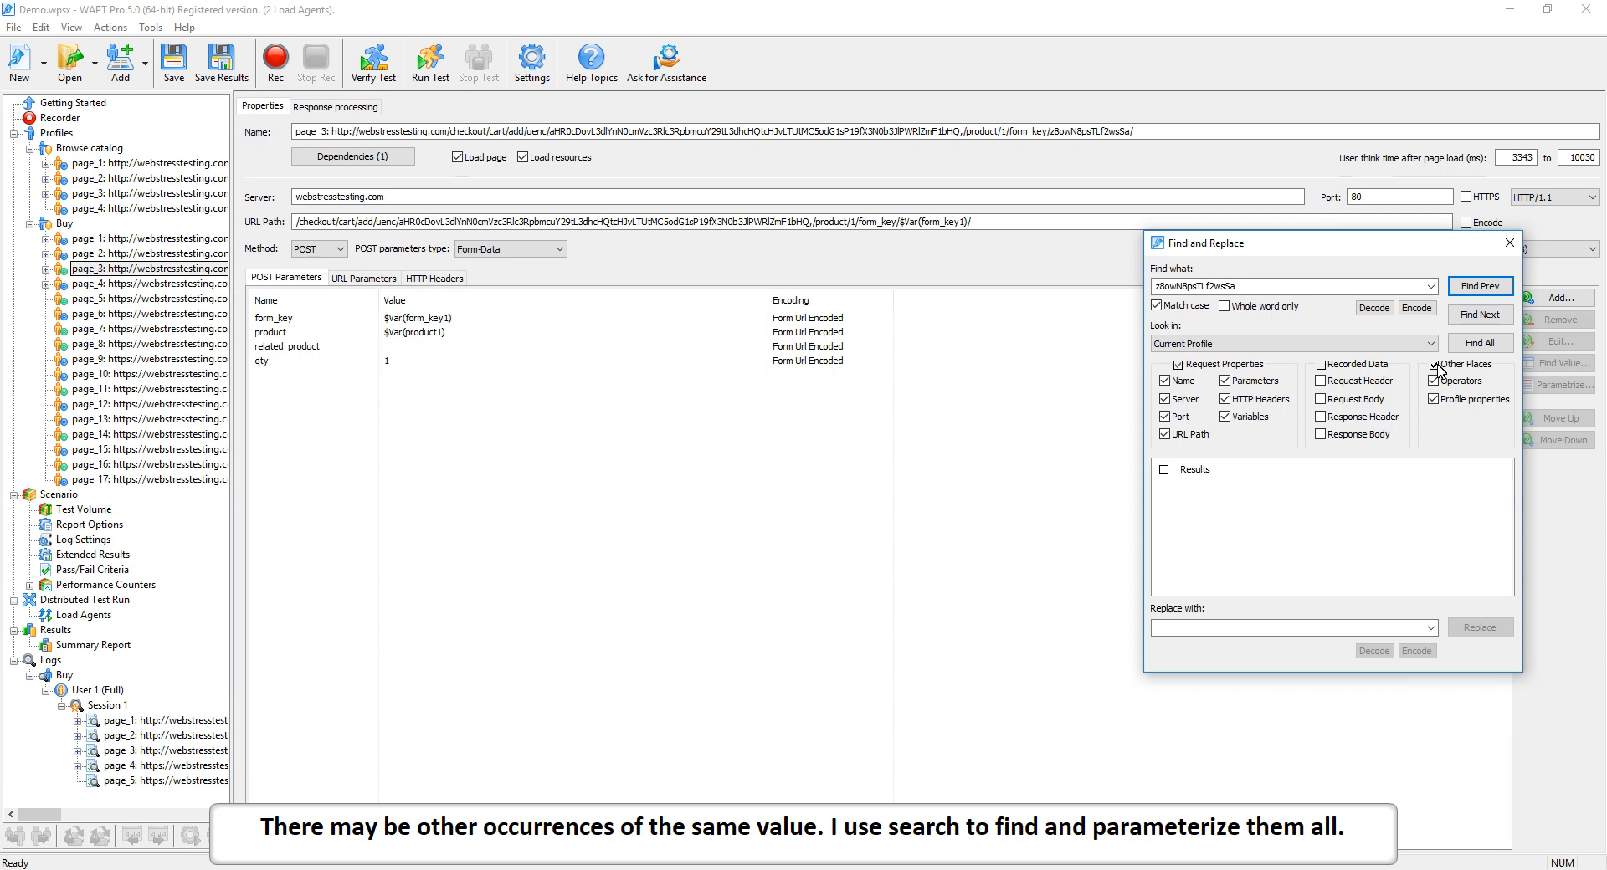
left_click(1164, 381)
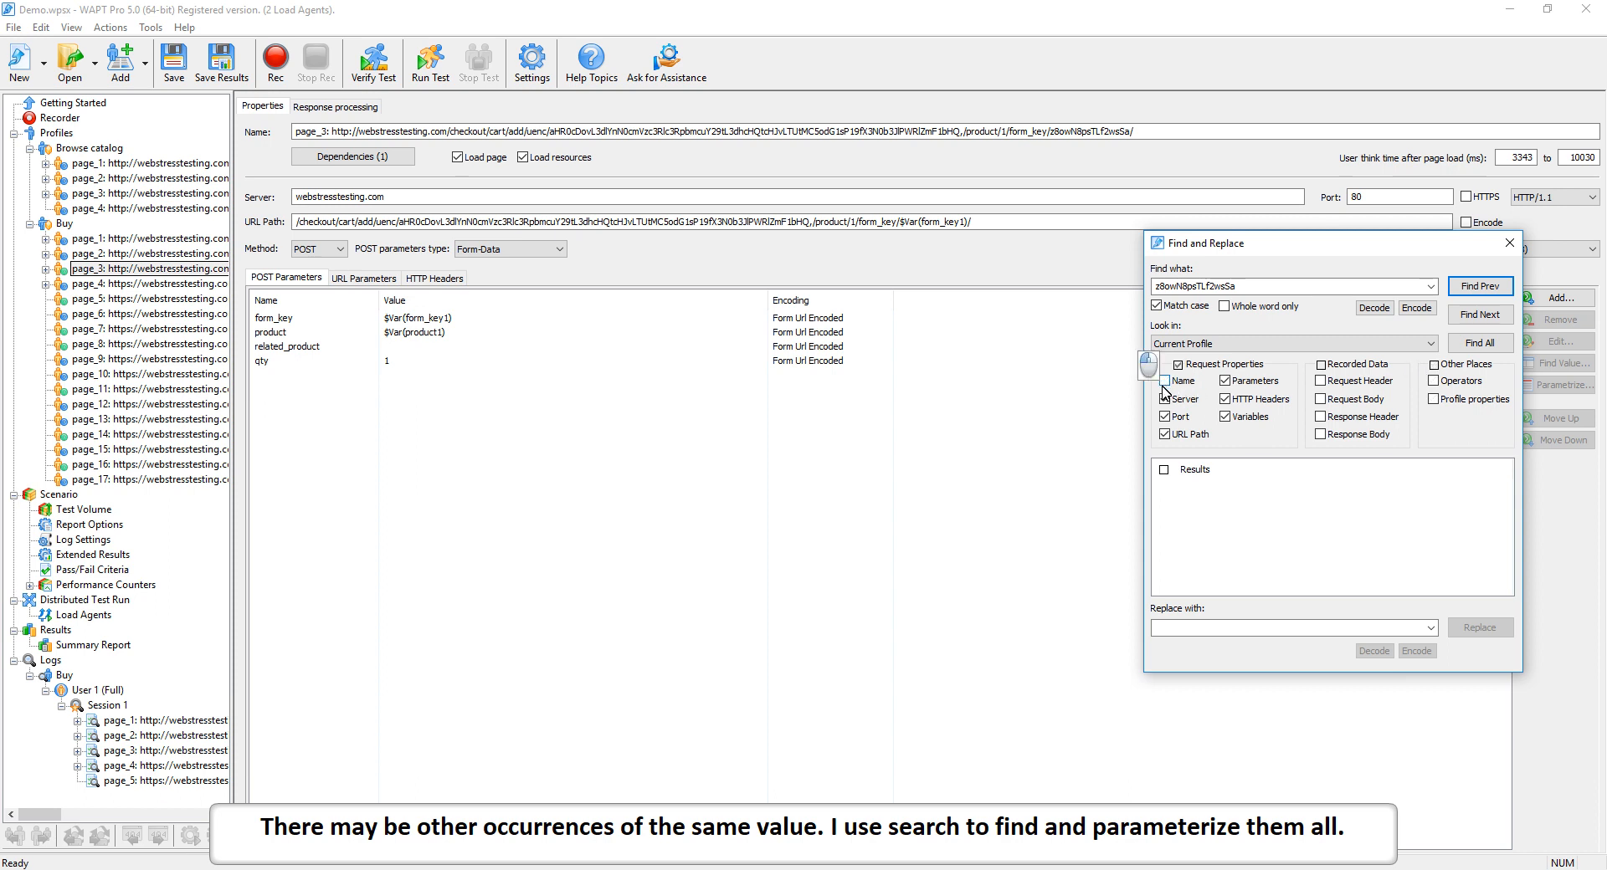
left_click(1470, 344)
- Open the found page_16 request, replace the form key in its URL path with $Var(form_key1), and close the search
left_click(1379, 487)
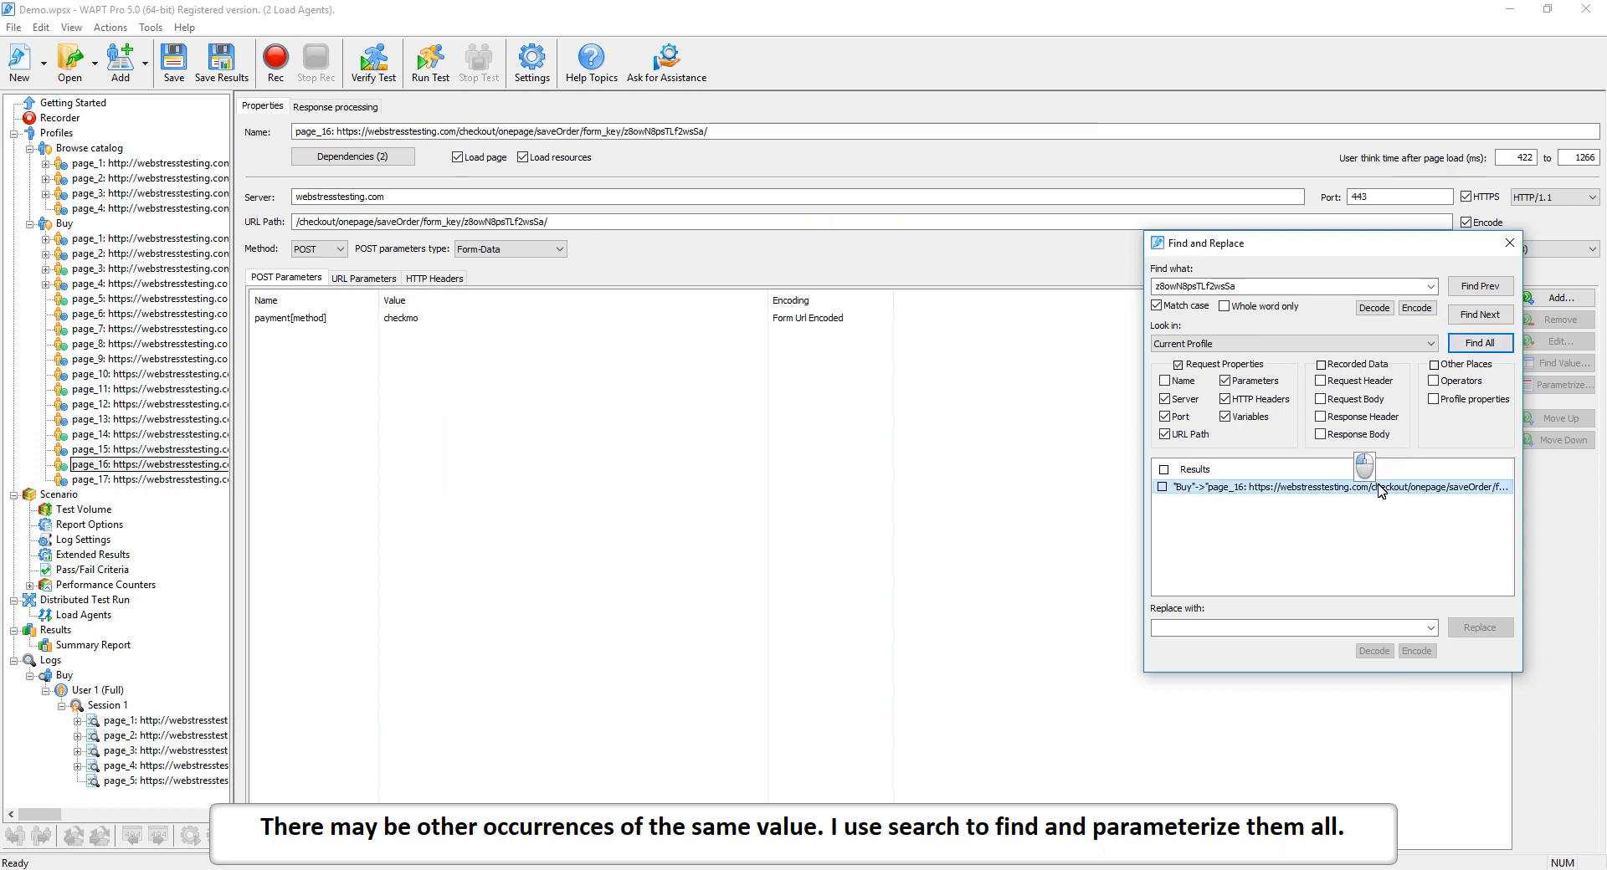
left_click(466, 222)
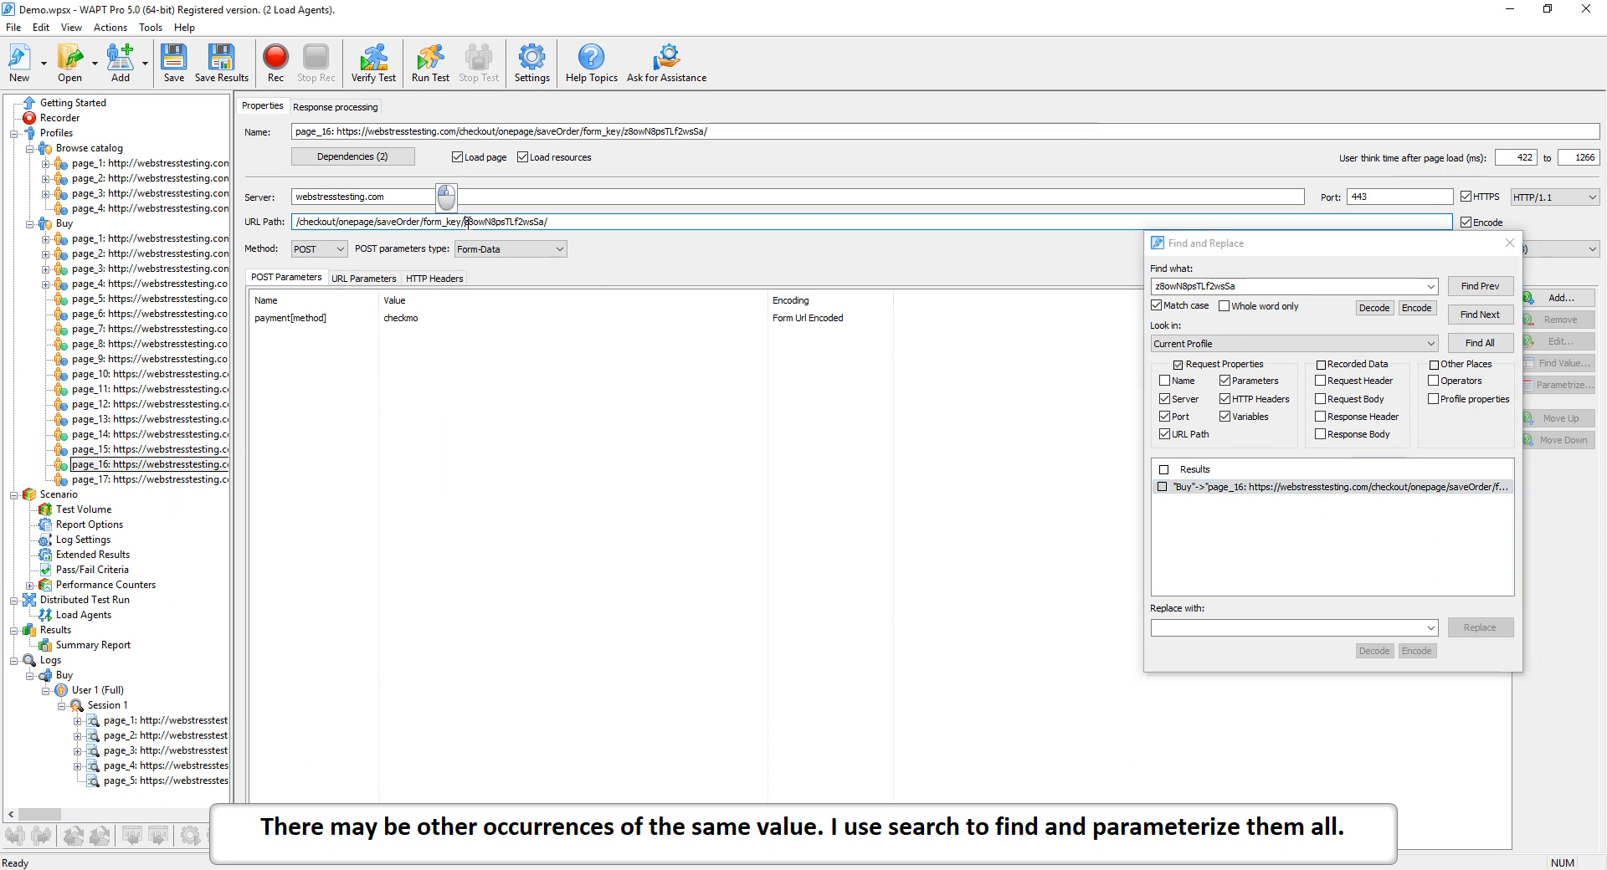
left_click_drag(465, 222, 540, 221)
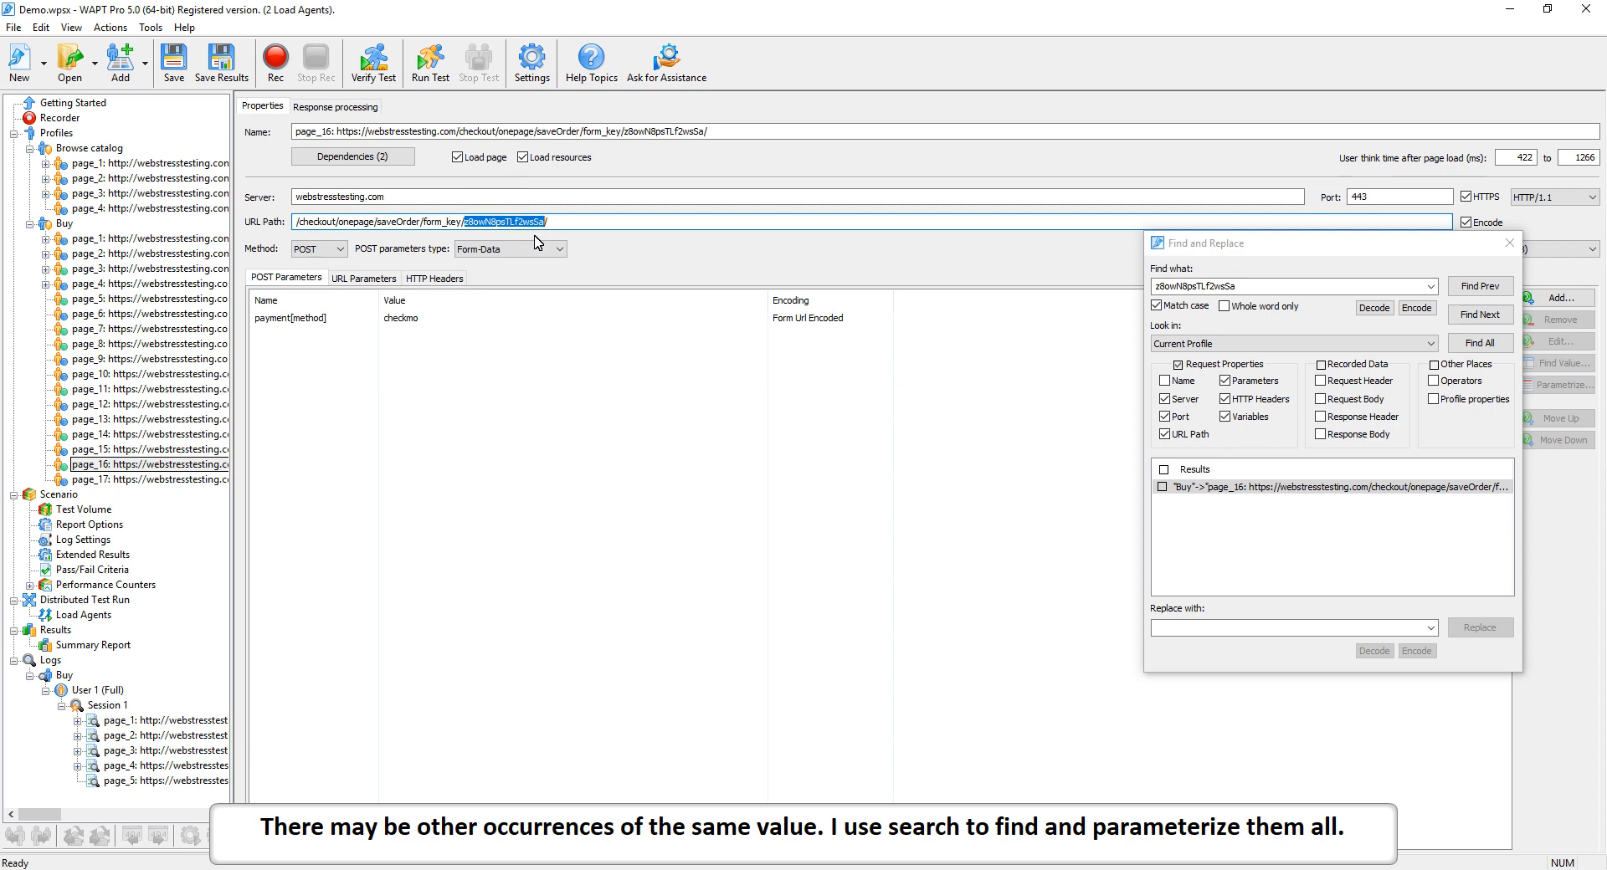
type("$")
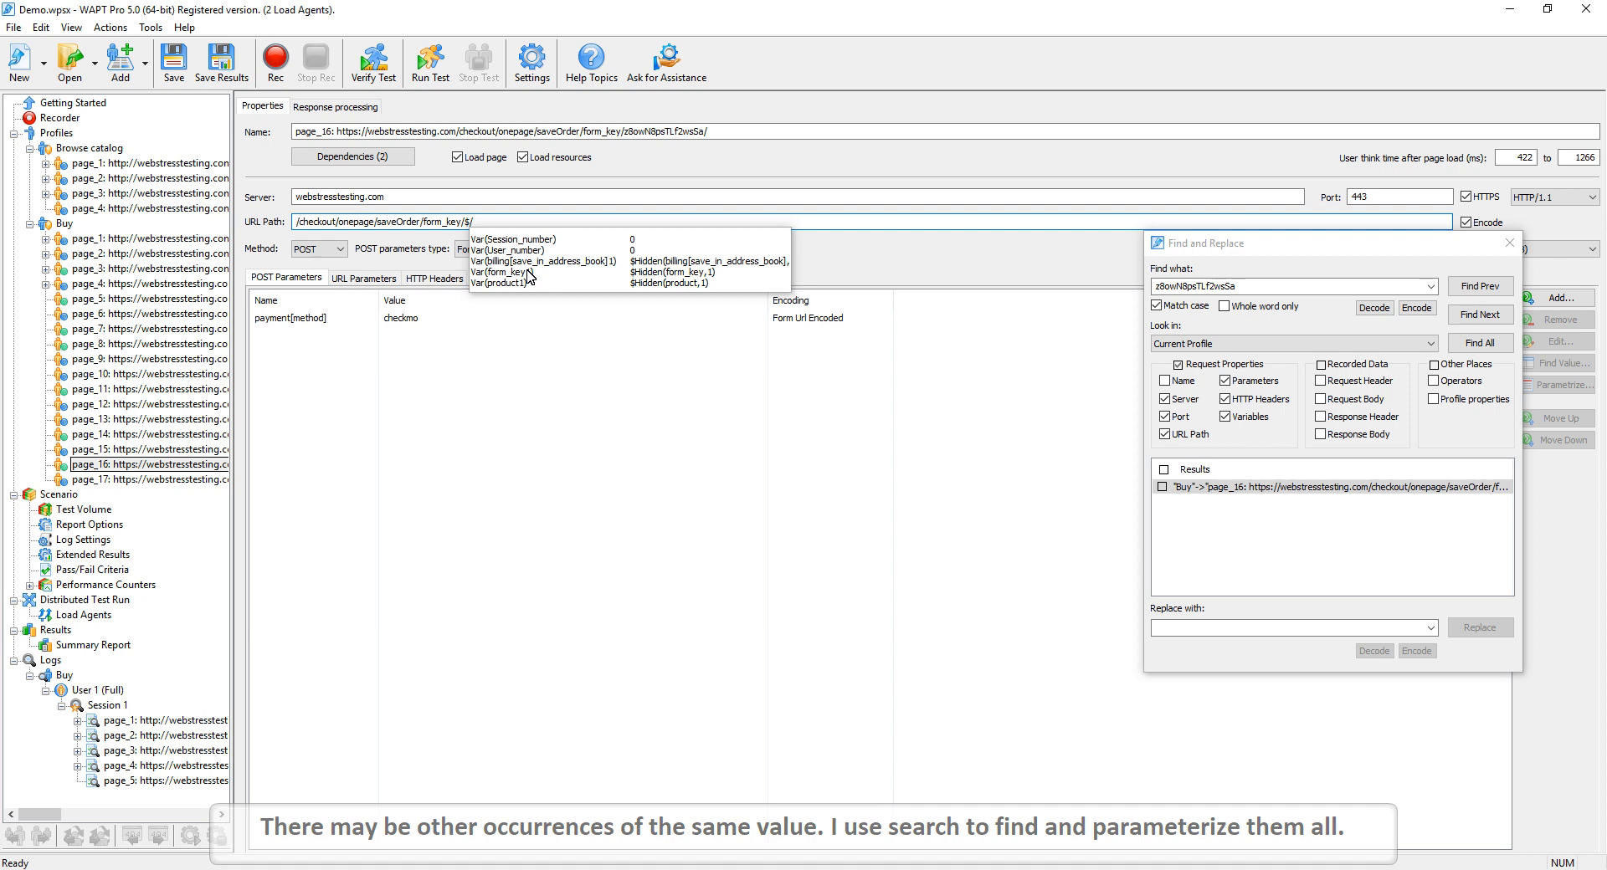
left_click(523, 272)
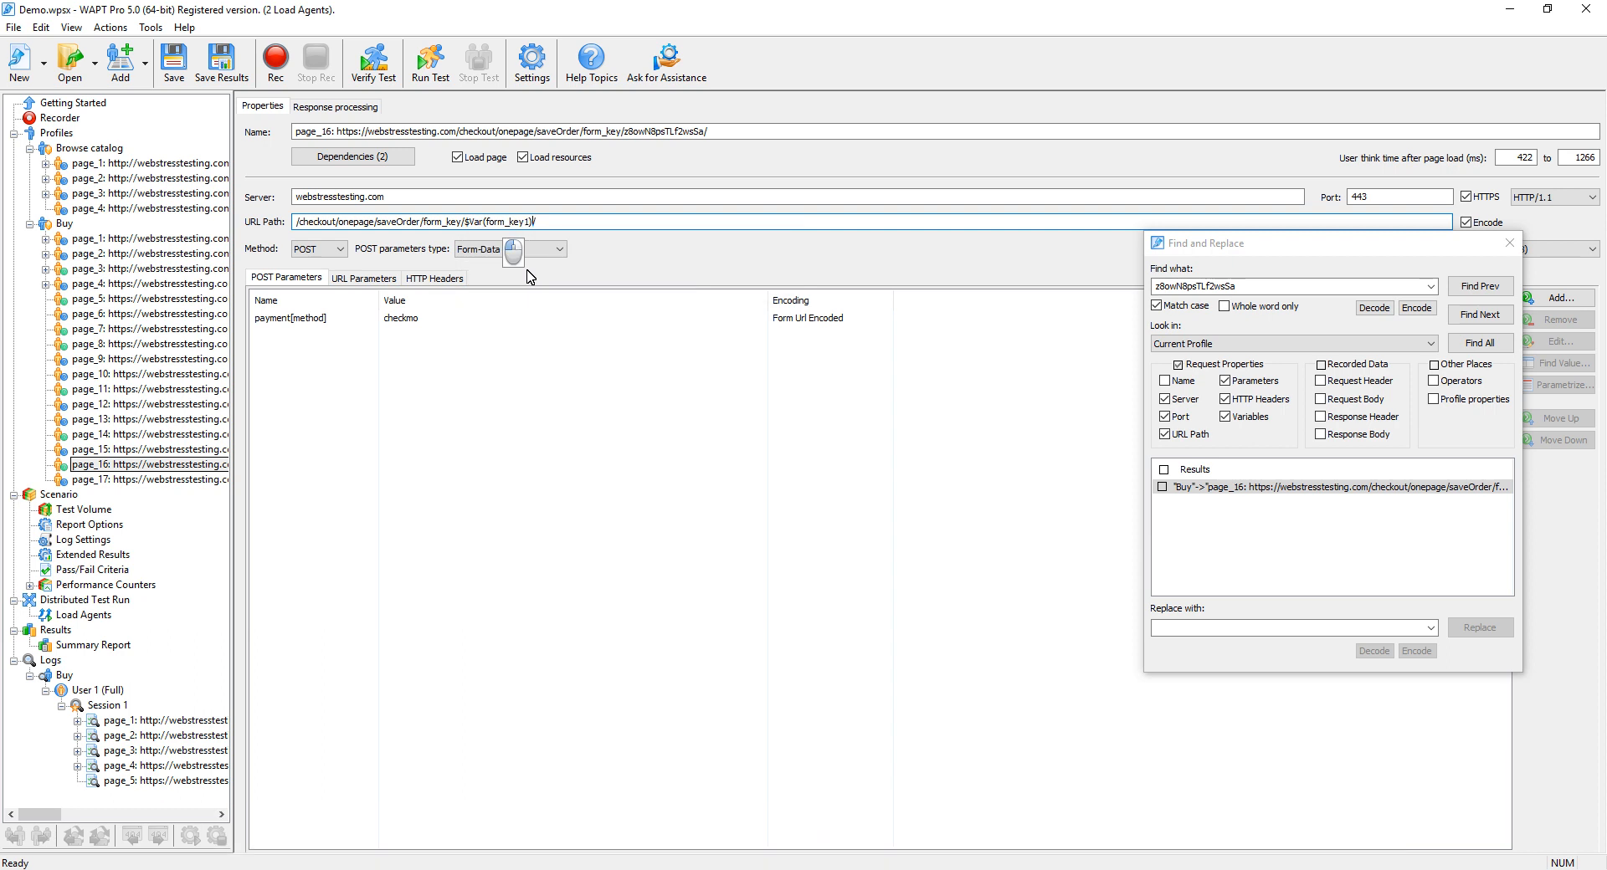
left_click(1510, 243)
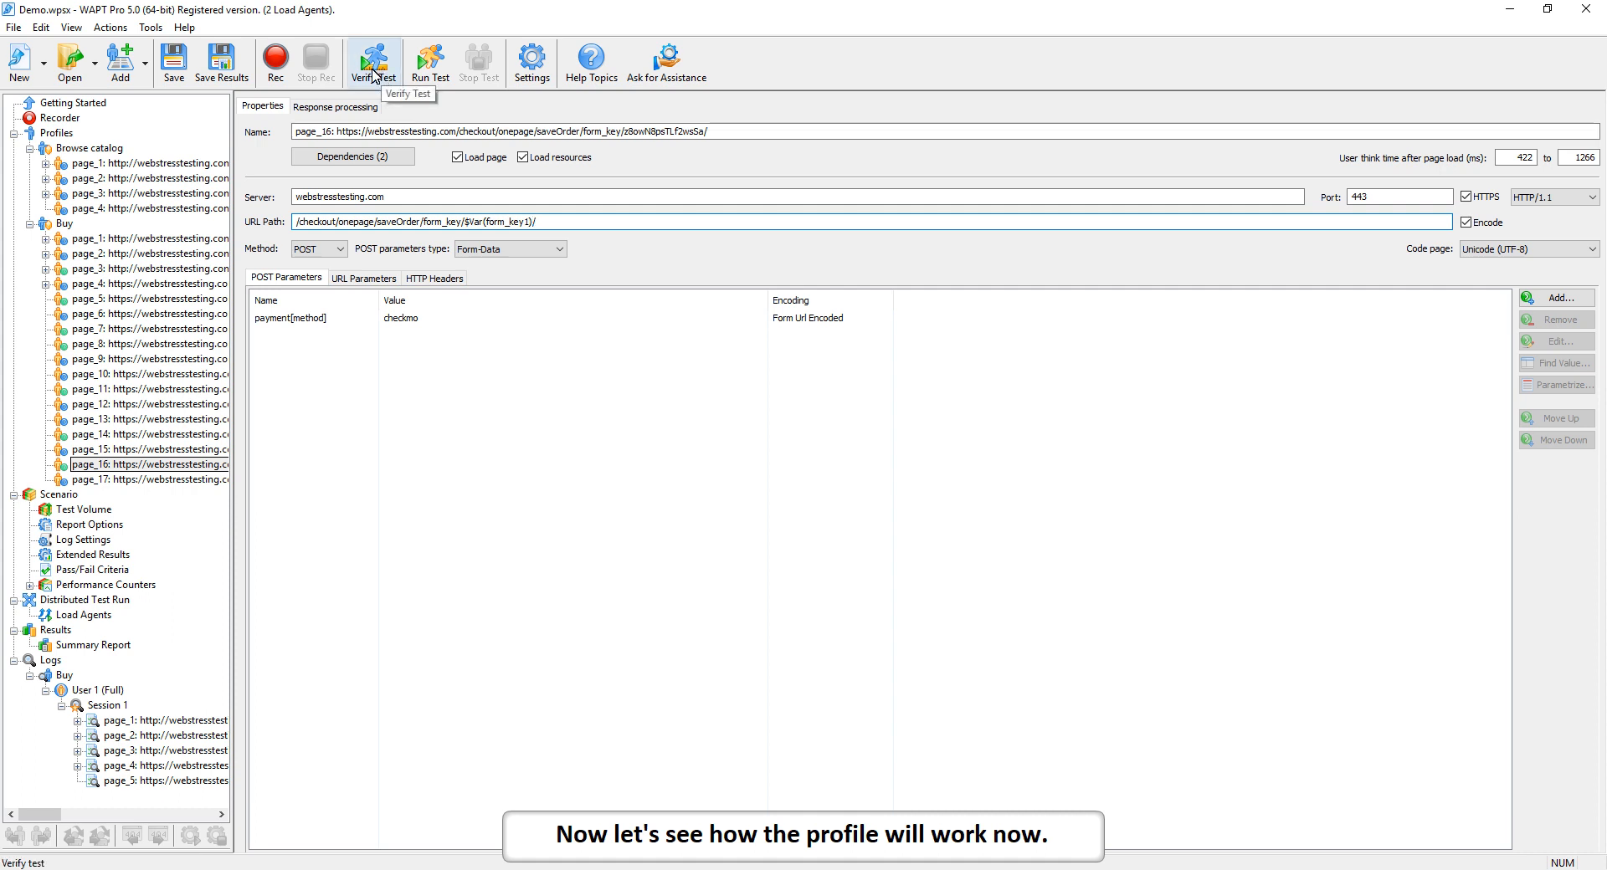
- Rerun the verification test for the Buy profile only, ignoring think times between requests
left_click(374, 74)
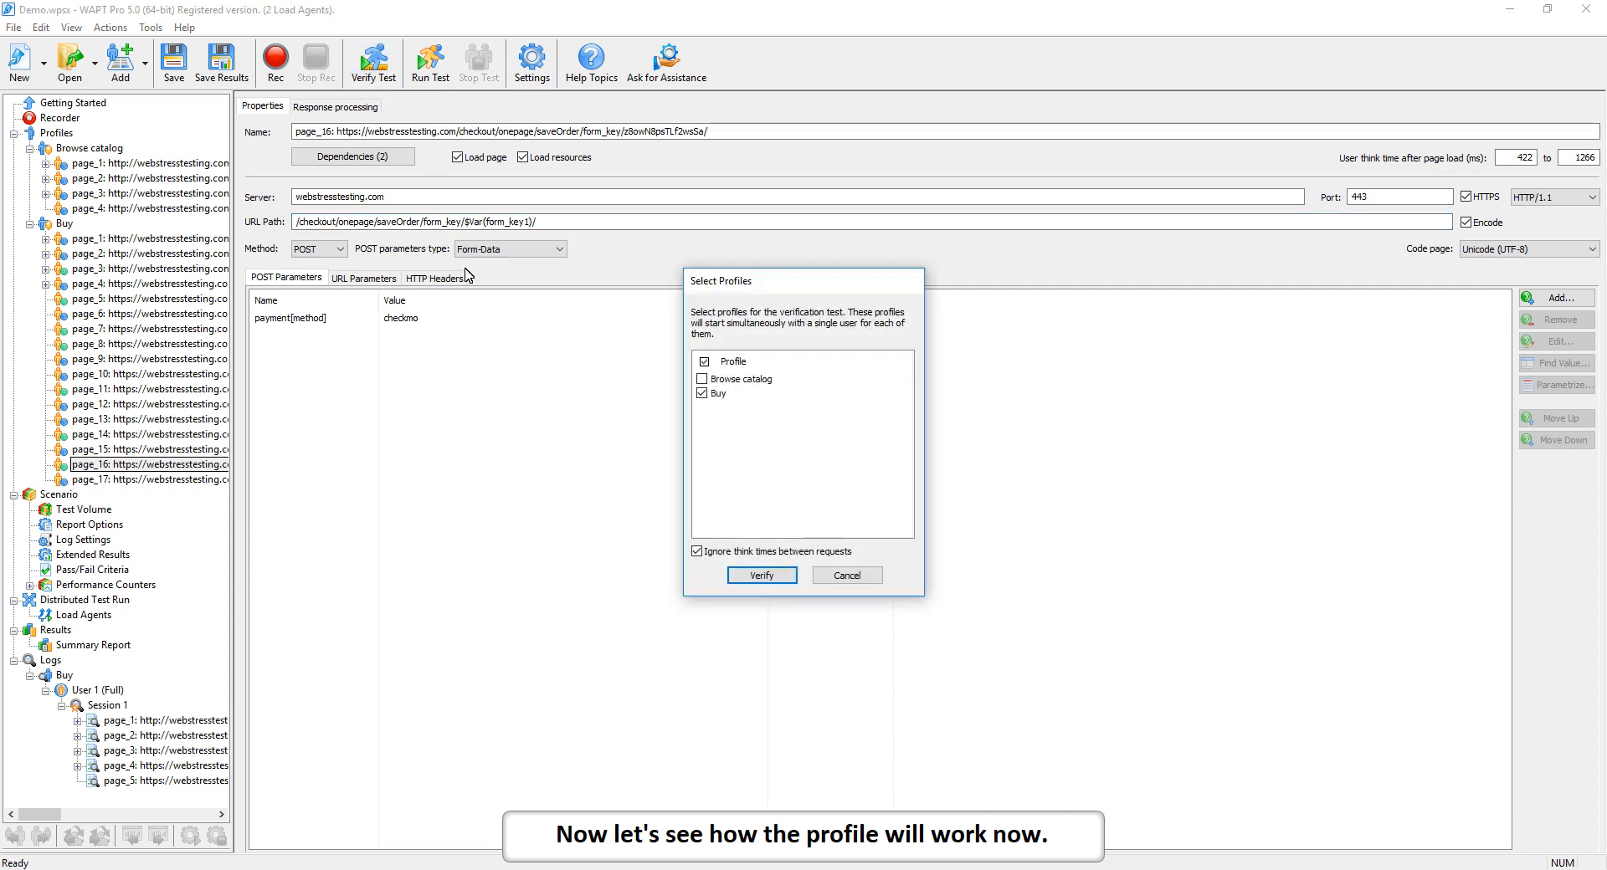
left_click(779, 575)
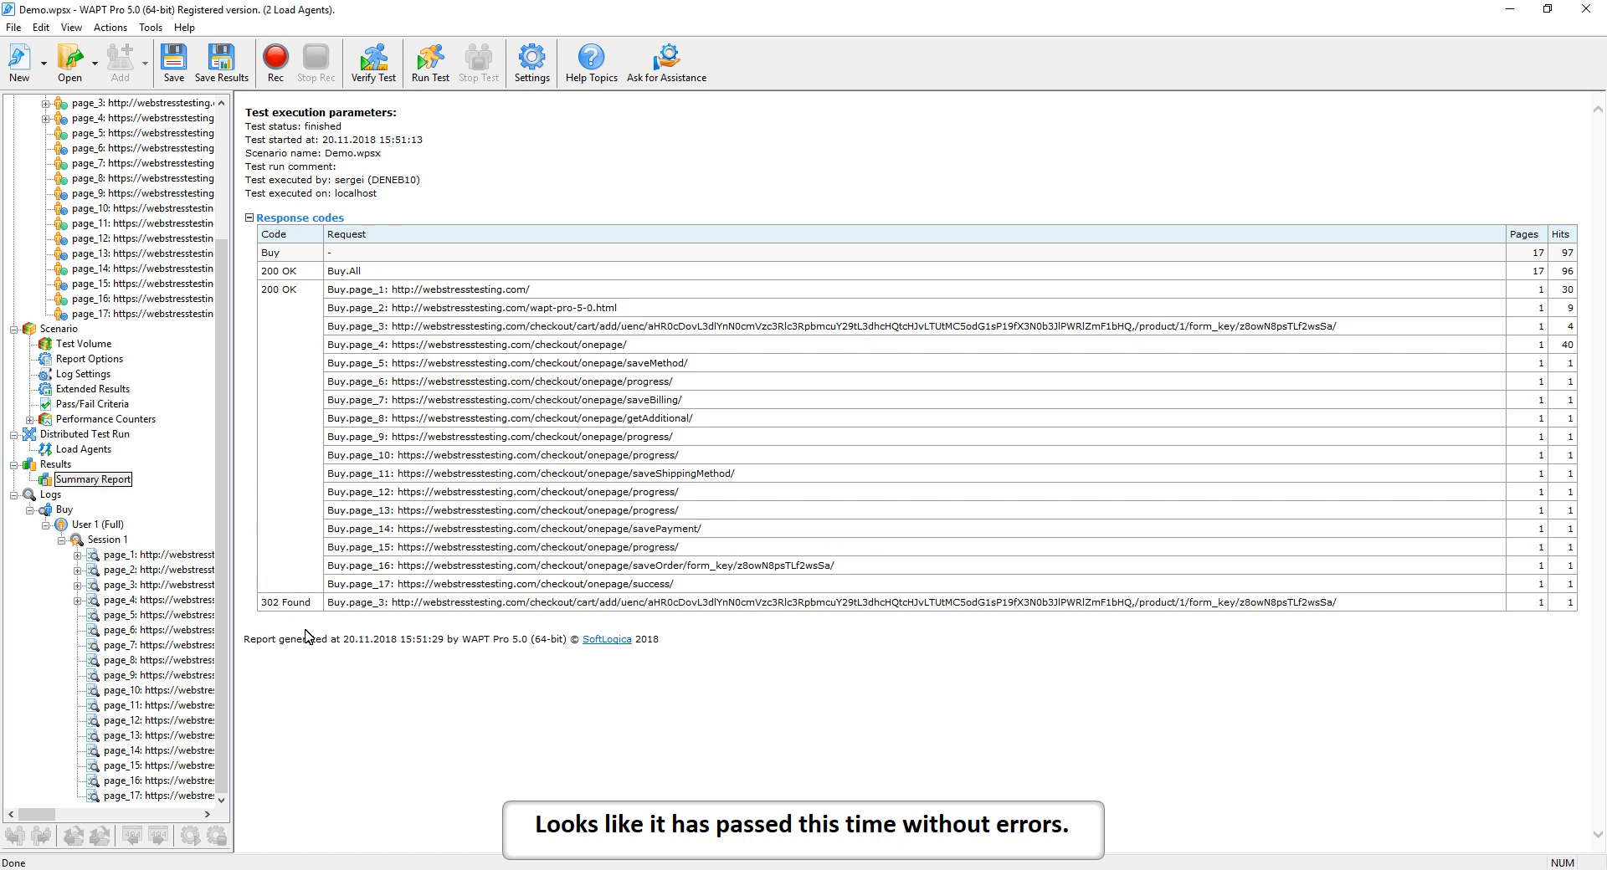
- Review the response bodies in the new Buy session log in Browser View, going from page_1 through page_17
left_click(122, 554)
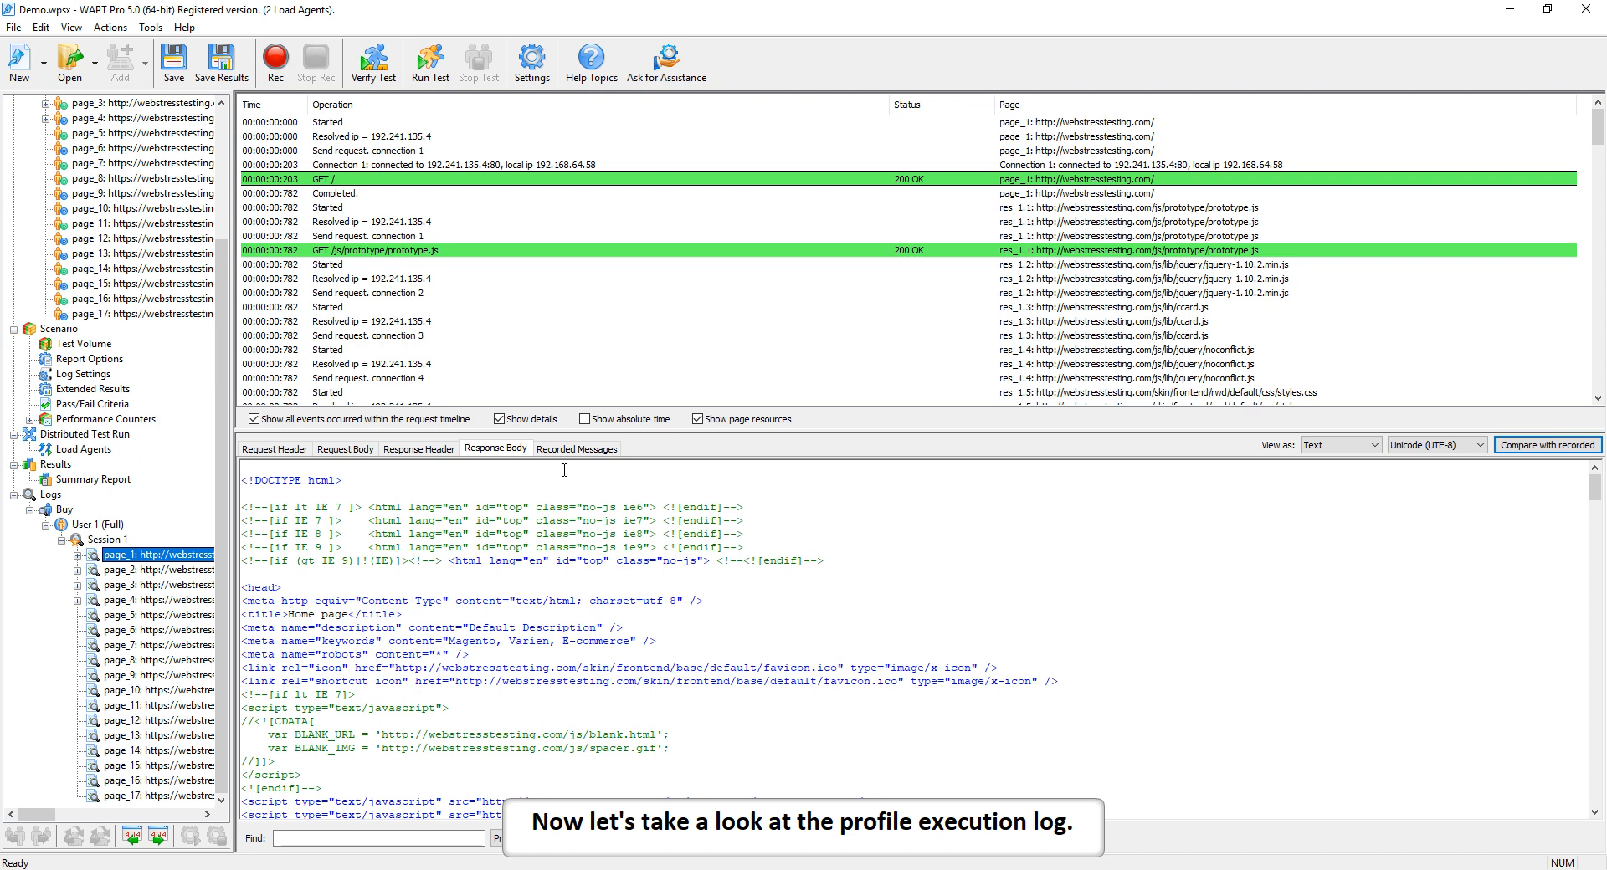
left_click(1339, 444)
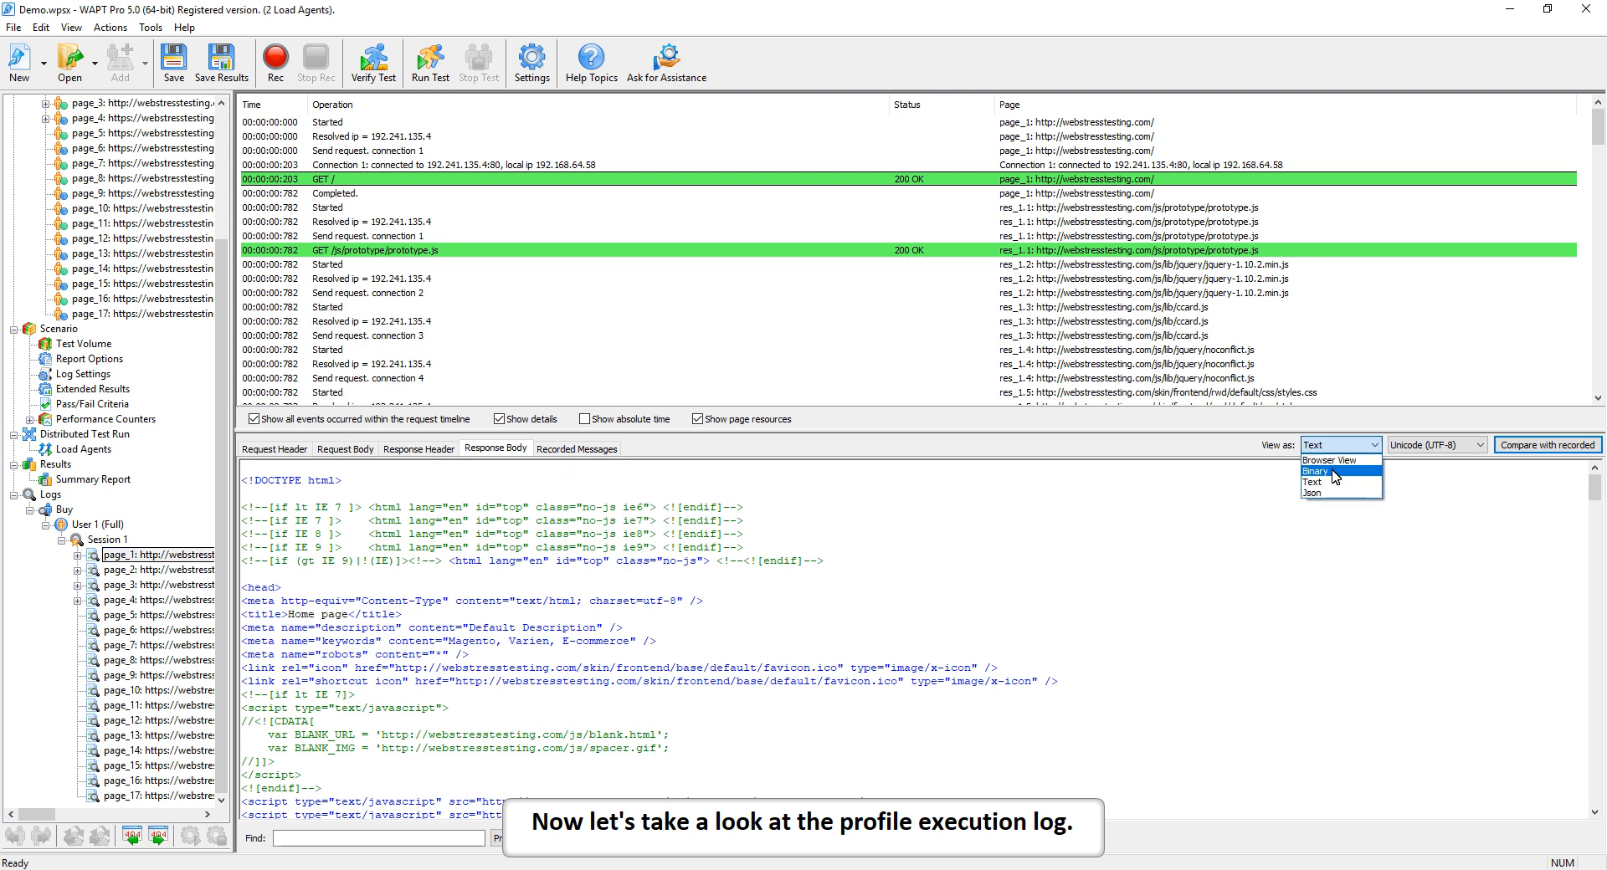
left_click(1331, 460)
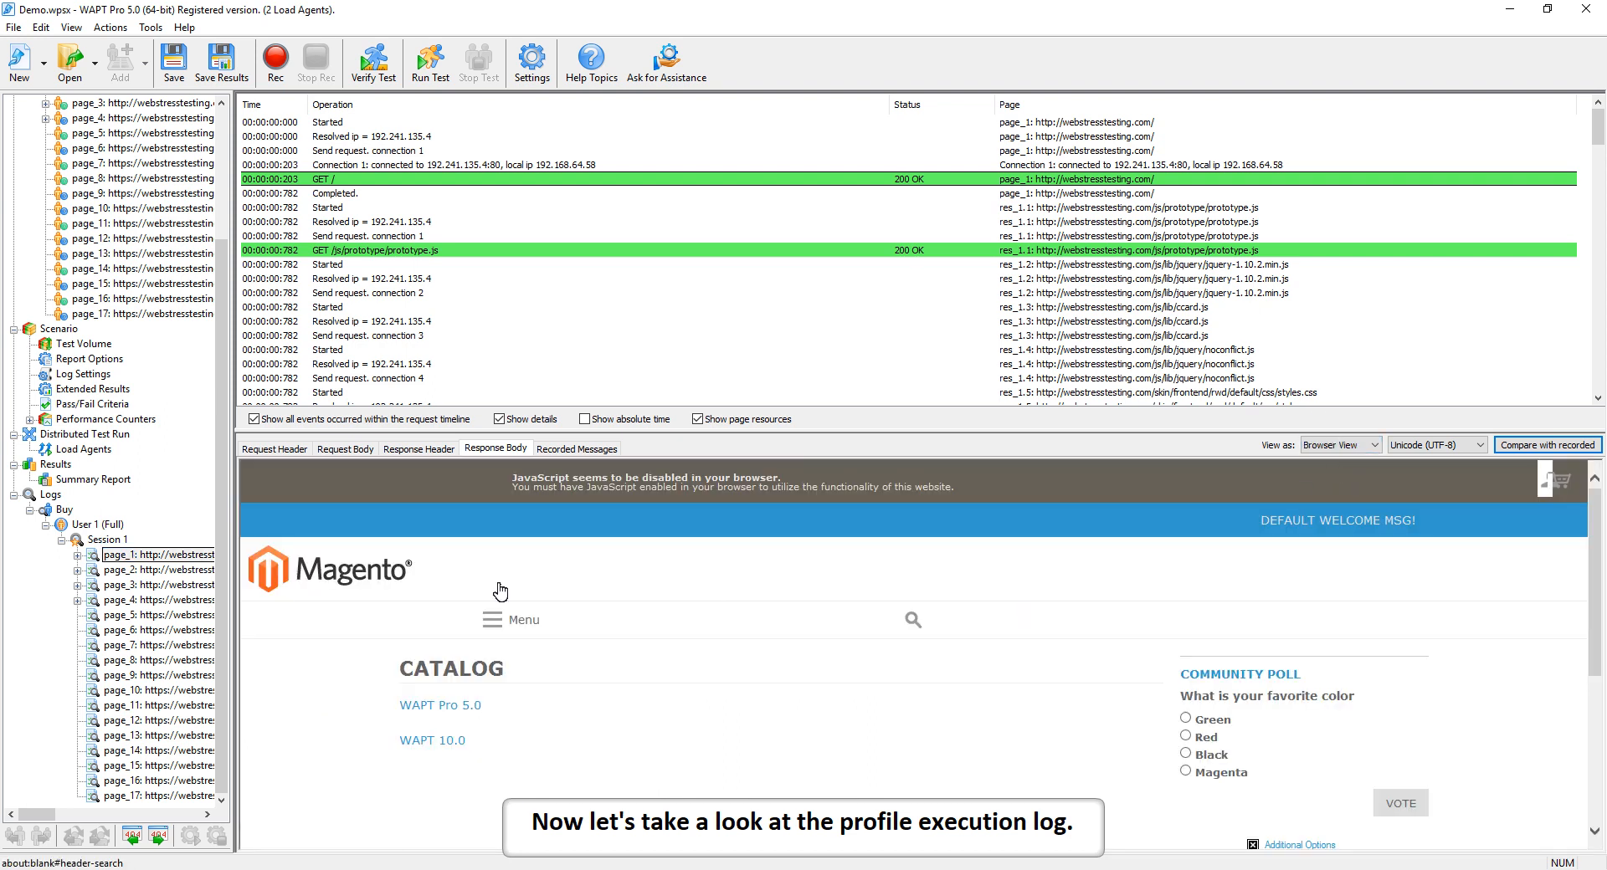
left_click(154, 555)
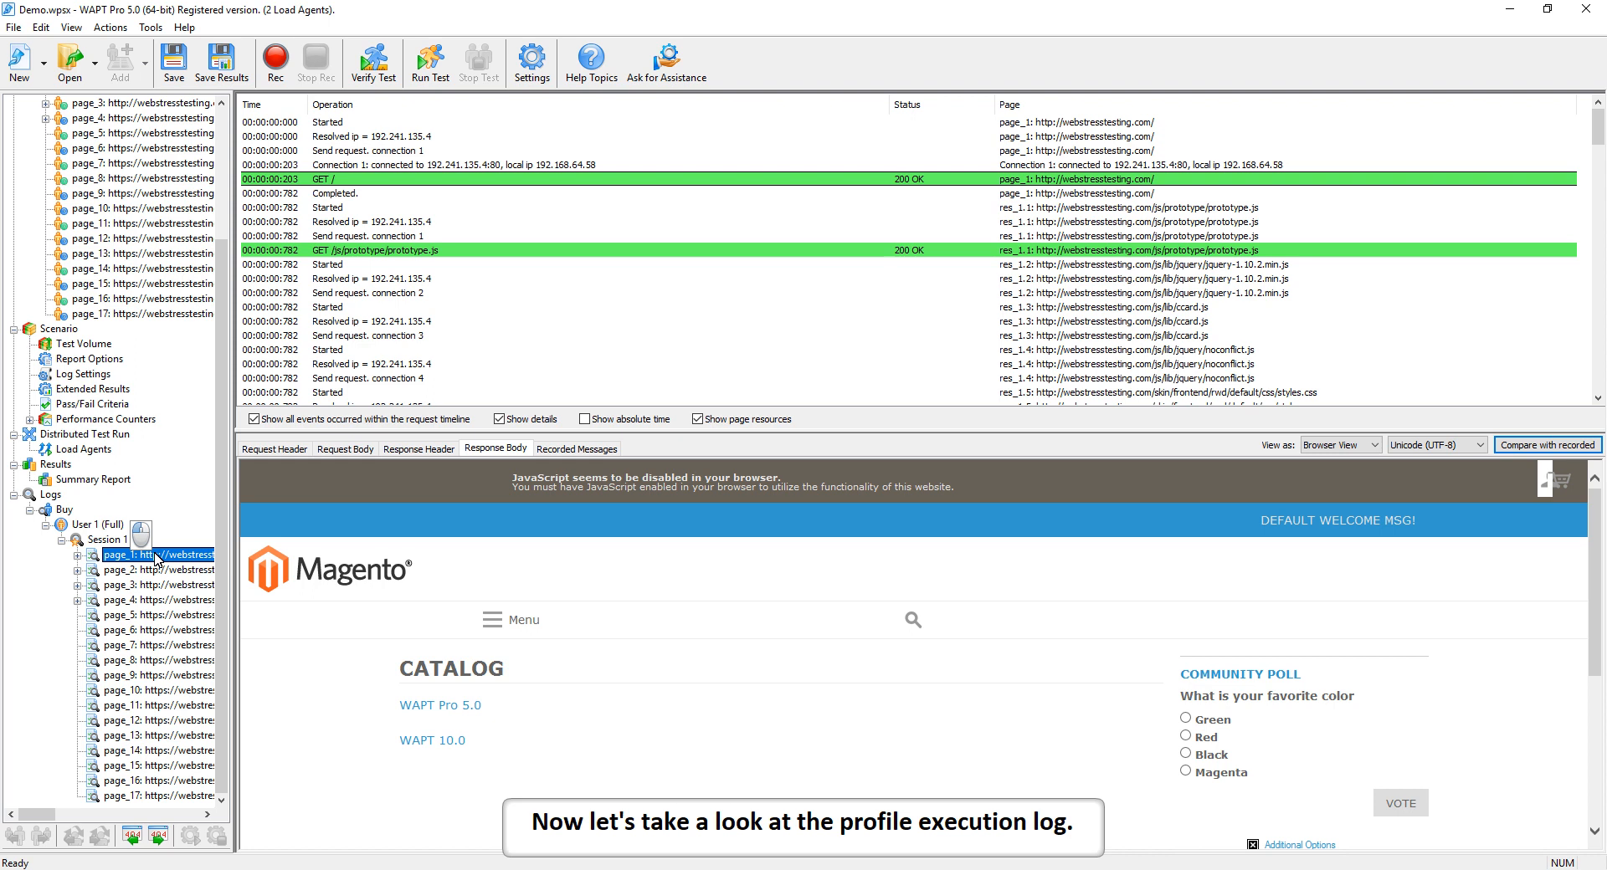
key("Down")
key("Down")
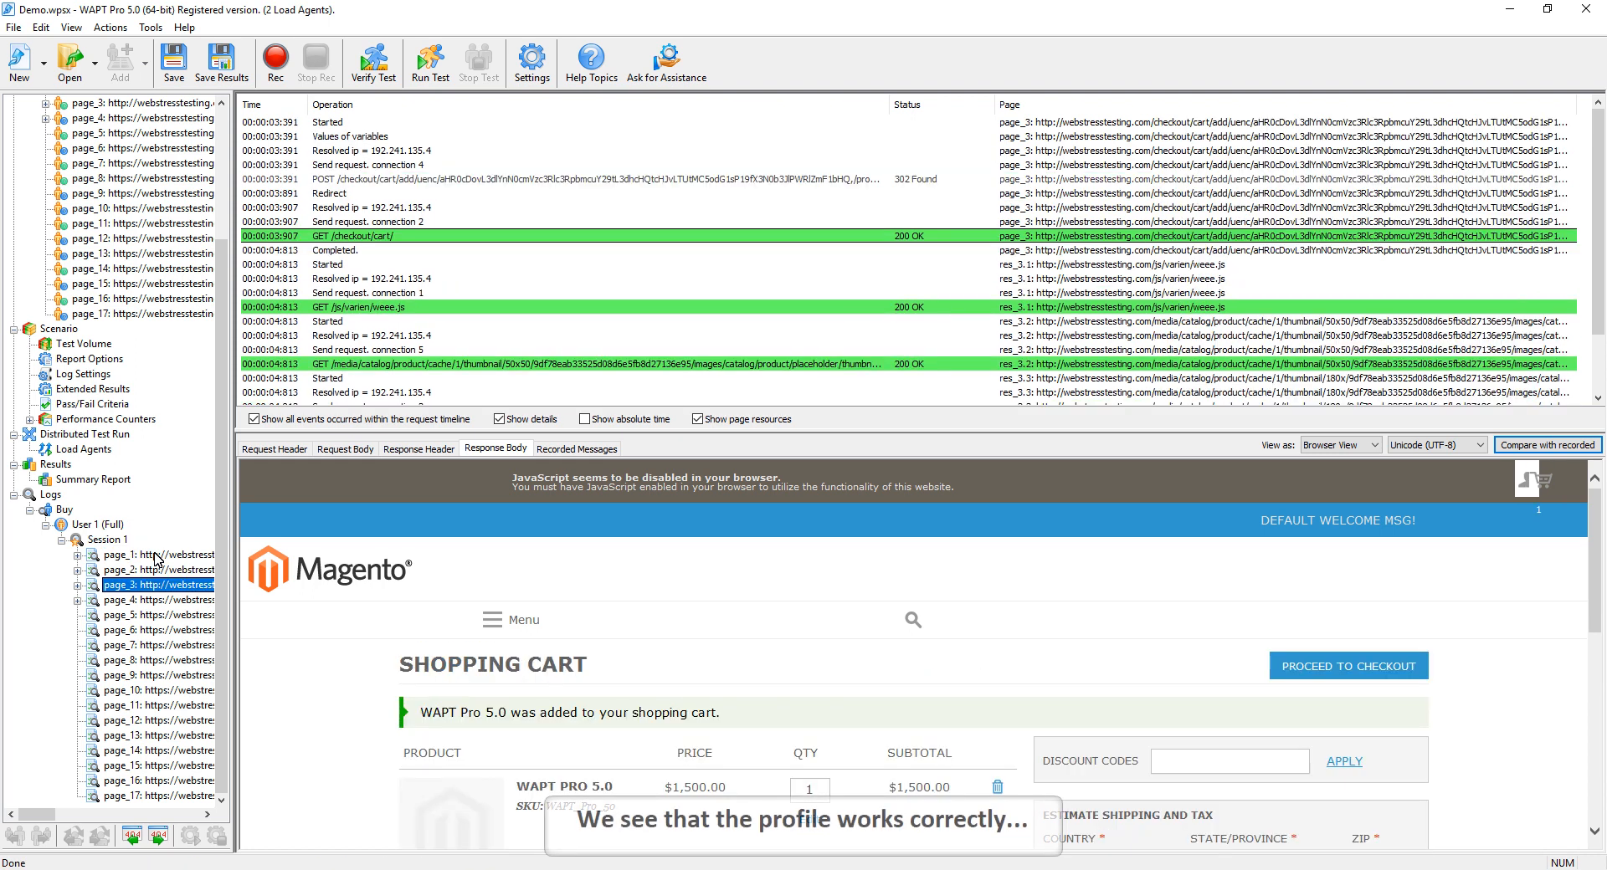
key("Down")
key("Down")
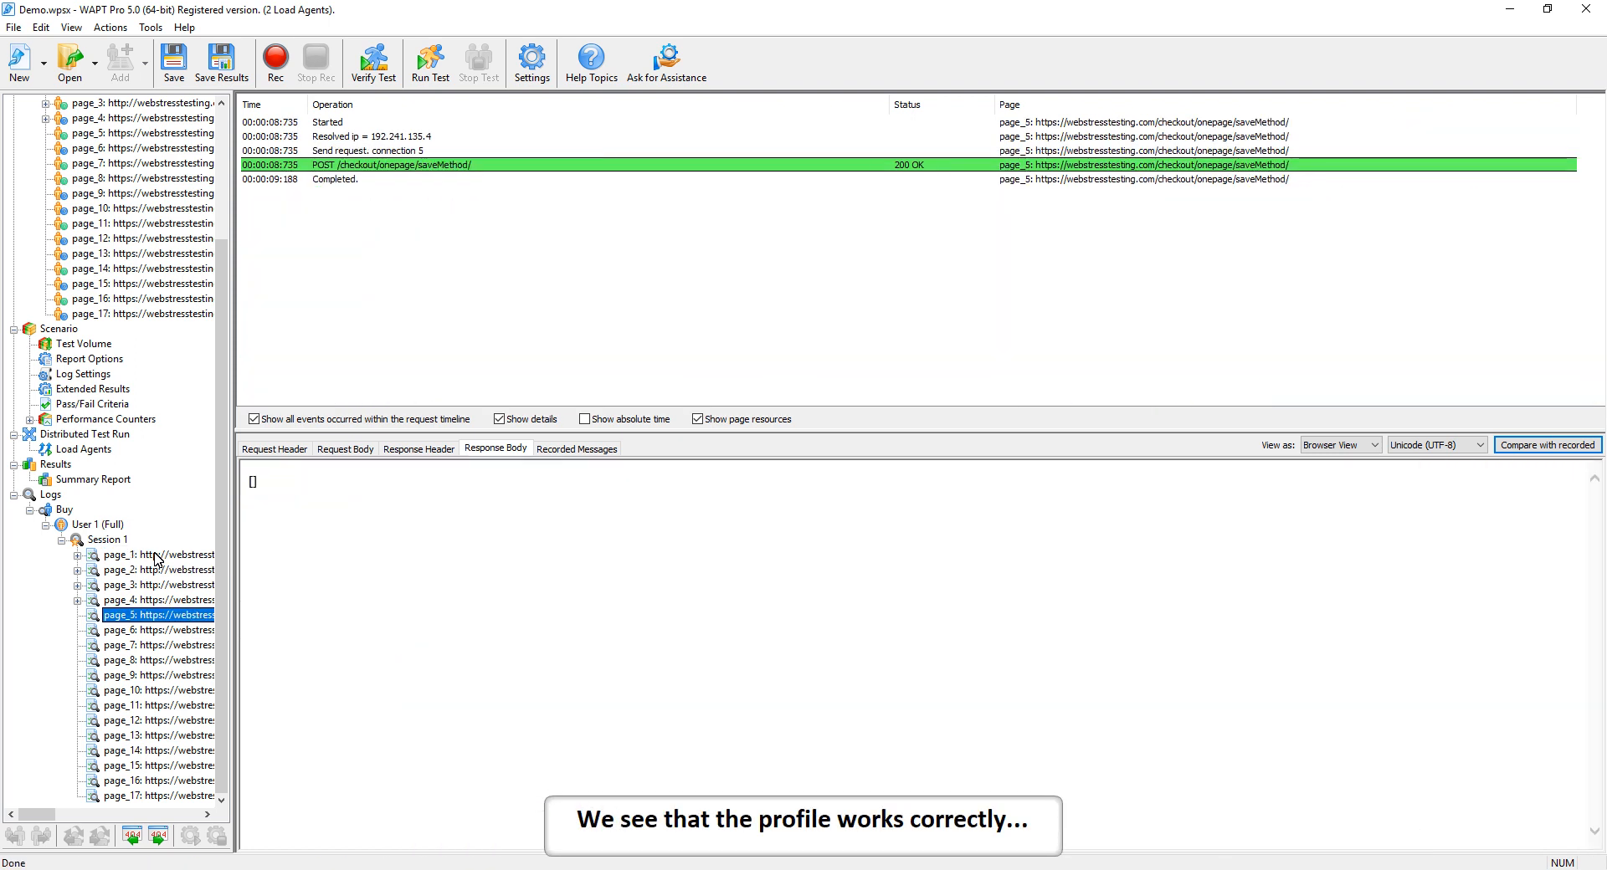
key("Down")
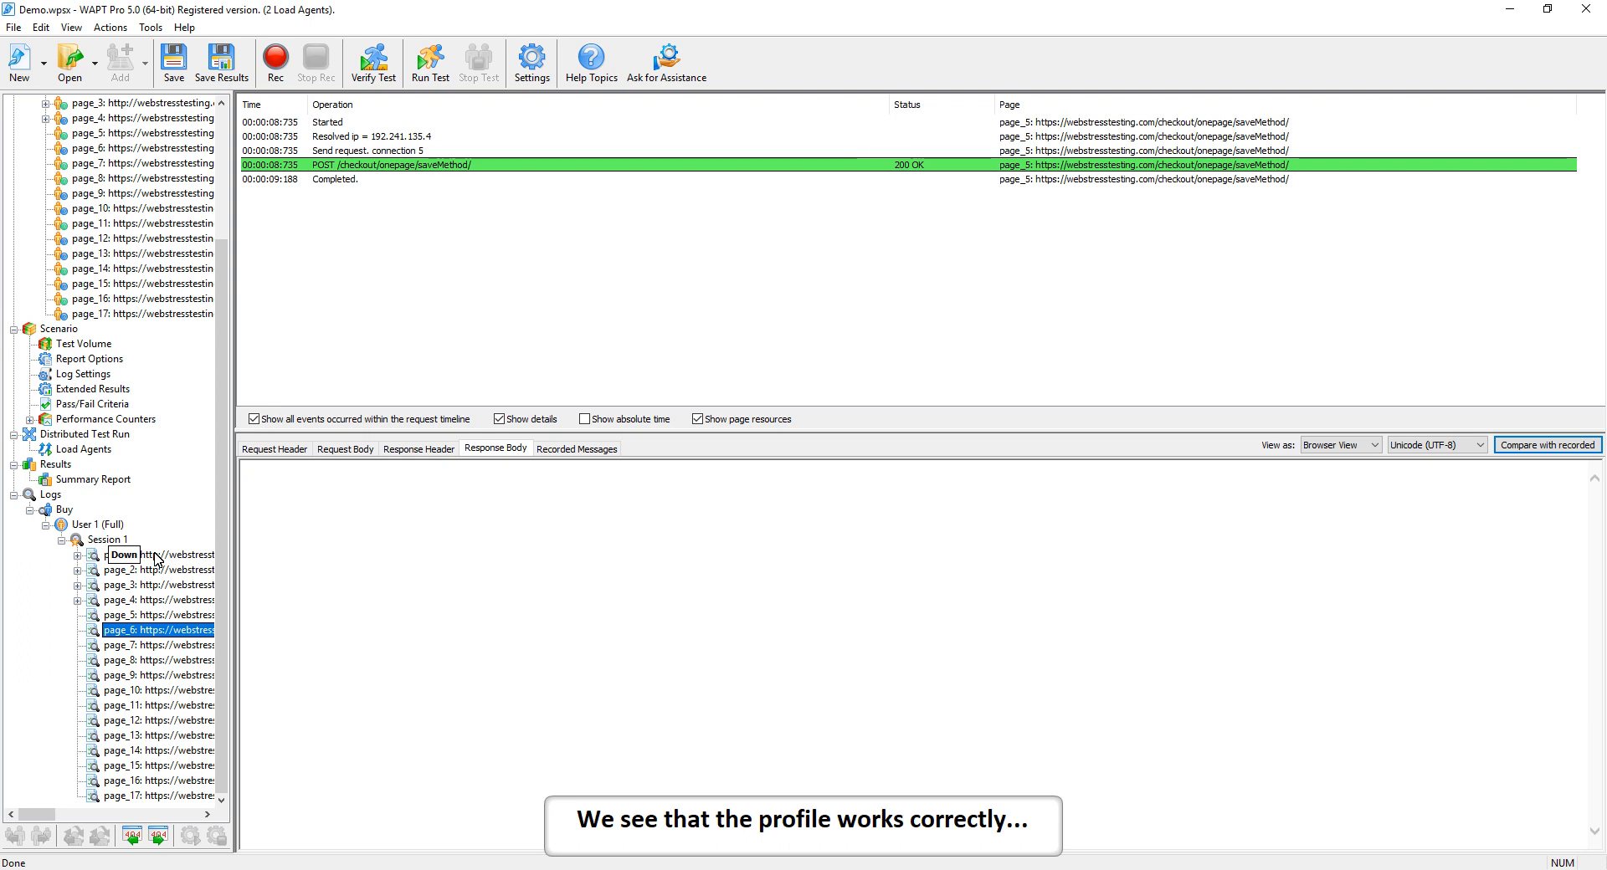
key("Down")
key("Down")
key("Down")
key("Down")
key("Down")
key("Down")
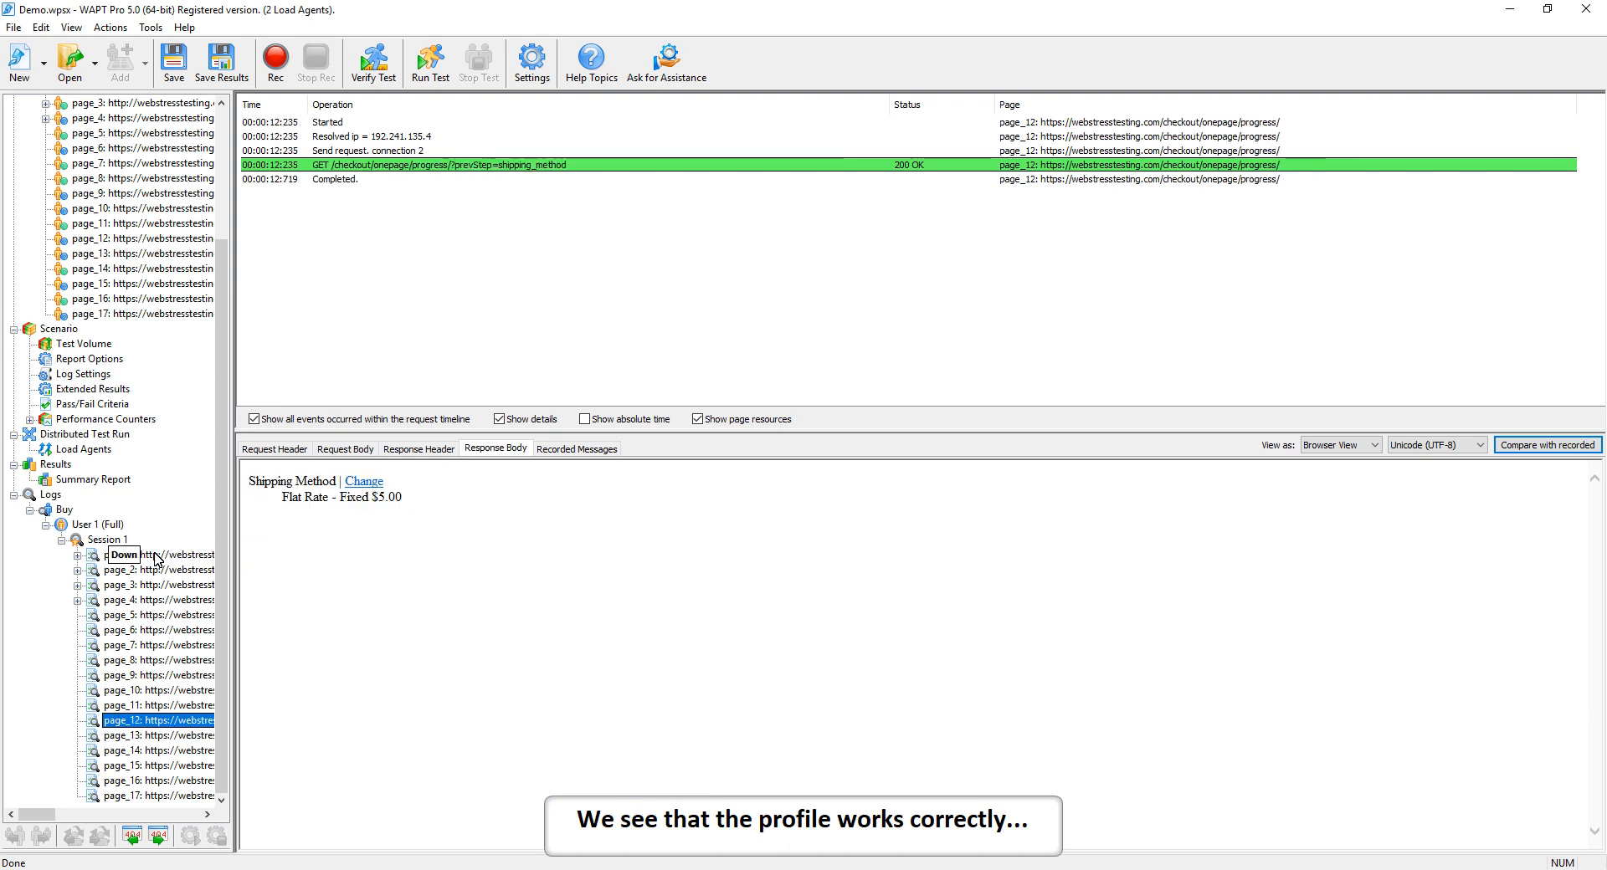
key("Down")
key("Down")
key("Down")
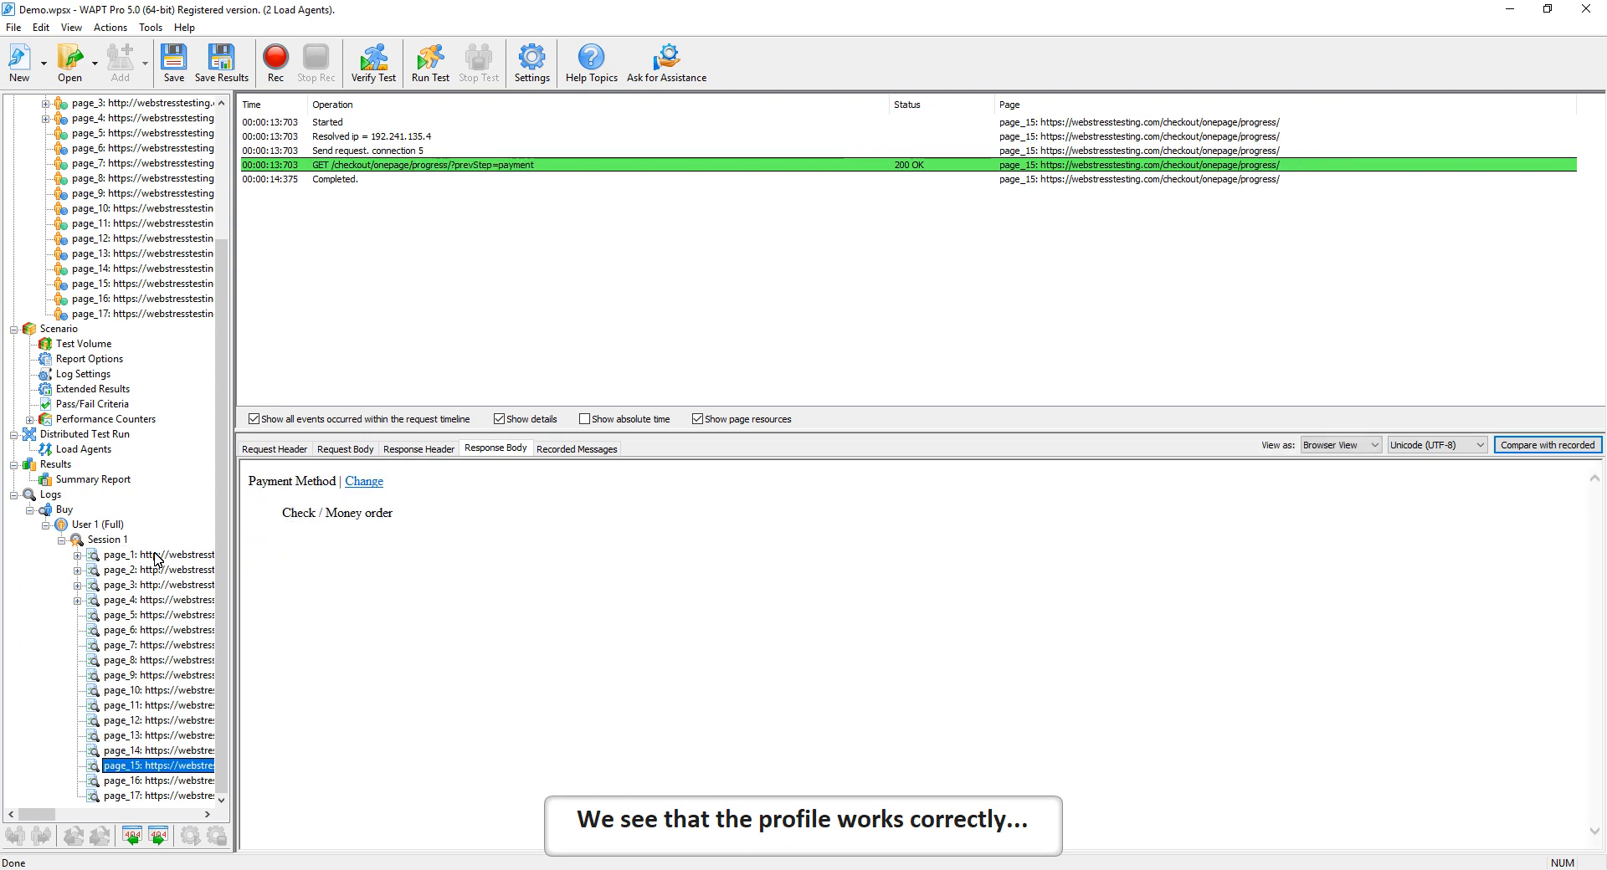
key("Down")
key("Down")
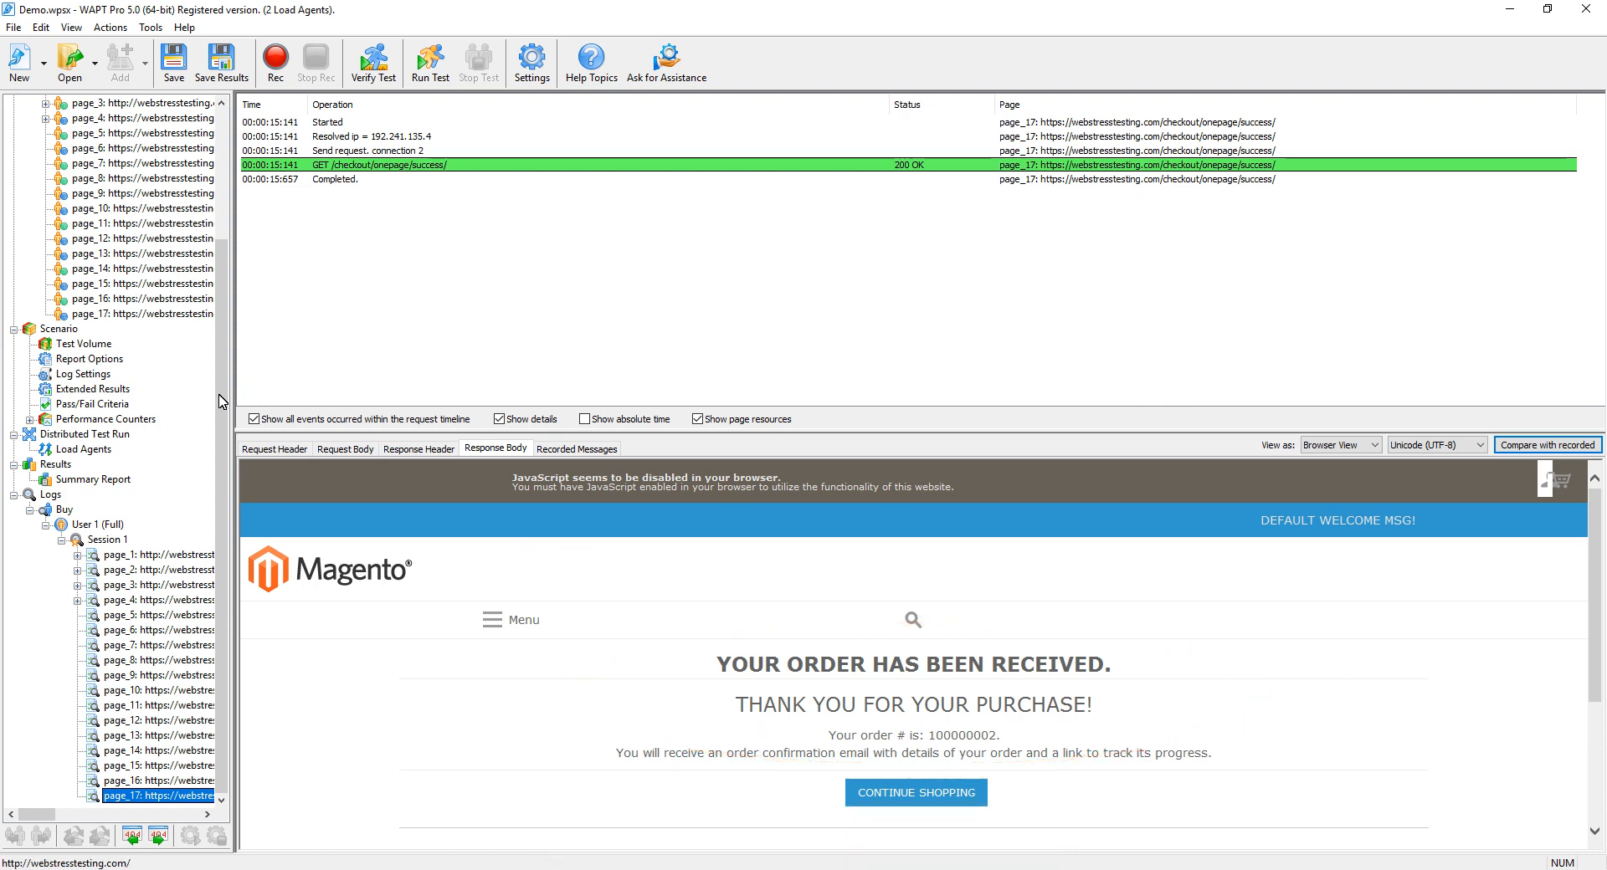
- Switch the Browse catalog profile's test volume to a ramp-up load from 1 to 20 users
double_click(47, 495)
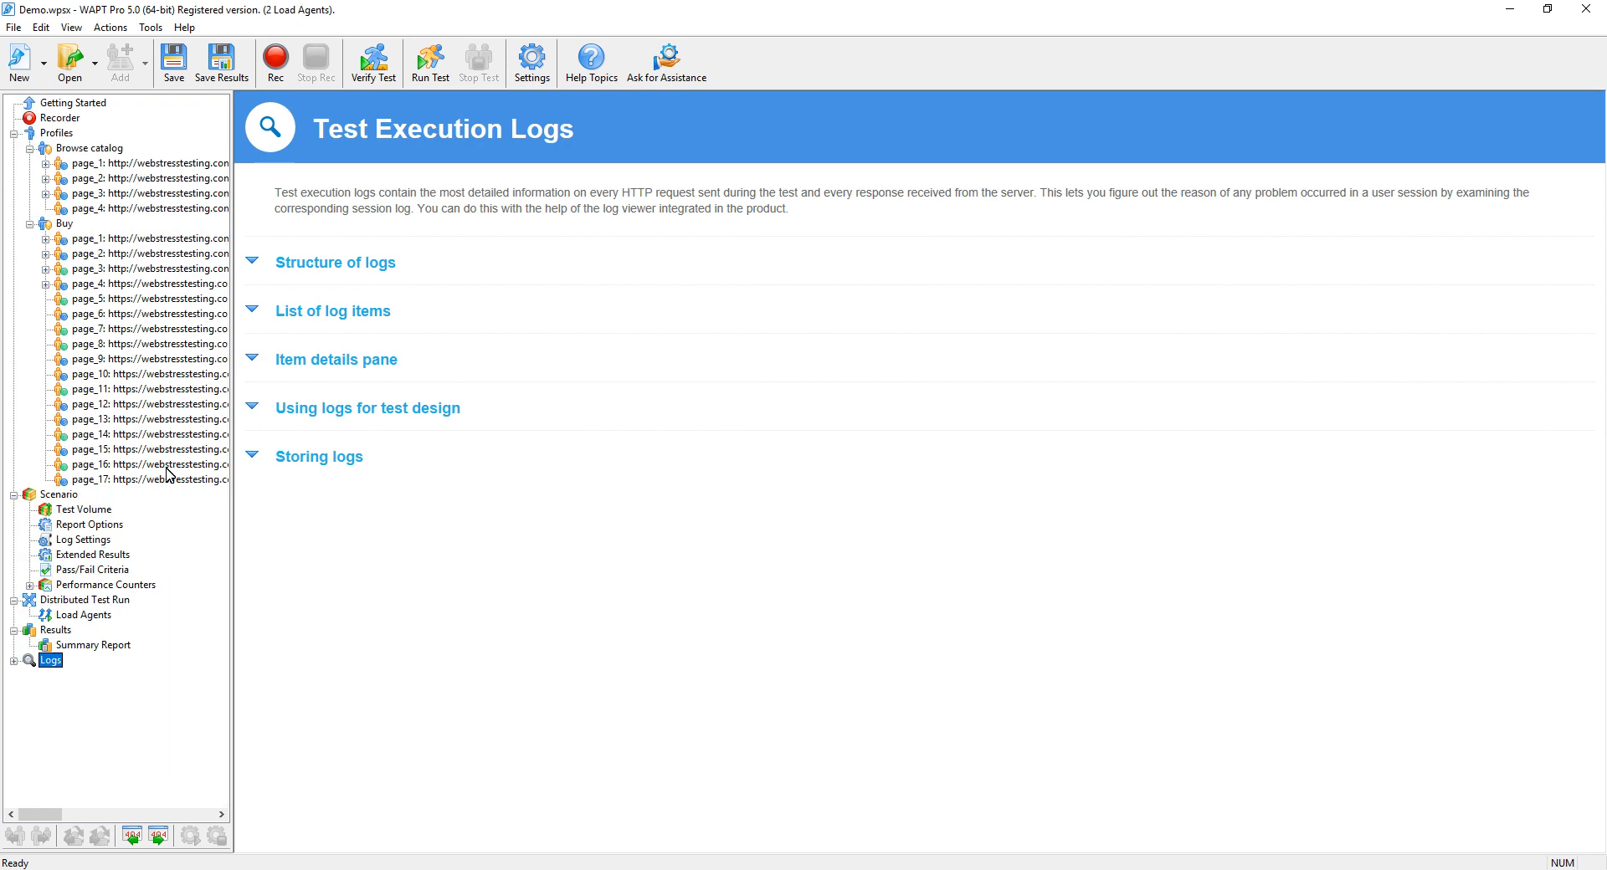
left_click(64, 513)
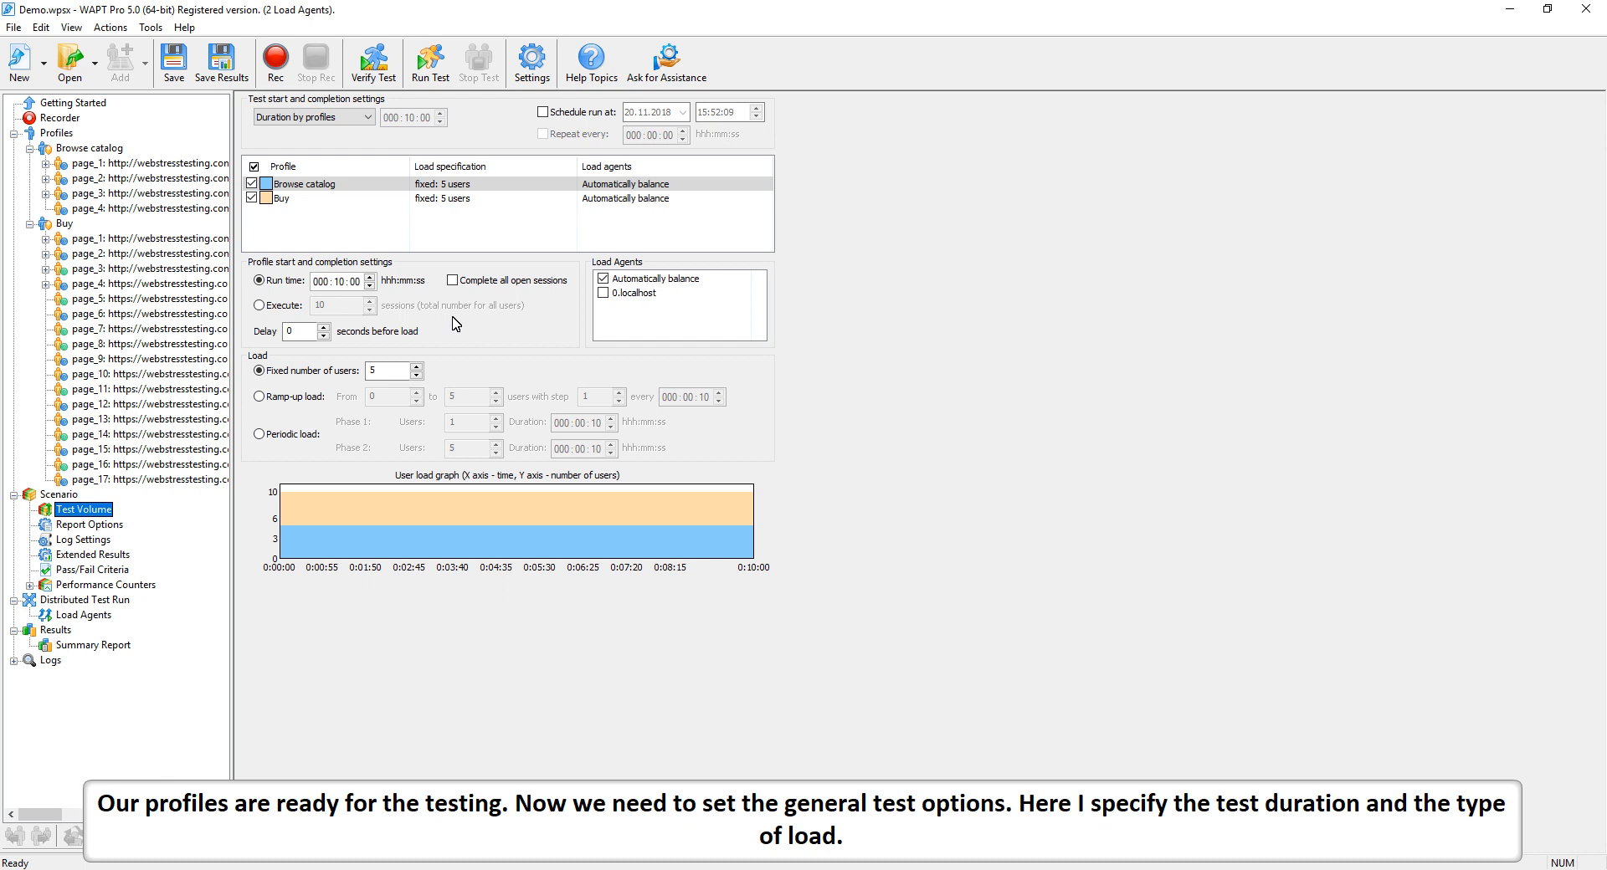
left_click(261, 398)
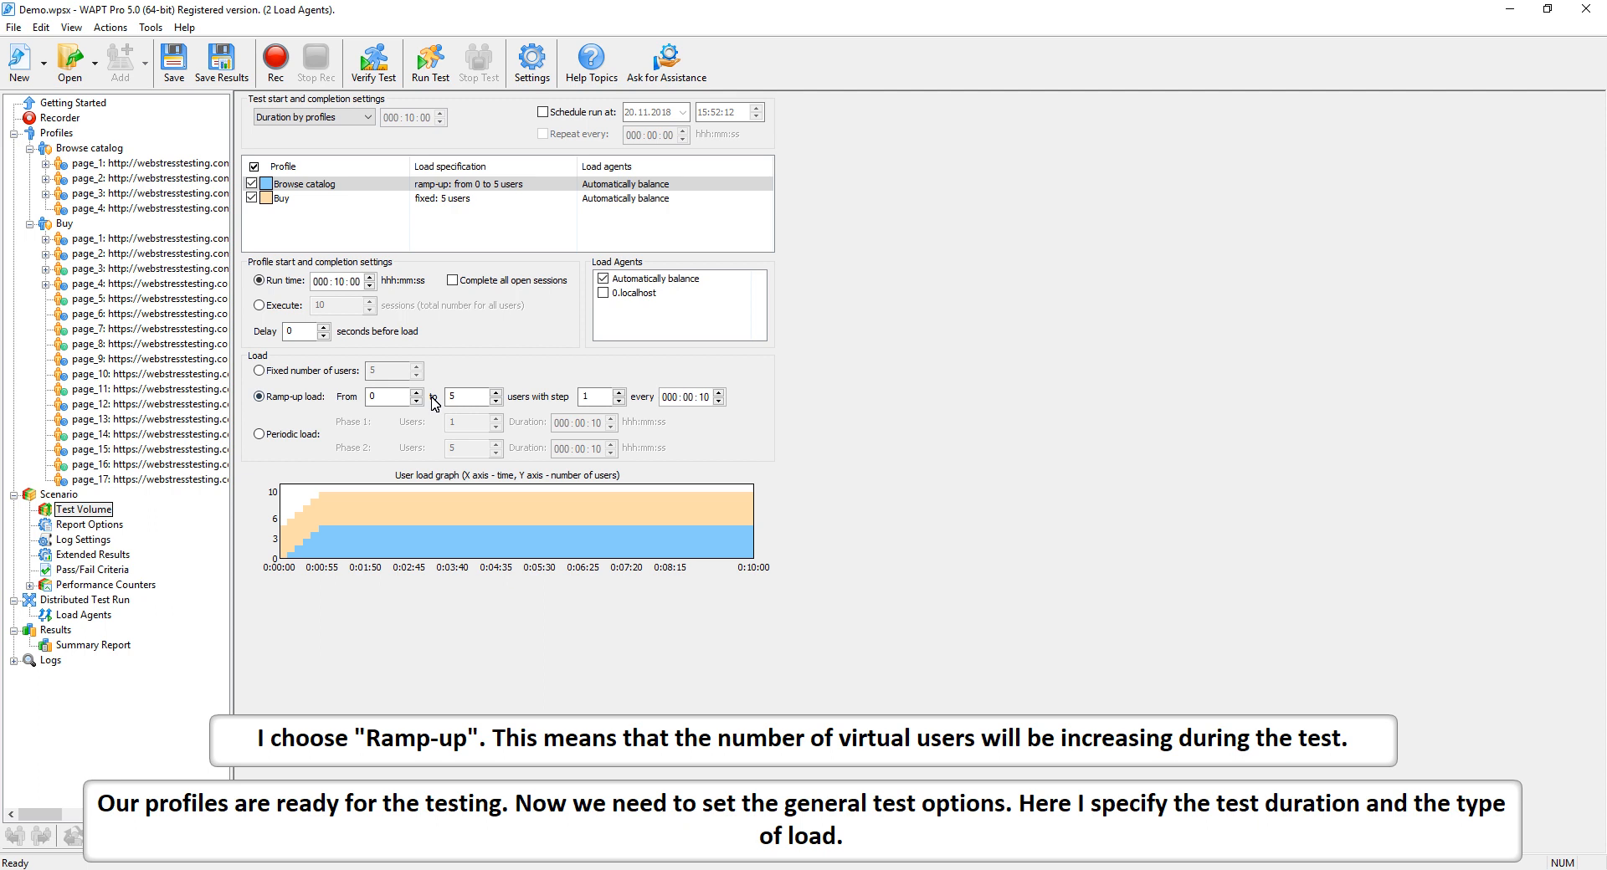
left_click(416, 393)
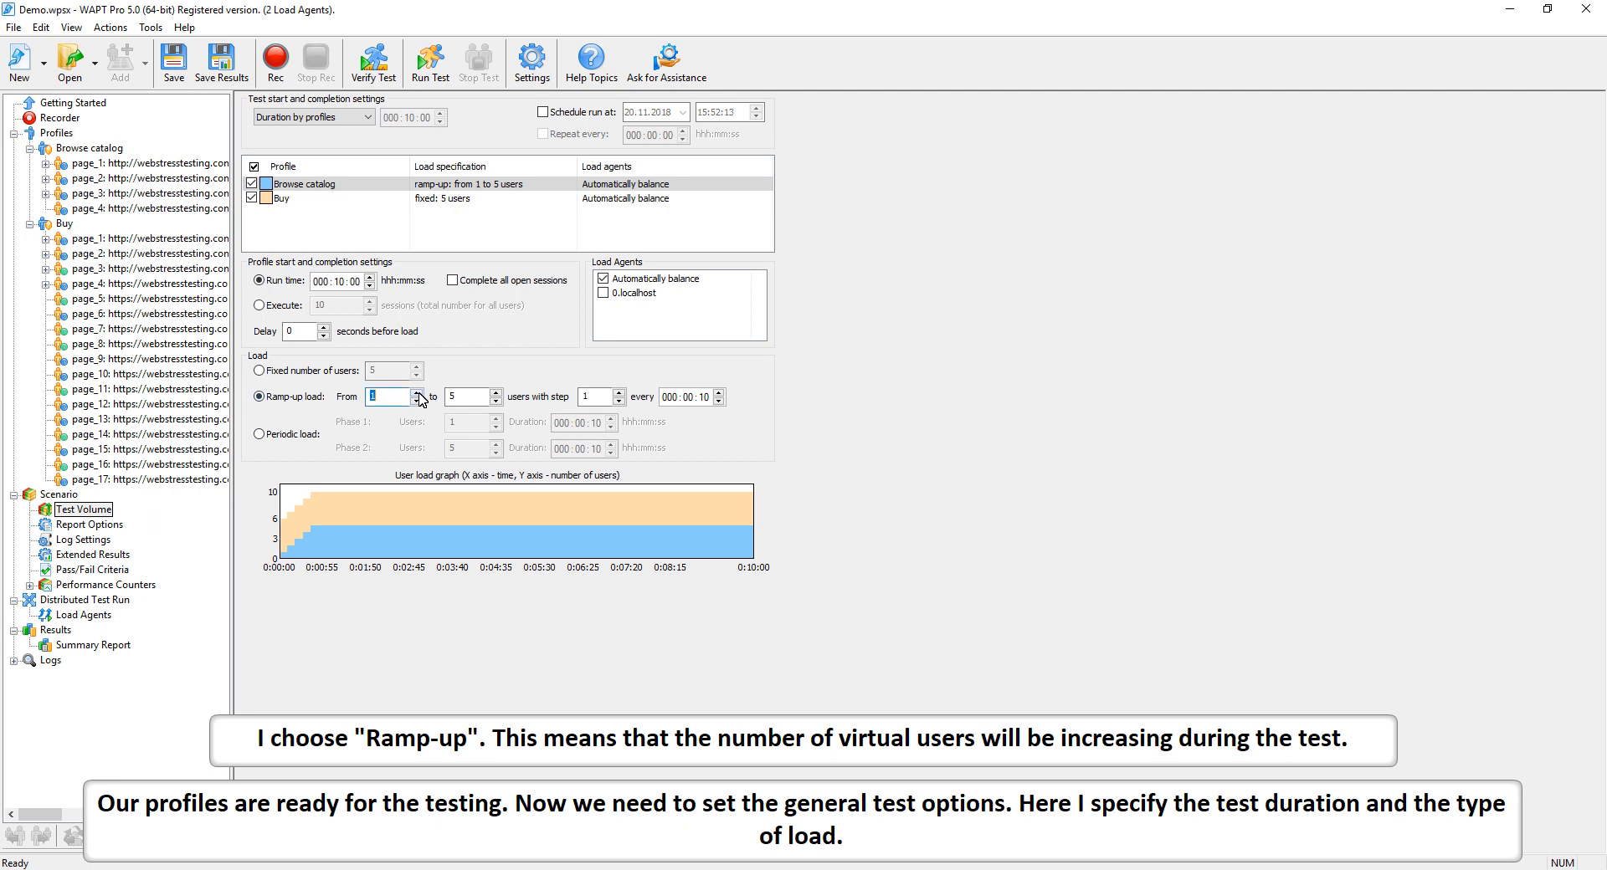
left_click(496, 392)
left_click(496, 393)
left_click(497, 393)
left_click(496, 393)
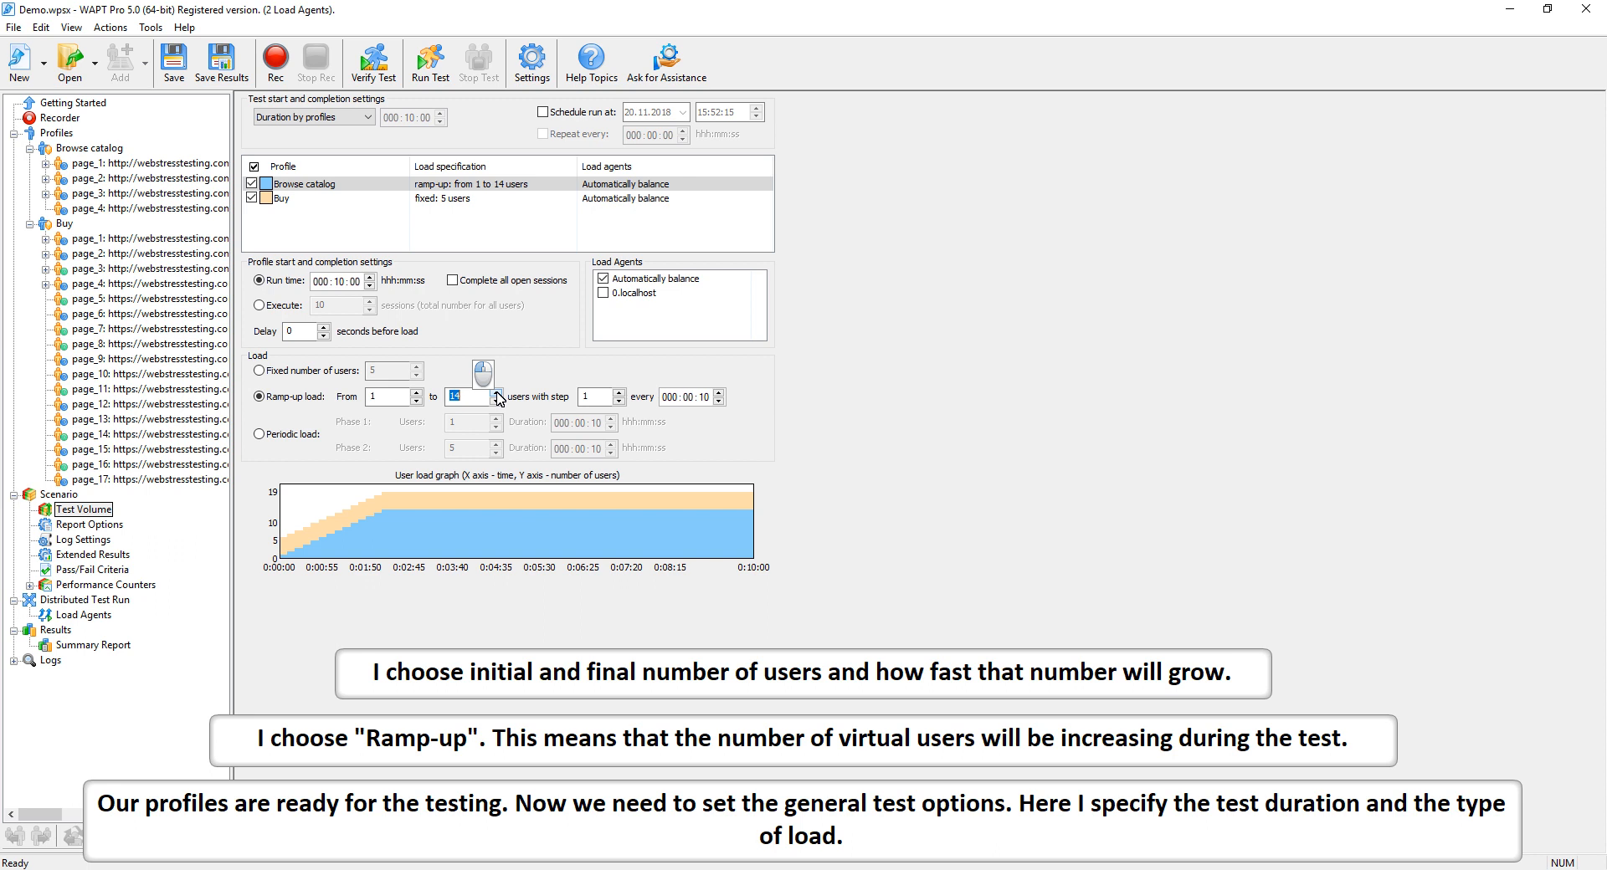
left_click(497, 393)
left_click(497, 394)
left_click(497, 394)
left_click(497, 394)
left_click(498, 393)
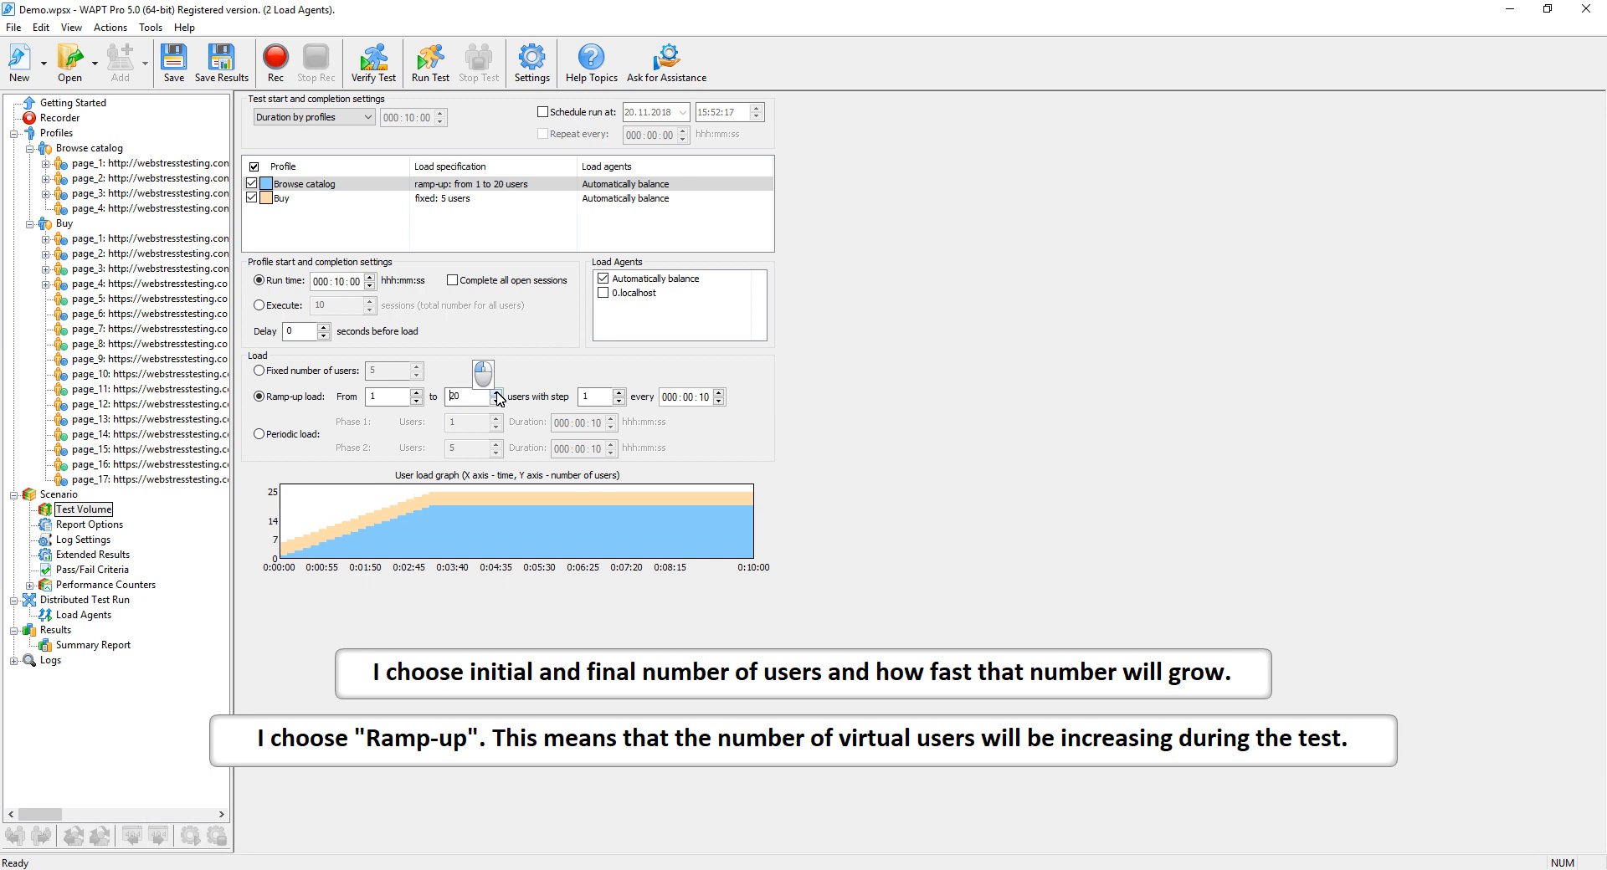
- Set the ramp-up interval of the Browse catalog profile to 20 seconds per step
left_click(719, 397)
left_click(719, 397)
left_click(719, 397)
left_click(719, 397)
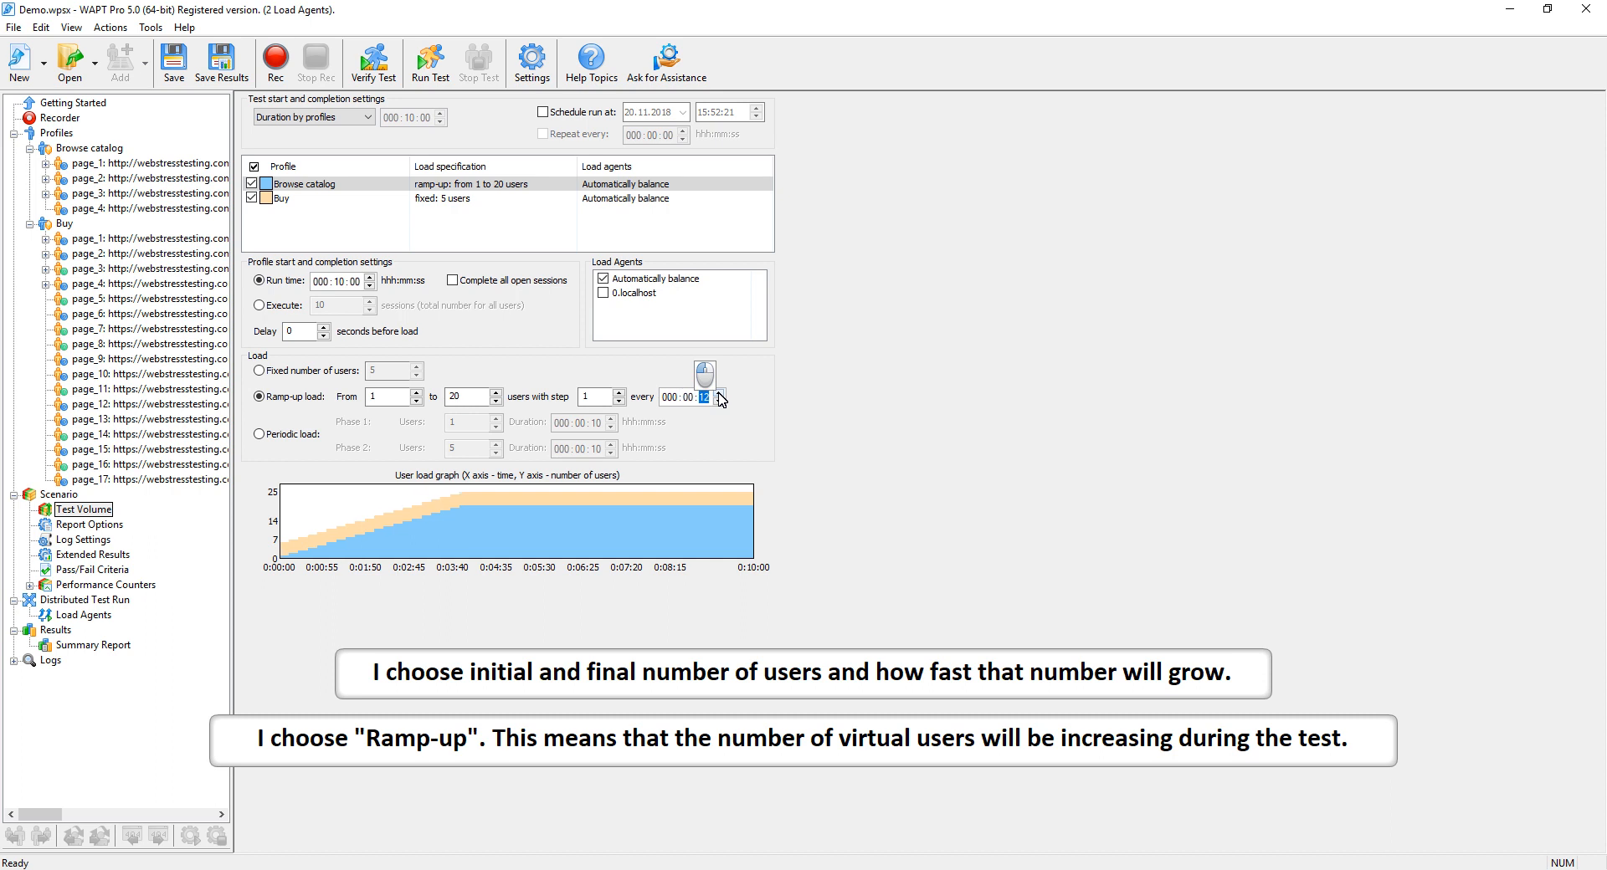
left_click(719, 397)
left_click(719, 397)
left_click(719, 396)
left_click(719, 397)
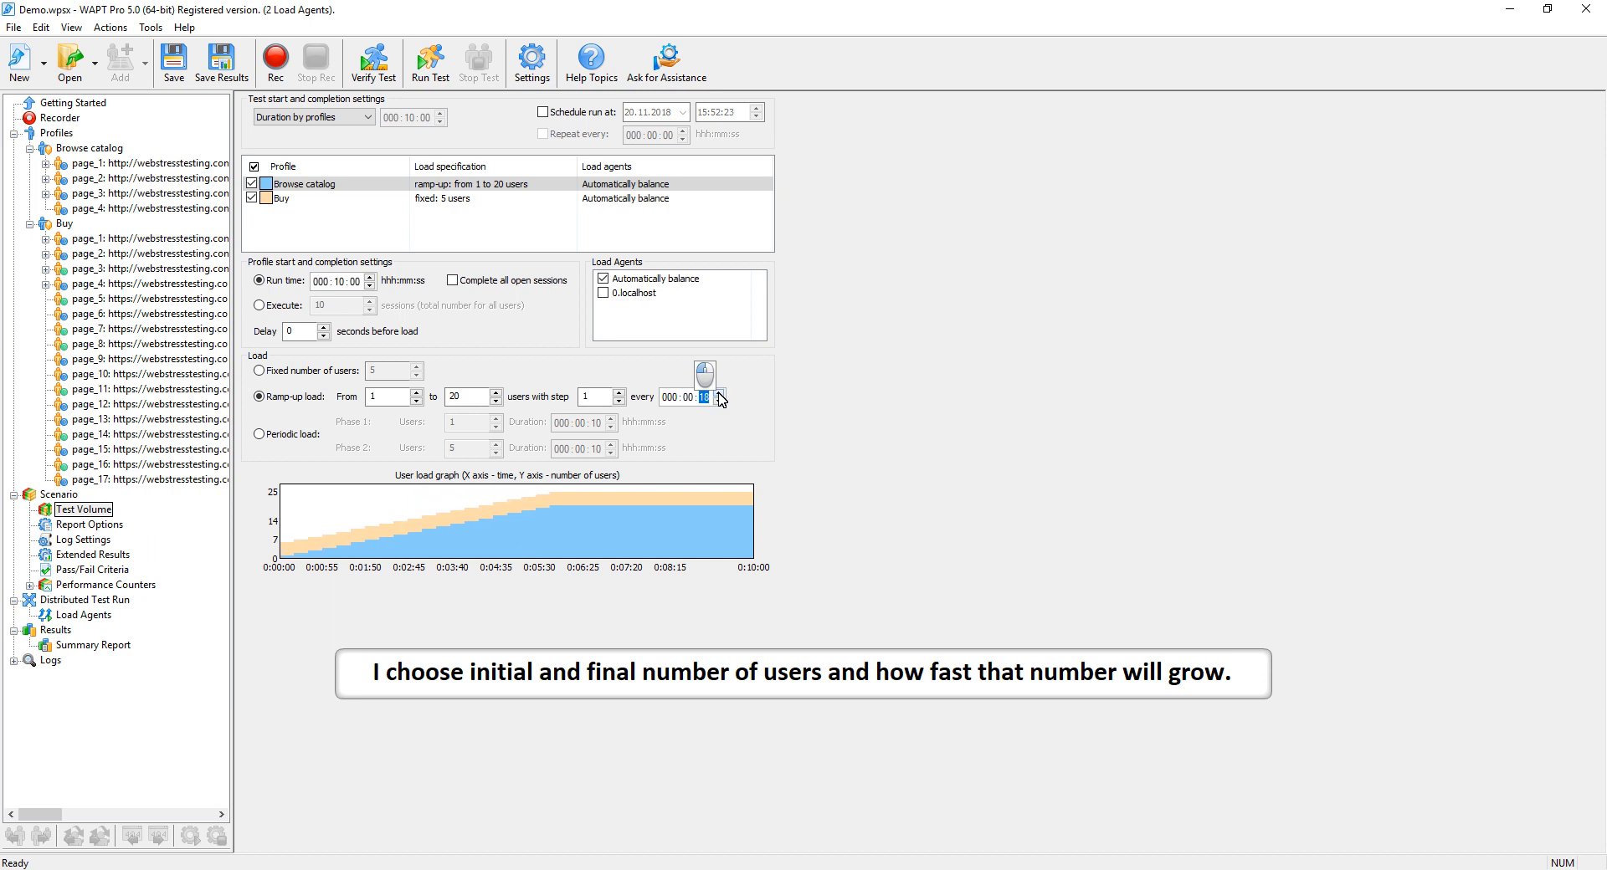
left_click(719, 397)
left_click(719, 397)
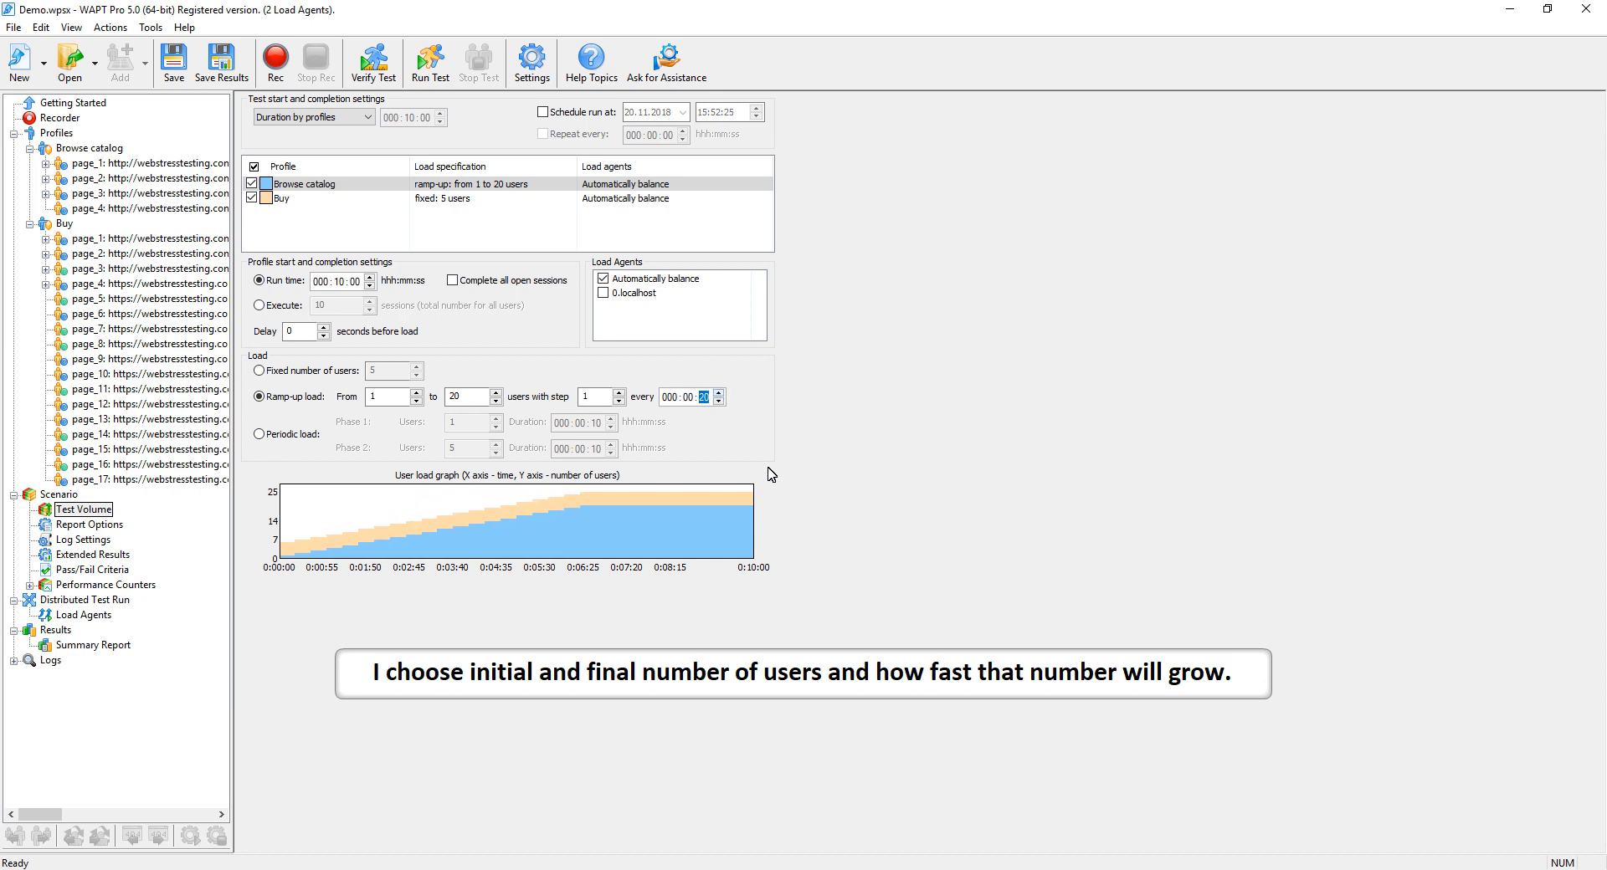
- Give the Buy profile a ramp-up load from 1 to 5 users, adding one user every minute
left_click(280, 201)
left_click(259, 398)
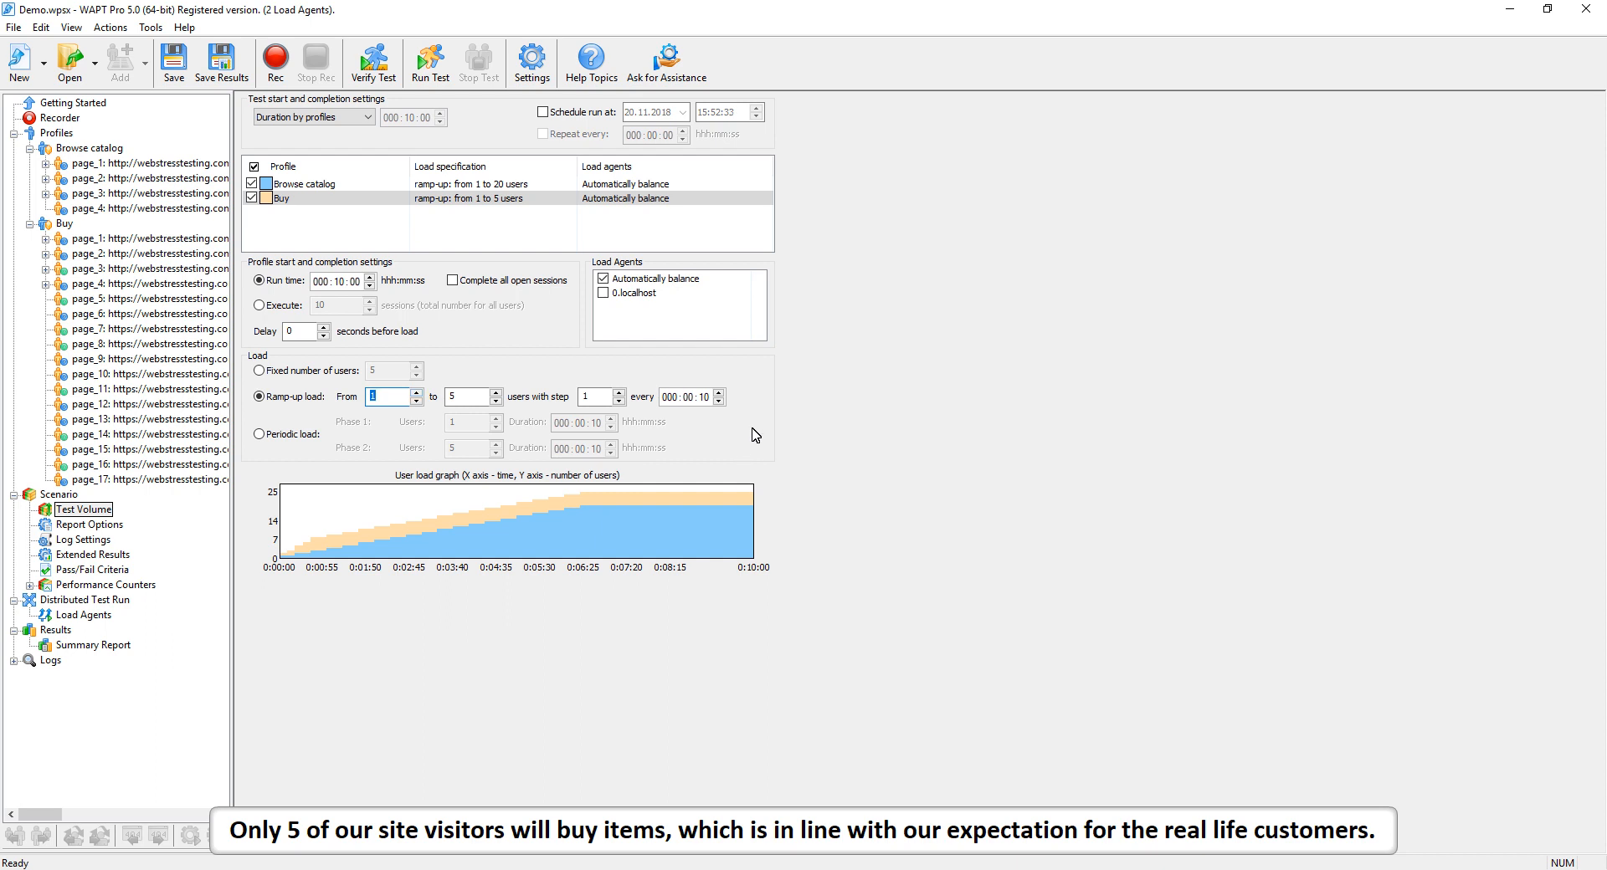
left_click(688, 398)
left_click(719, 393)
left_click(707, 398)
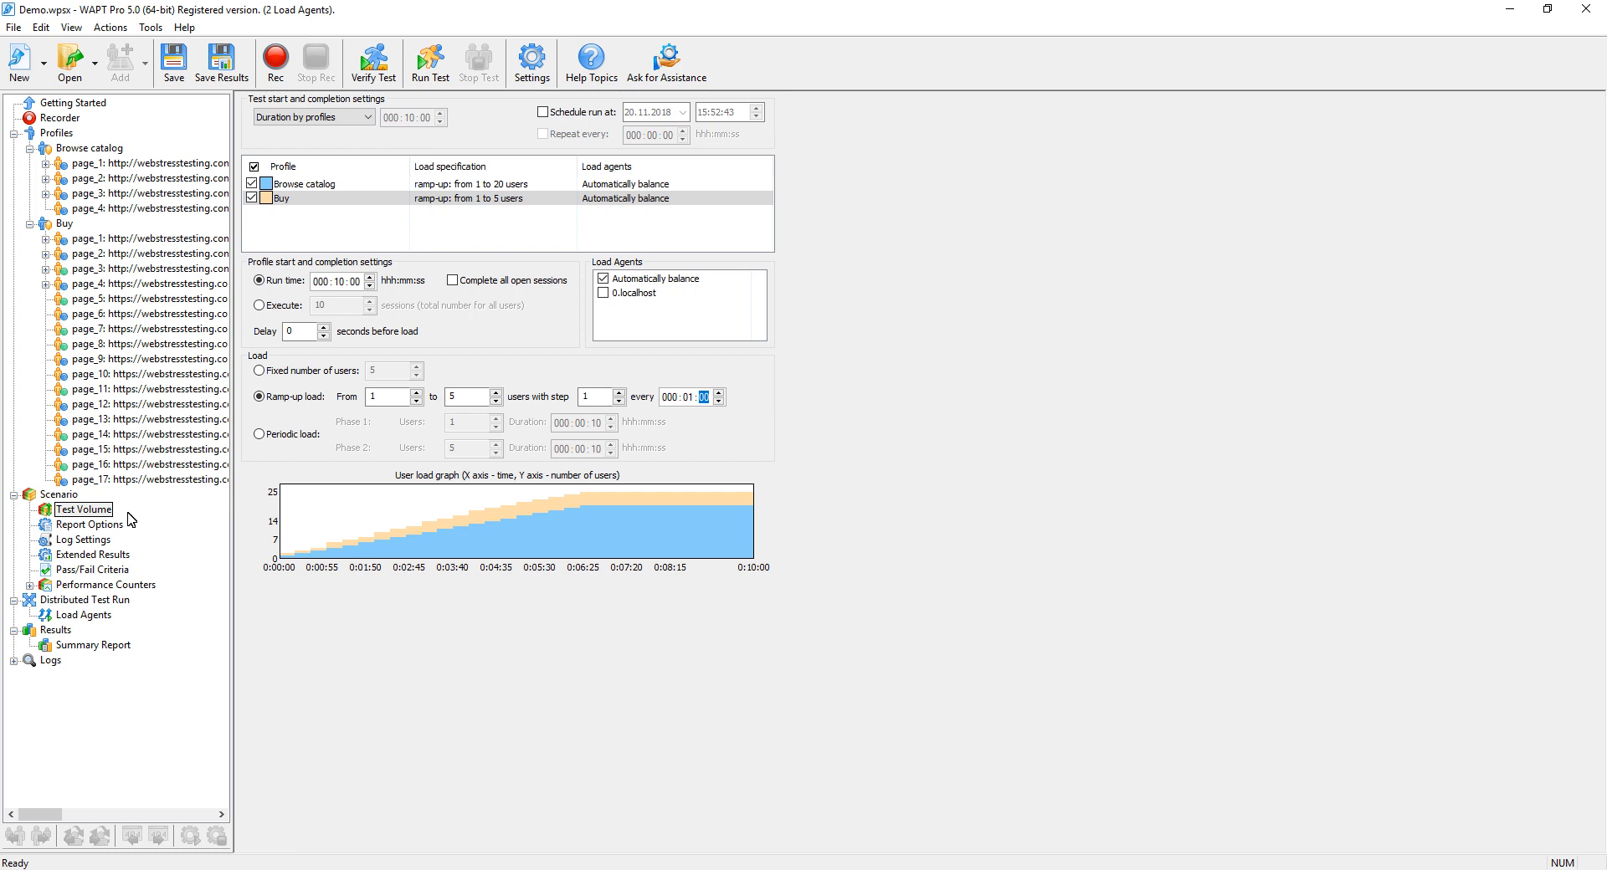
- Set the log level of detail to Full for 1st user, failed sessions for others
left_click(97, 539)
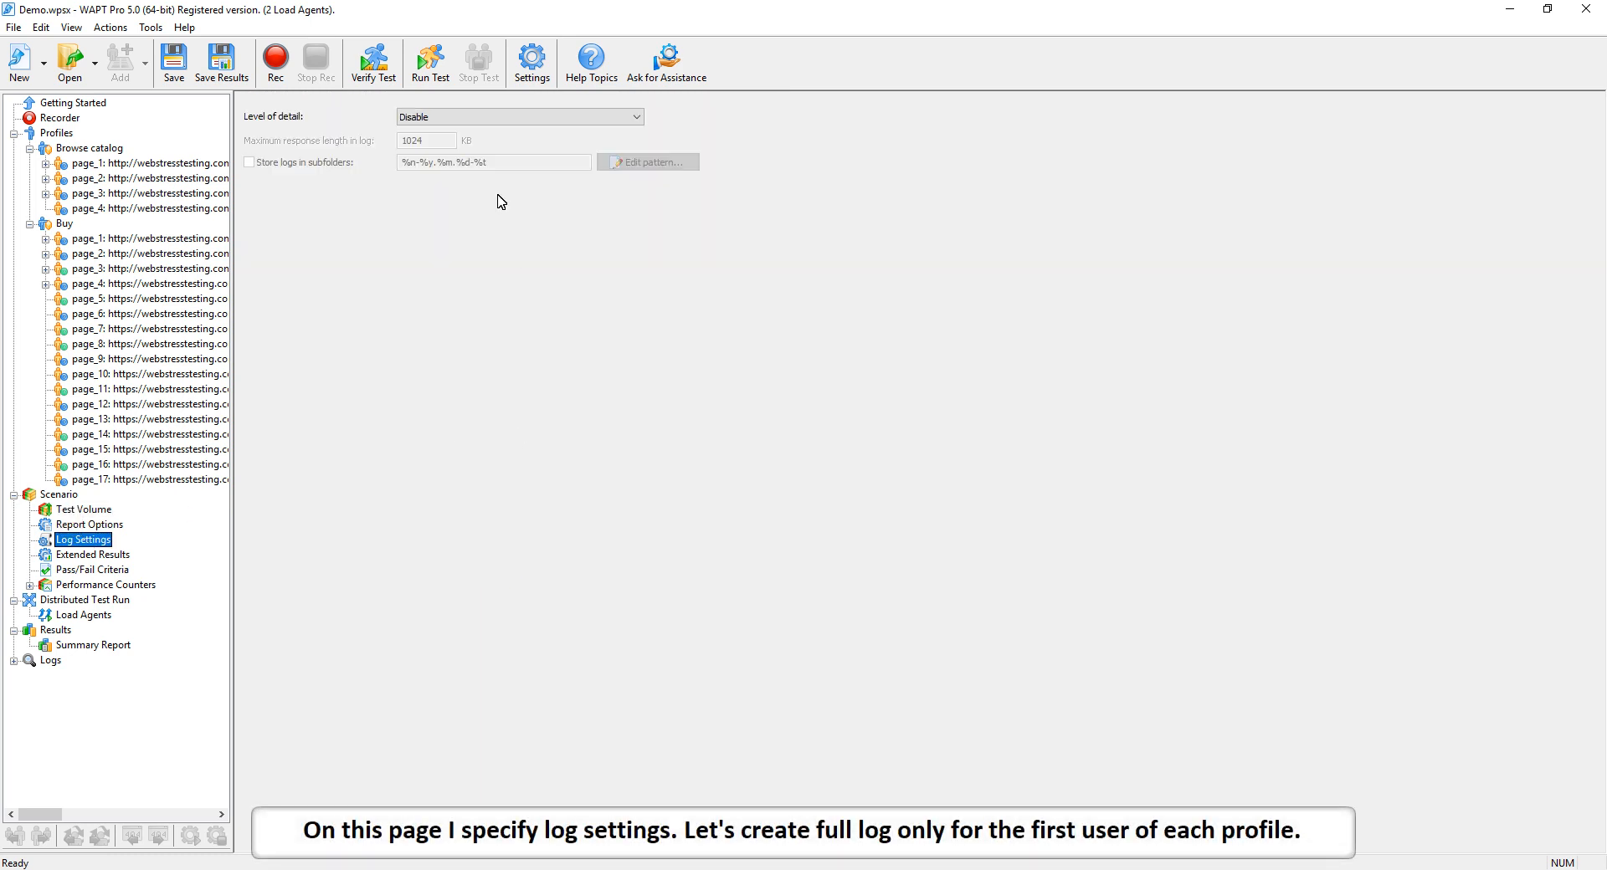
left_click(470, 118)
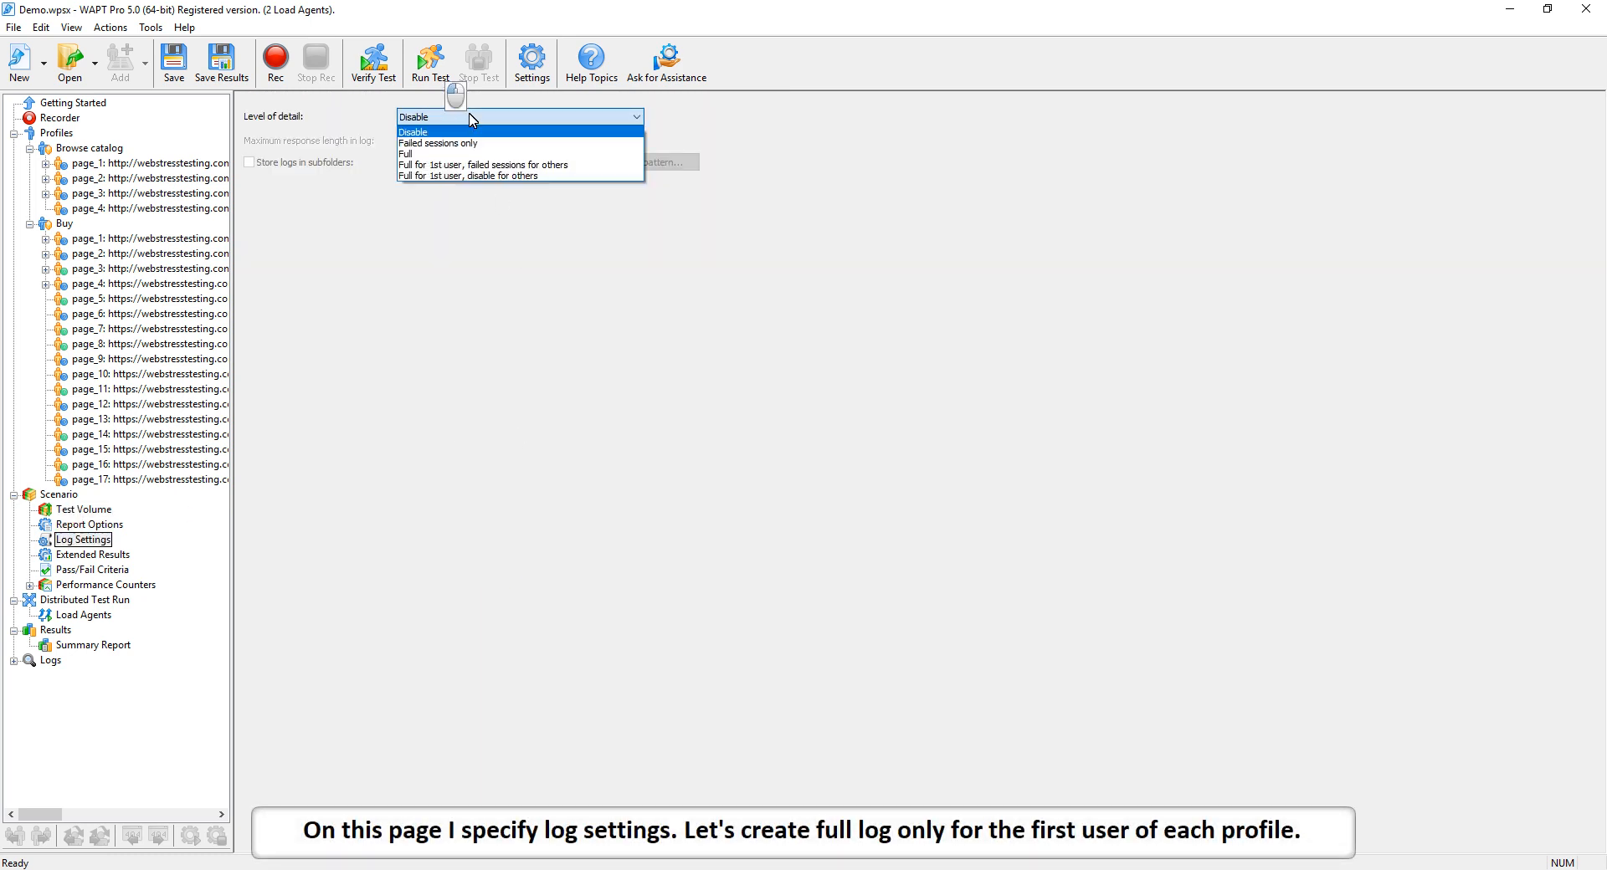
left_click(463, 166)
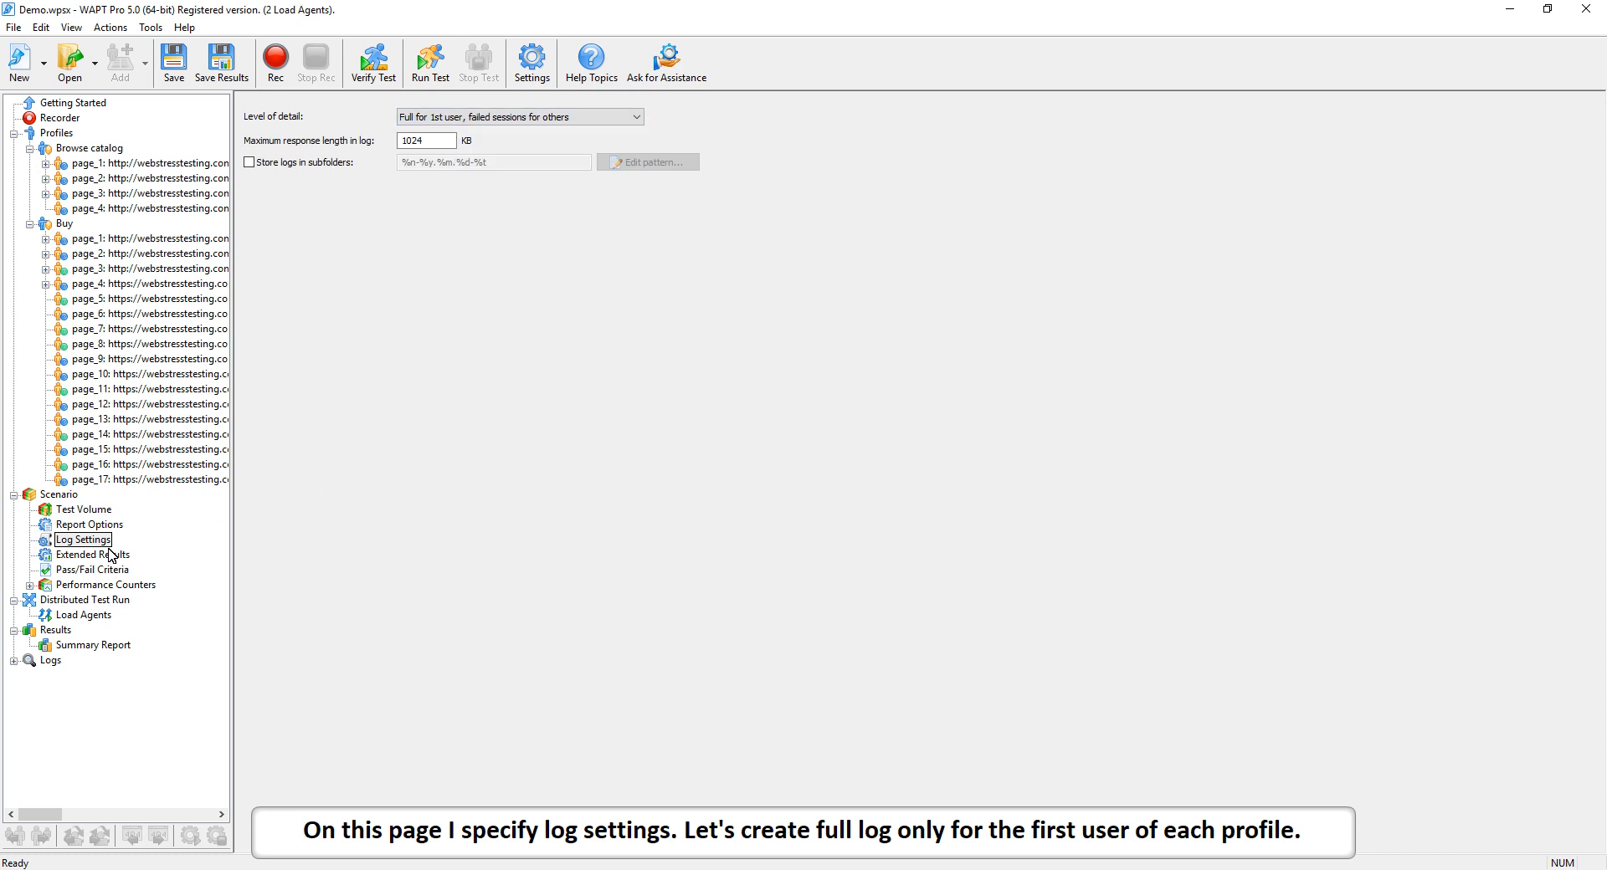
- Check the load agents, save the scenario and start the load test
left_click(83, 615)
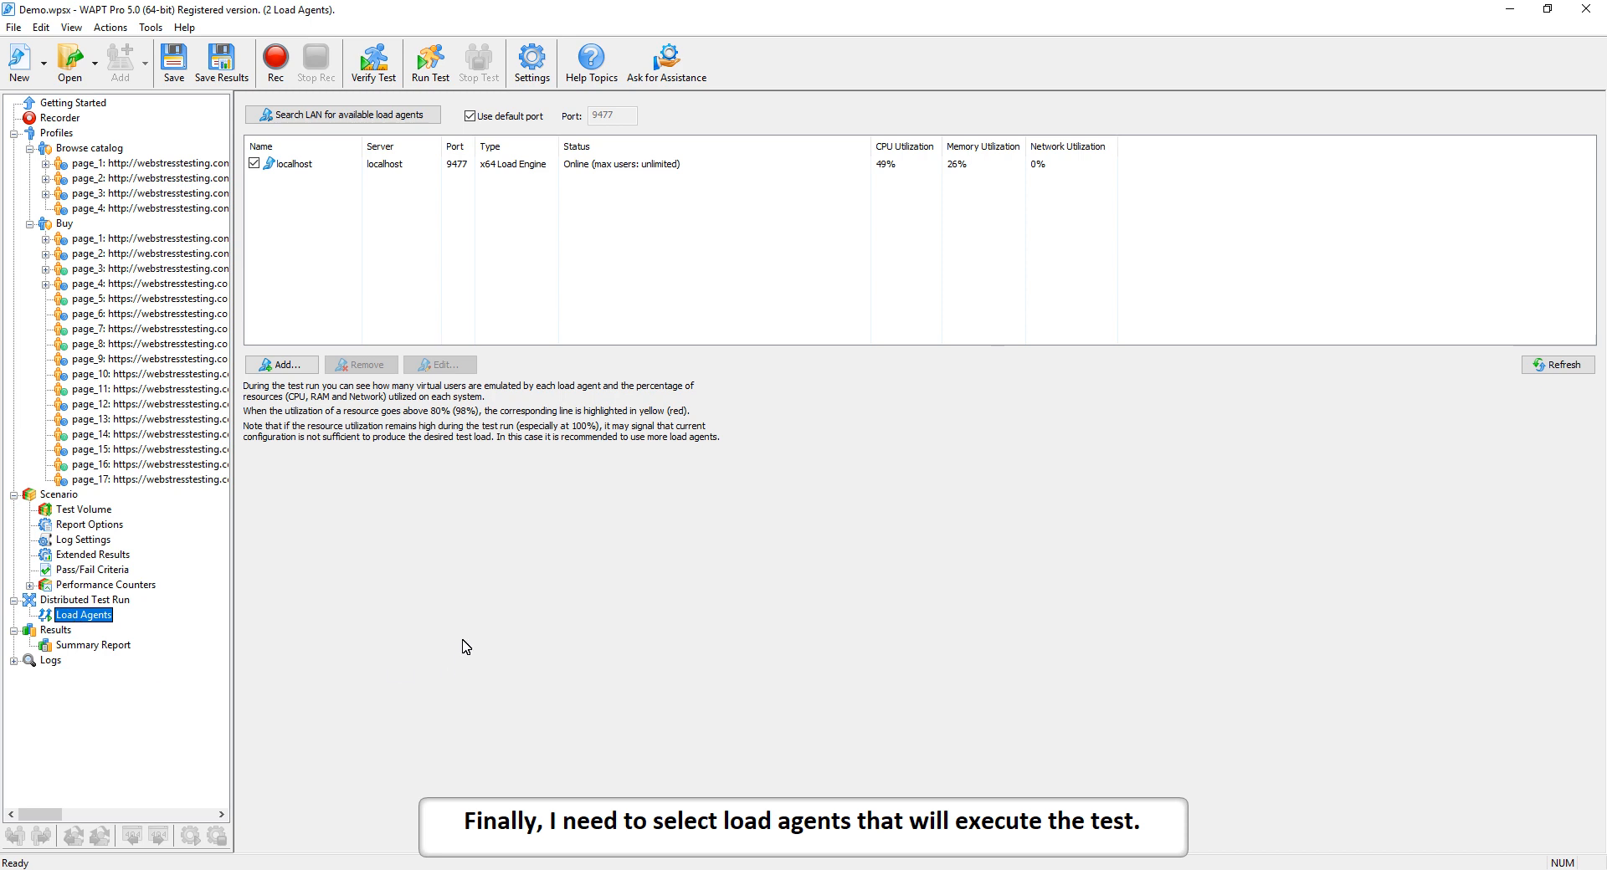
left_click(174, 76)
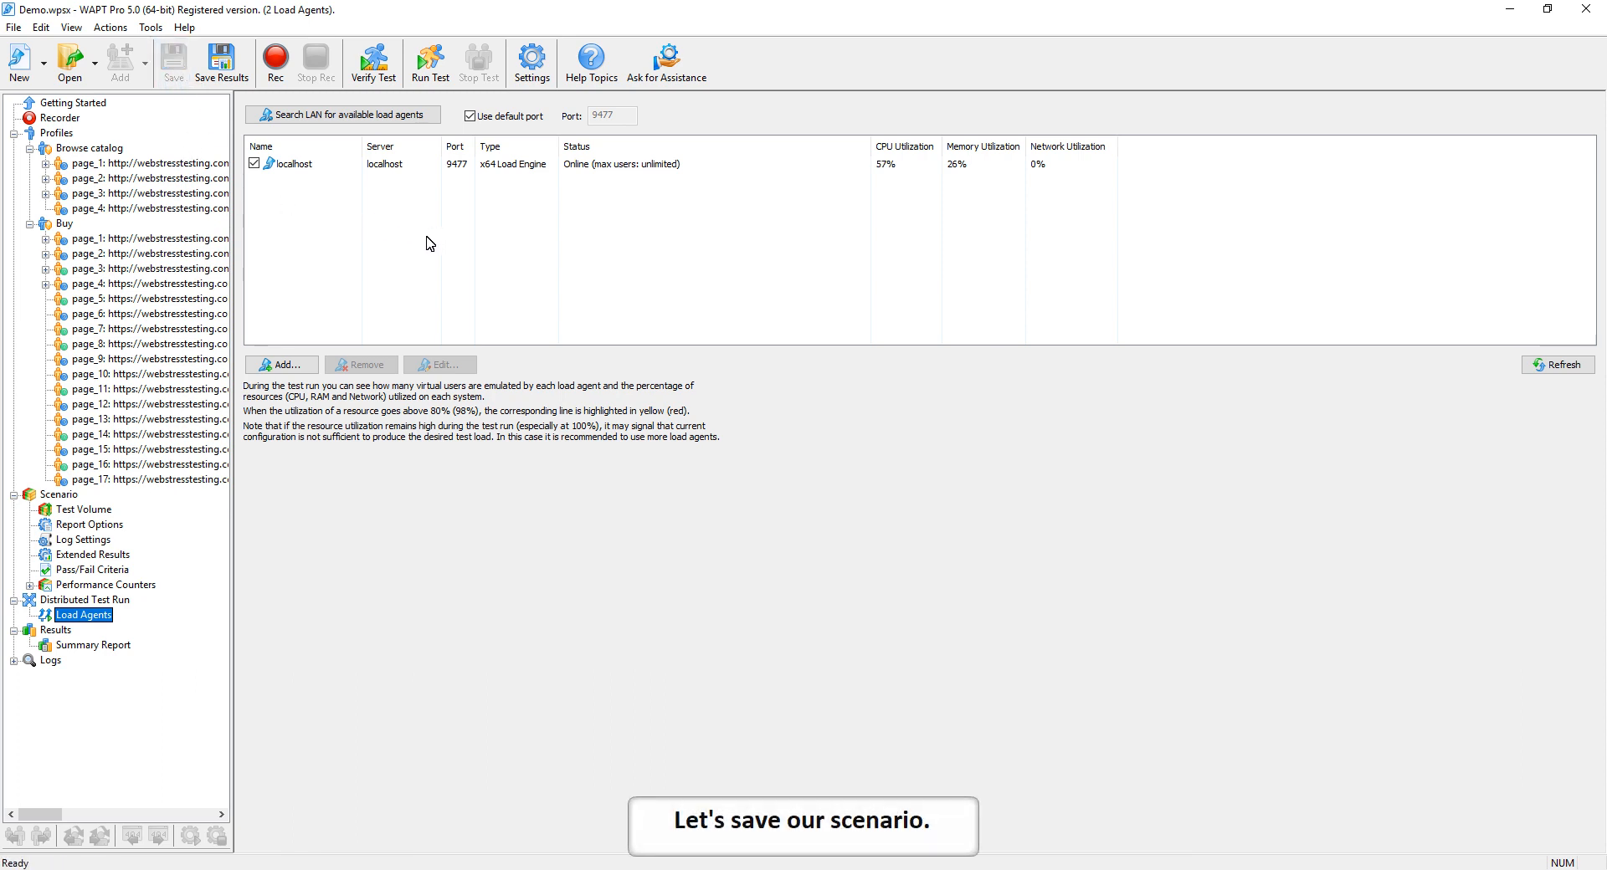
left_click(432, 63)
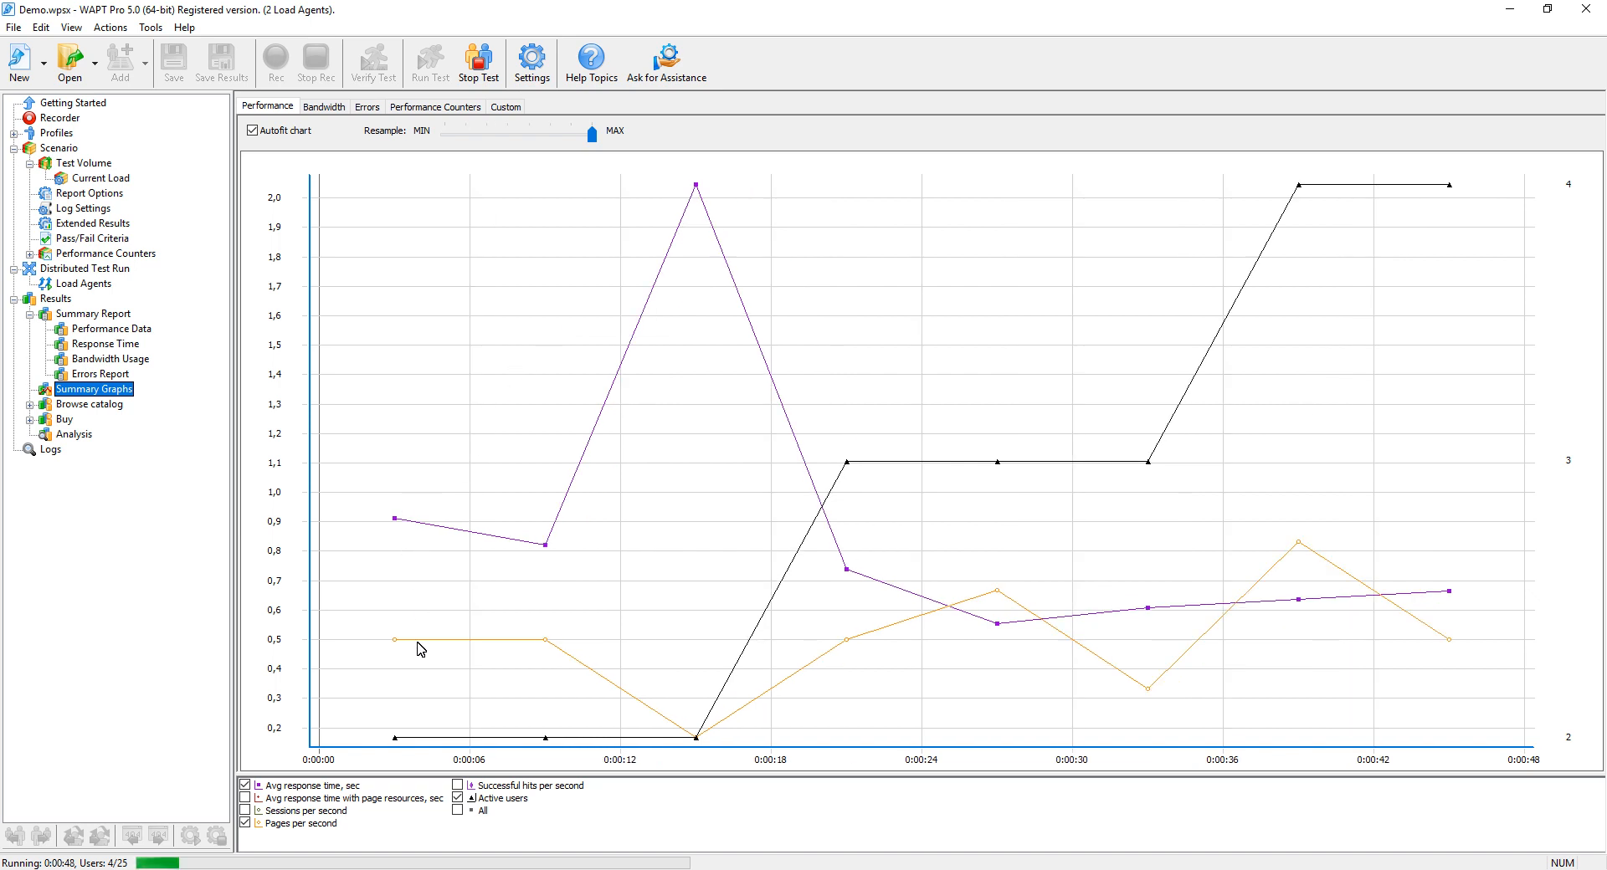
- Examine the Bandwidth and Errors summary graphs of the running test and return to the Performance graph
mouse_move(395, 641)
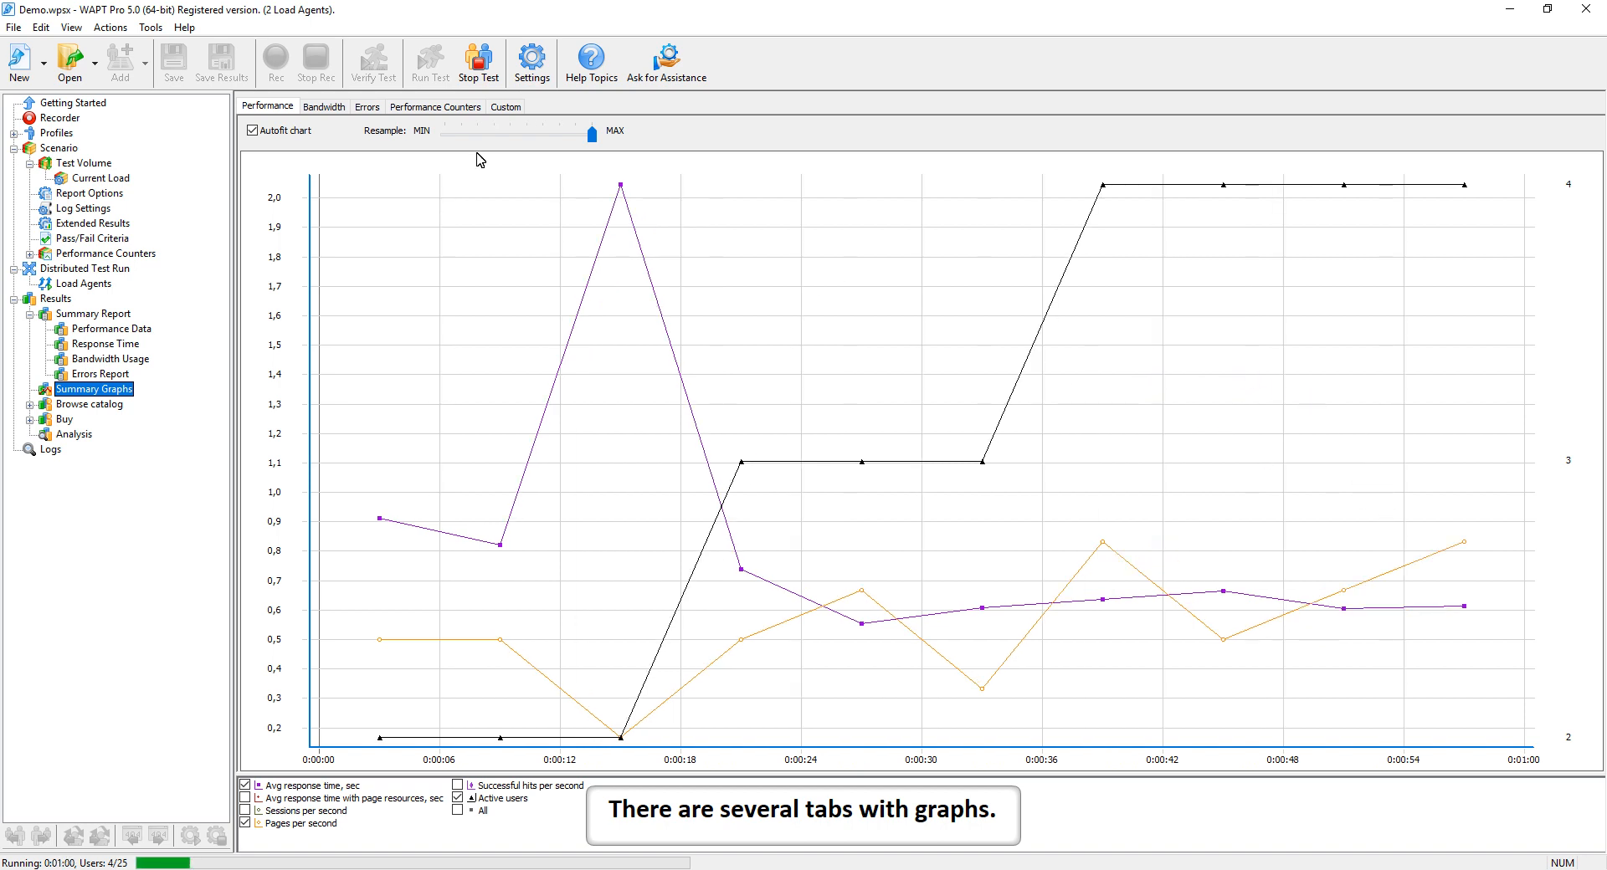
left_click(319, 109)
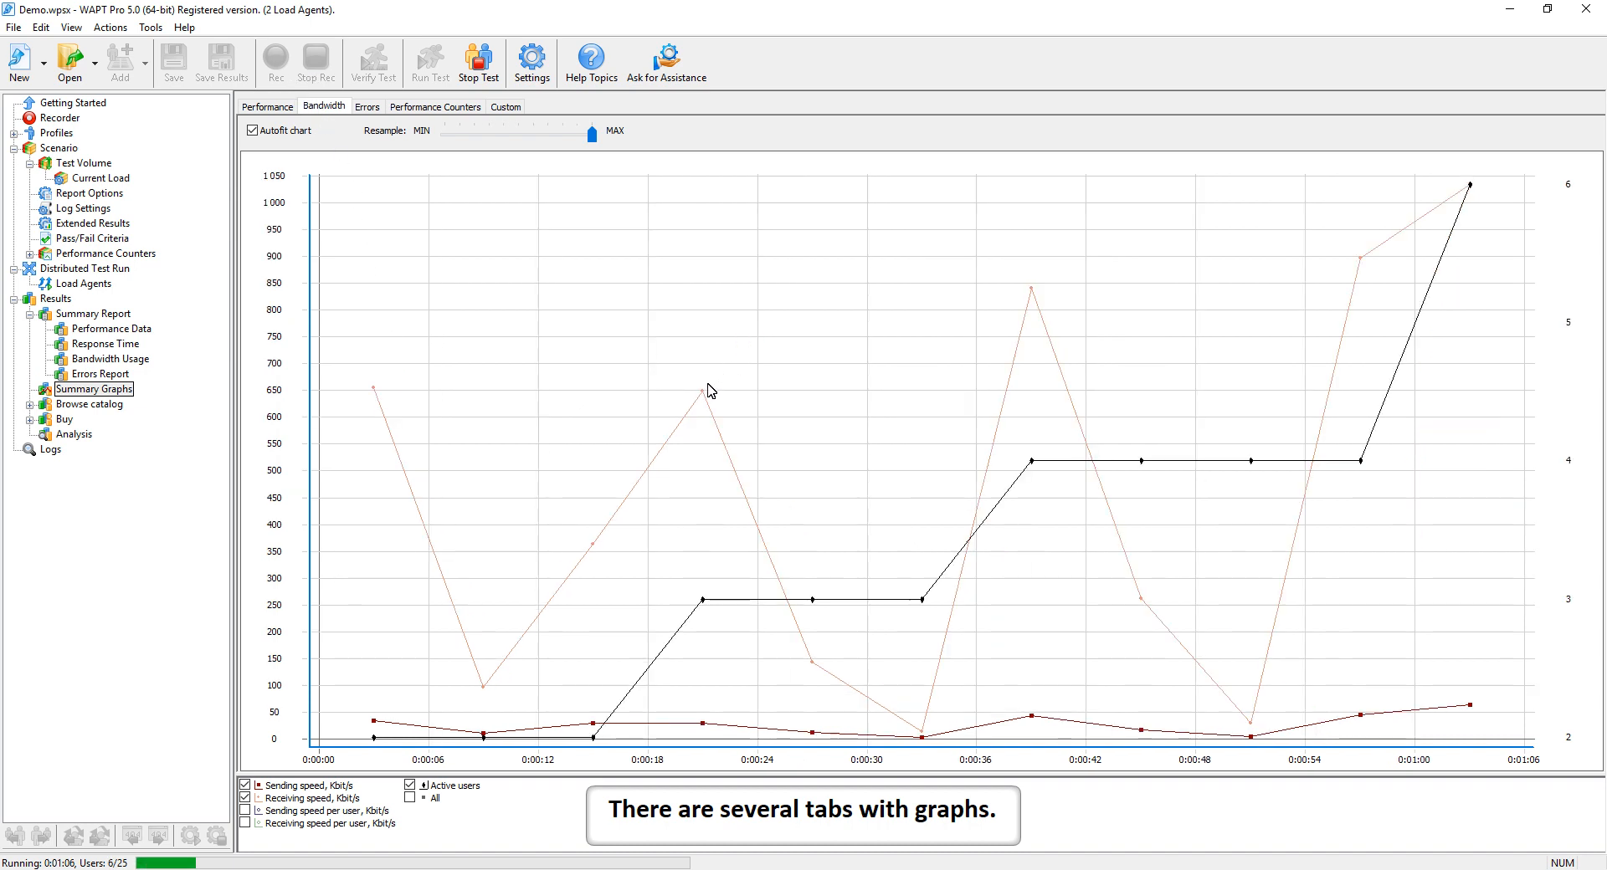
mouse_move(704, 391)
left_click(366, 108)
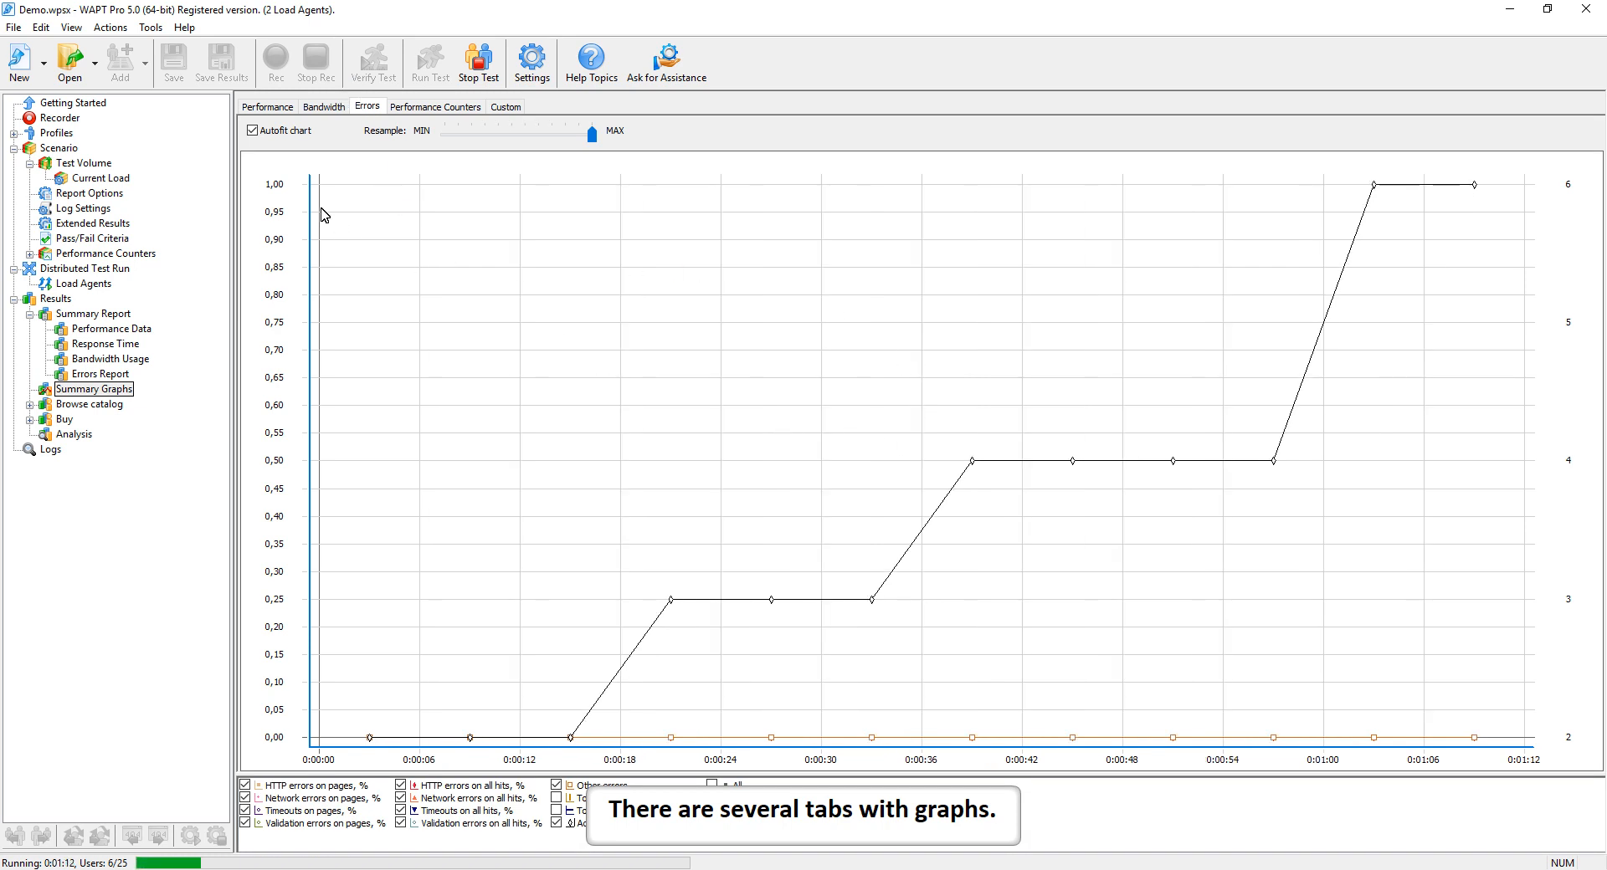
left_click(262, 109)
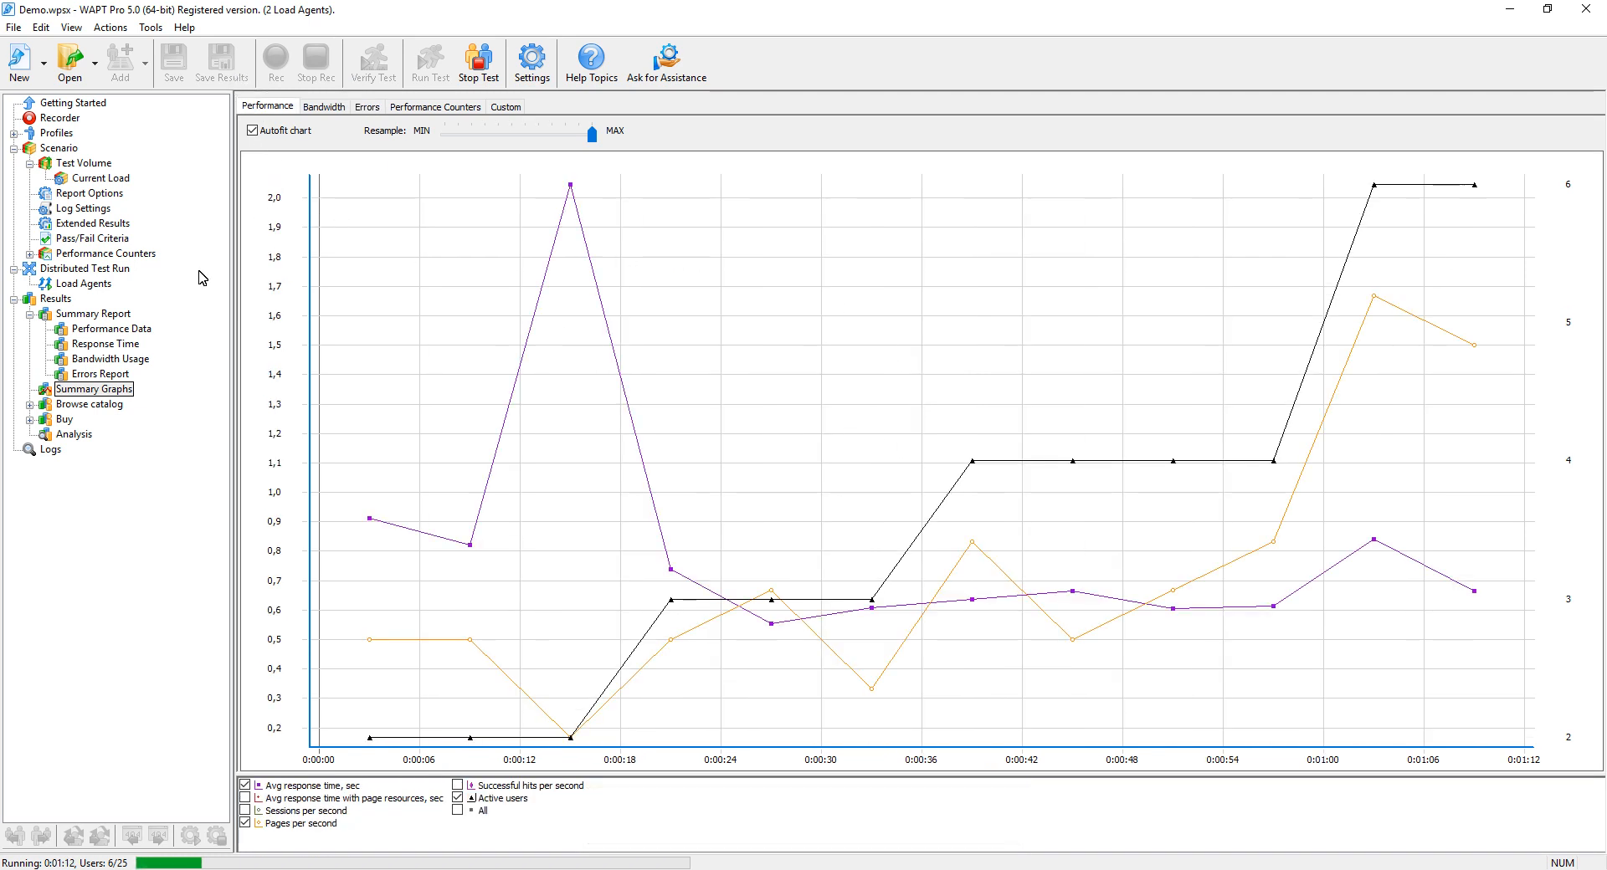
- Review the Summary Report of the running test, including its Performance Data and the per-page Response Time tables
left_click(94, 315)
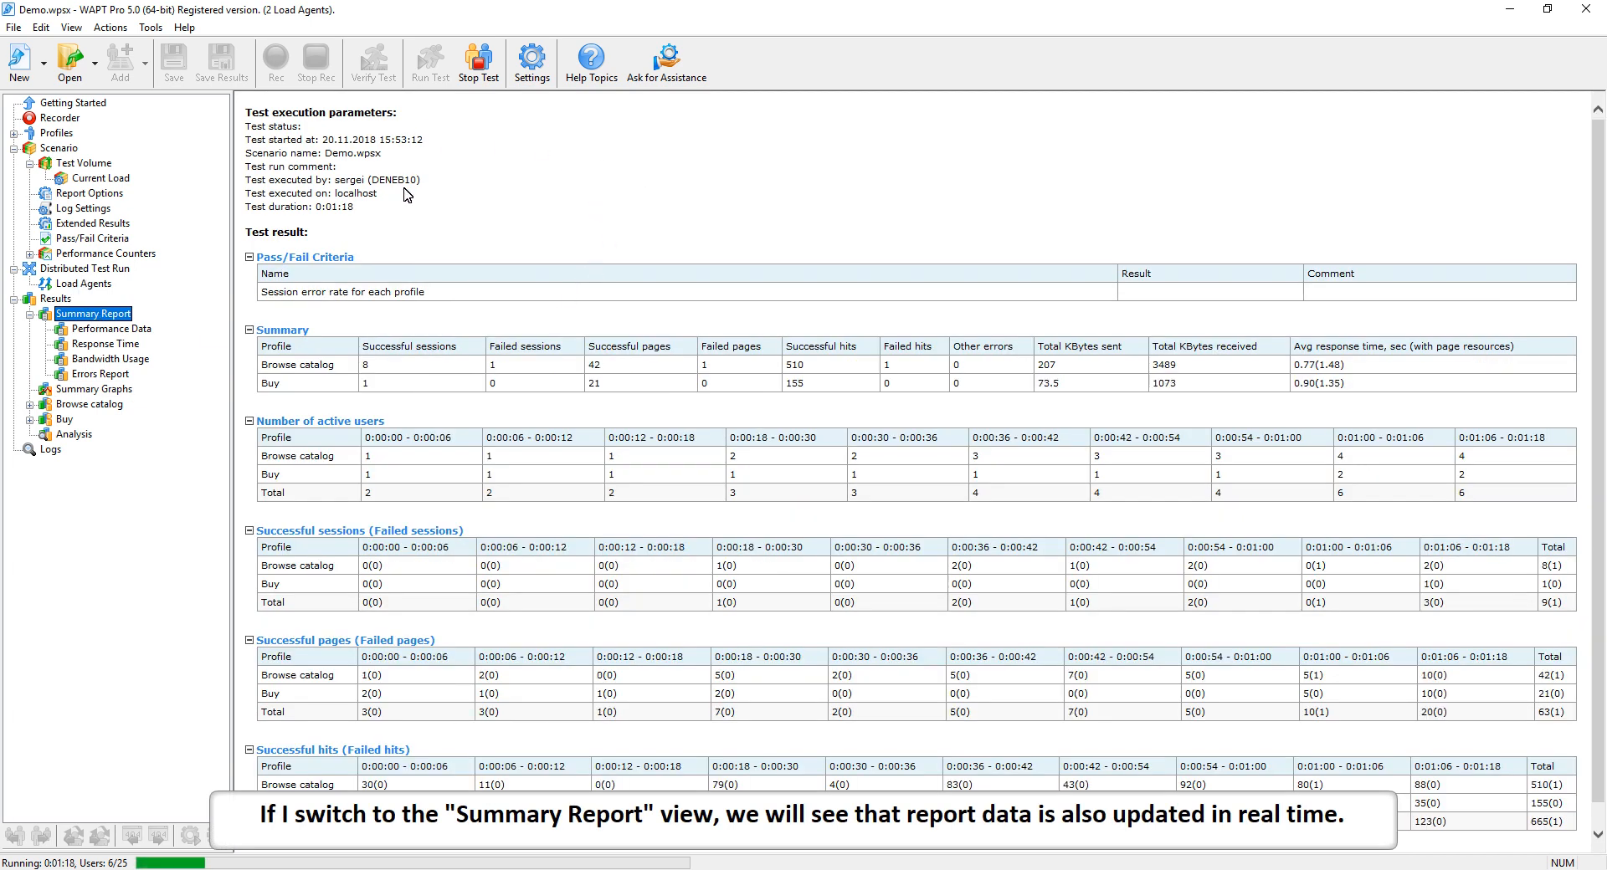
scroll(652, 327, "down", 1)
scroll(652, 327, "up", 1)
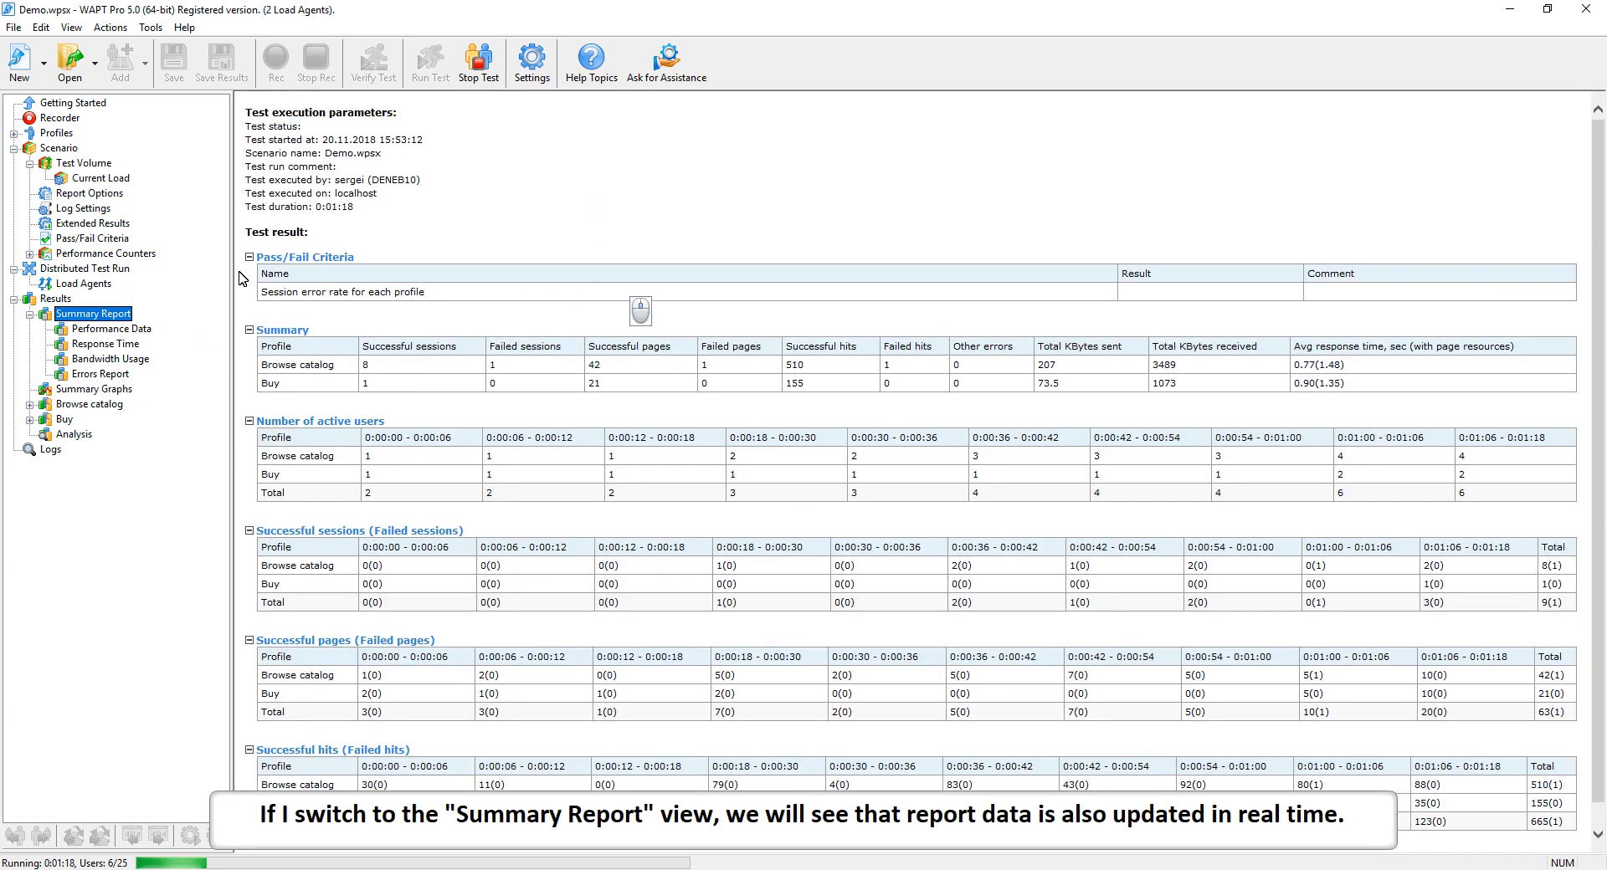
left_click(99, 329)
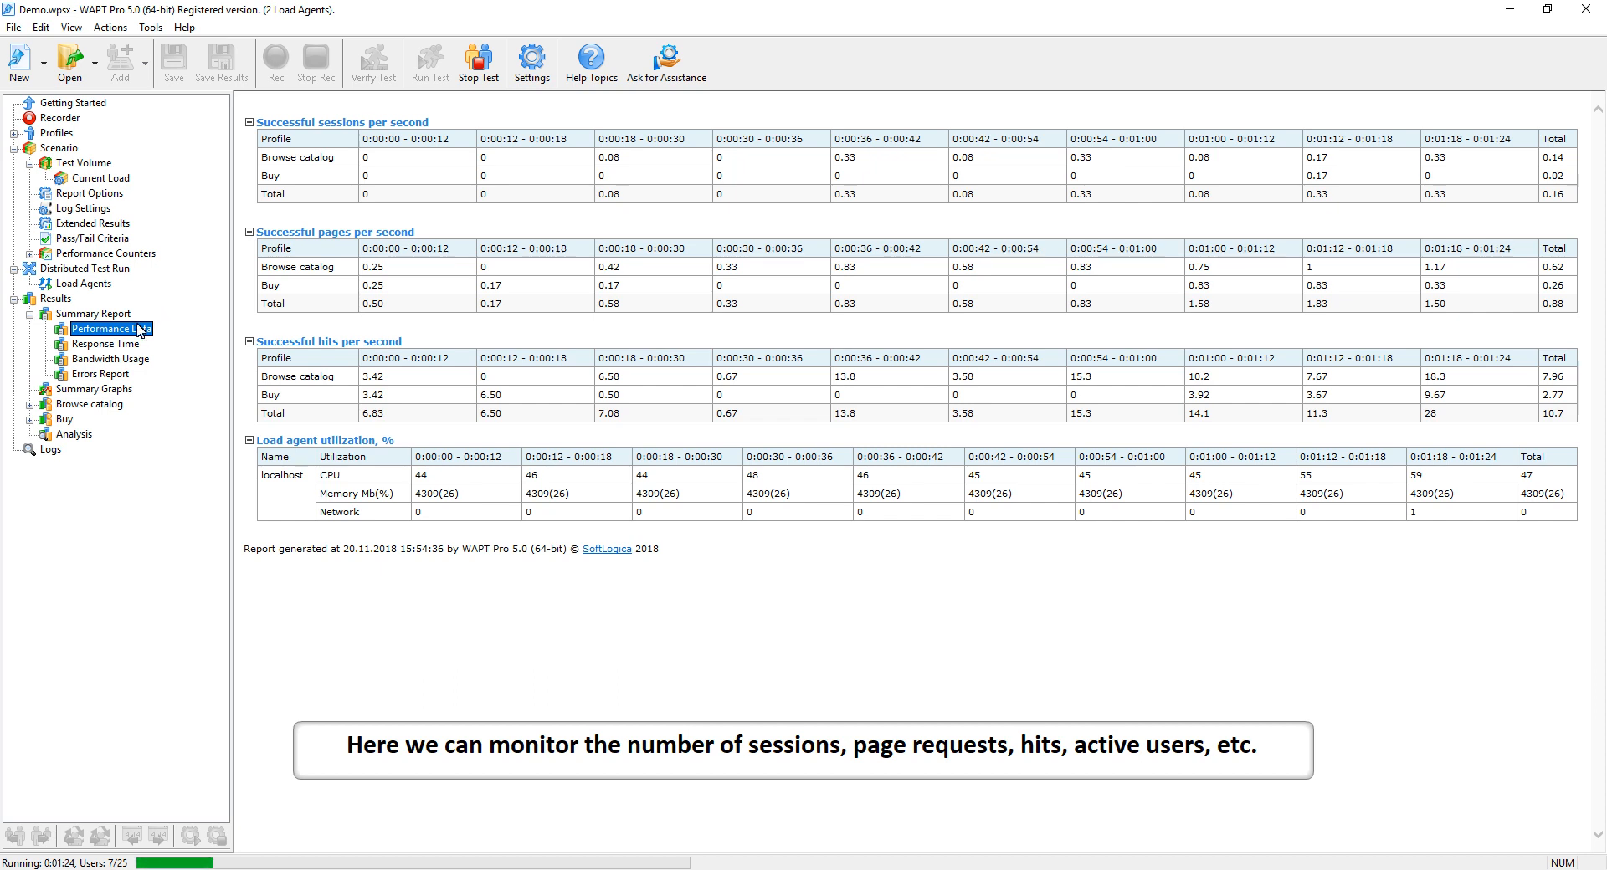
left_click(126, 346)
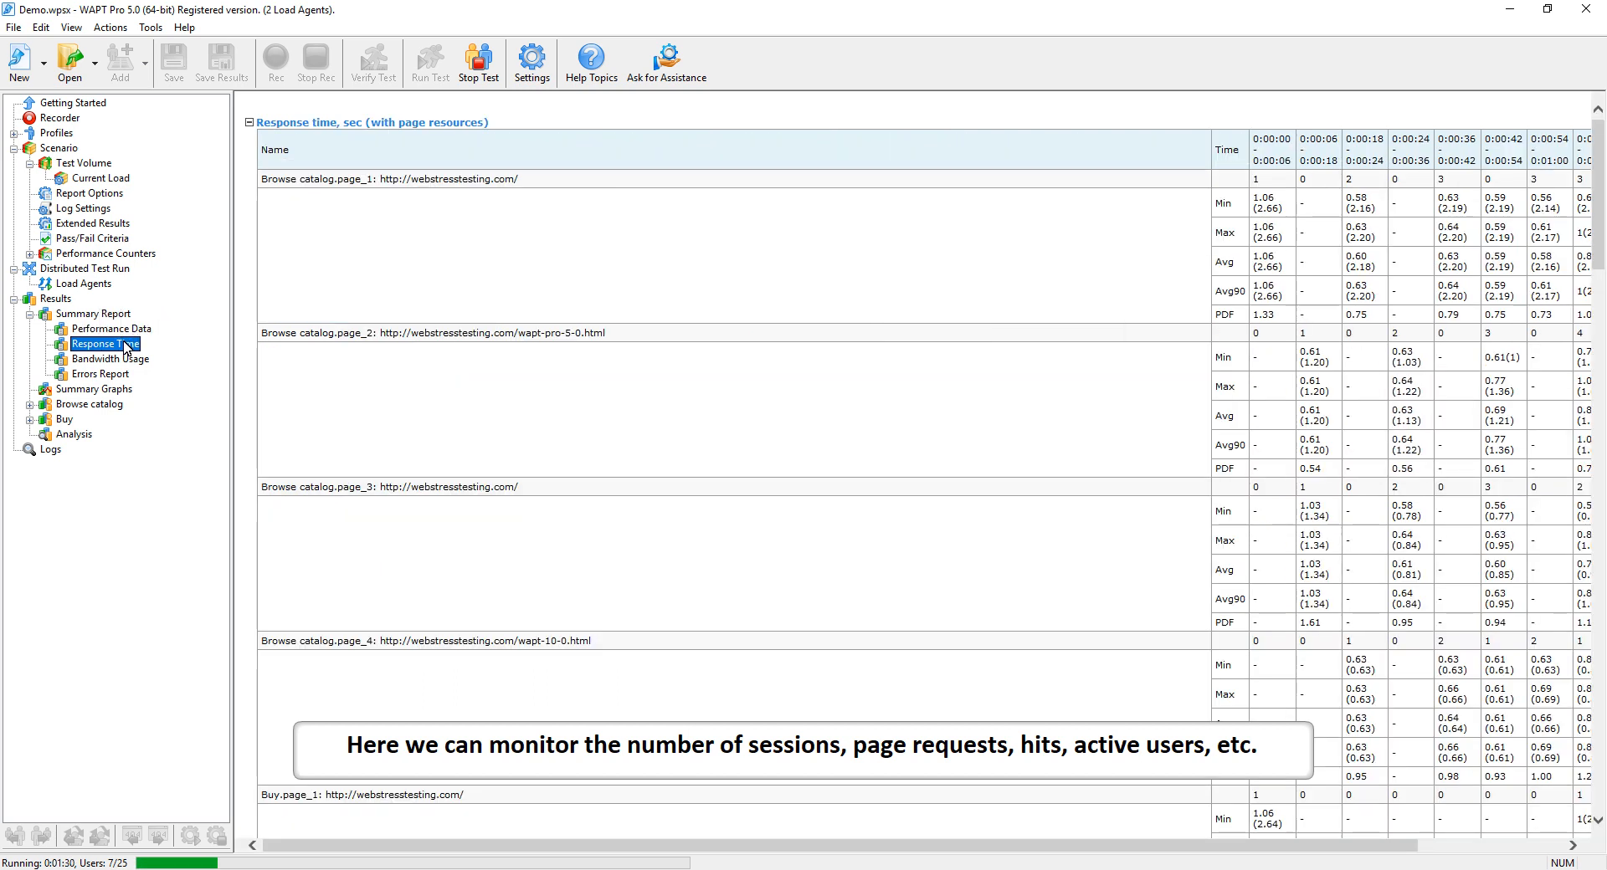
scroll(735, 401, "down", 5)
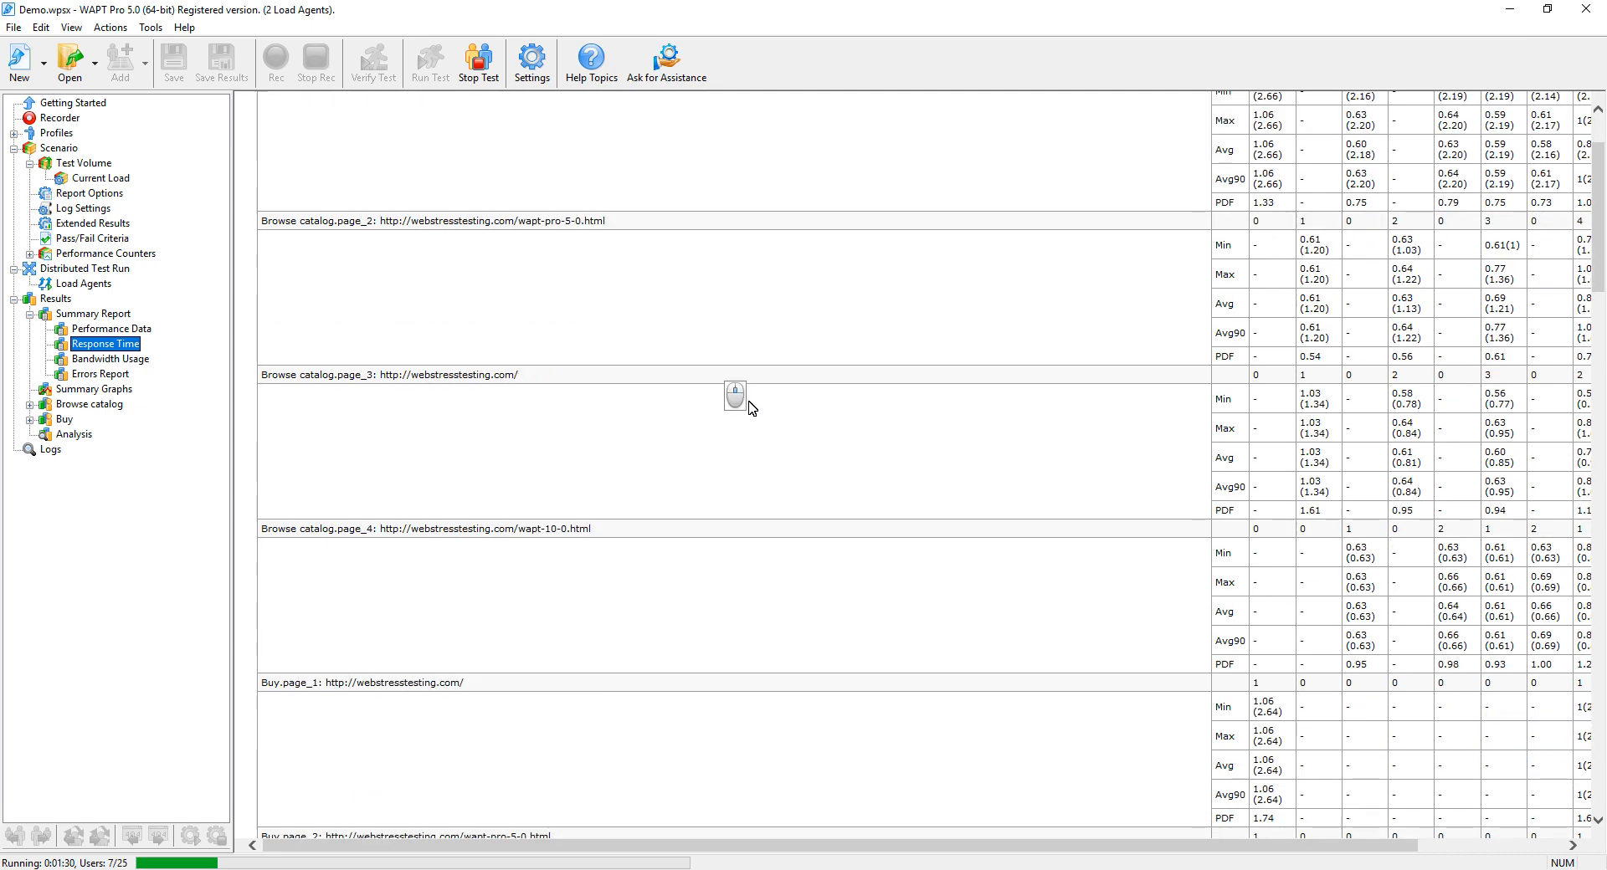
scroll(751, 408, "down", 12)
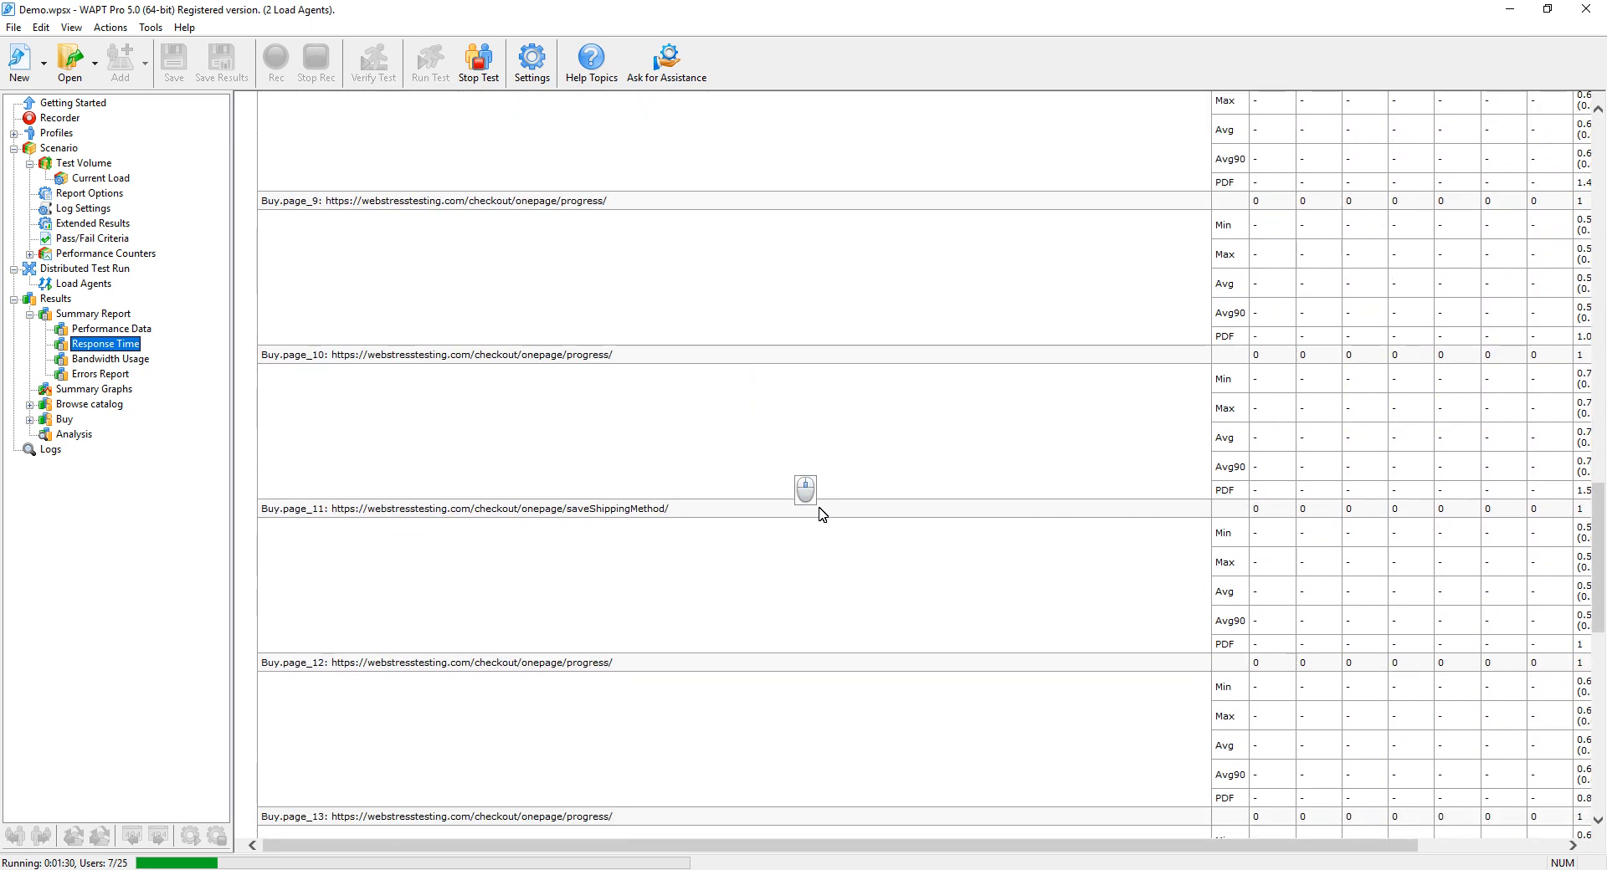
scroll(820, 513, "up", 15)
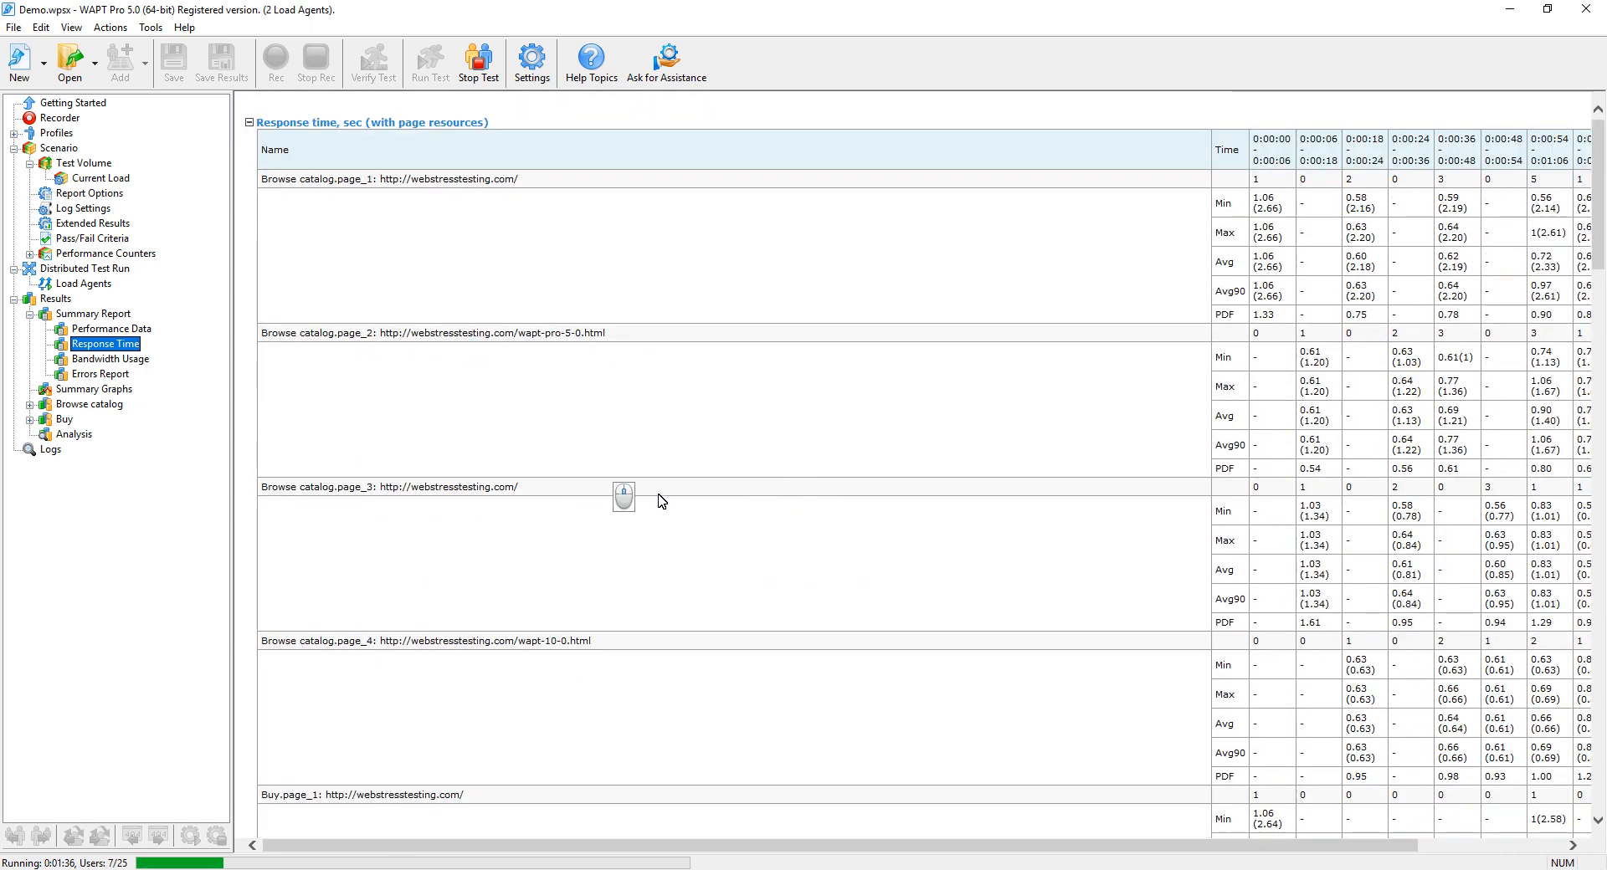
- Review the Bandwidth Usage report from the sent and received data down to the transferred data by protocol
left_click(83, 360)
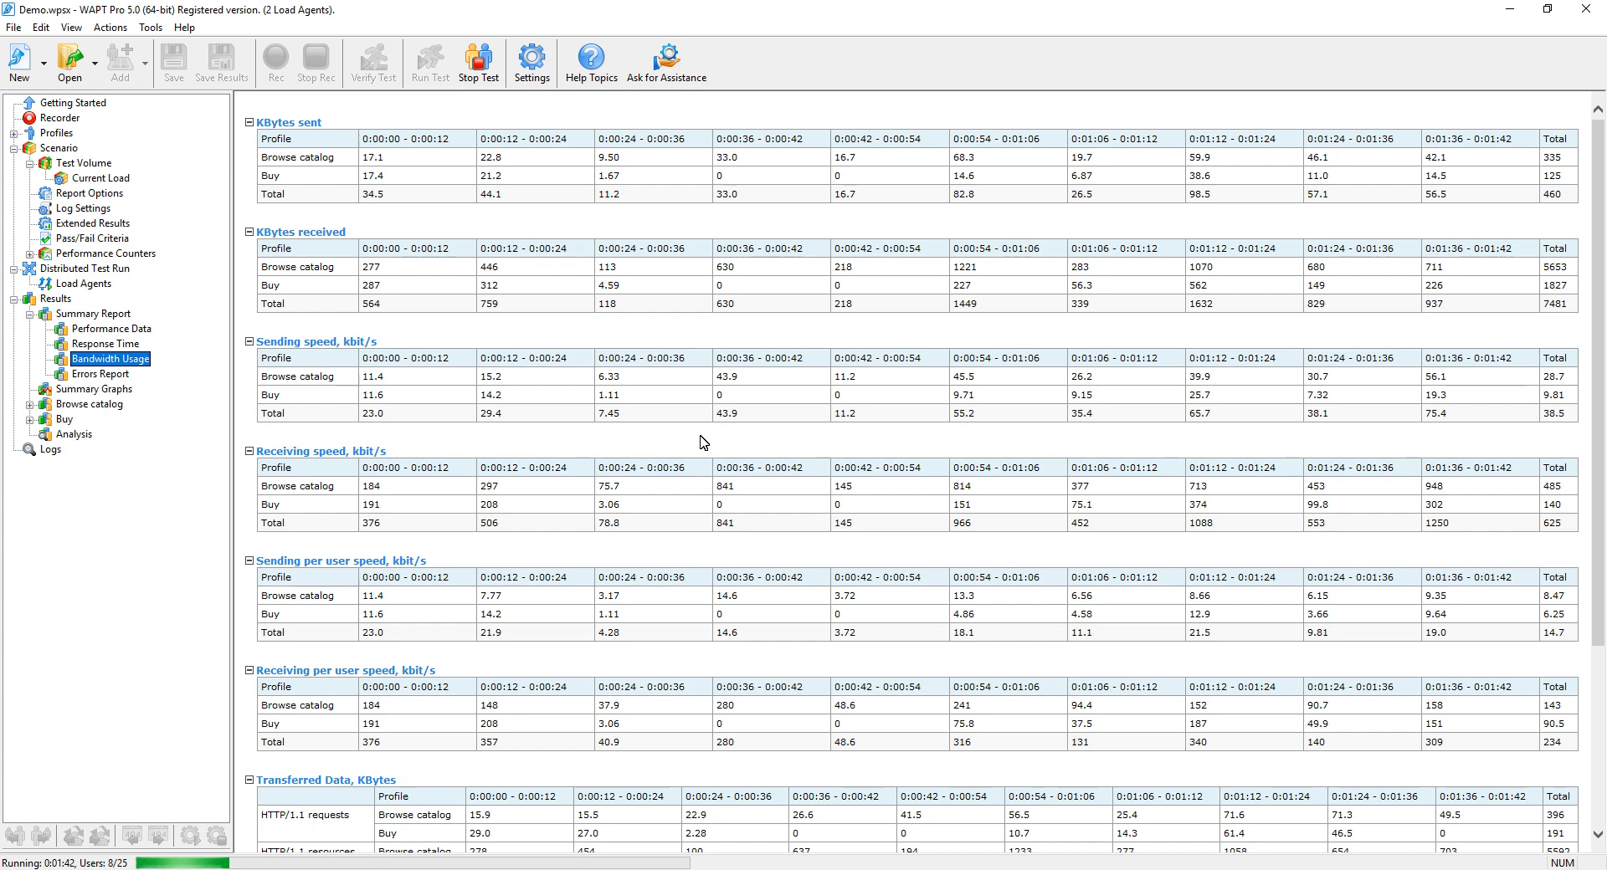
scroll(704, 444, "down", 3)
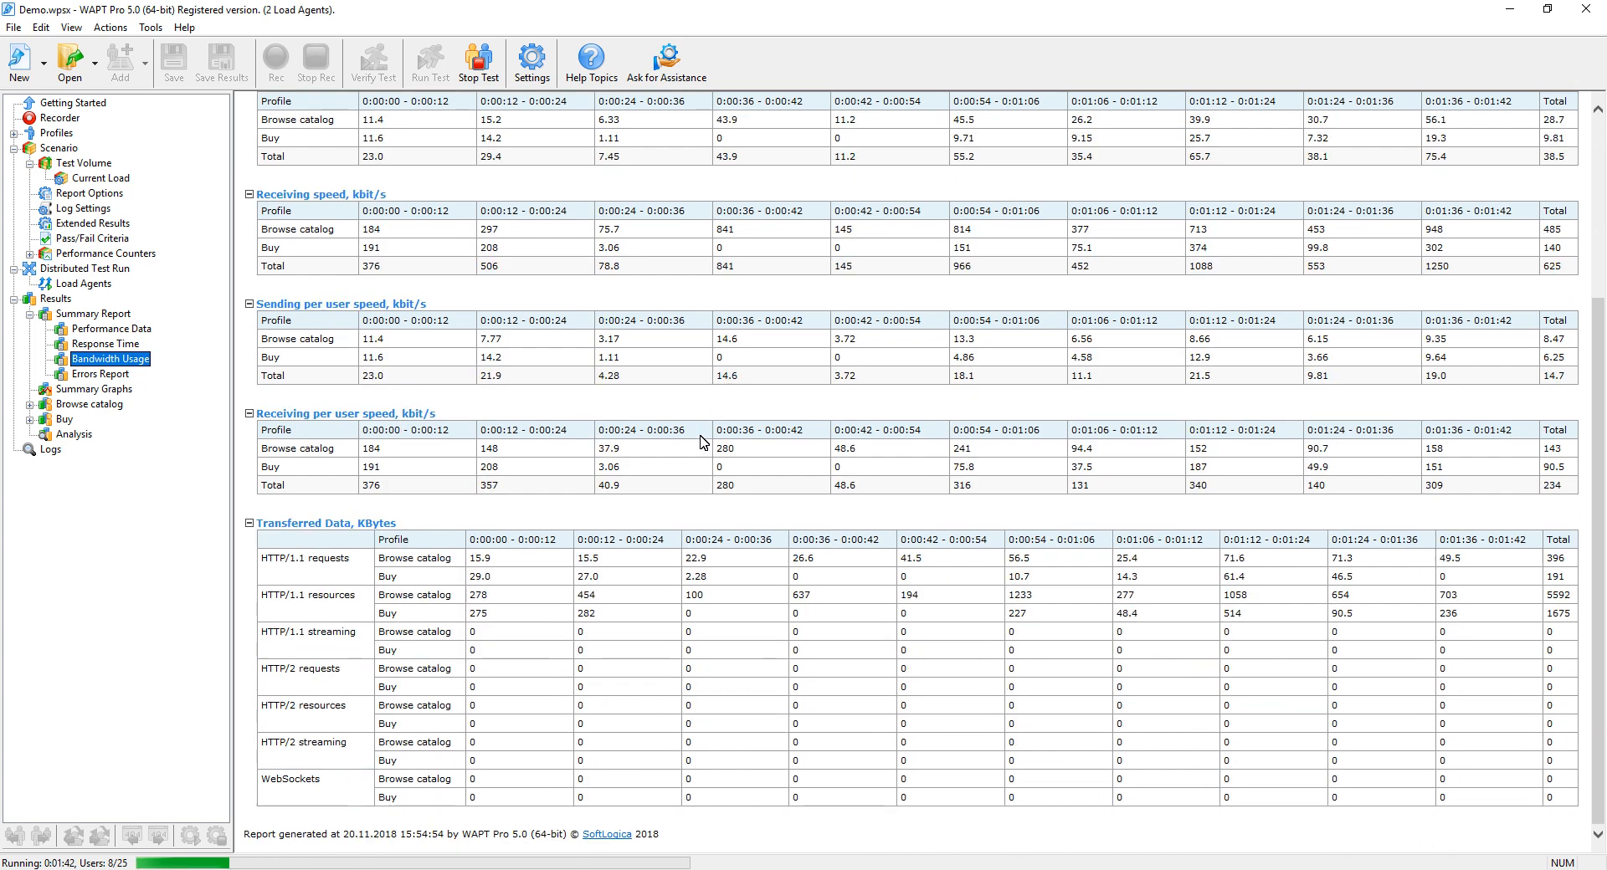
scroll(704, 443, "up", 2)
scroll(701, 442, "up", 1)
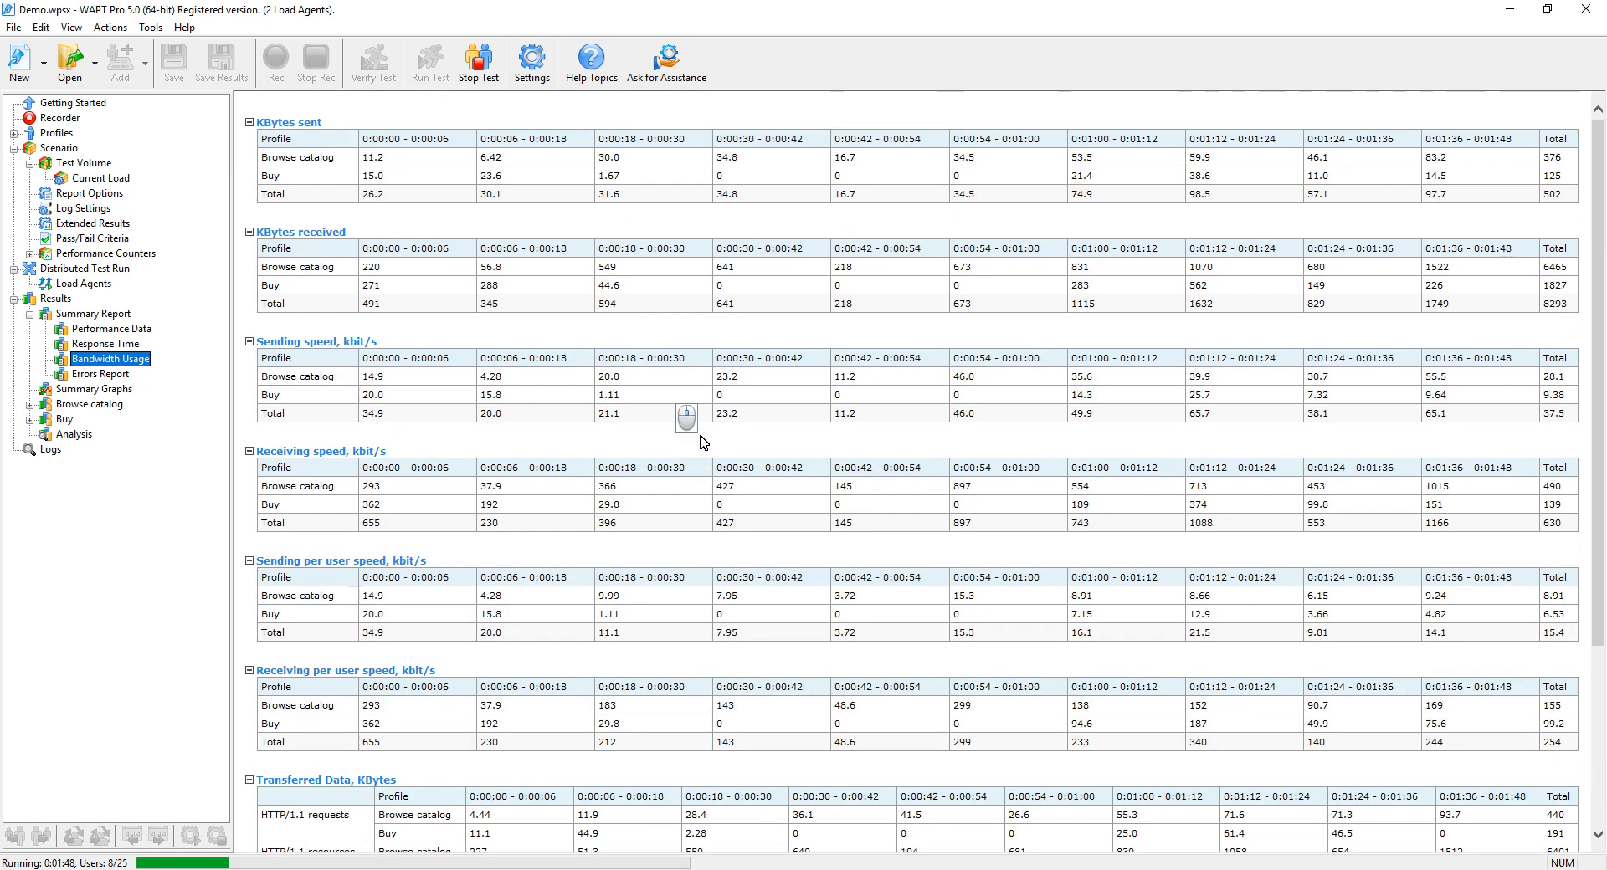
- Look through the Errors Report's failures, response codes and error percentages, and return to the Summary Graphs
left_click(108, 377)
scroll(766, 461, "down", 6)
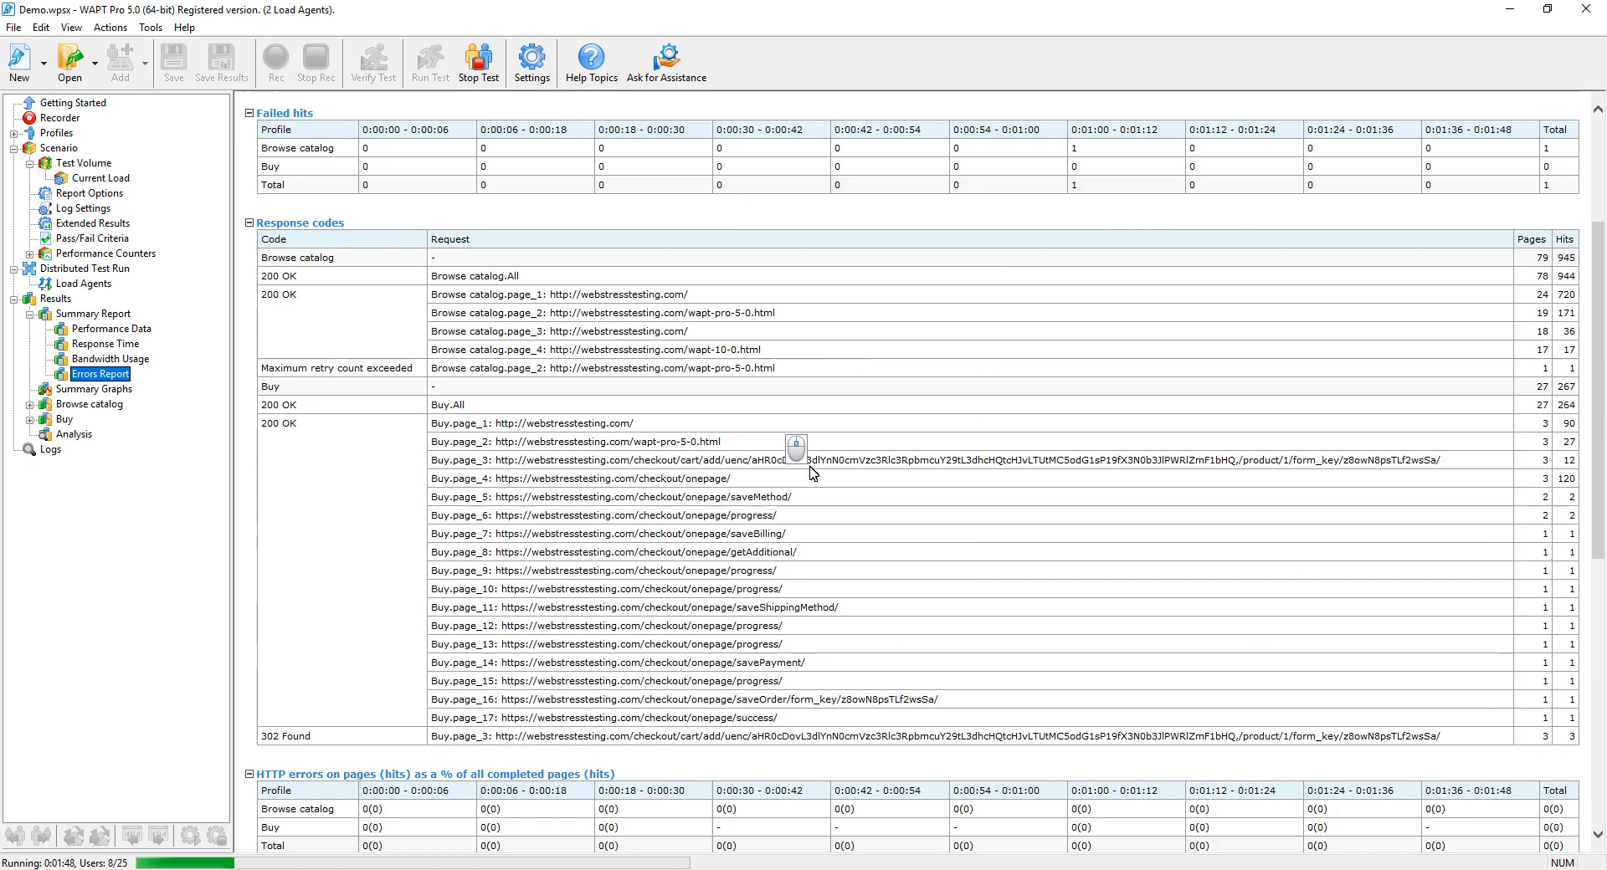
scroll(812, 472, "down", 3)
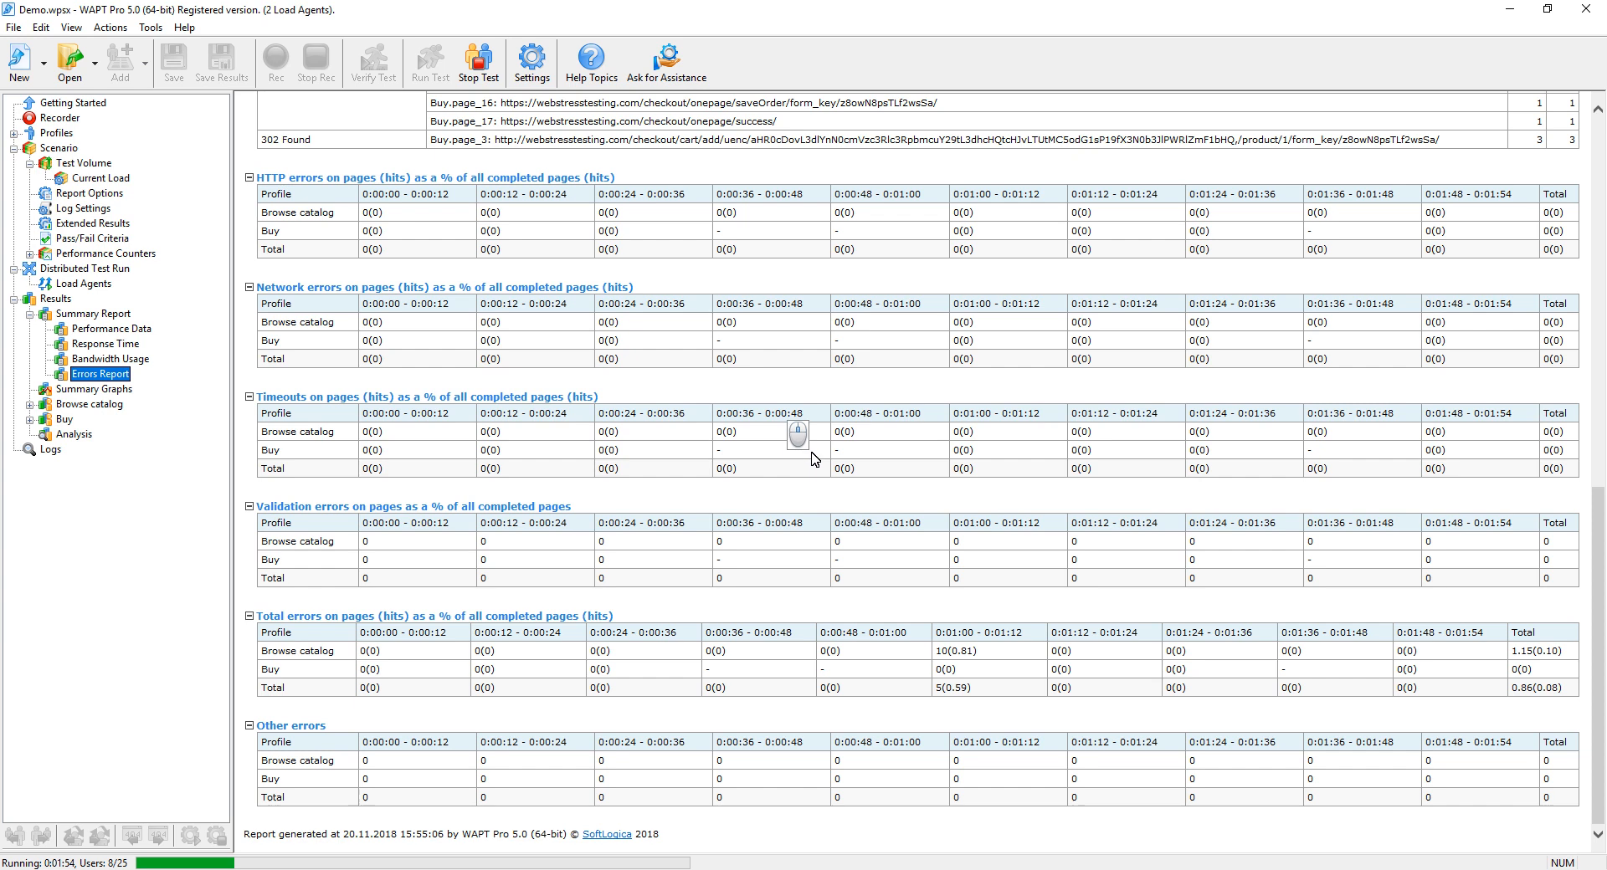
scroll(812, 460, "up", 10)
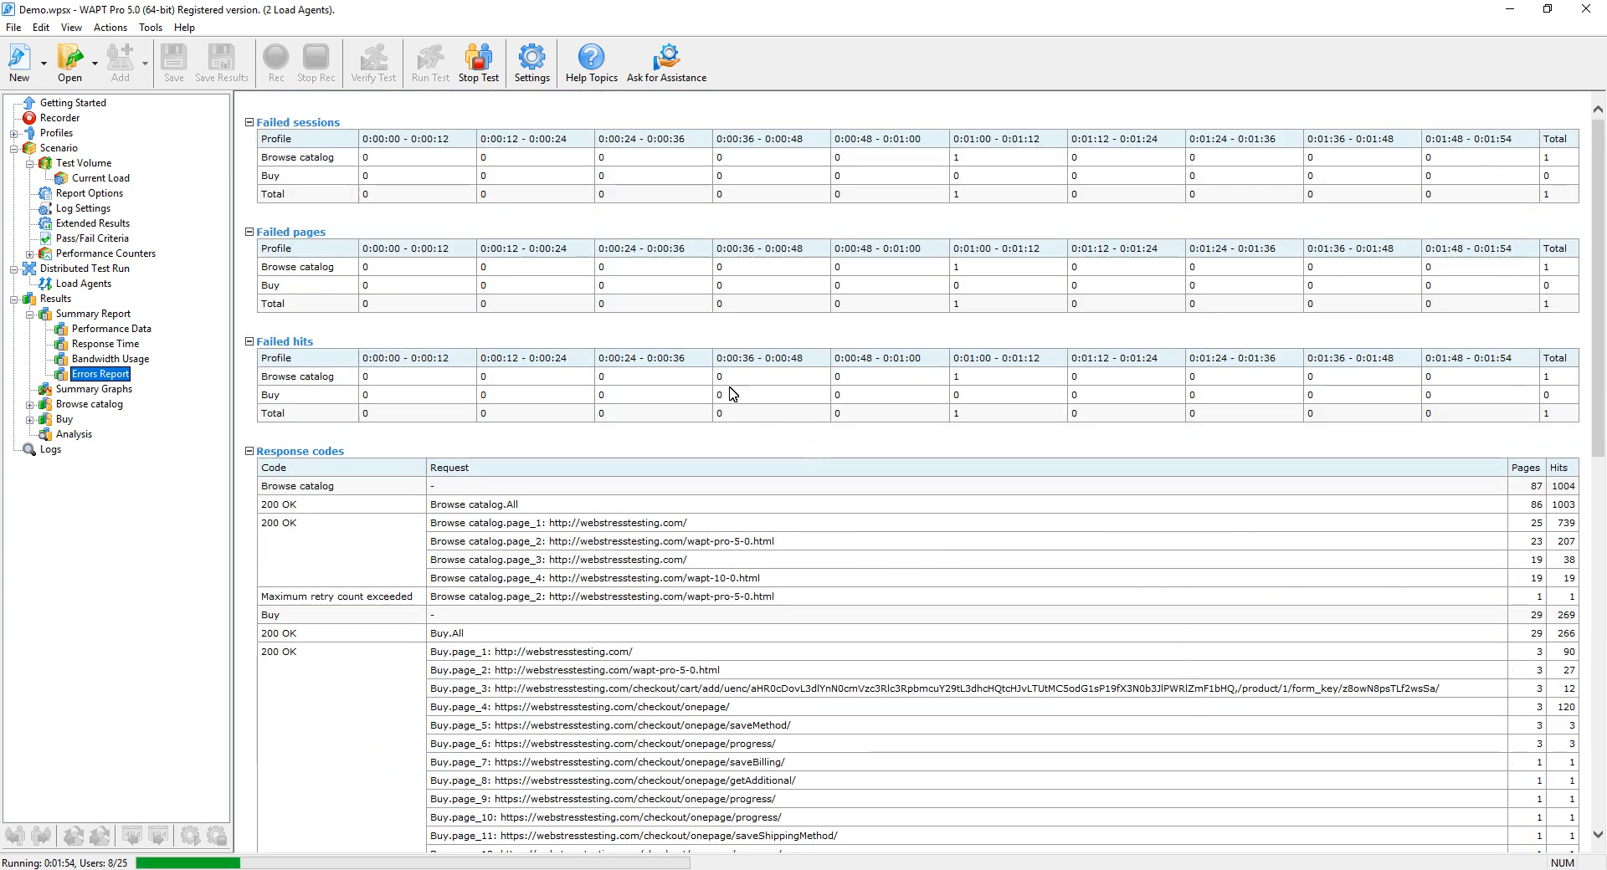
left_click(93, 389)
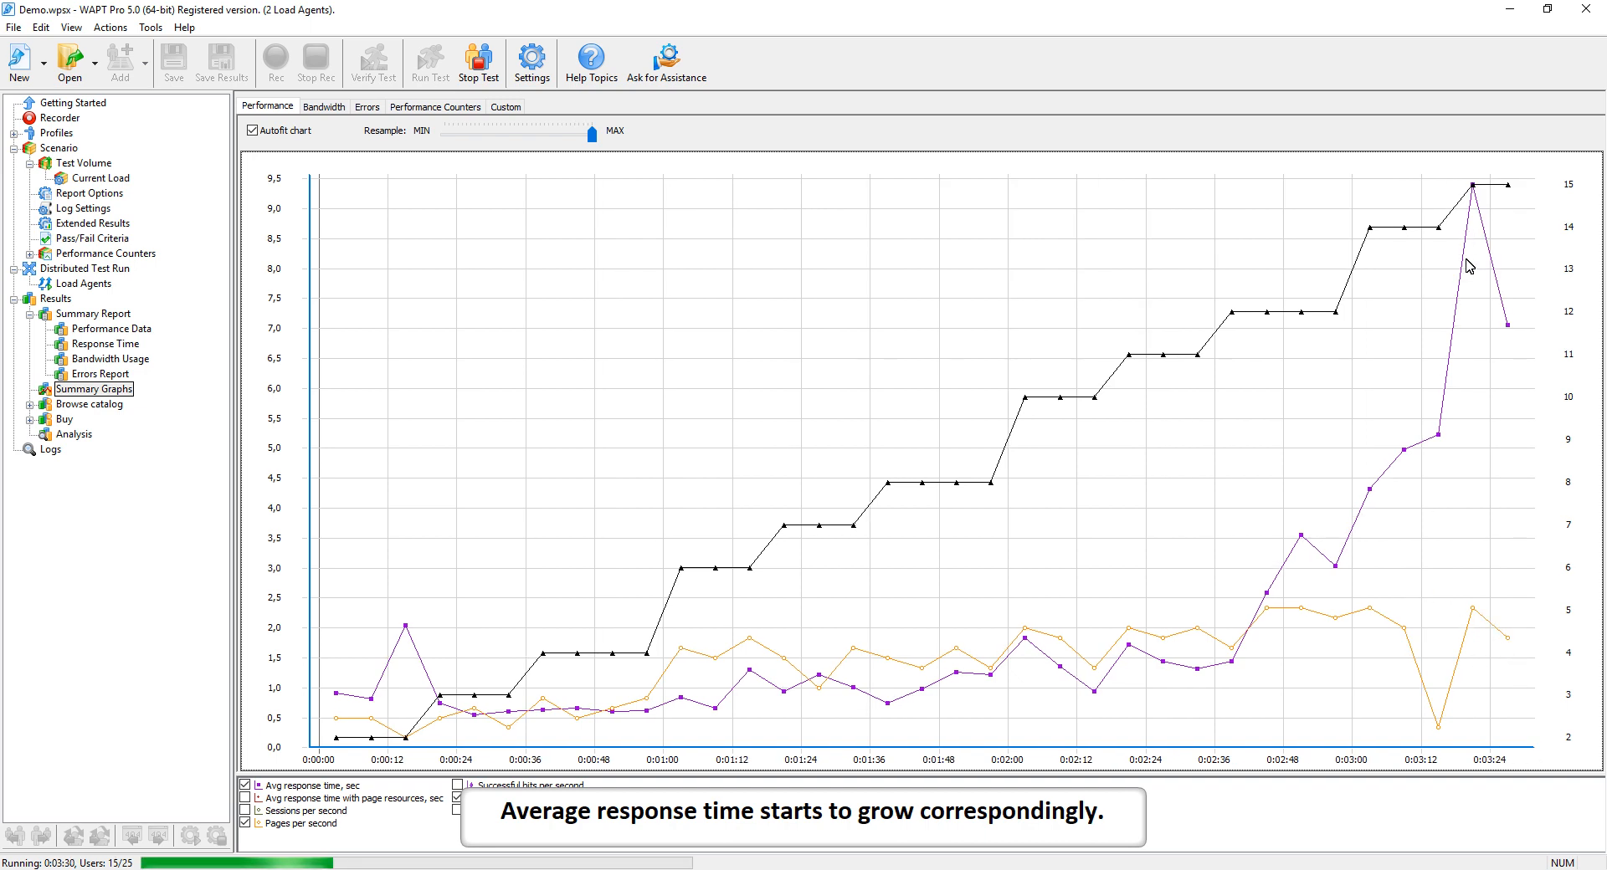
- Check the running test's response time on the Performance graph and its error rates on the Errors graph
mouse_move(1439, 436)
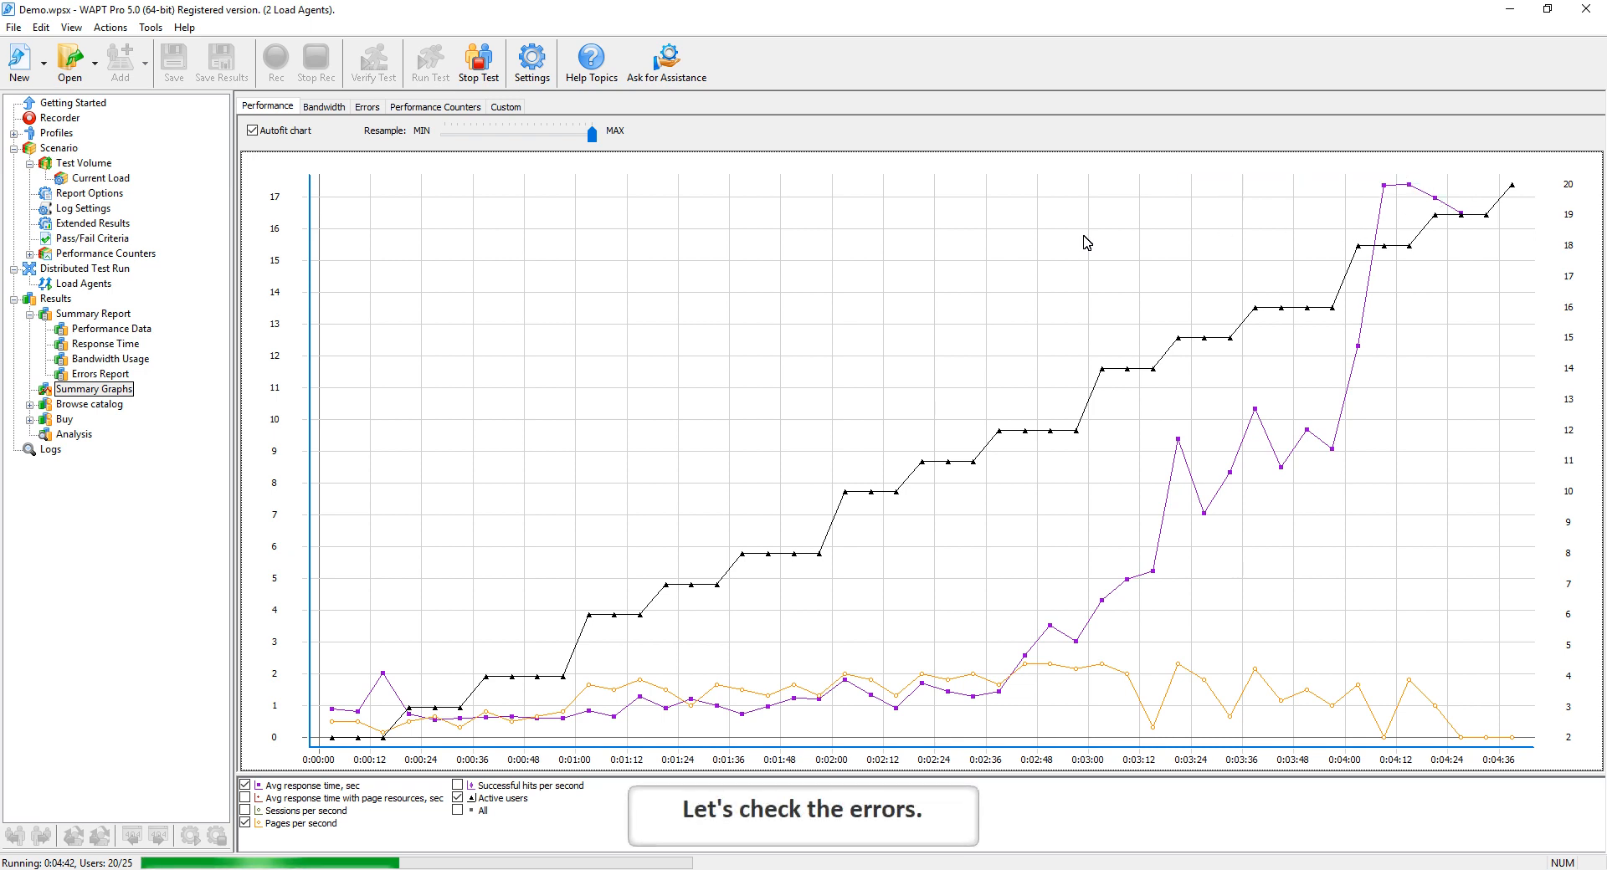
left_click(368, 107)
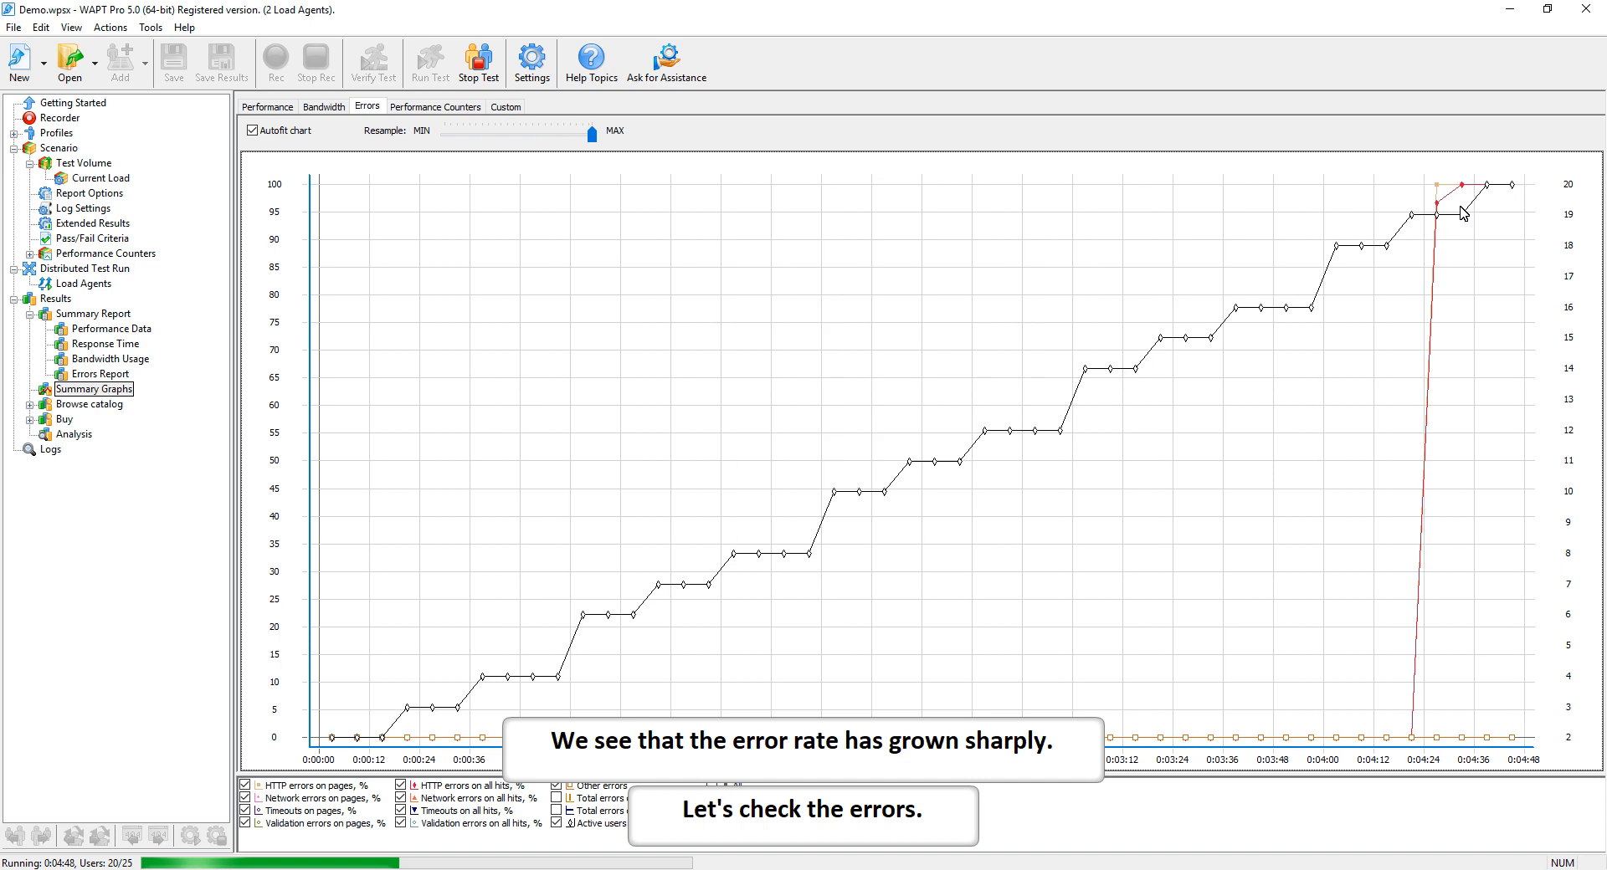
mouse_move(1440, 205)
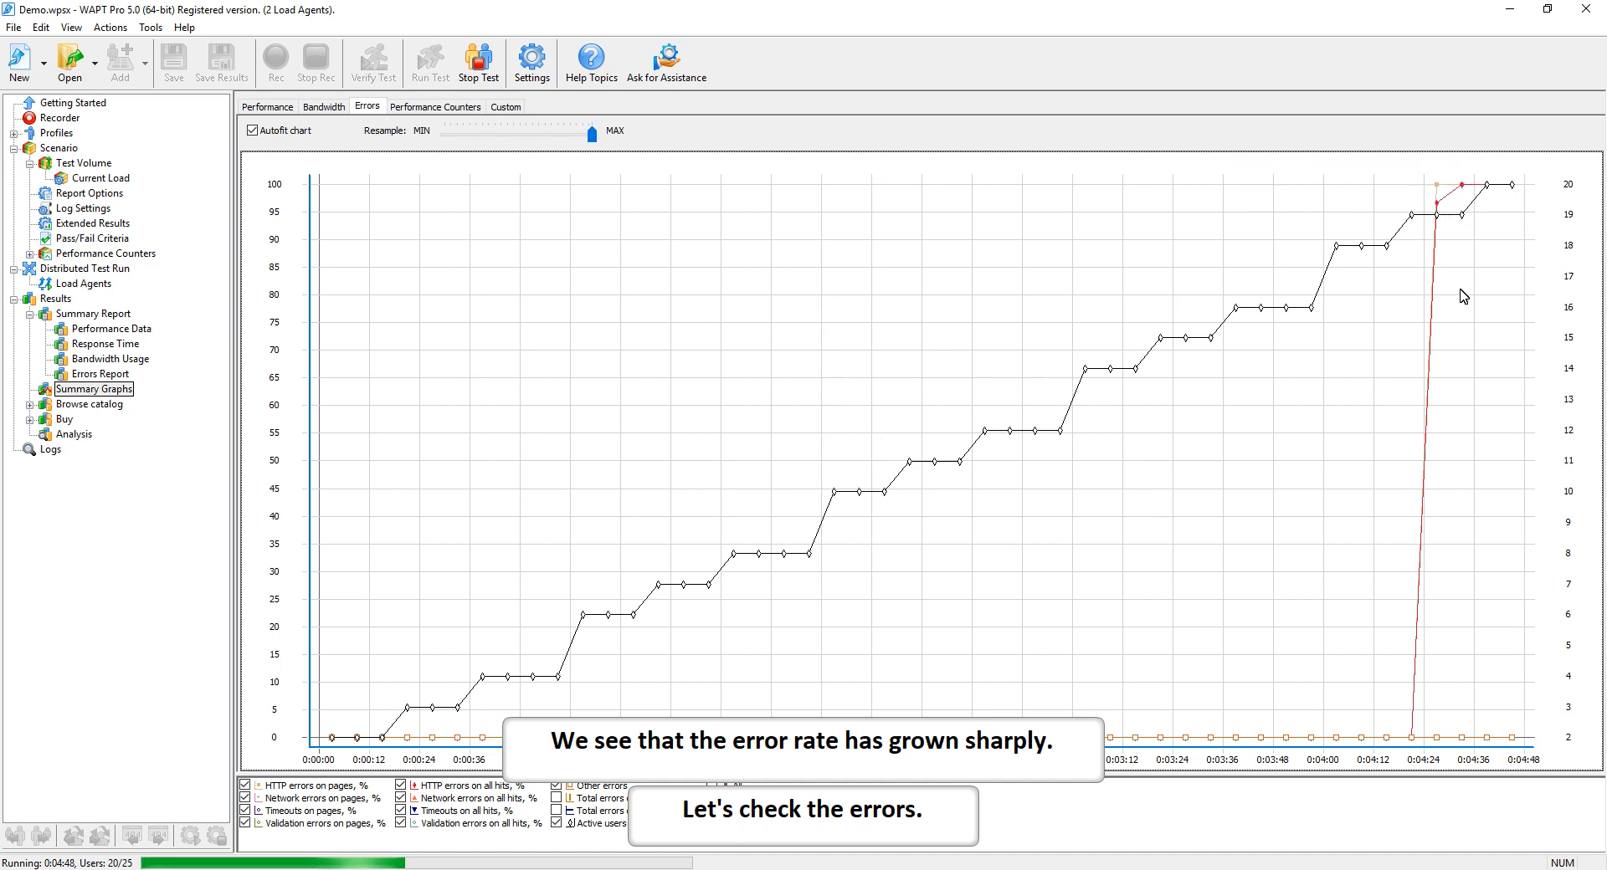
- Review the running test's Summary Report and Errors Report, and return to the Performance summary graph
left_click(126, 313)
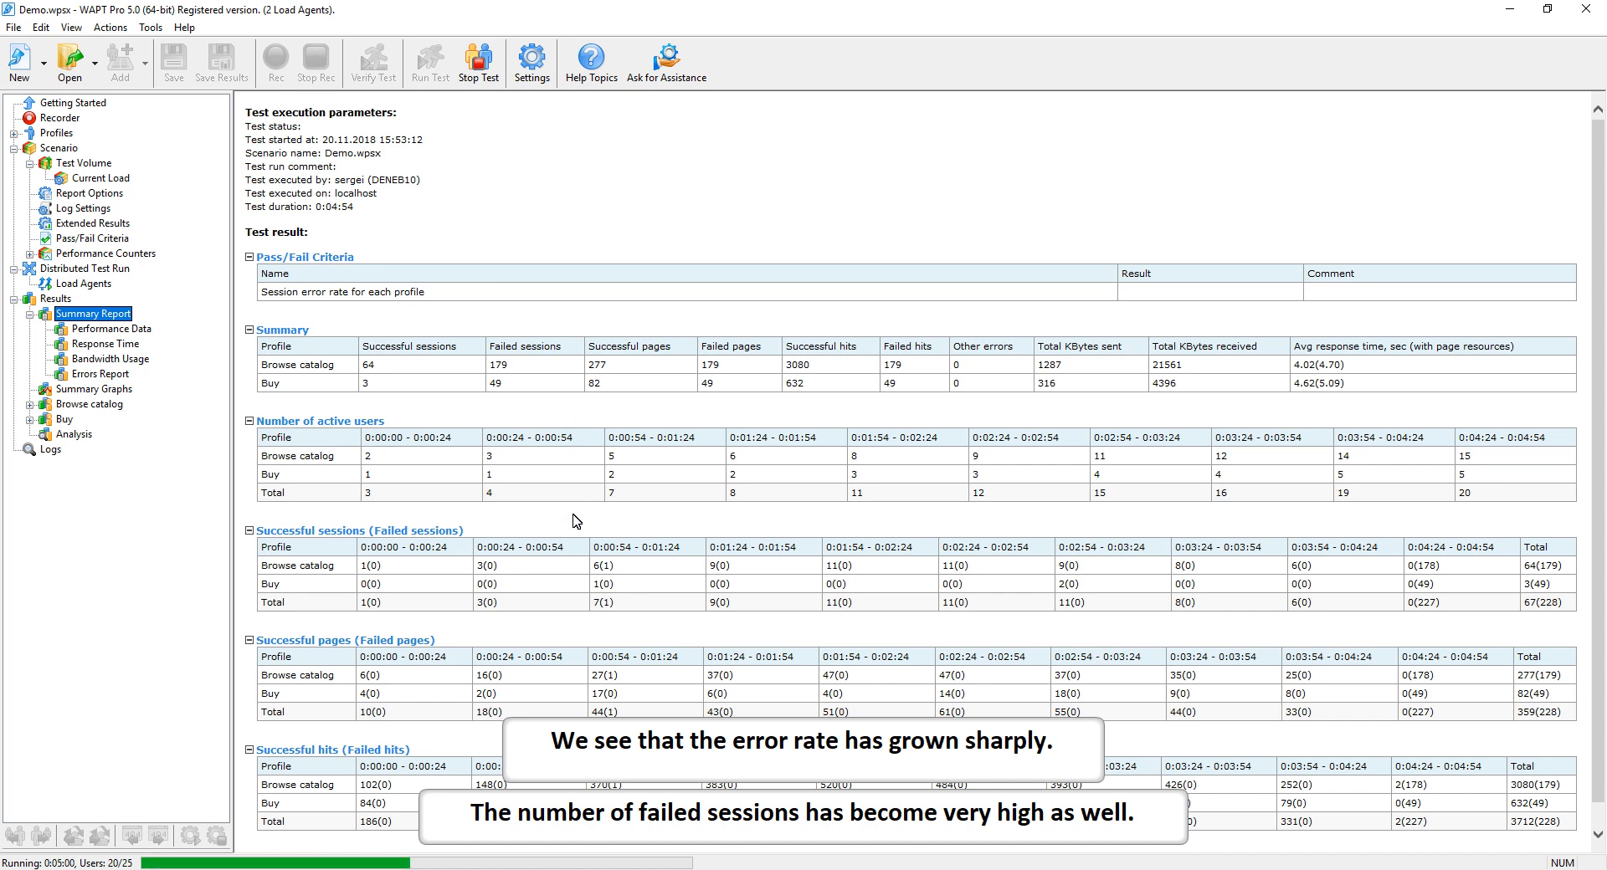
left_click(99, 374)
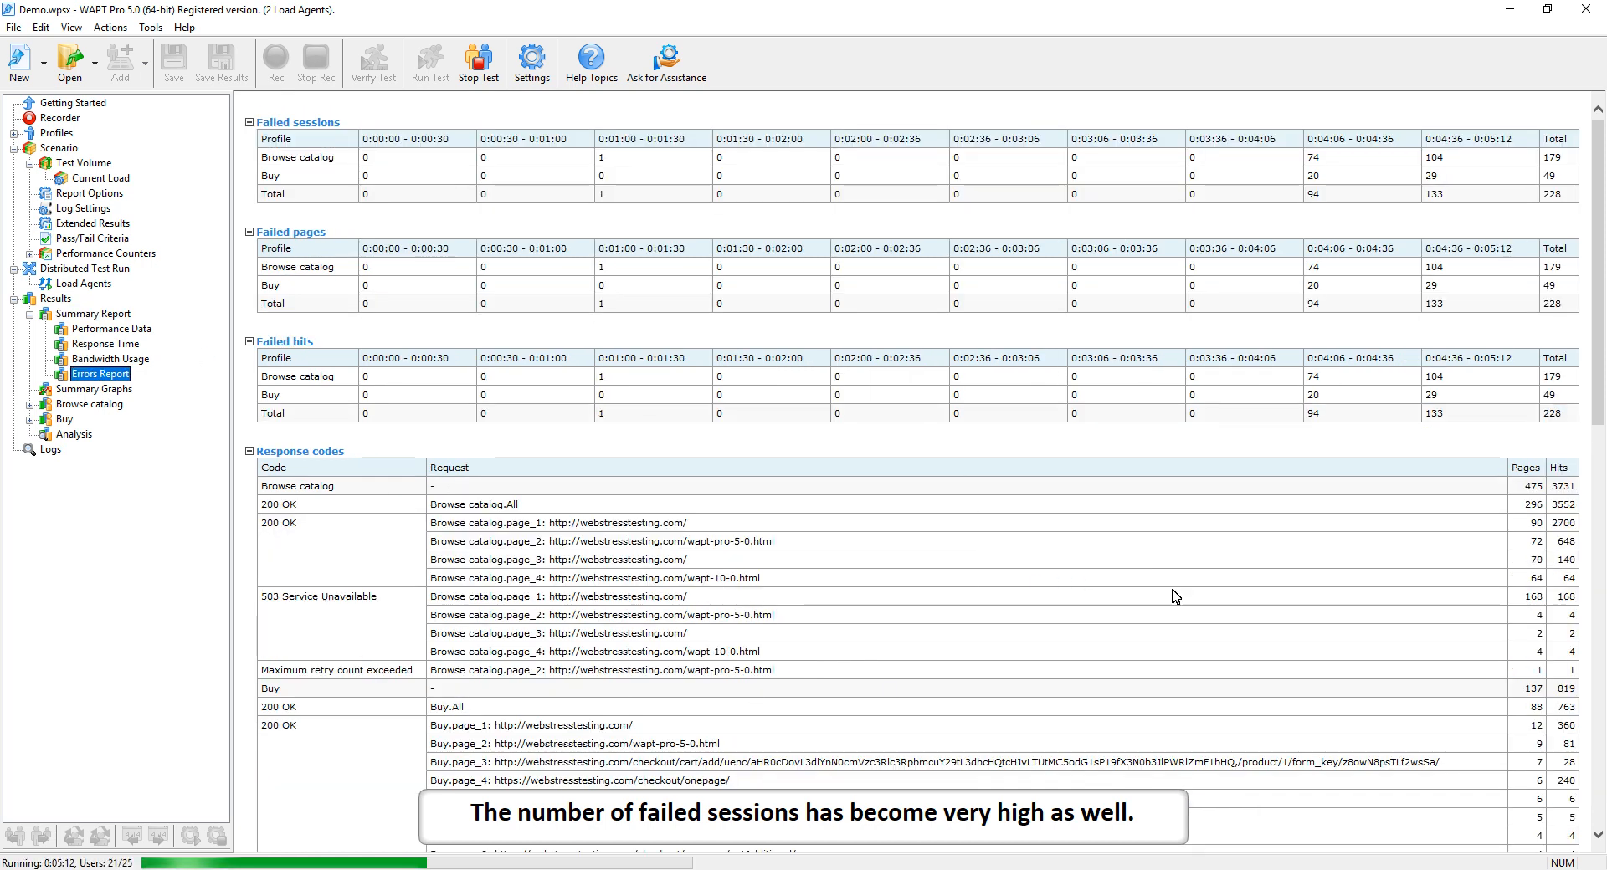
scroll(1144, 548, "down", 6)
scroll(1125, 548, "down", 5)
scroll(1126, 548, "up", 15)
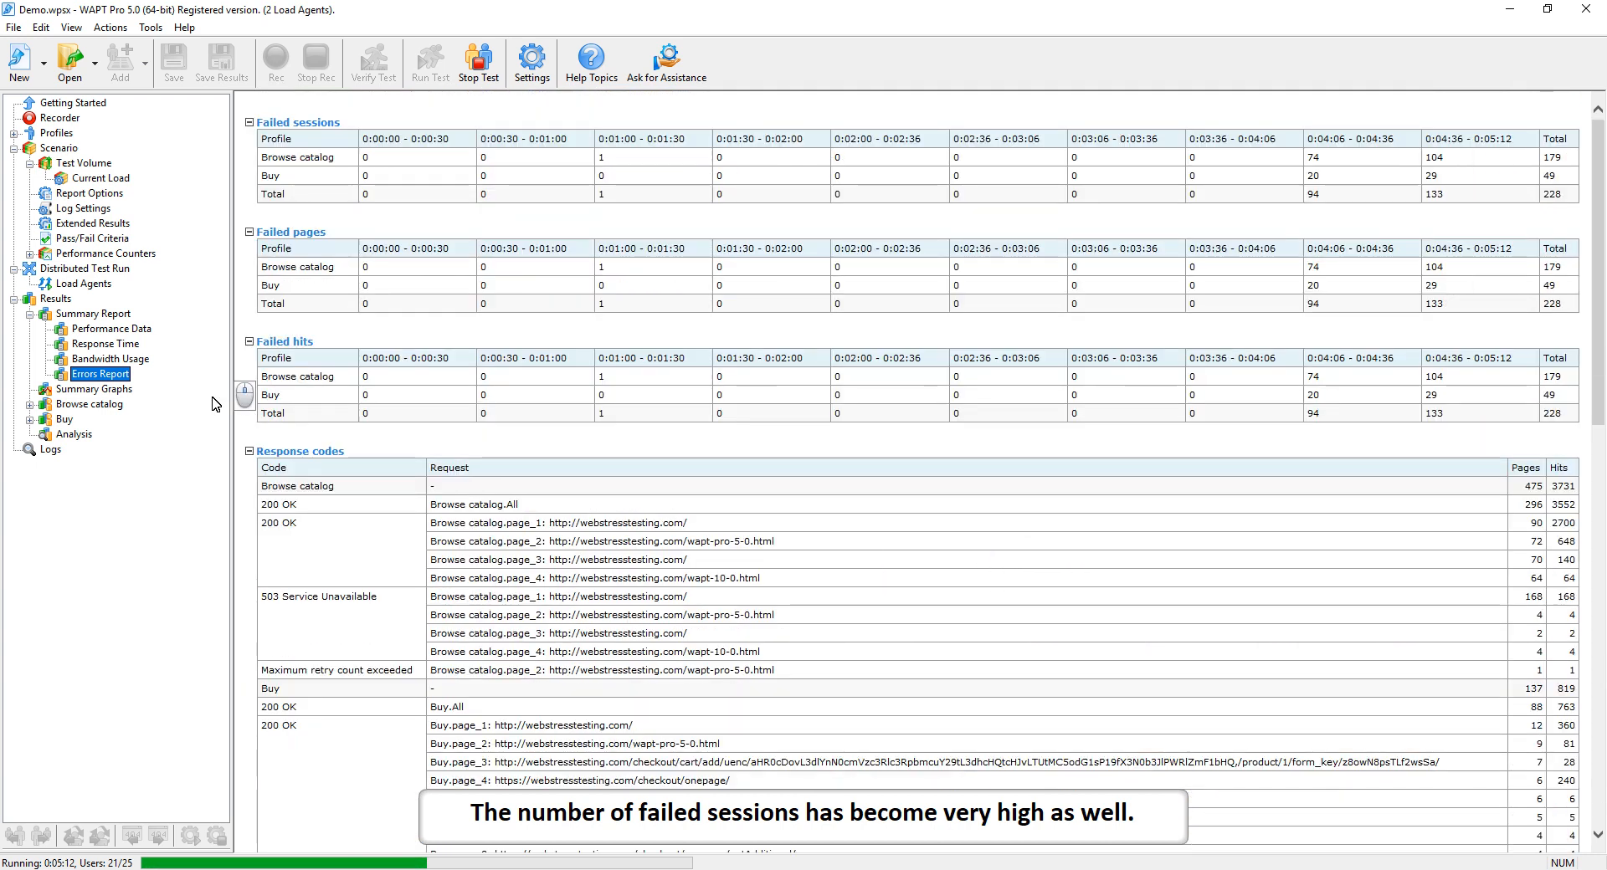
left_click(78, 390)
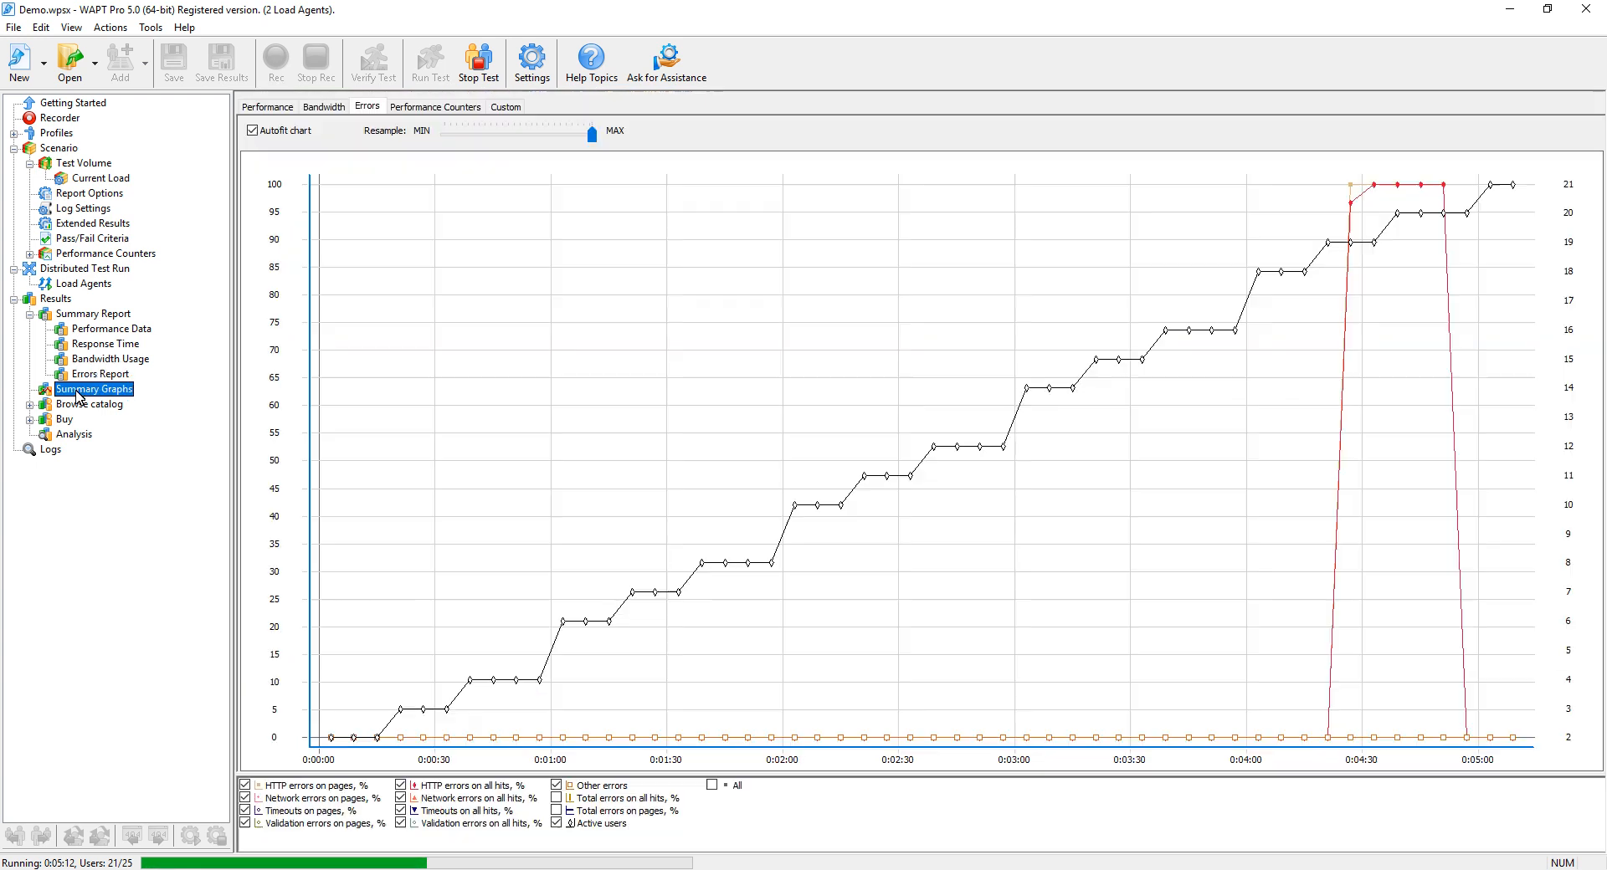
left_click(267, 106)
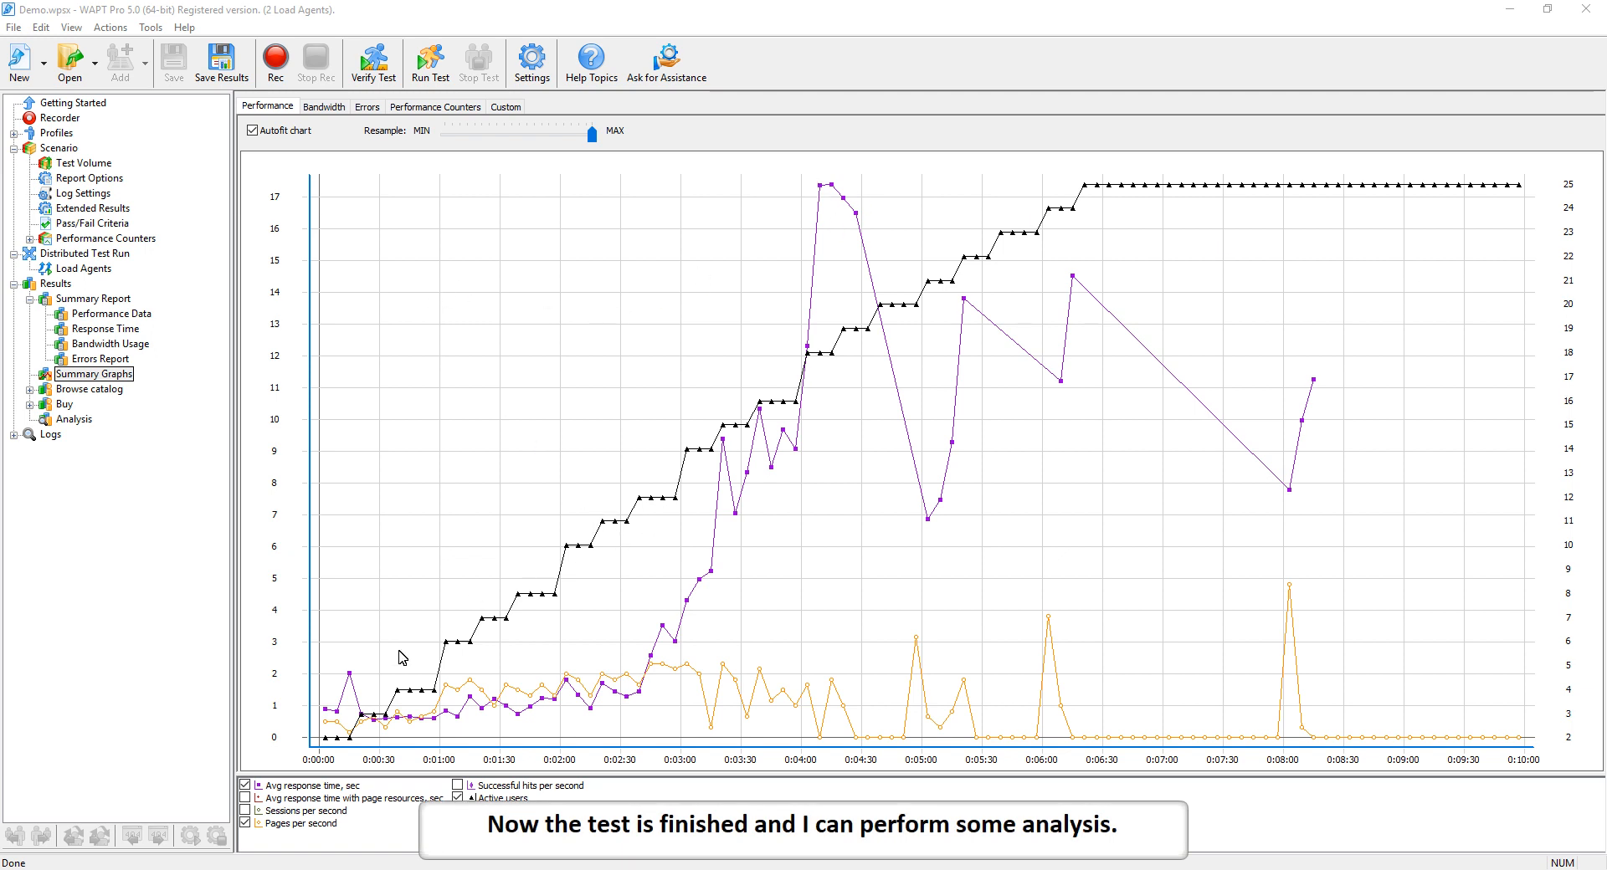
- Examine the finished test's pages per second without the Avg response time curve at coarse and finer resampling, and show that curve again
left_click(245, 785)
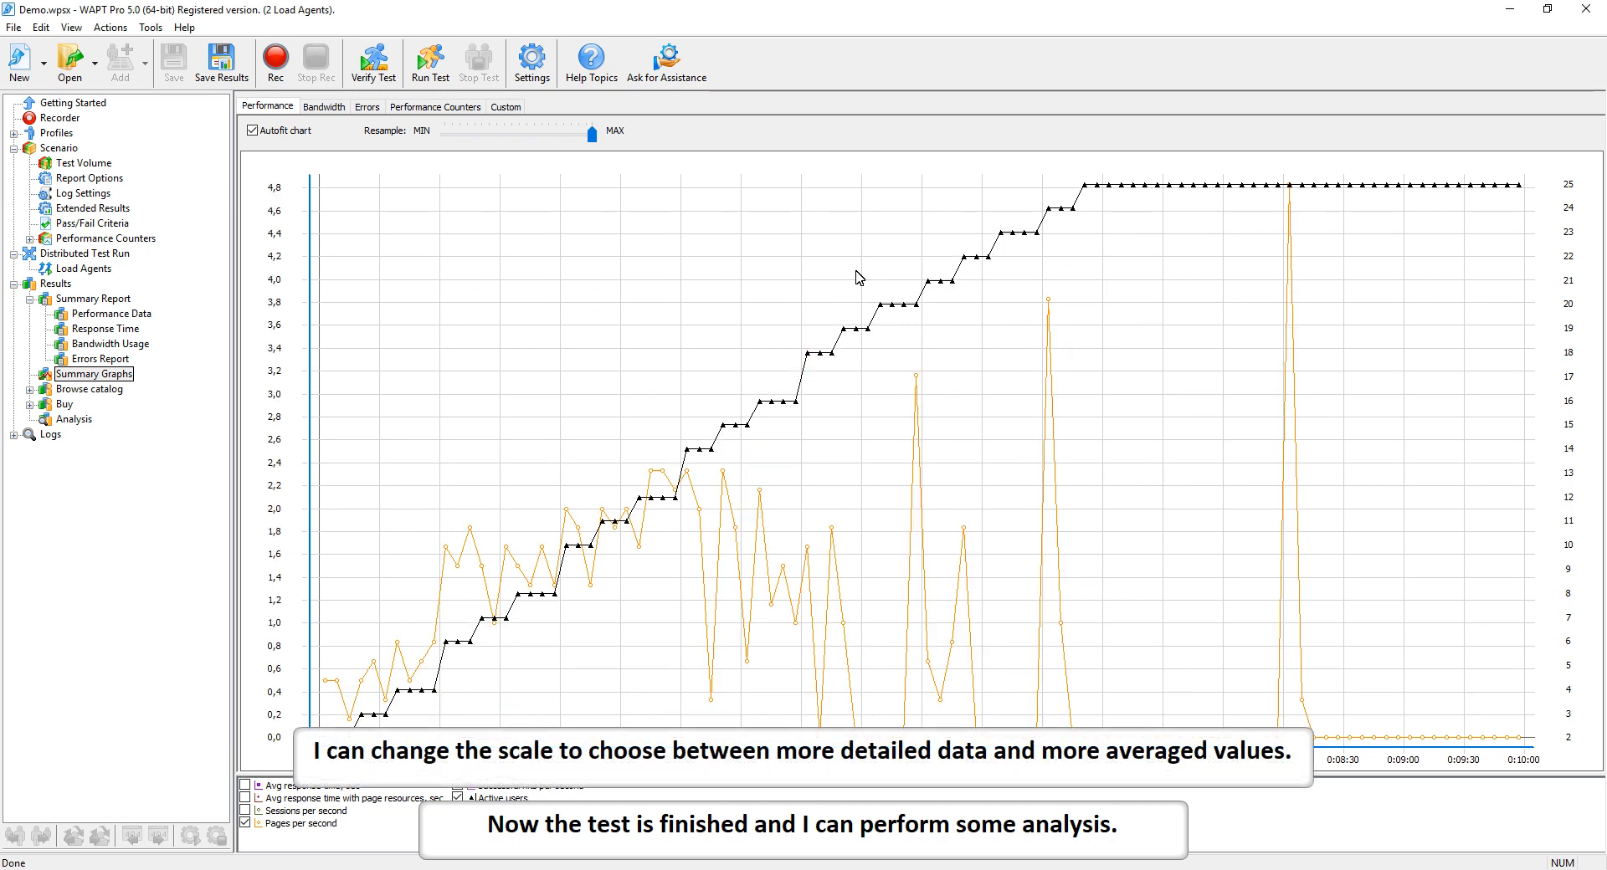
left_click_drag(592, 134, 469, 138)
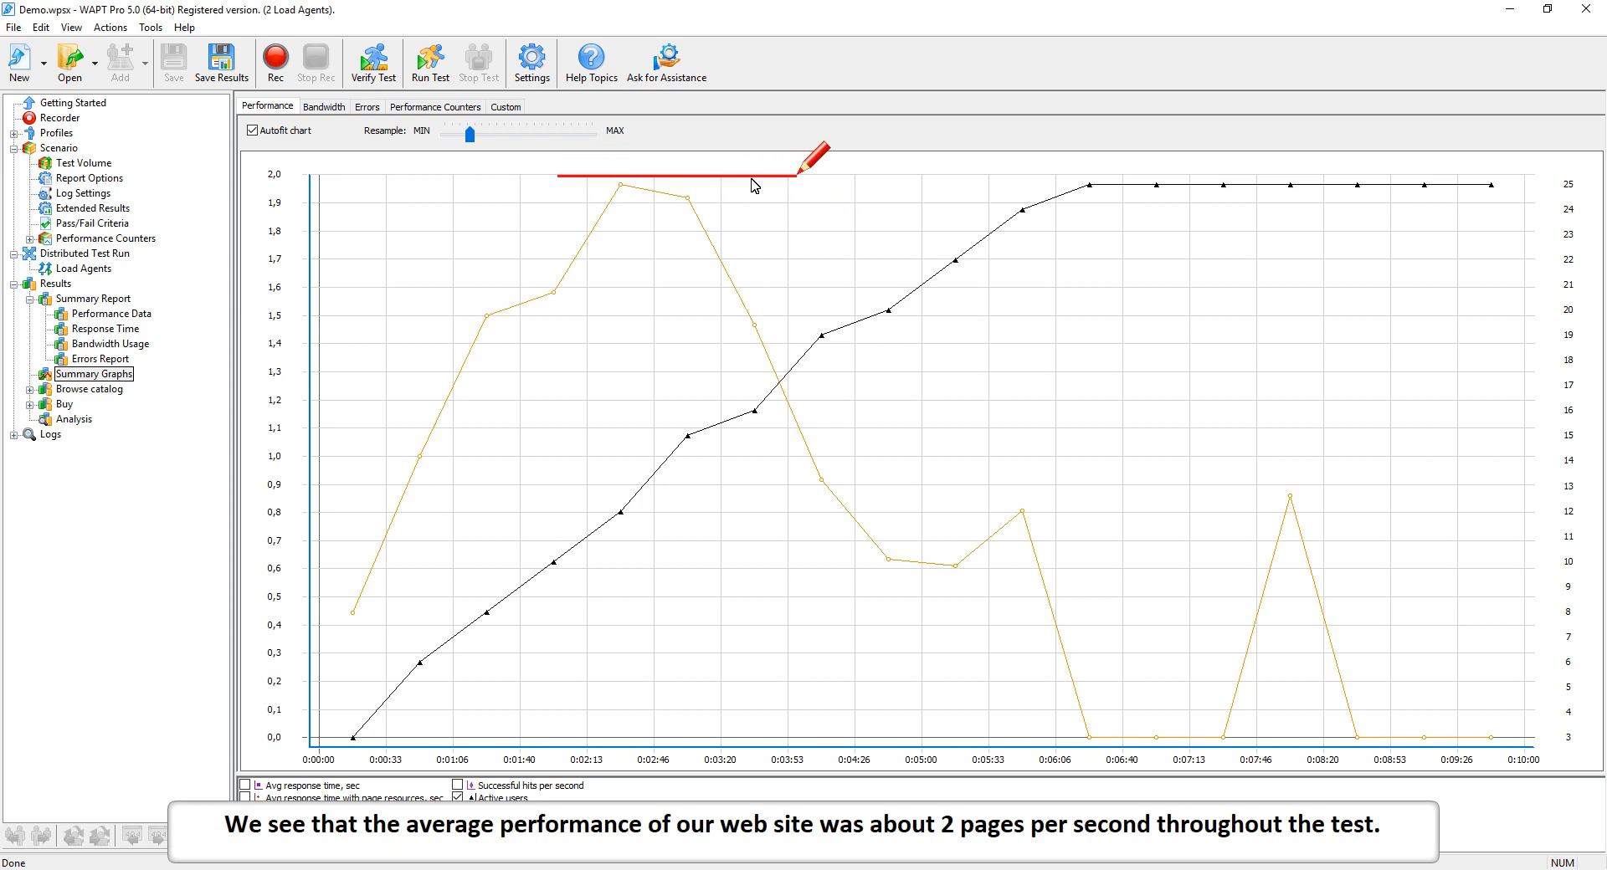
left_click_drag(470, 135, 559, 133)
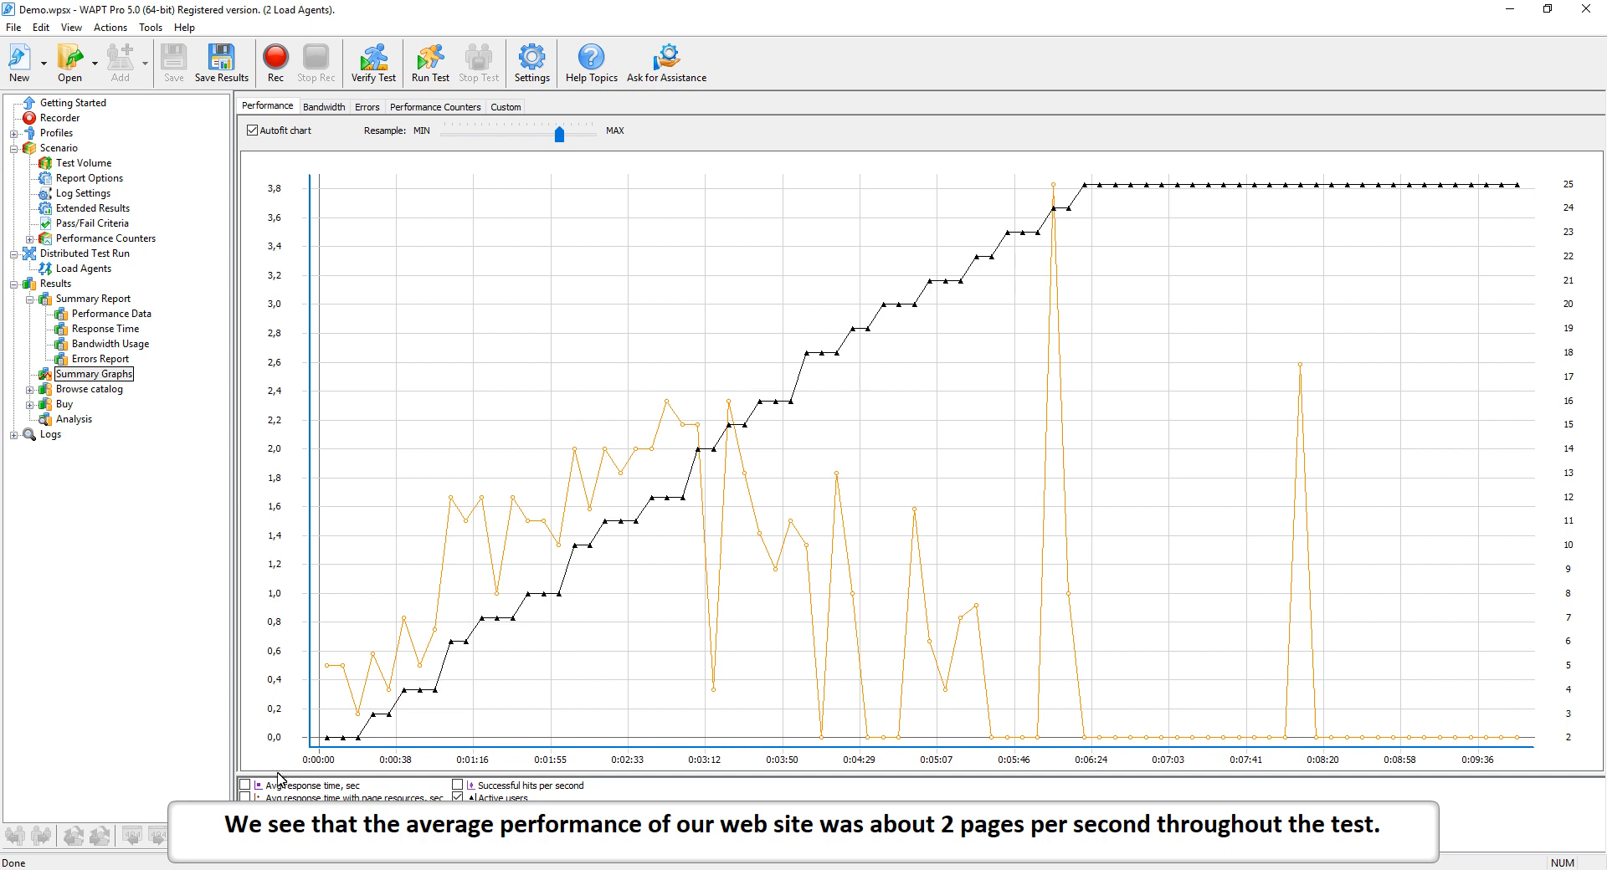
left_click(245, 786)
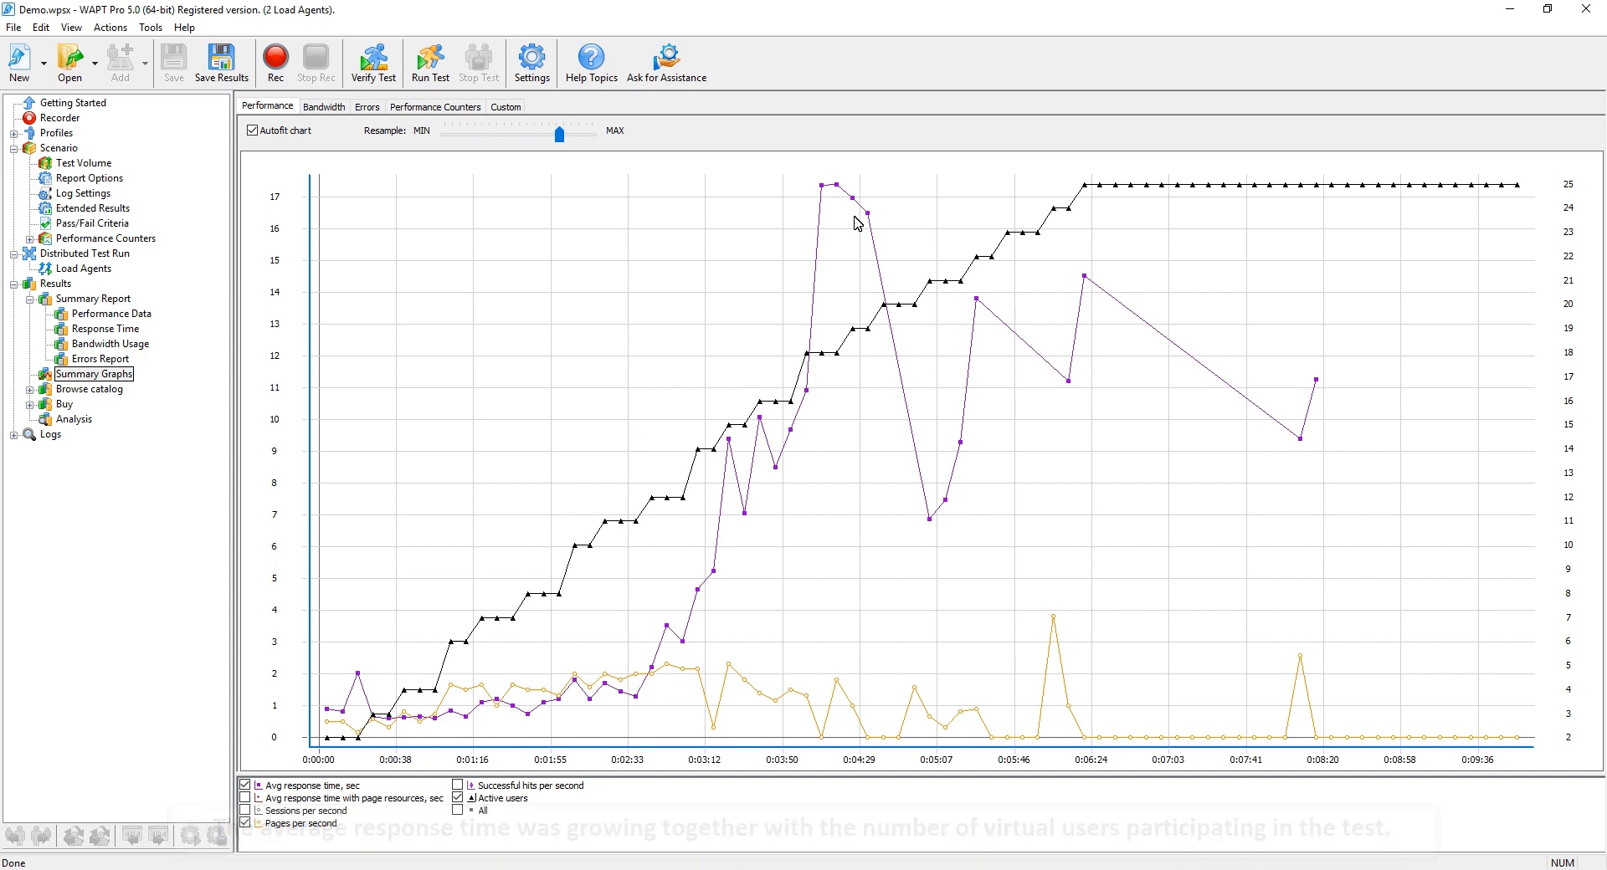
- Inspect the error percentages over the whole finished test on the Errors summary graph
left_click(366, 107)
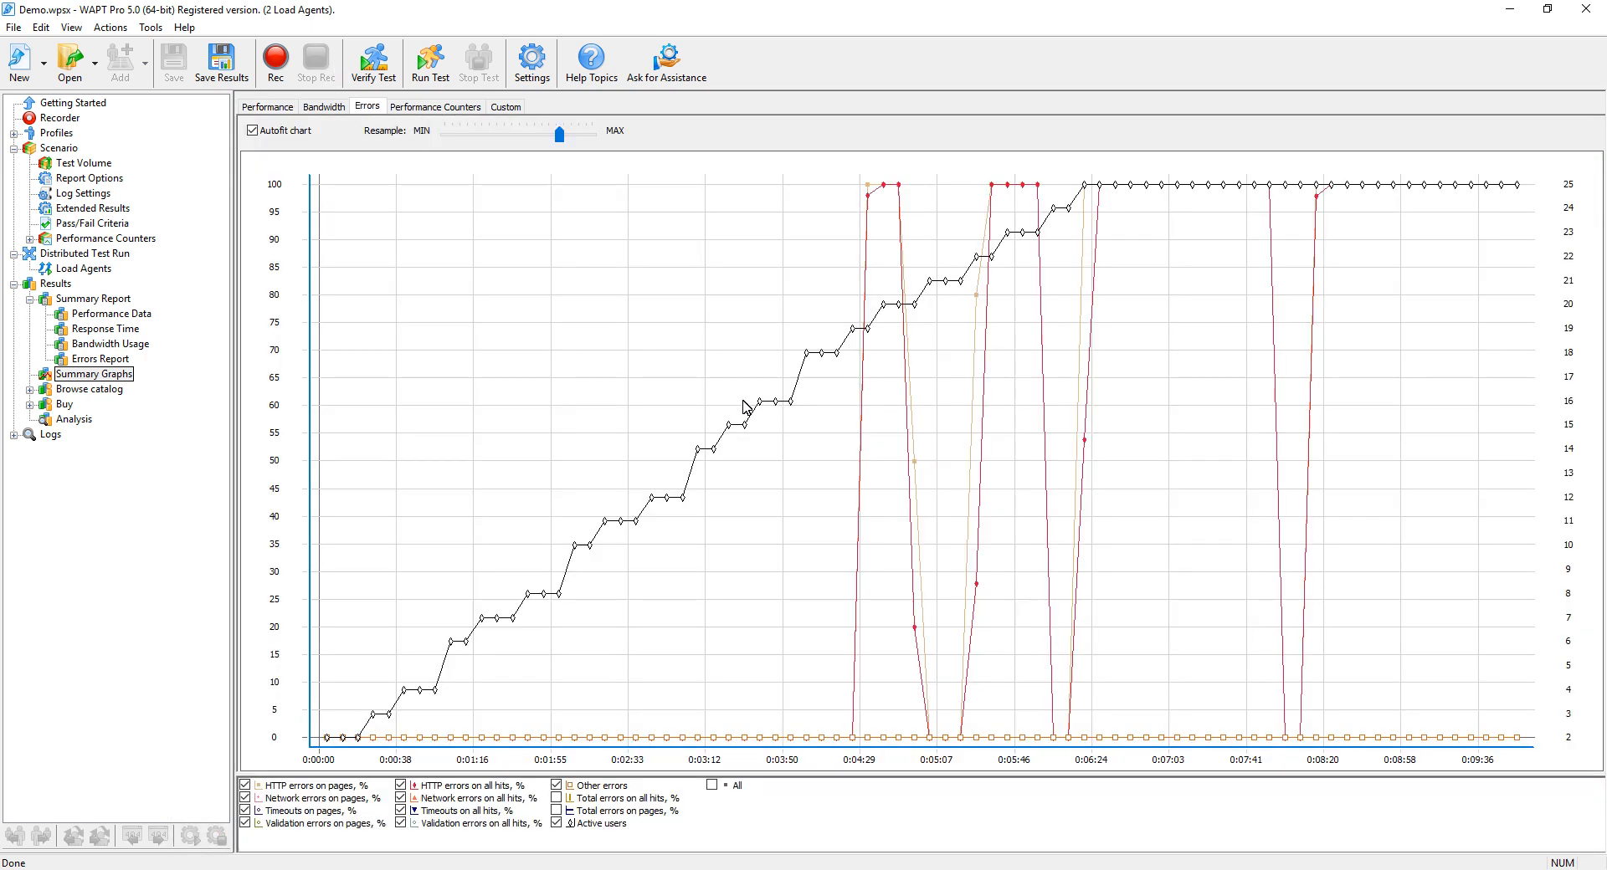
mouse_move(899, 188)
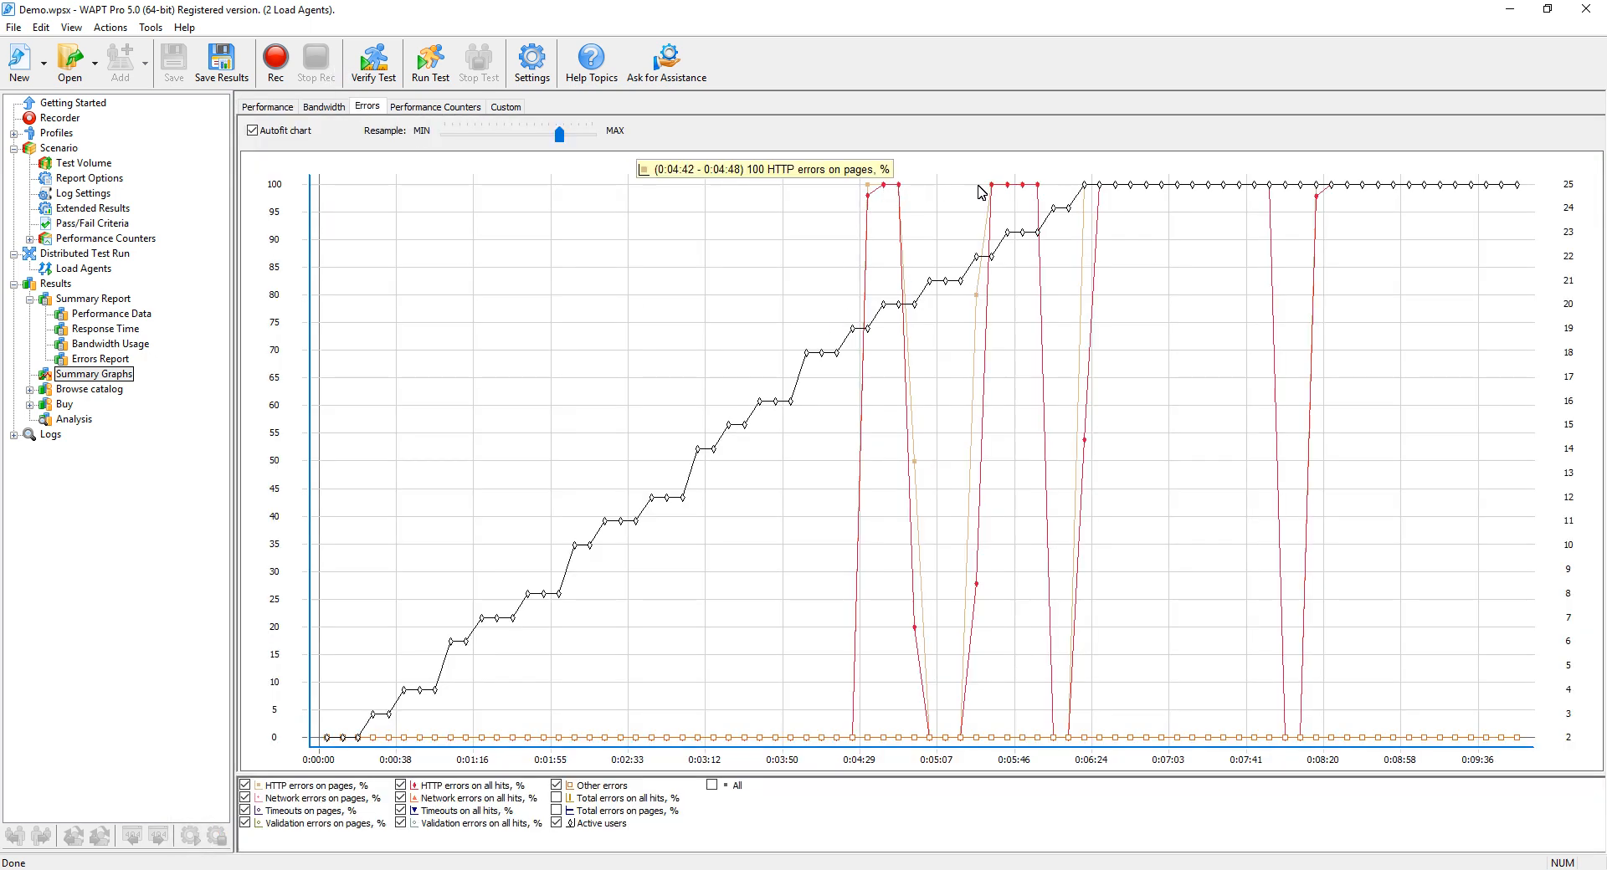
mouse_move(1272, 192)
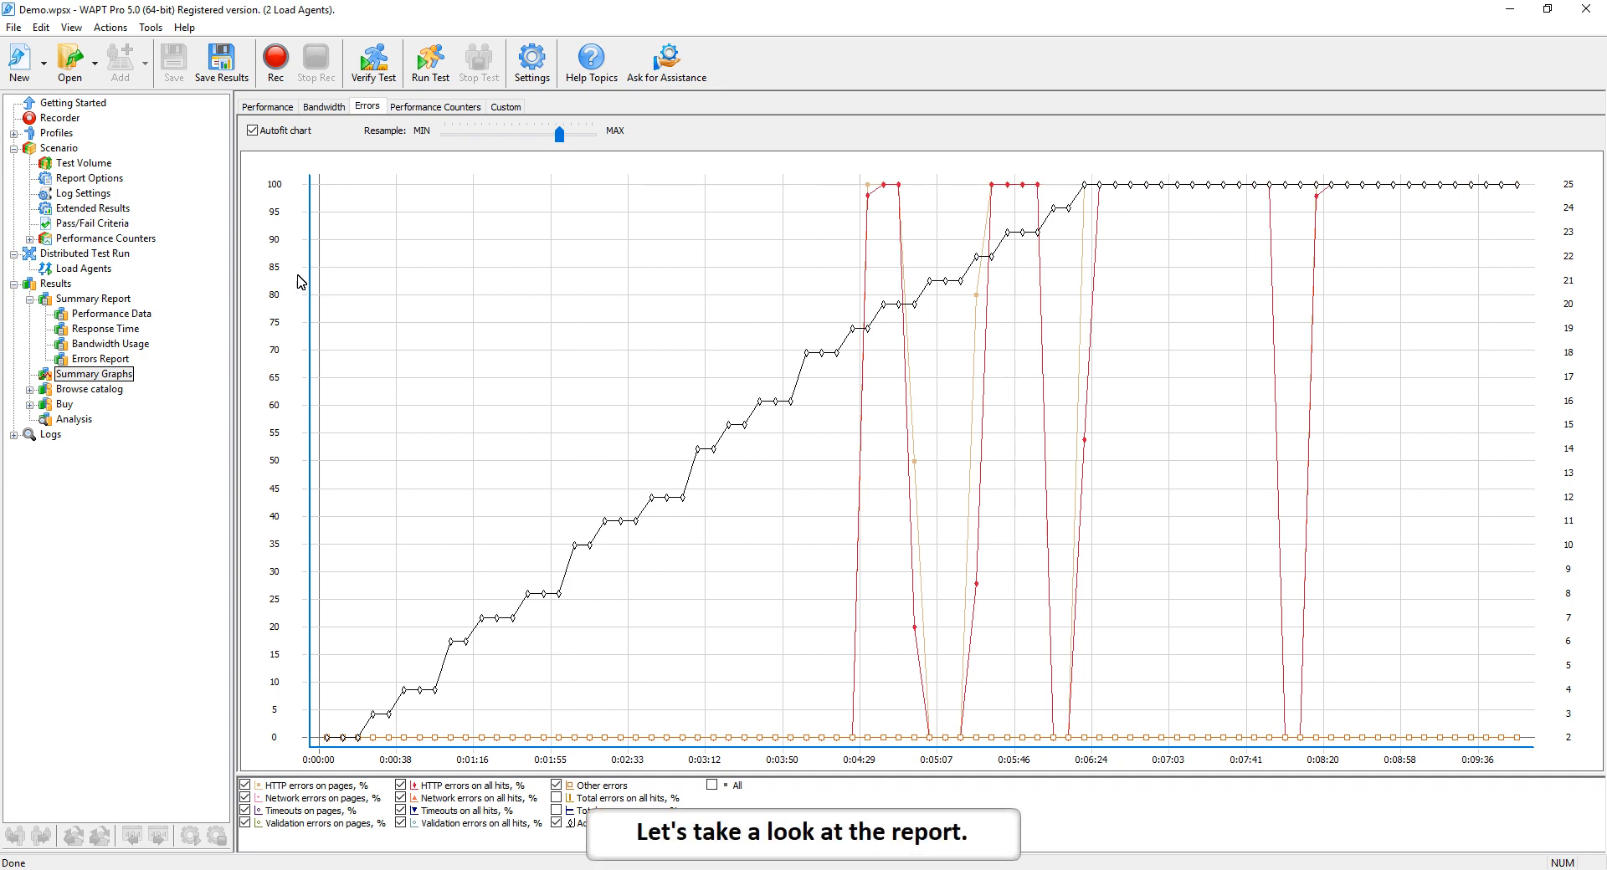
- Review the finished test's Summary Report, its Performance Data and the response codes in the Errors Report
left_click(104, 298)
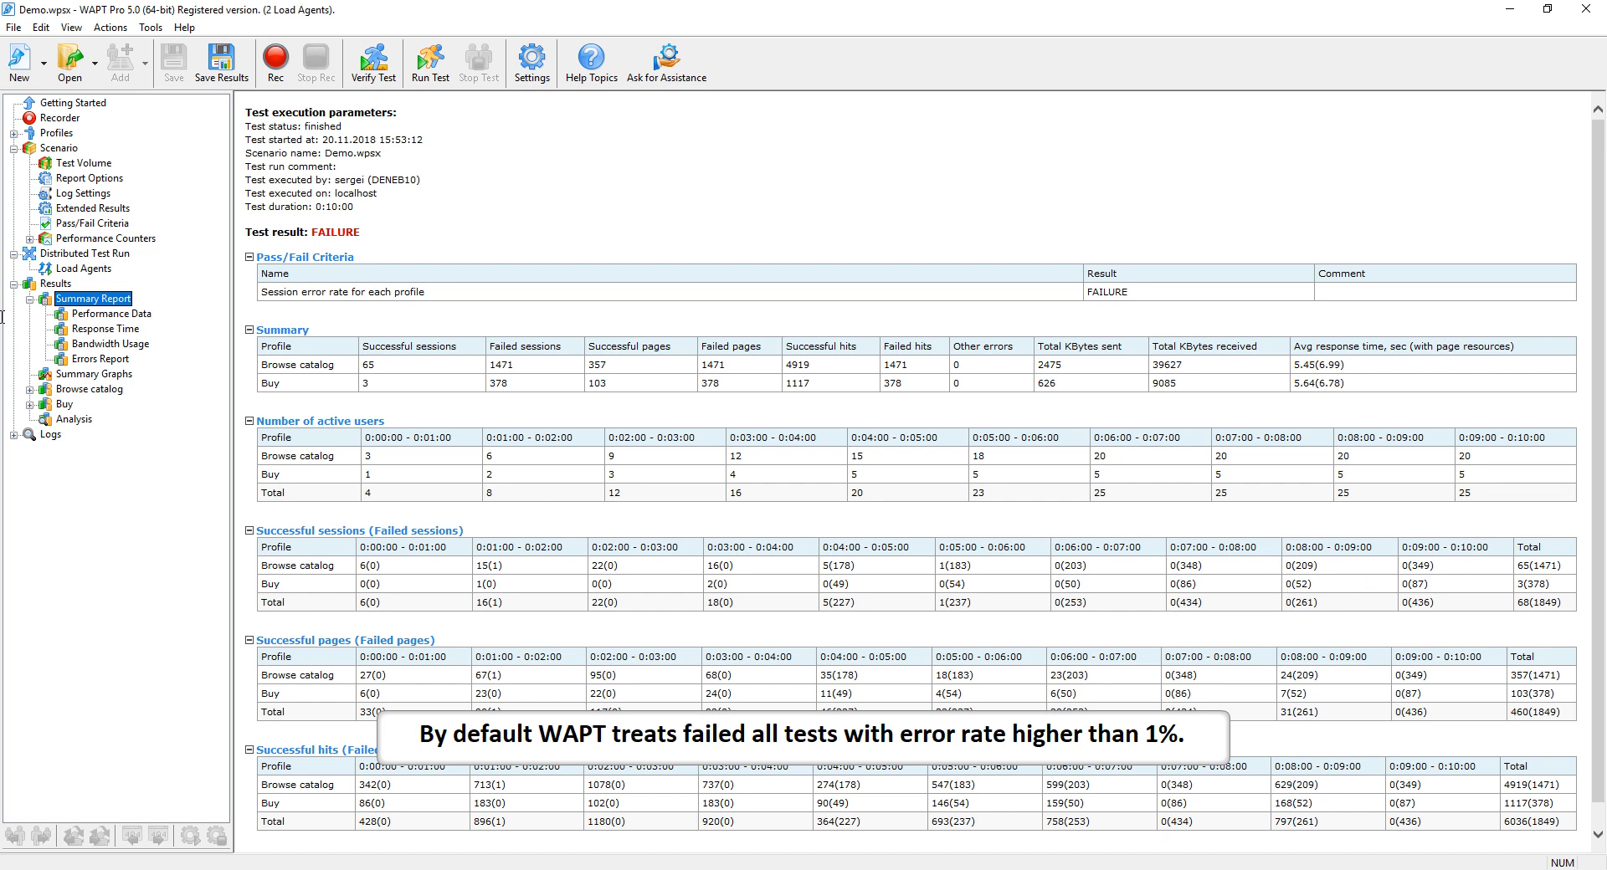
left_click(134, 316)
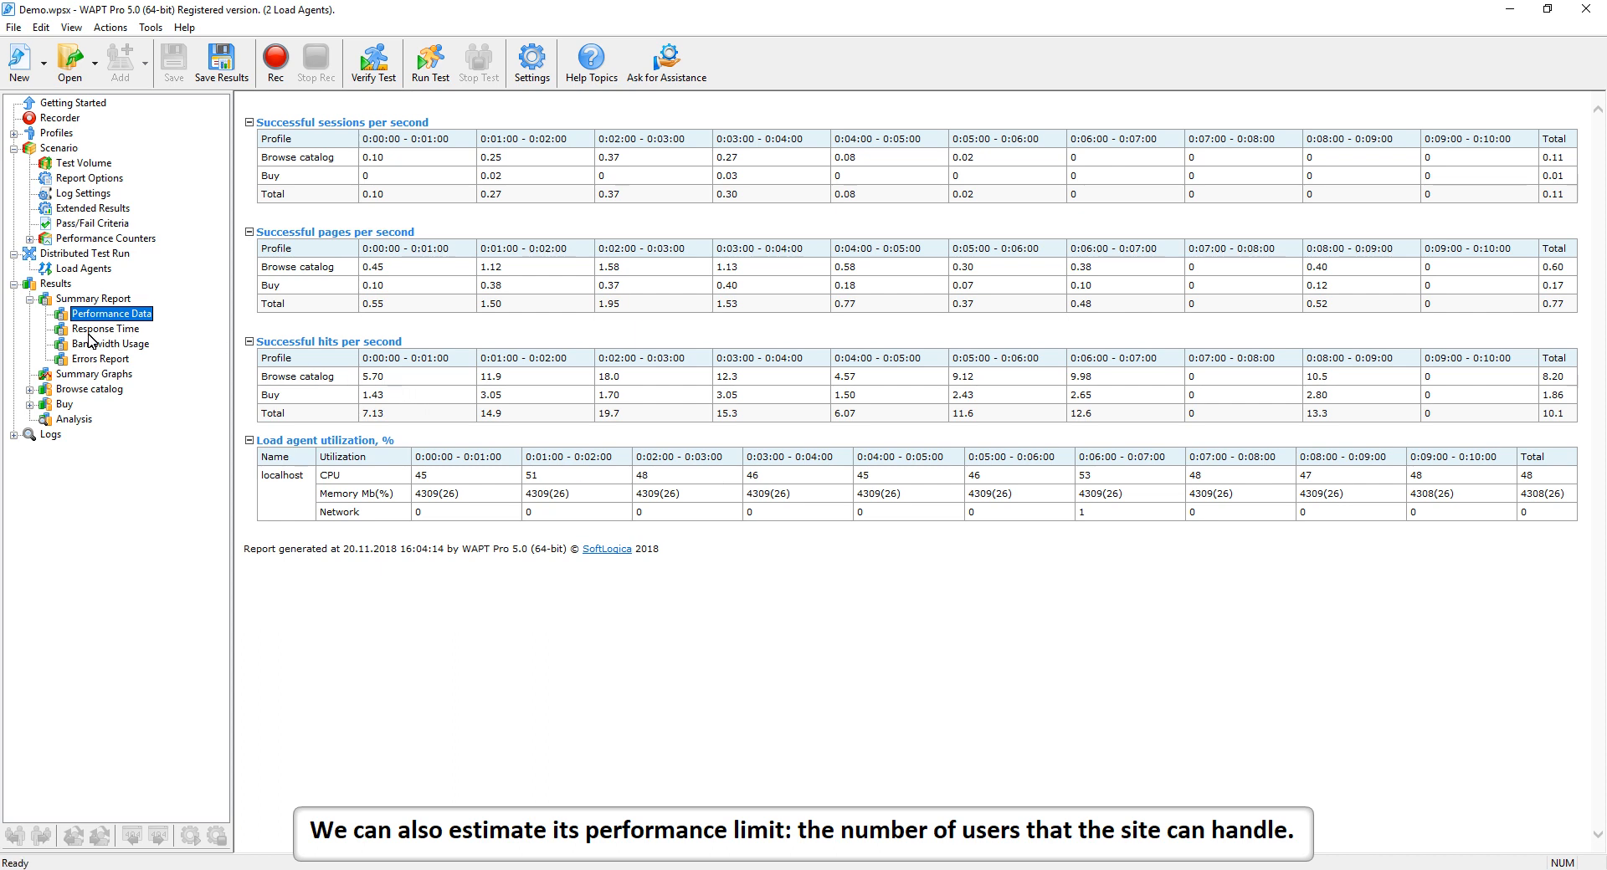
left_click(84, 360)
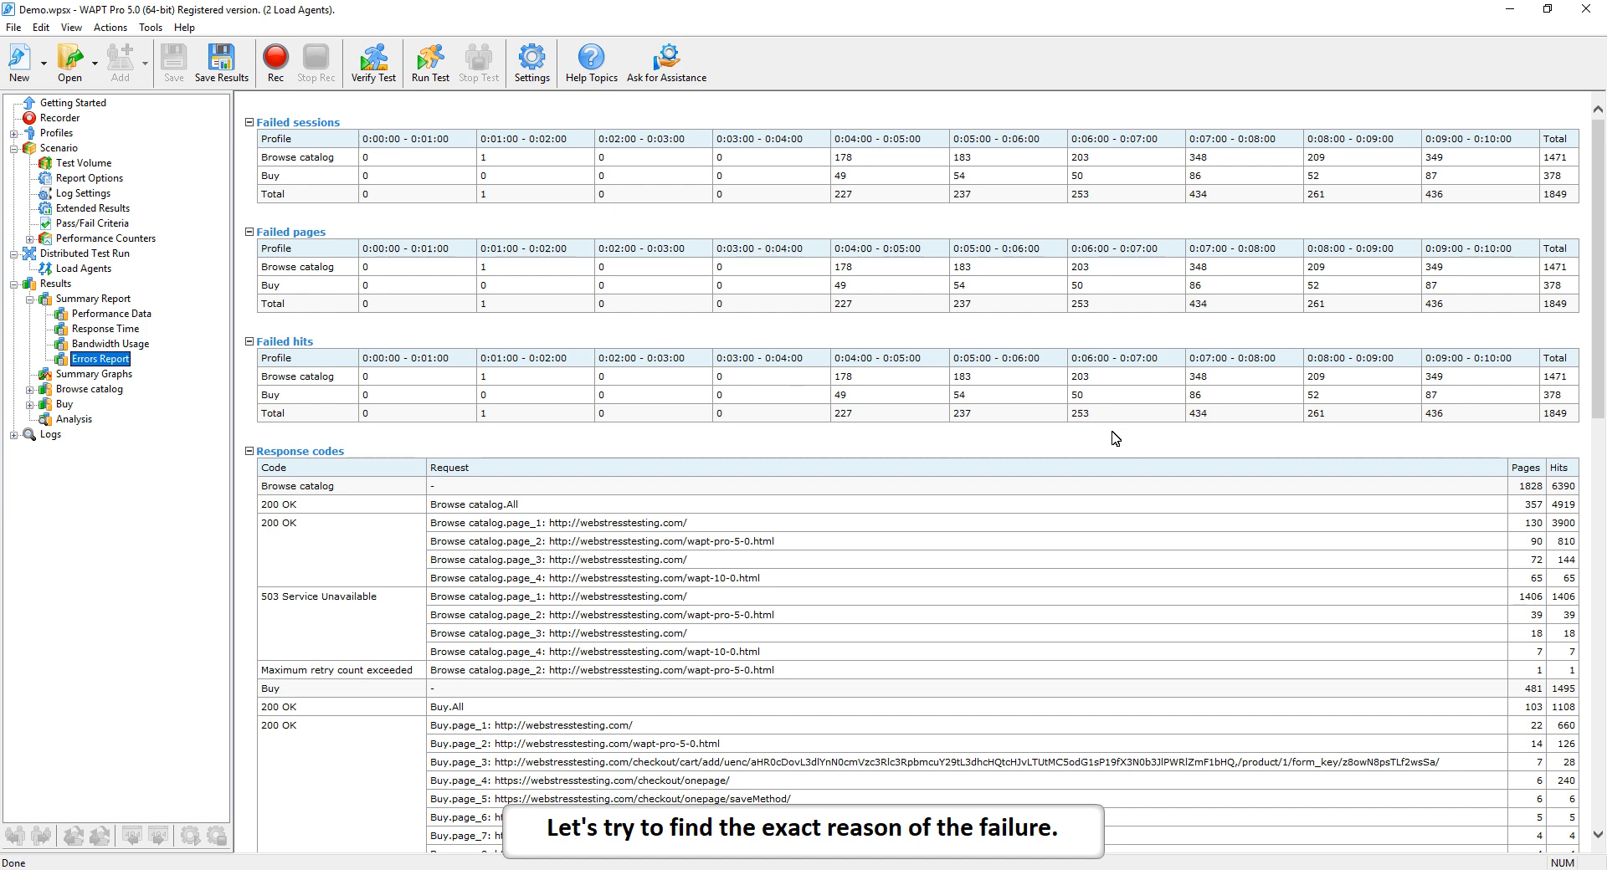
scroll(1169, 446, "down", 6)
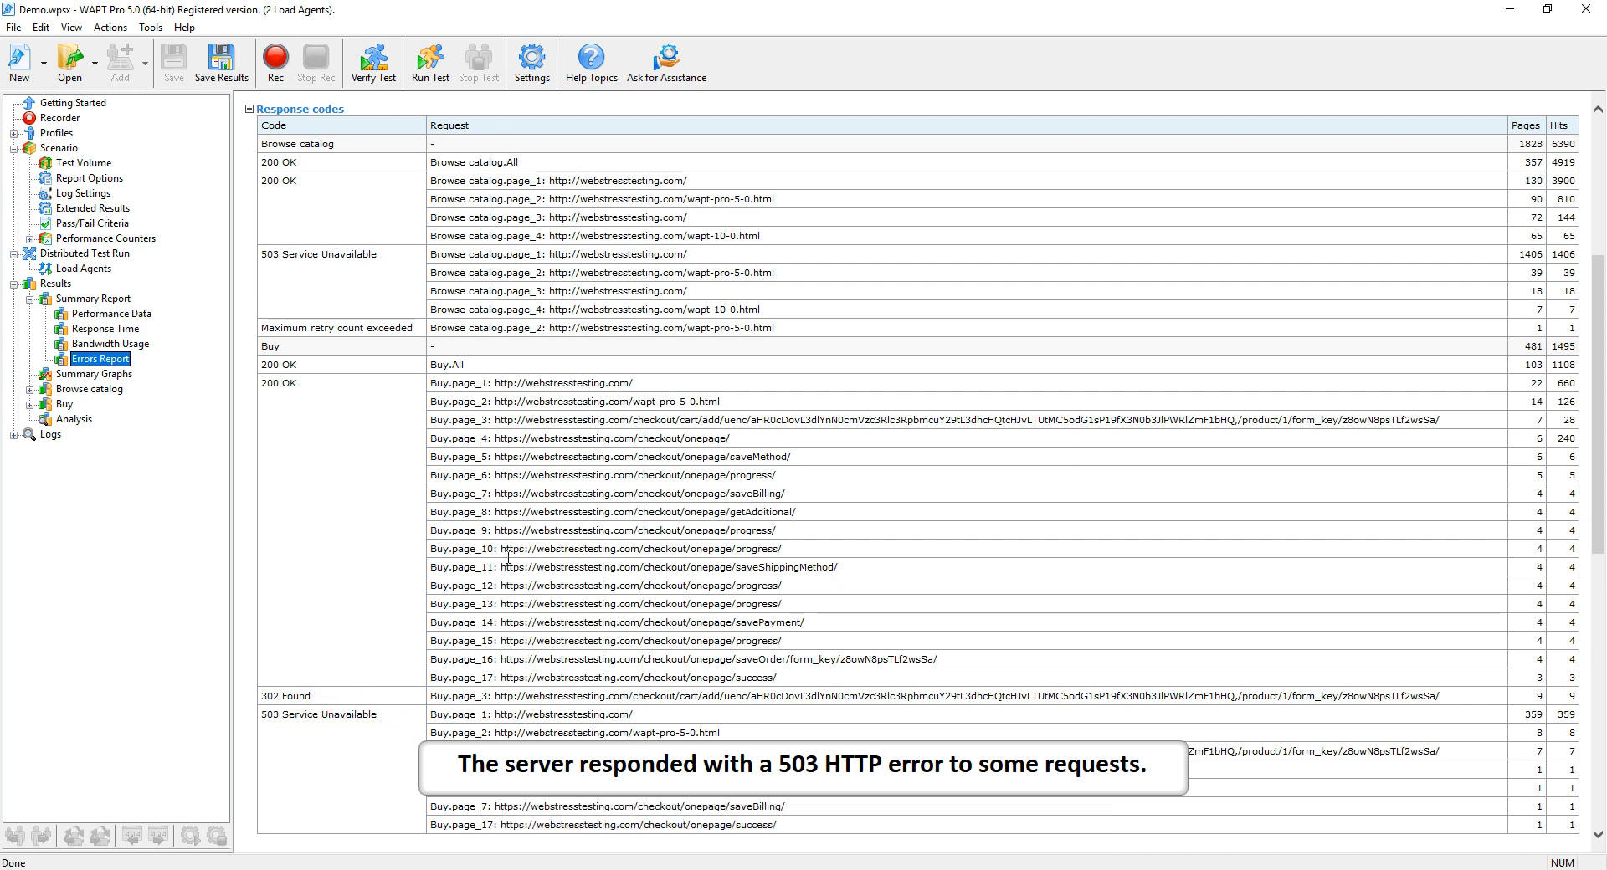
- Open the Browse catalog log of User 1 and inspect Session 1 and the response body of its page_4 request
left_click(14, 434)
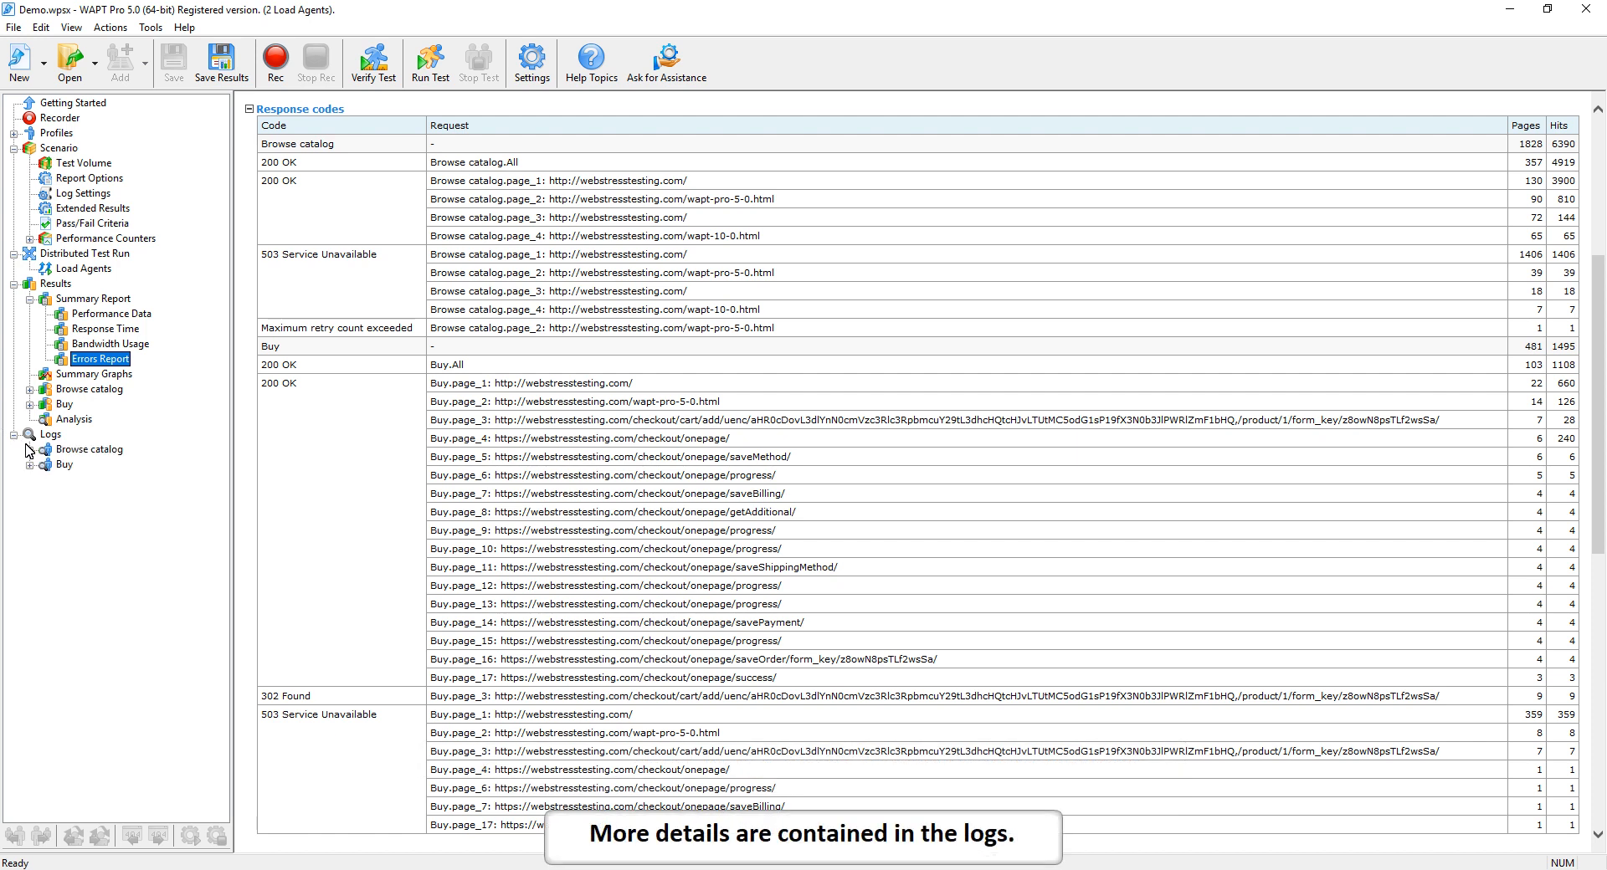
left_click(29, 451)
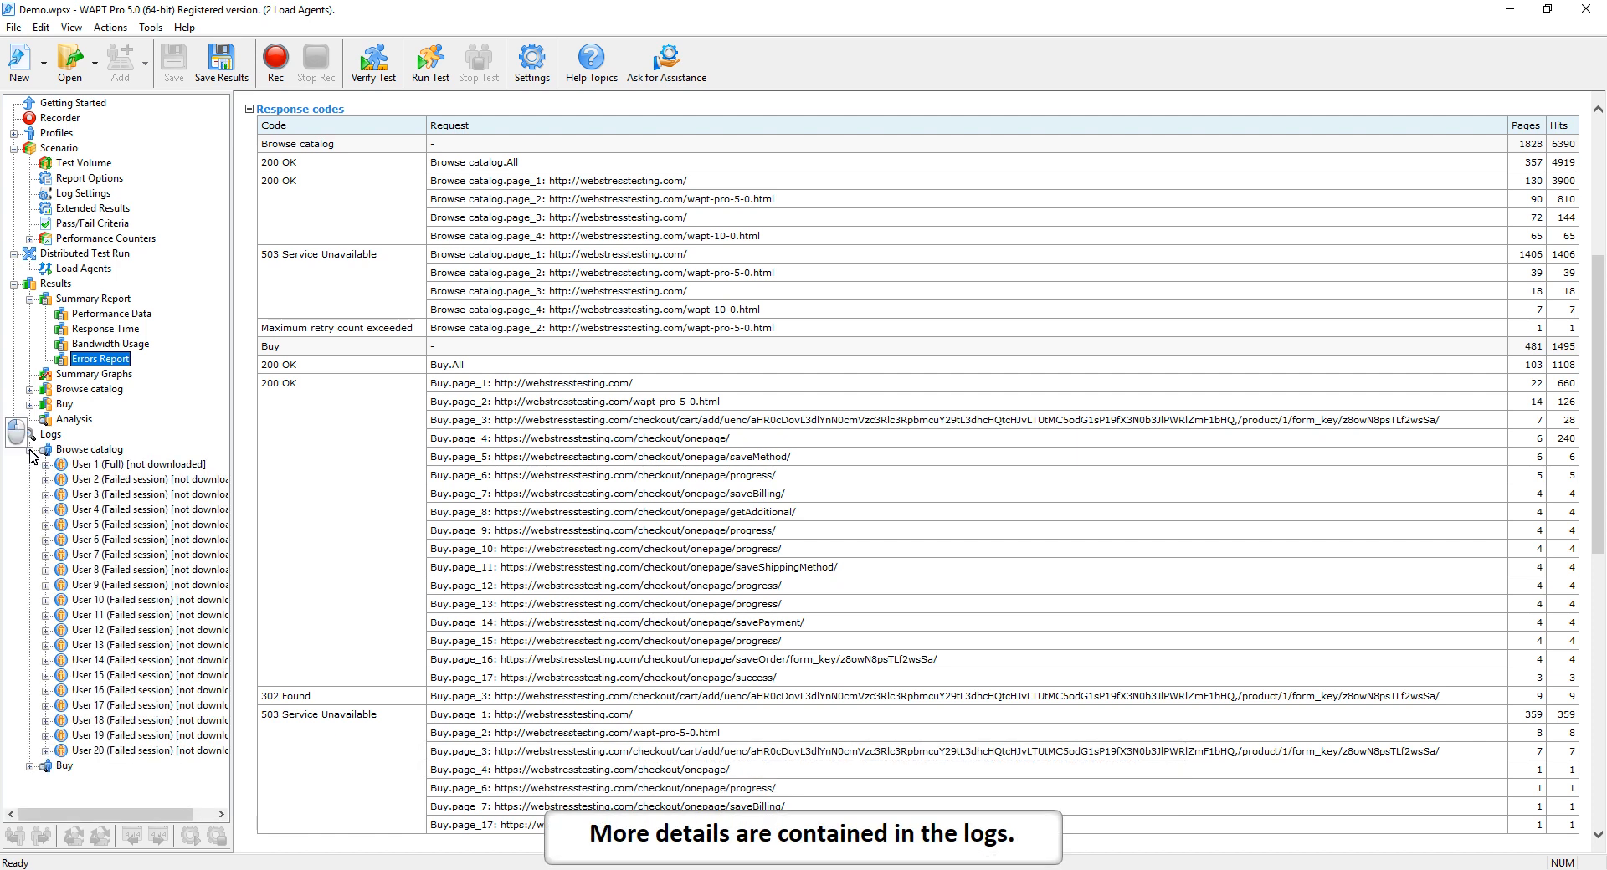
left_click(46, 465)
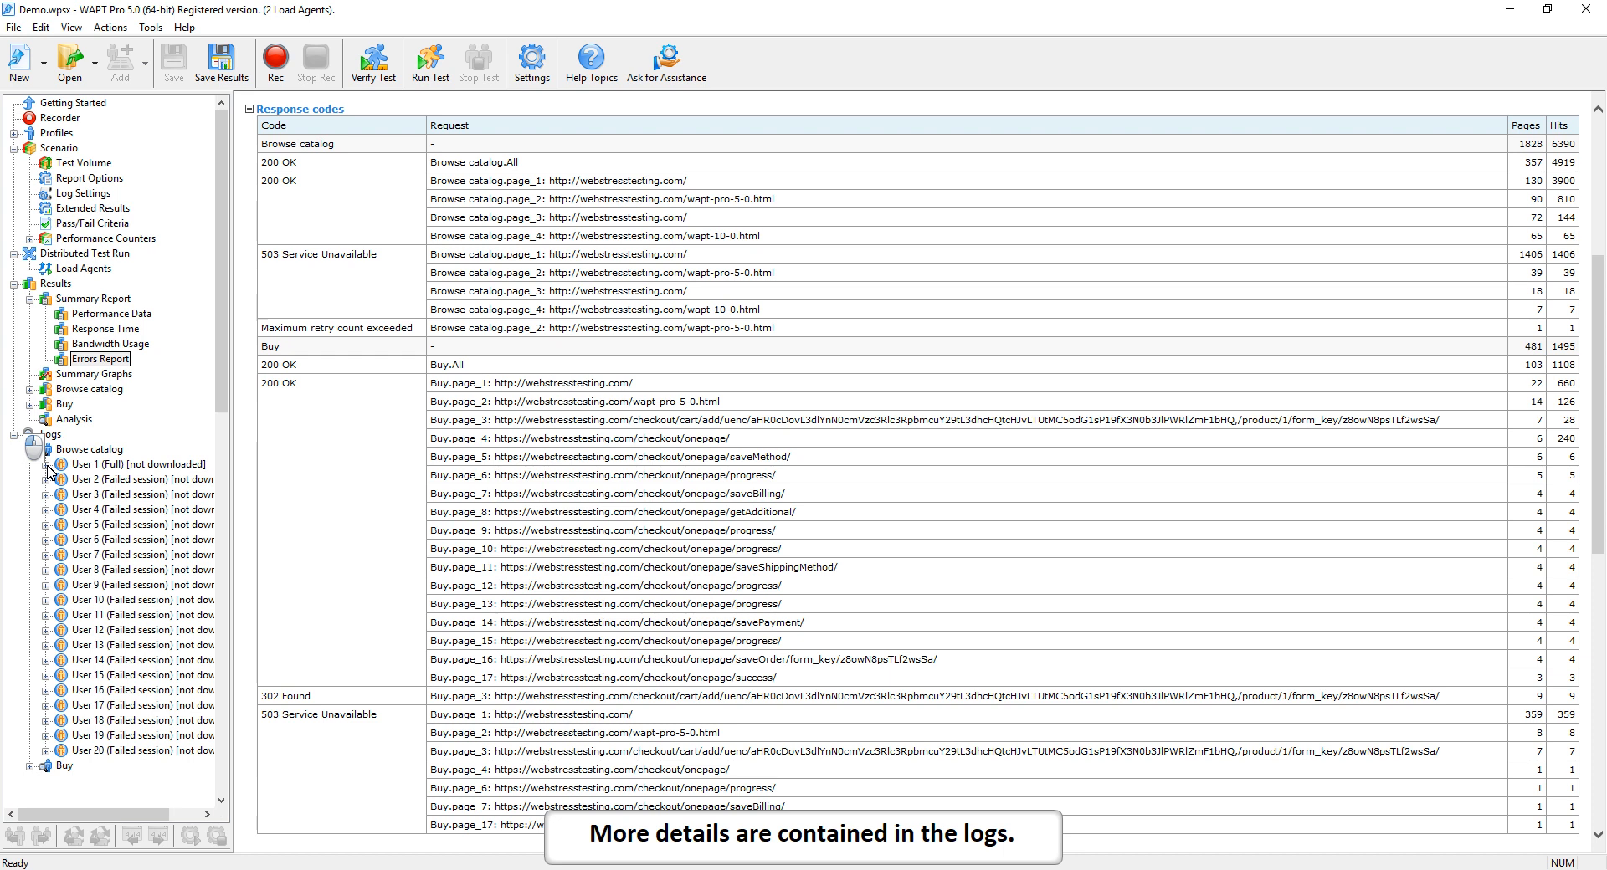
left_click(108, 479)
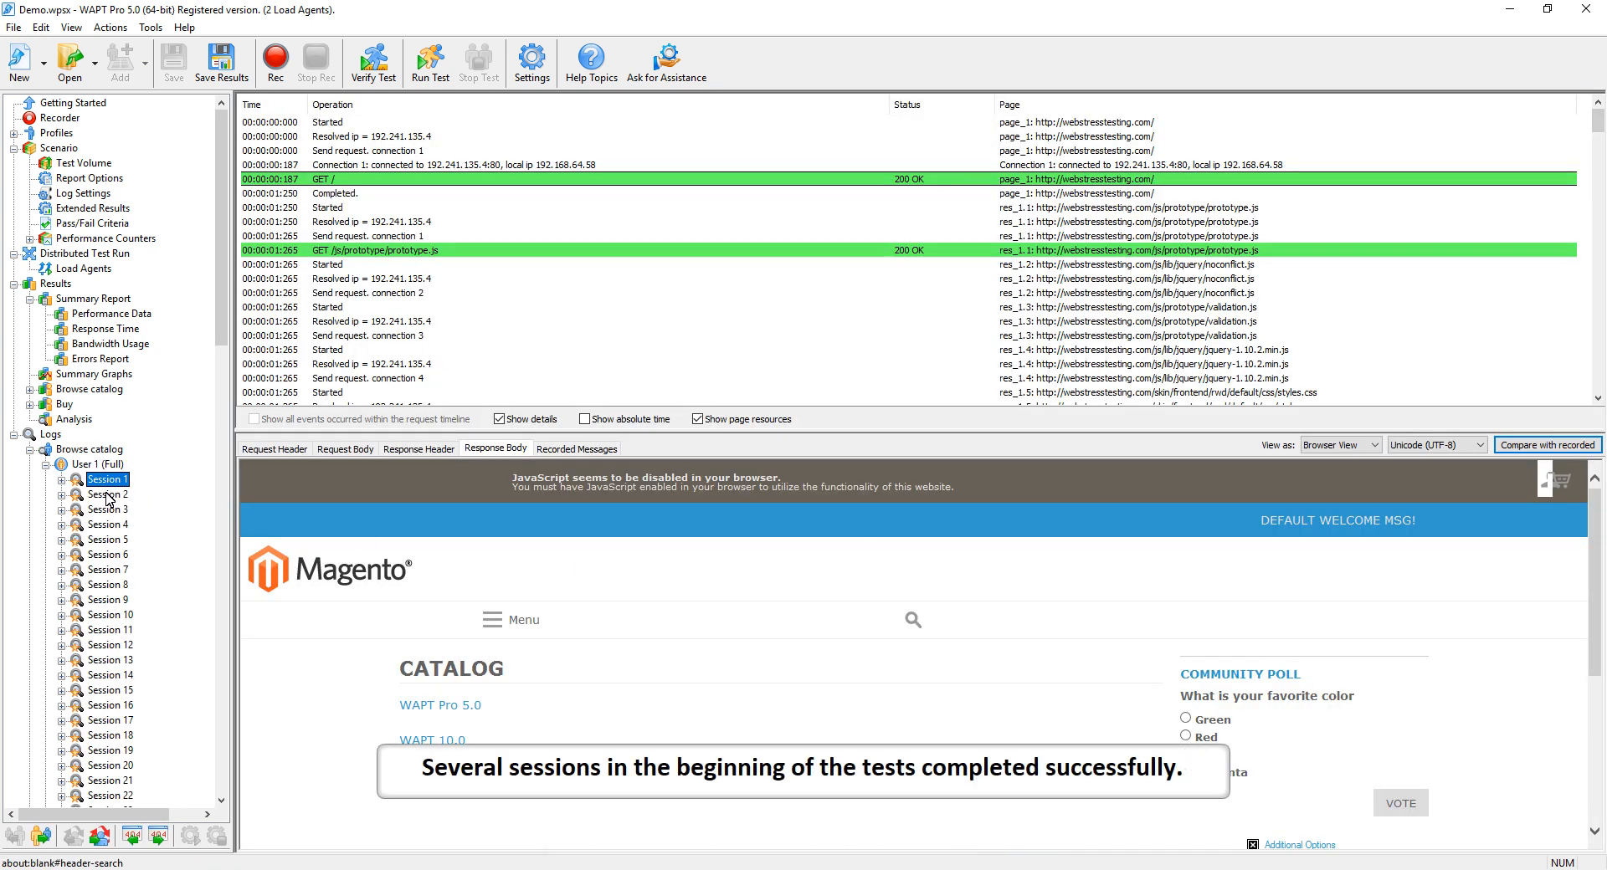
left_click(61, 480)
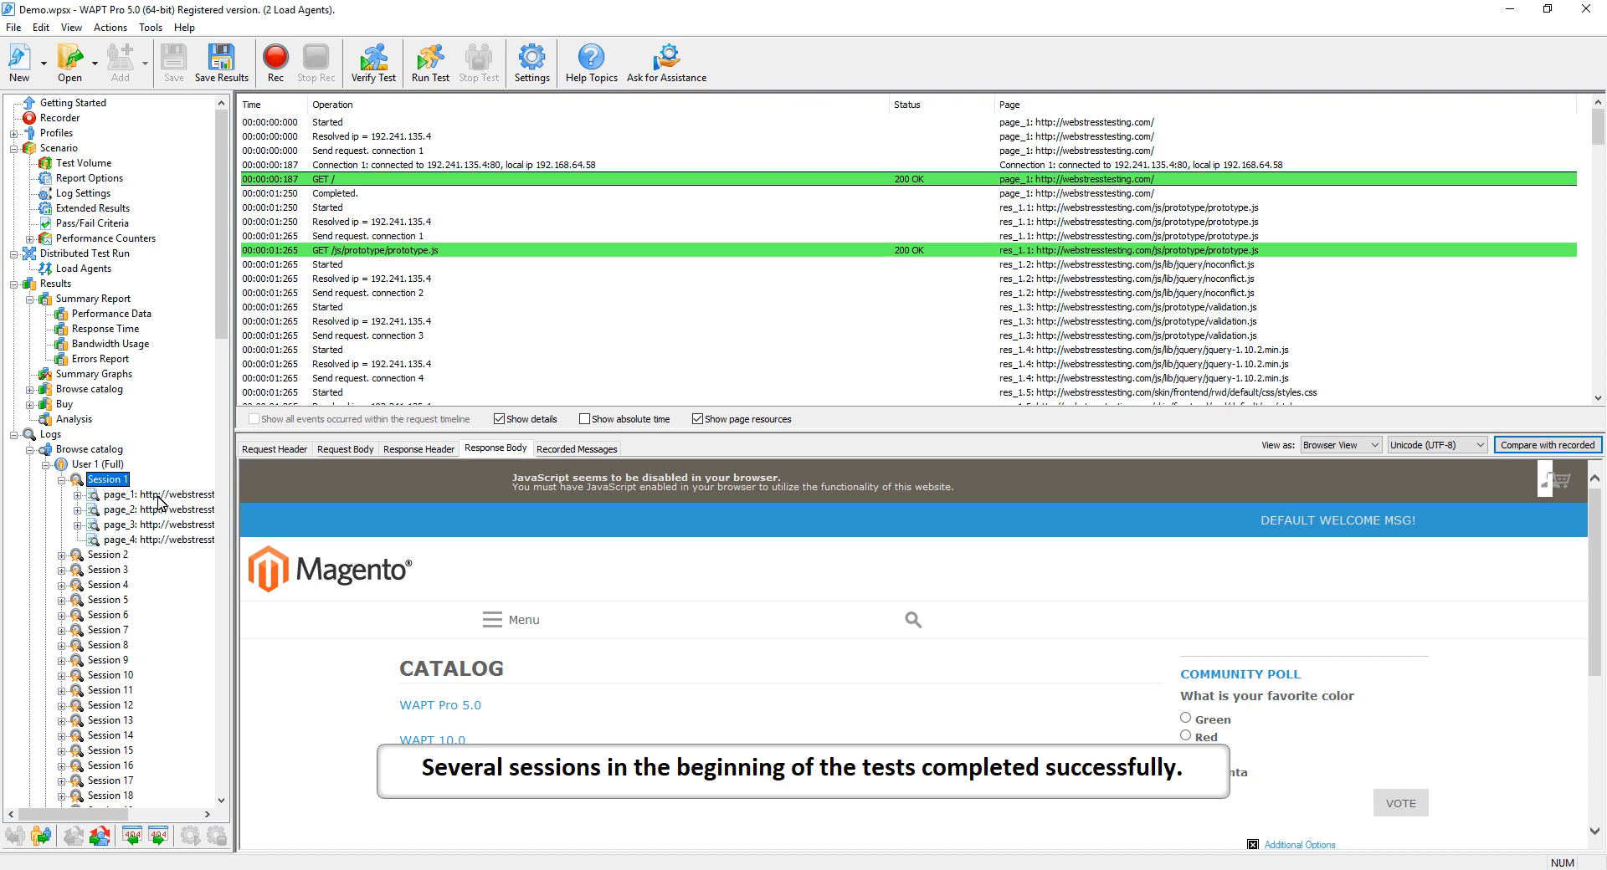
left_click(161, 525)
left_click(159, 540)
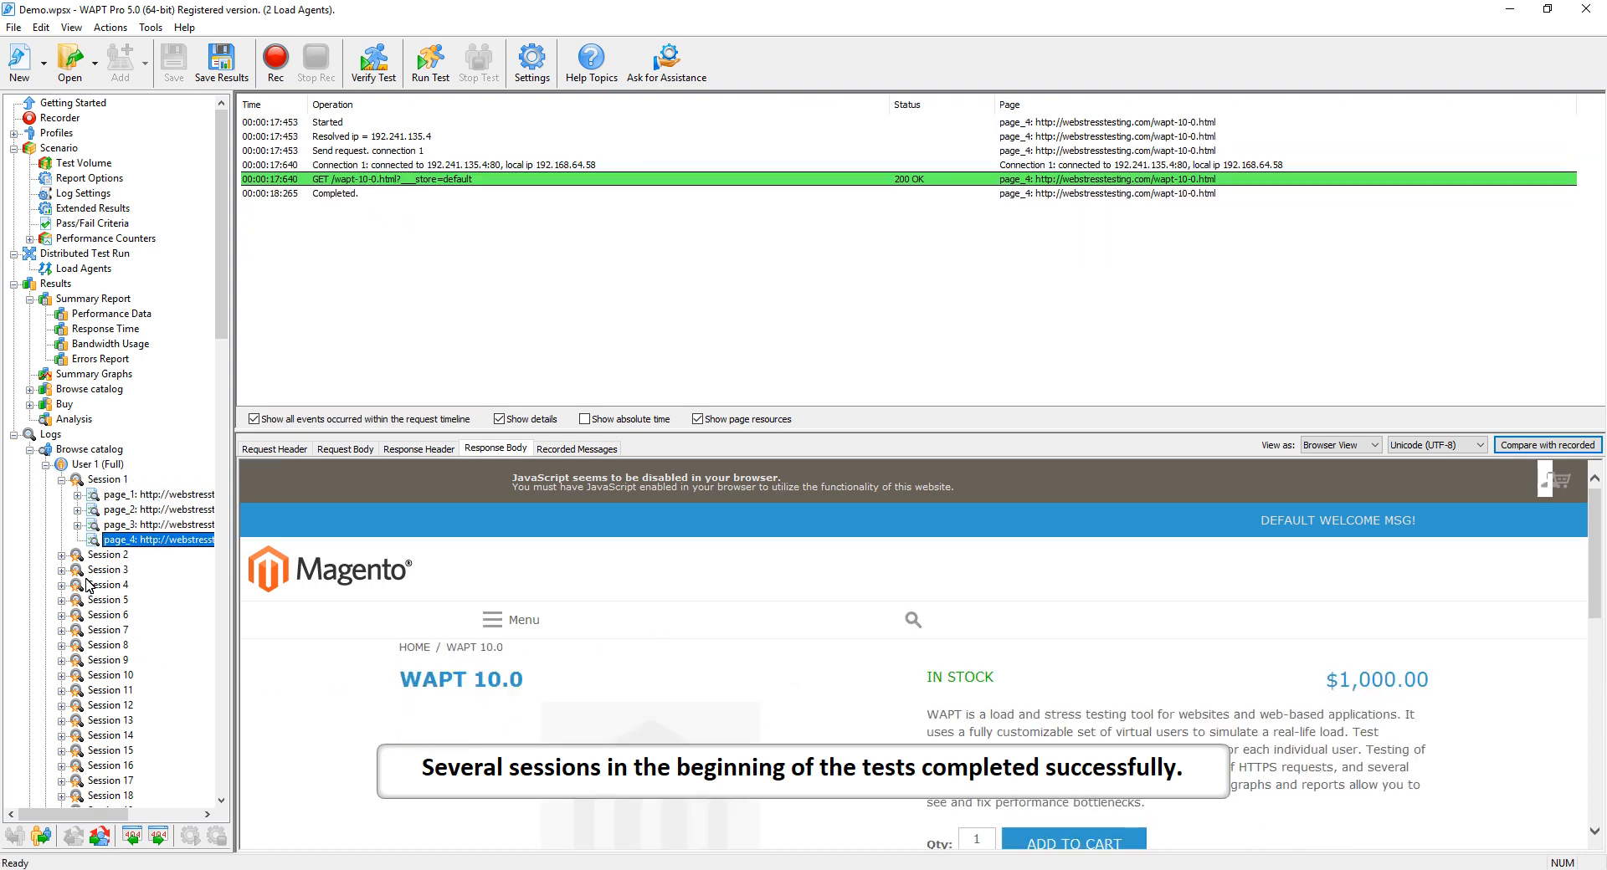
- Step through the next two errors in User 1's log to read their response bodies, and collapse the logs
left_click(159, 836)
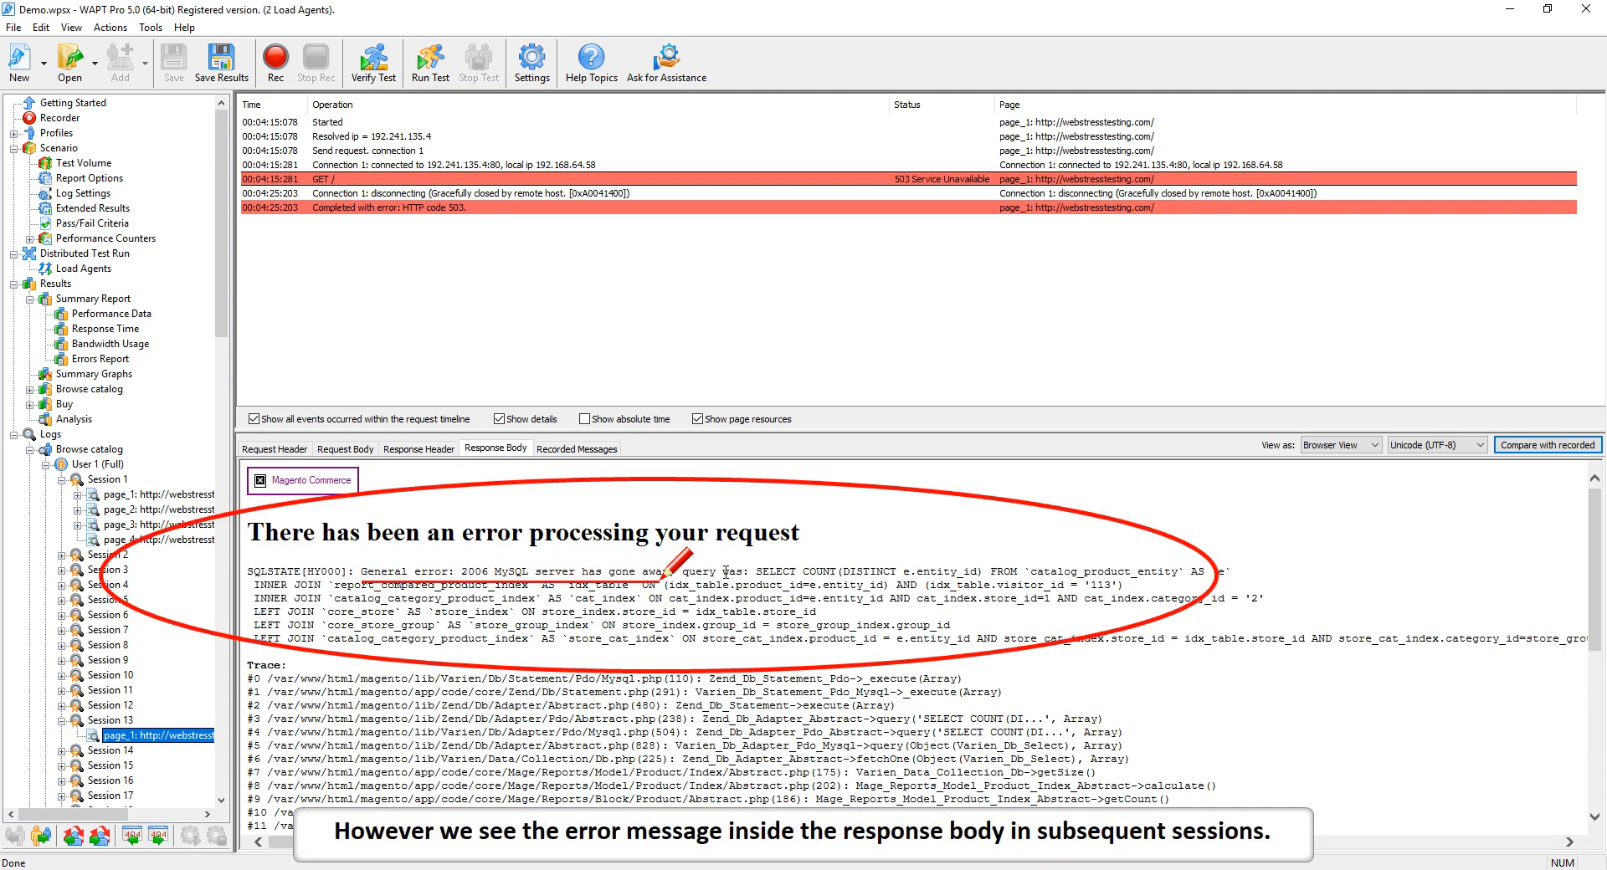
left_click(158, 837)
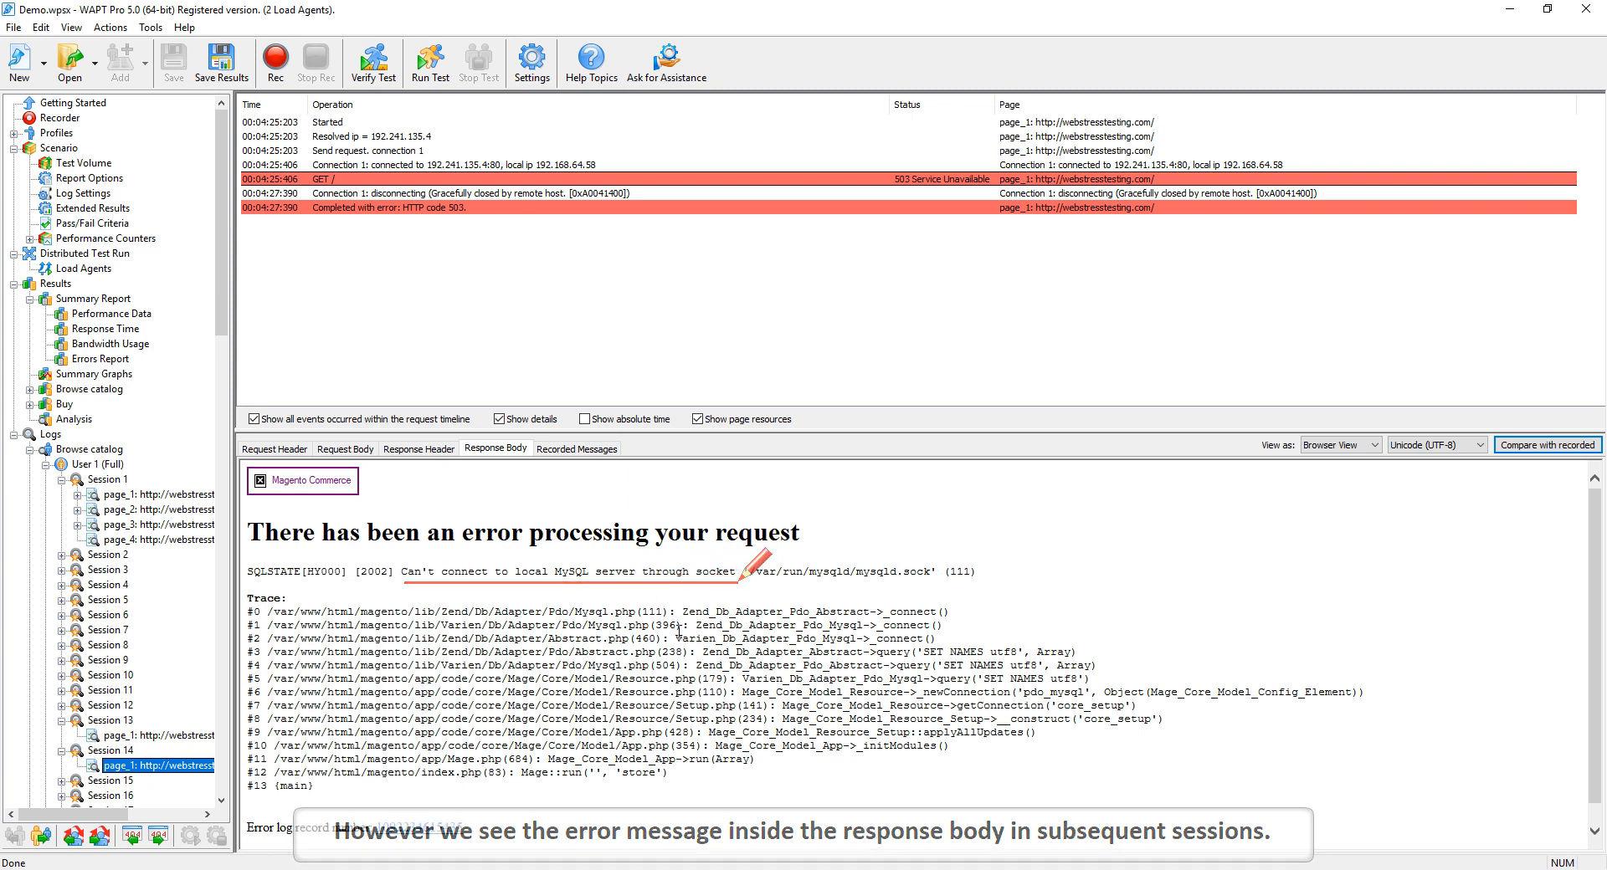
left_click(30, 452)
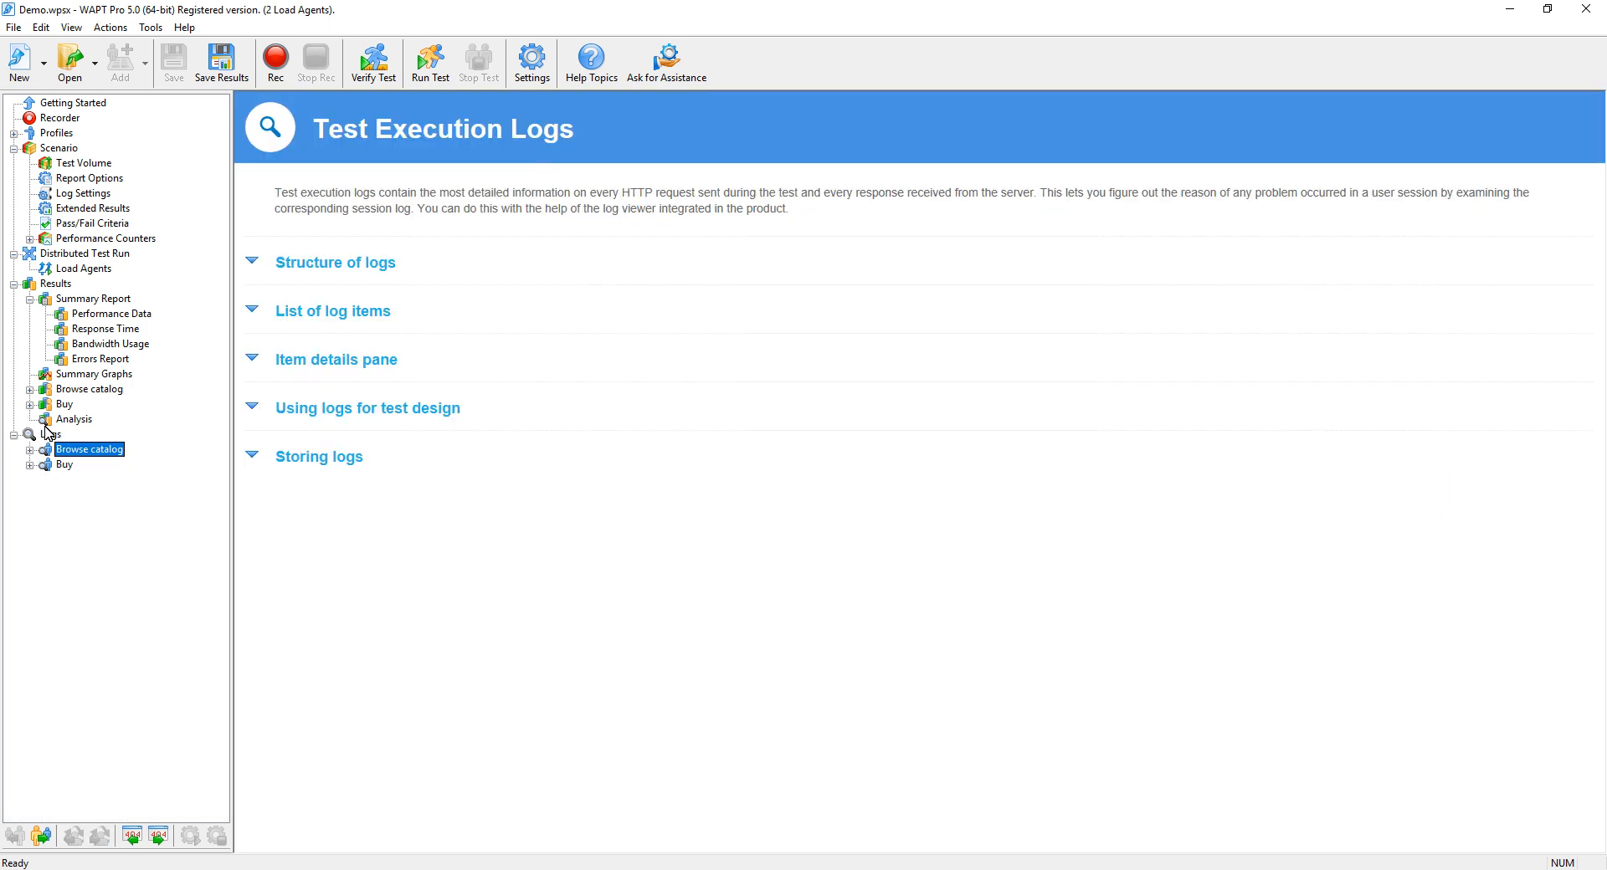
left_click(13, 435)
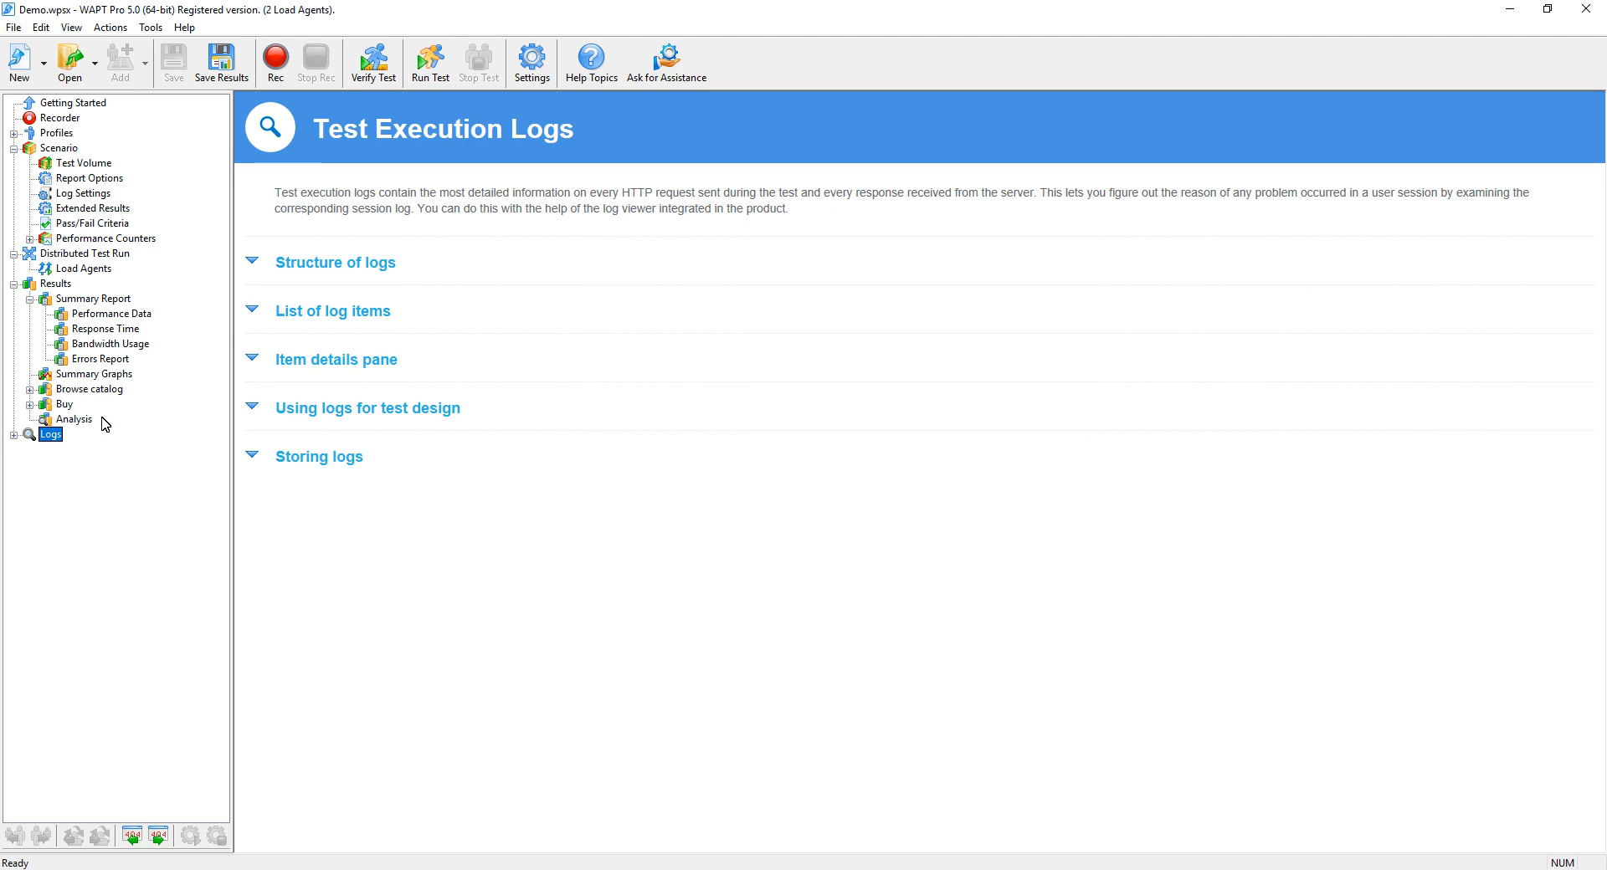
- Return to the Performance summary graph, set resampling to MAX, and read the pages per second and active users values
left_click(93, 374)
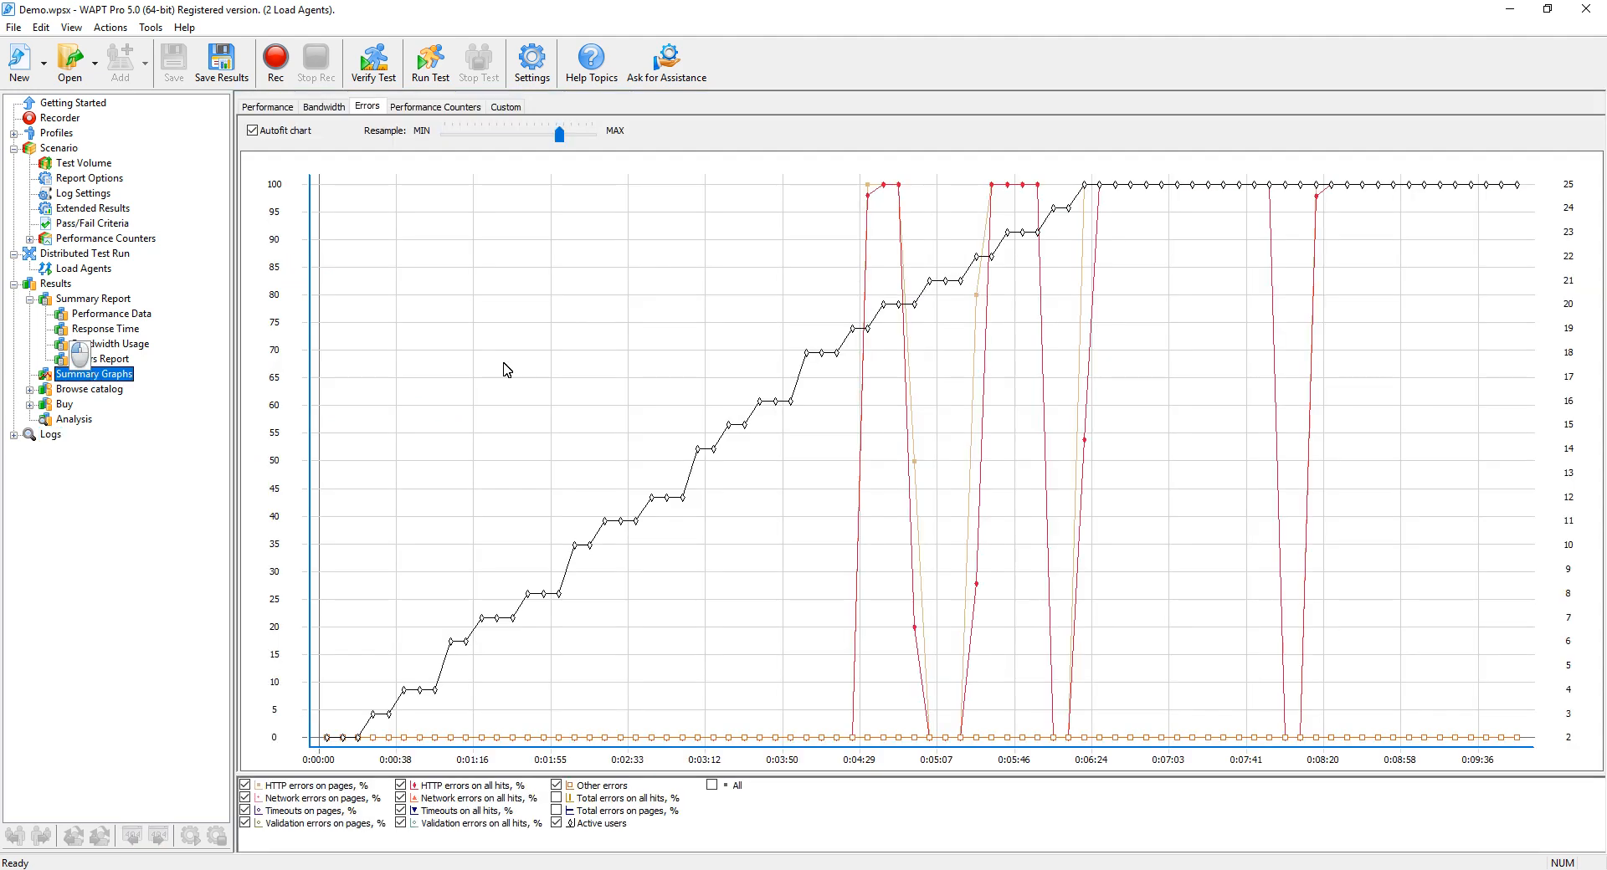
left_click(268, 108)
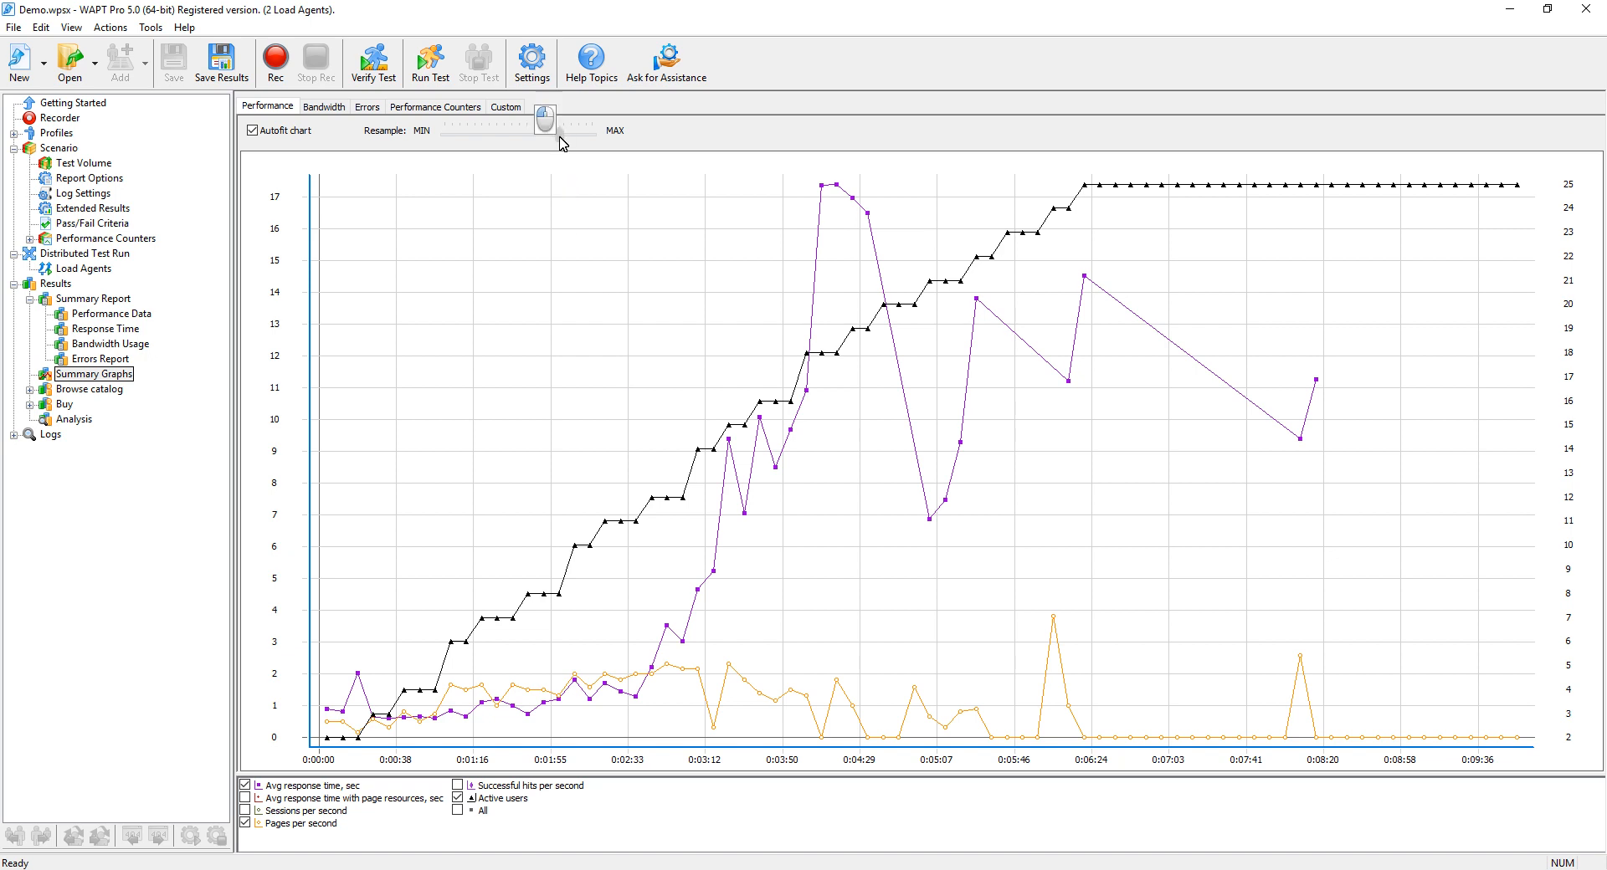
left_click_drag(559, 134, 592, 135)
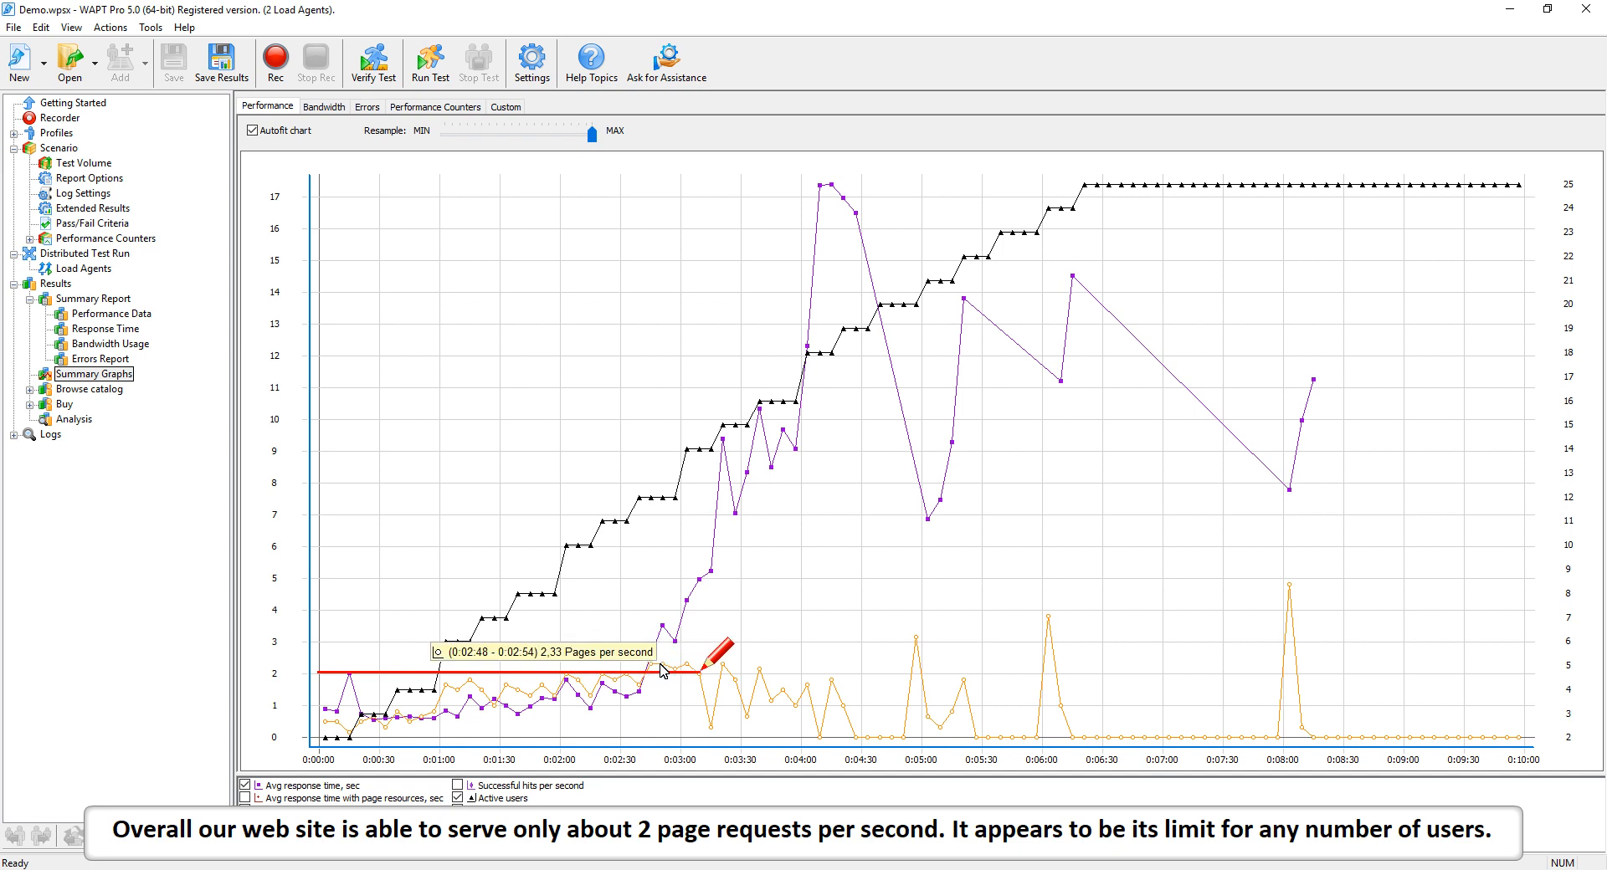
mouse_move(637, 684)
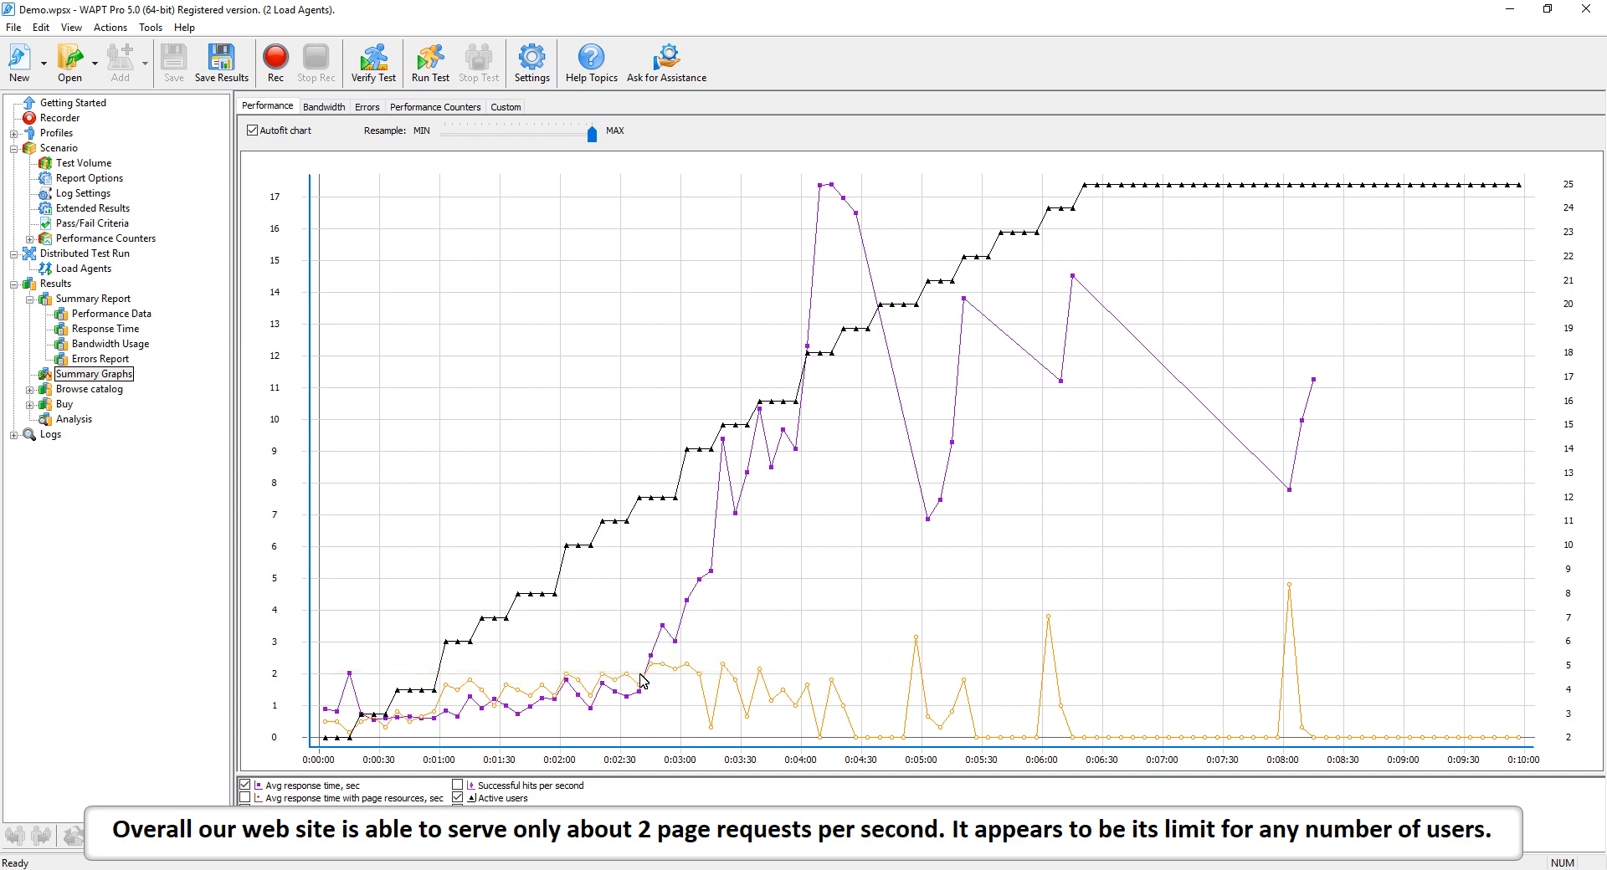
mouse_move(629, 523)
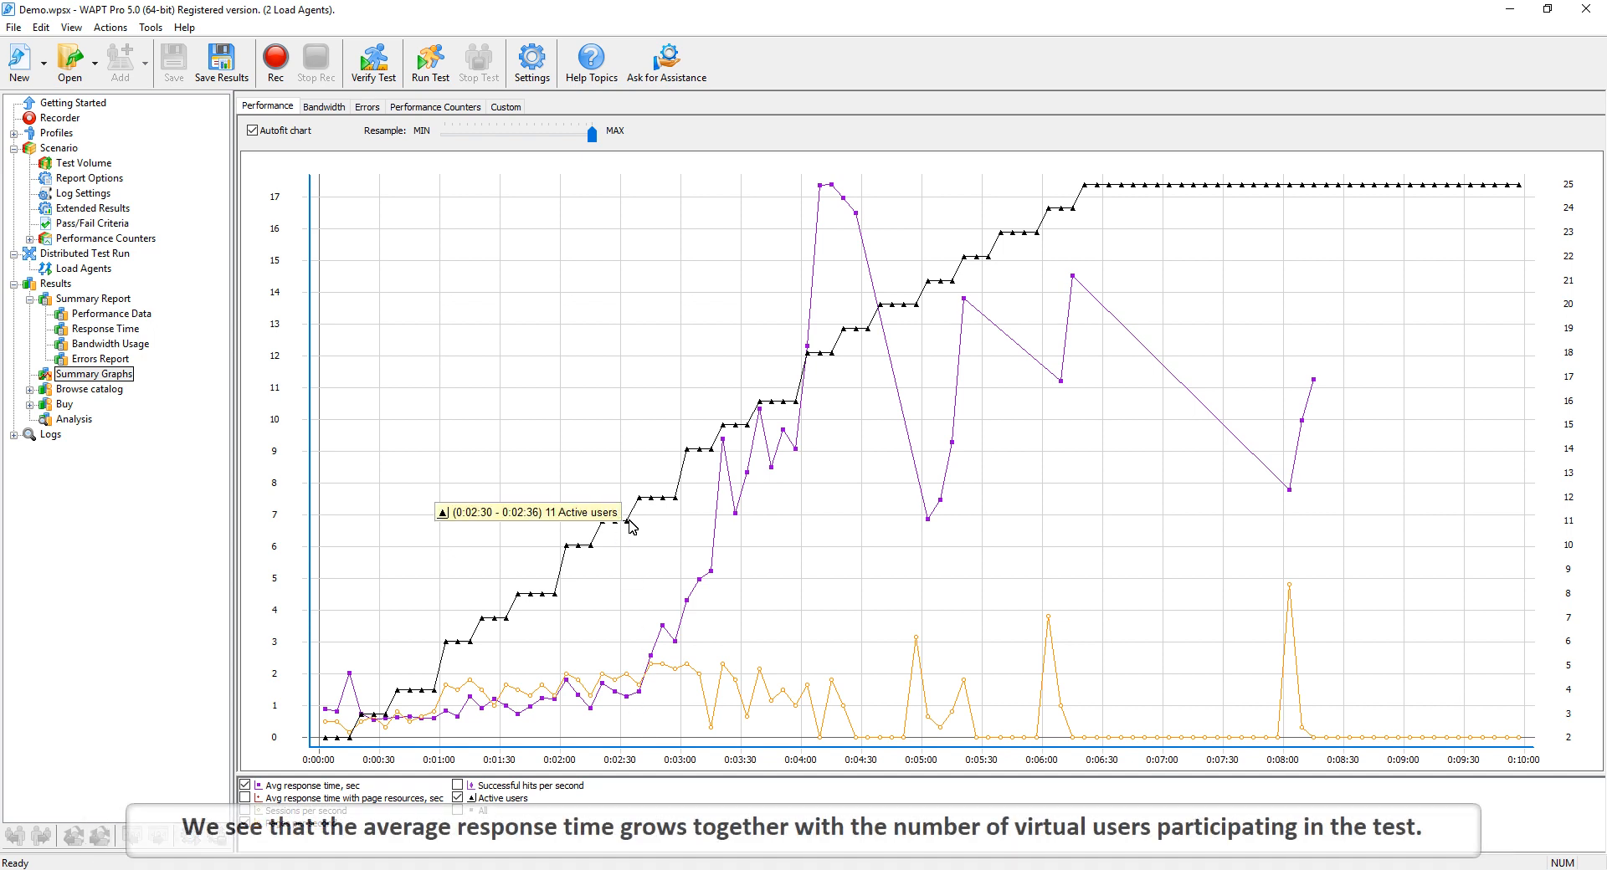